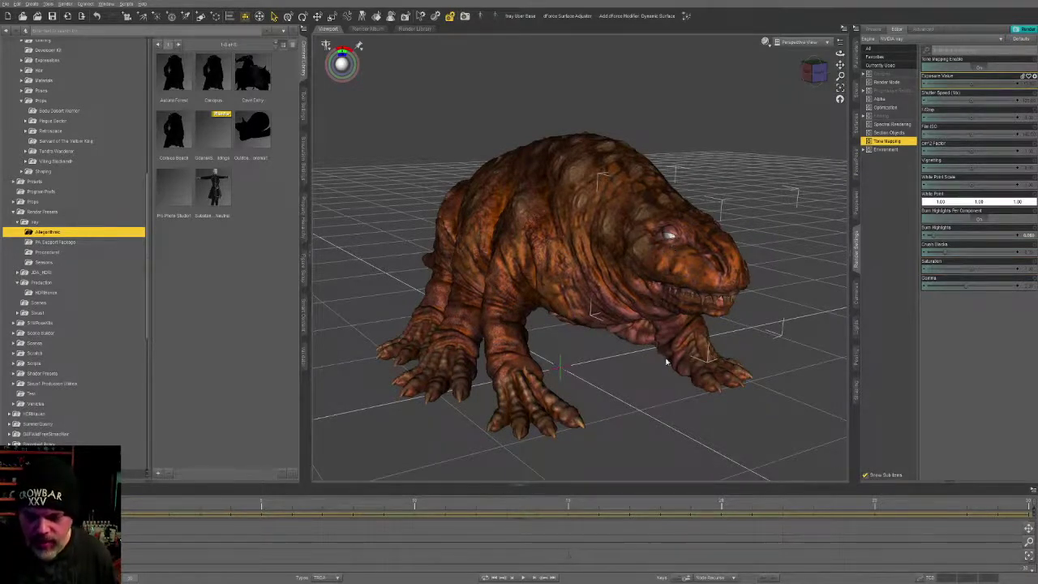
Step: Try the creature rig's base-shape morph at full strength and undo the change
{"action": "left_click_drag", "start_coordinate": [665, 362], "coordinate": [662, 340], "text": "alt"}
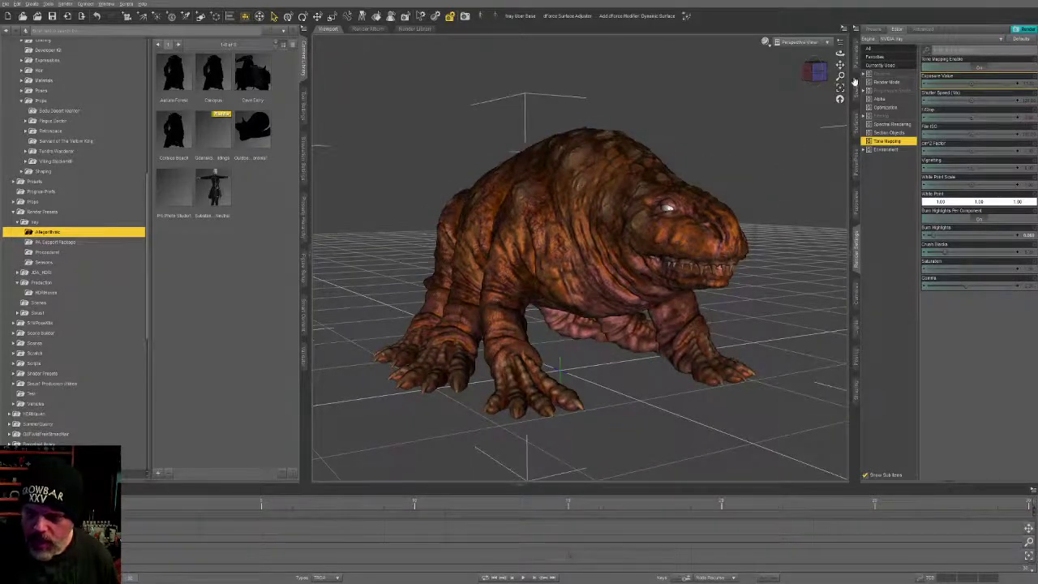
{"action": "left_click_drag", "start_coordinate": [673, 263], "coordinate": [696, 270], "text": "alt"}
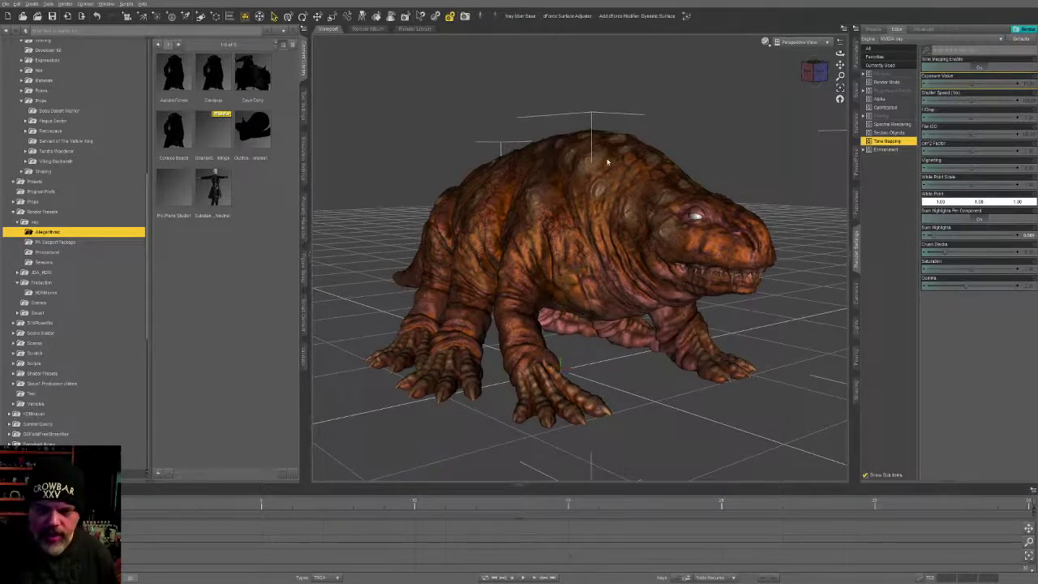
{"action": "left_click", "coordinate": [857, 91]}
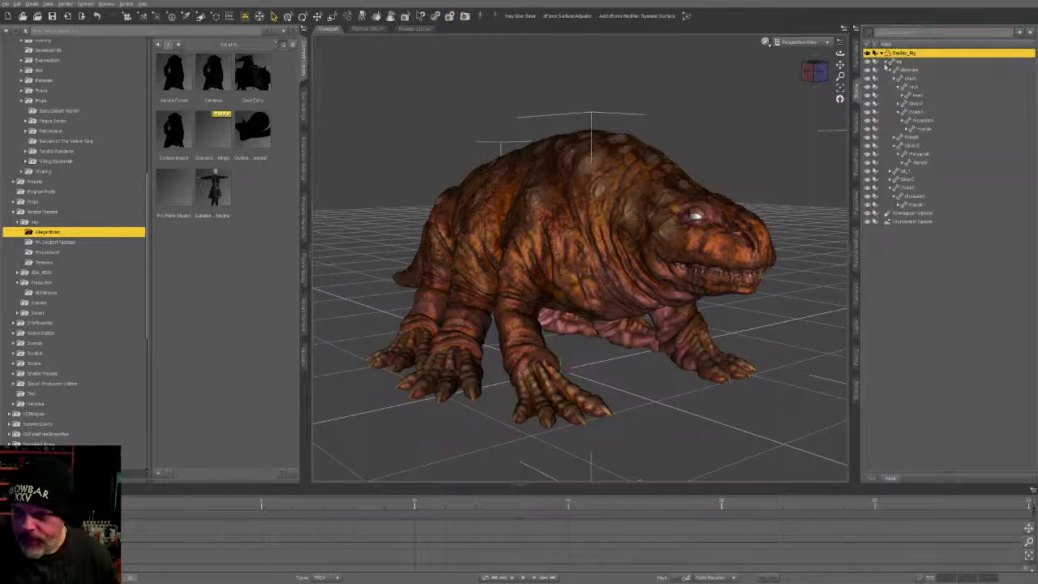
{"action": "left_click", "coordinate": [856, 55]}
{"action": "left_click", "coordinate": [902, 135]}
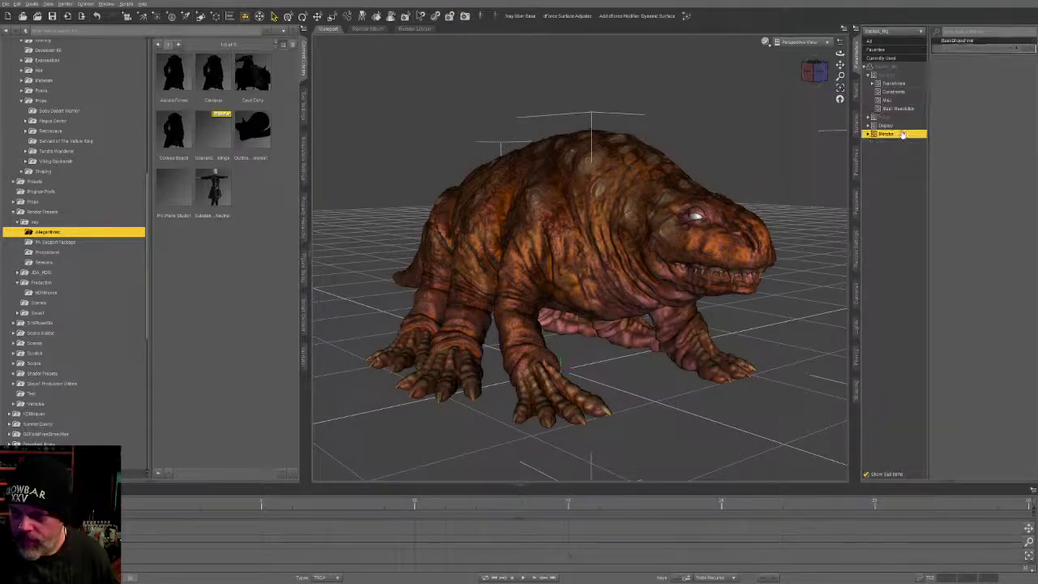
{"action": "left_click_drag", "start_coordinate": [951, 49], "coordinate": [1035, 47]}
{"action": "left_click_drag", "start_coordinate": [830, 336], "coordinate": [762, 256], "text": "ctrl+alt"}
{"action": "key", "text": "ctrl+z"}
{"action": "left_click", "coordinate": [886, 74]}
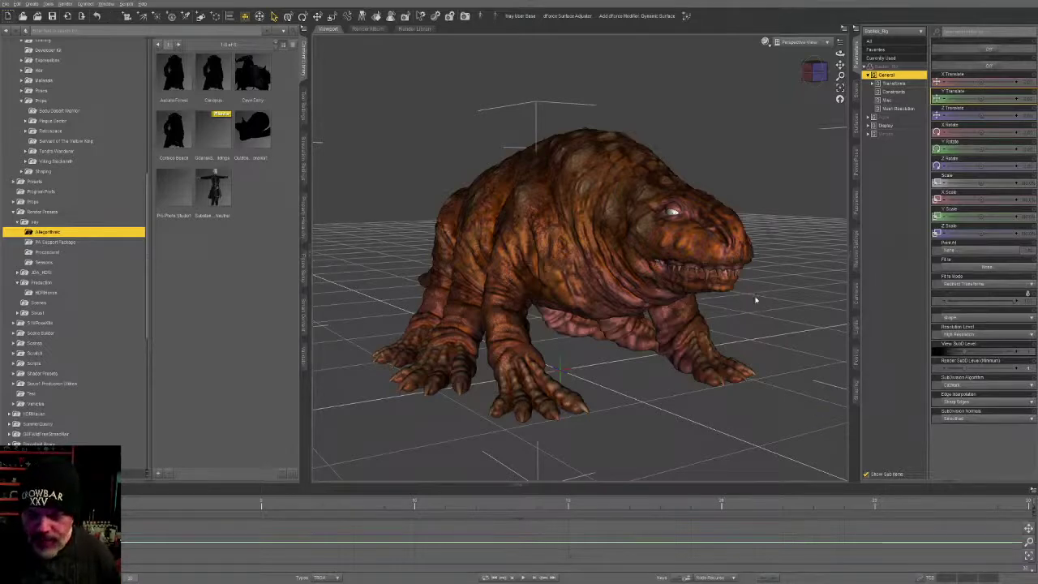
{"action": "middle_click_drag", "start_coordinate": [756, 300], "coordinate": [708, 320]}
{"action": "middle_click_drag", "start_coordinate": [735, 288], "coordinate": [690, 301]}
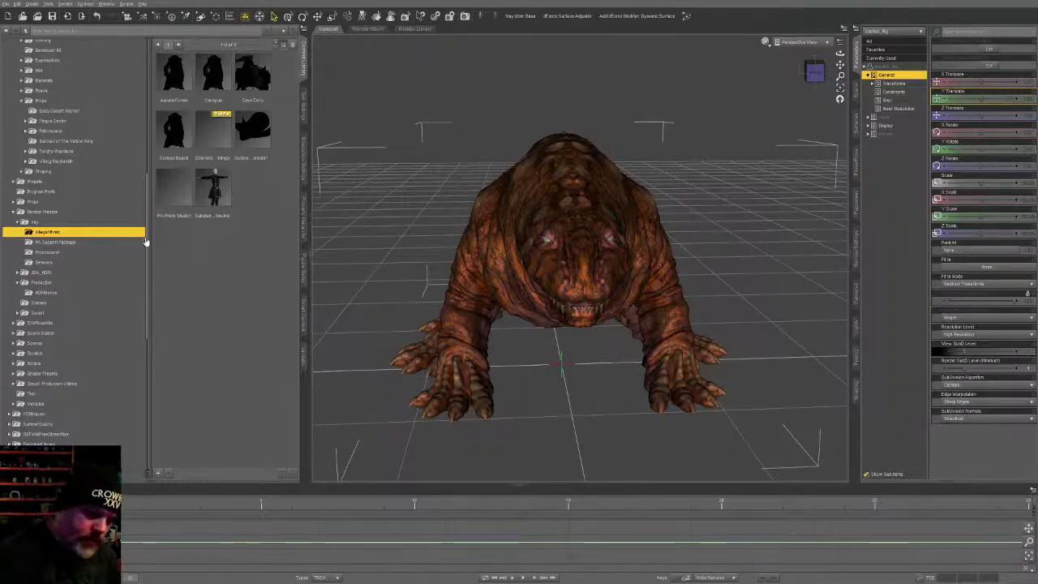
Step: Open the Basilisk folder in the content library and delete the current creature from the scene
{"action": "scroll", "coordinate": [139, 390], "scroll_direction": "down", "scroll_amount": 10}
{"action": "left_click", "coordinate": [48, 434]}
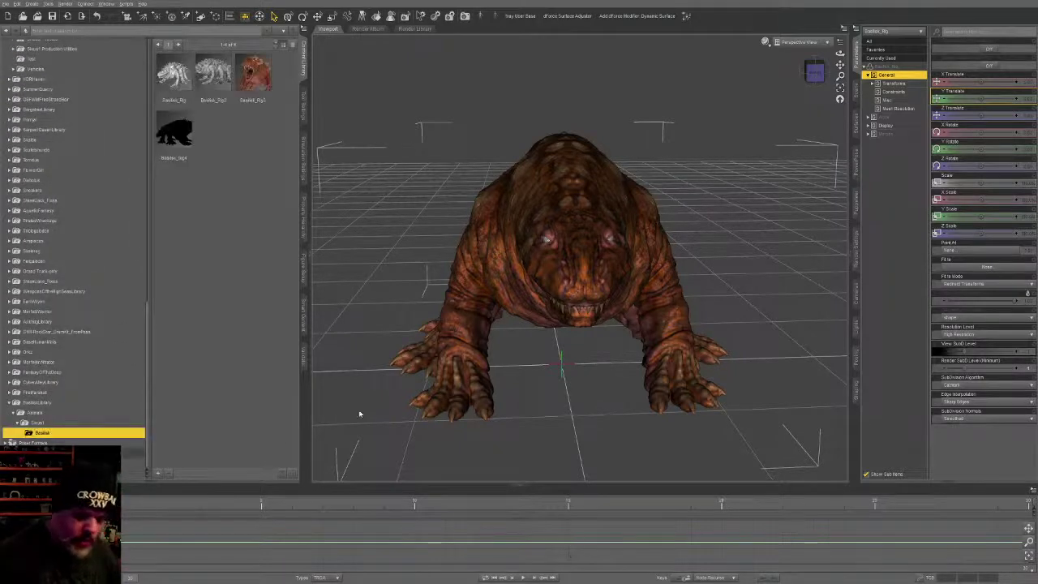
{"action": "left_click_drag", "start_coordinate": [360, 413], "coordinate": [696, 330], "text": "alt"}
{"action": "key", "text": "Delete"}
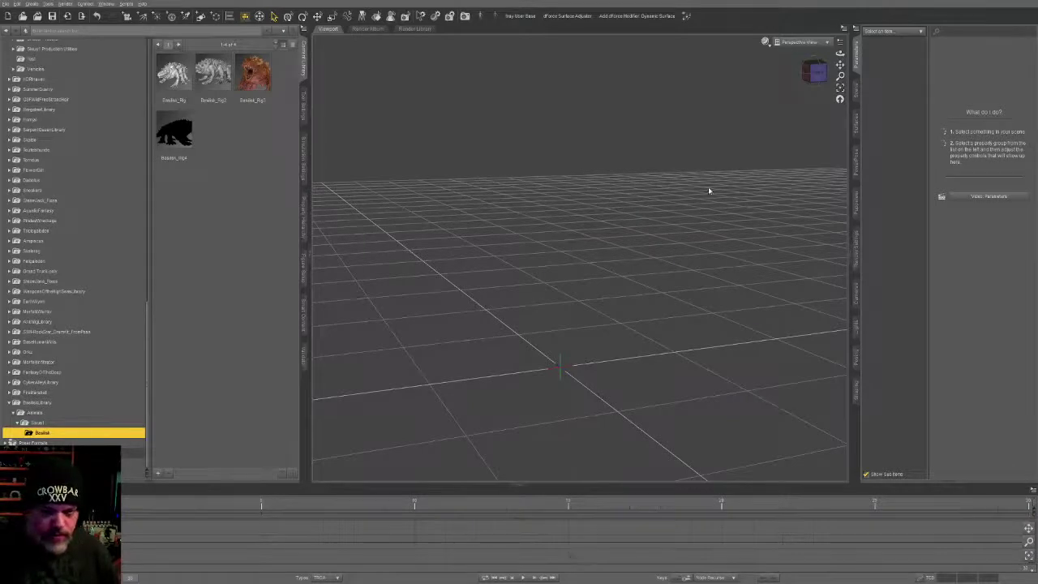
Step: Load the Basilisk_Rig4 figure from the Basilisk library folder into the empty scene
{"action": "left_click", "coordinate": [46, 414]}
{"action": "left_click", "coordinate": [51, 424]}
{"action": "left_click", "coordinate": [54, 434]}
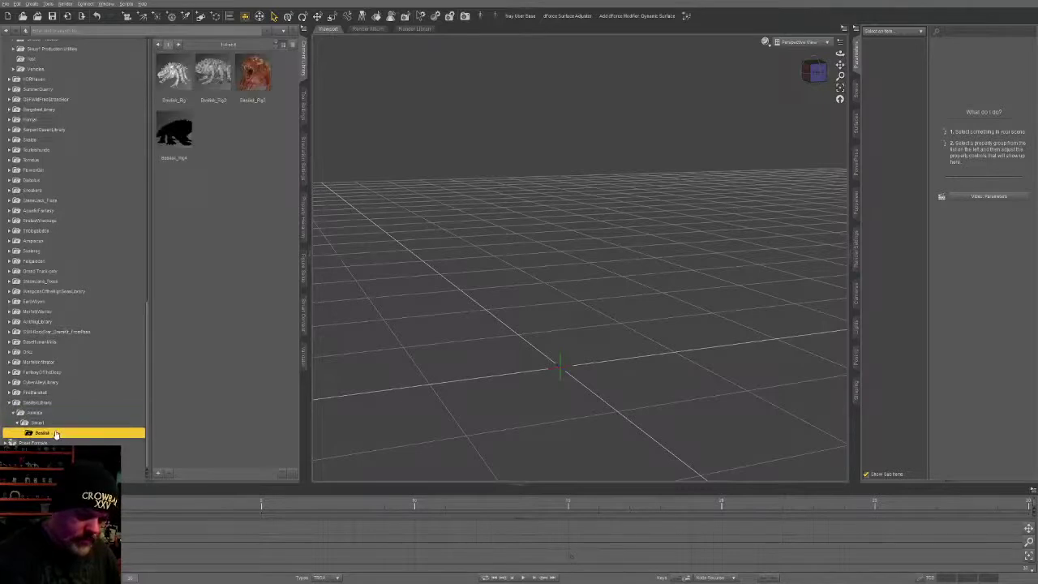
{"action": "left_click", "coordinate": [174, 138]}
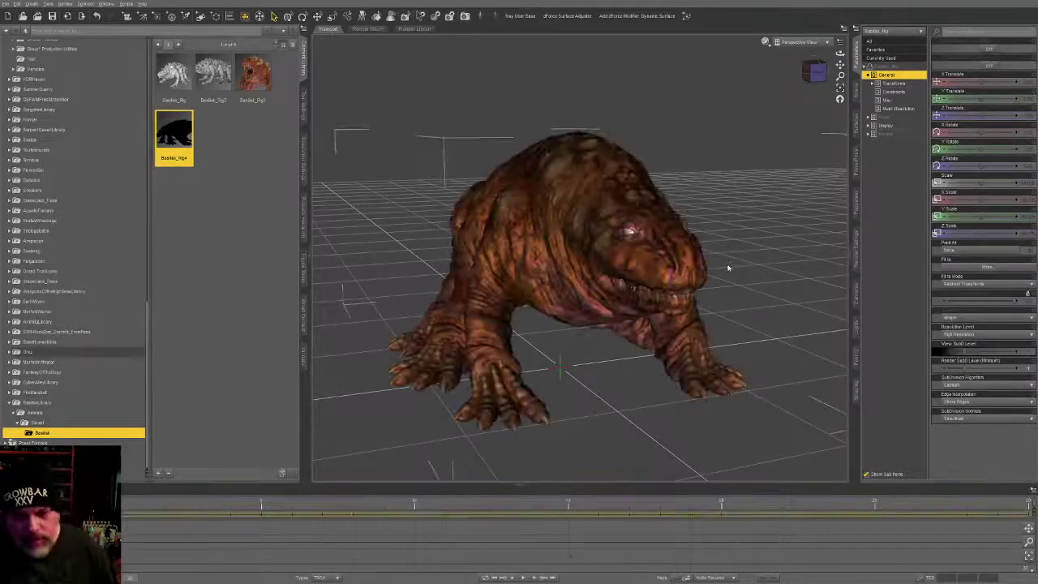
Step: Select the creature's jaw bone and rotate it downward so the mouth opens wide
{"action": "left_click_drag", "start_coordinate": [733, 257], "coordinate": [564, 287], "text": "alt"}
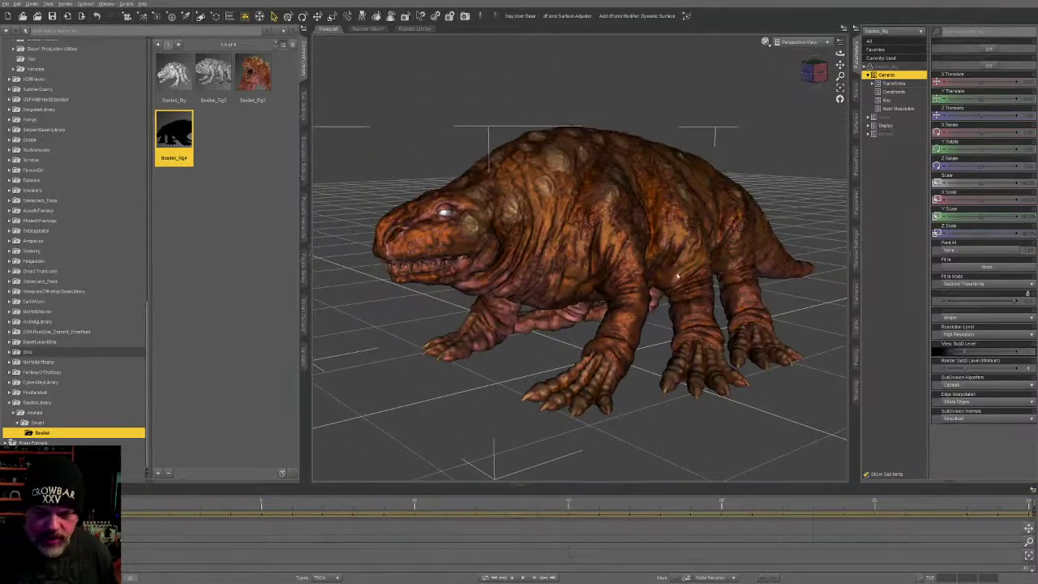
{"action": "left_click", "coordinate": [437, 281]}
{"action": "key", "text": "ctrl+shift+r"}
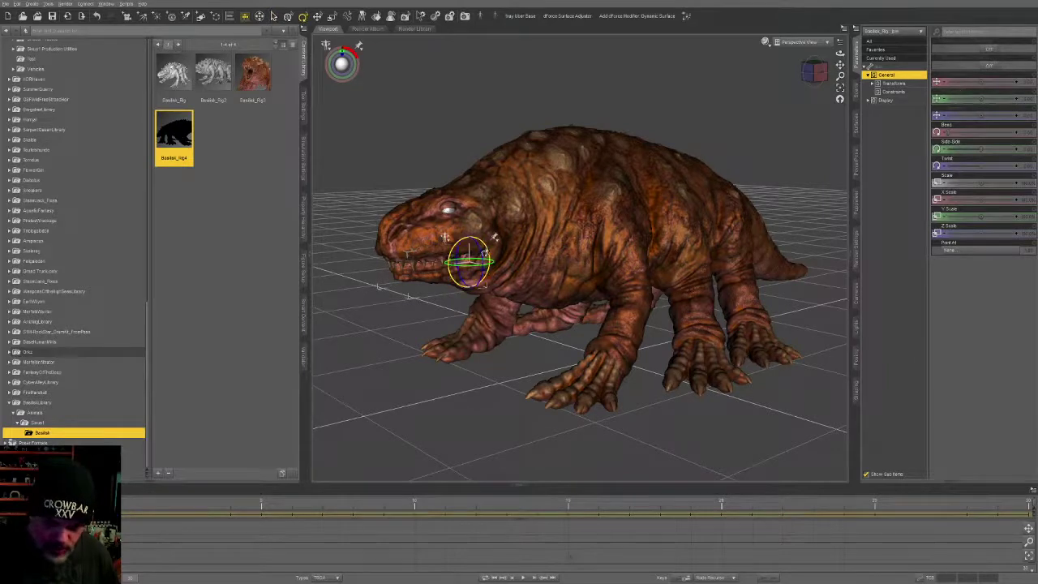
{"action": "left_click_drag", "start_coordinate": [485, 258], "coordinate": [501, 275]}
{"action": "left_click_drag", "start_coordinate": [649, 293], "coordinate": [608, 264], "text": "alt"}
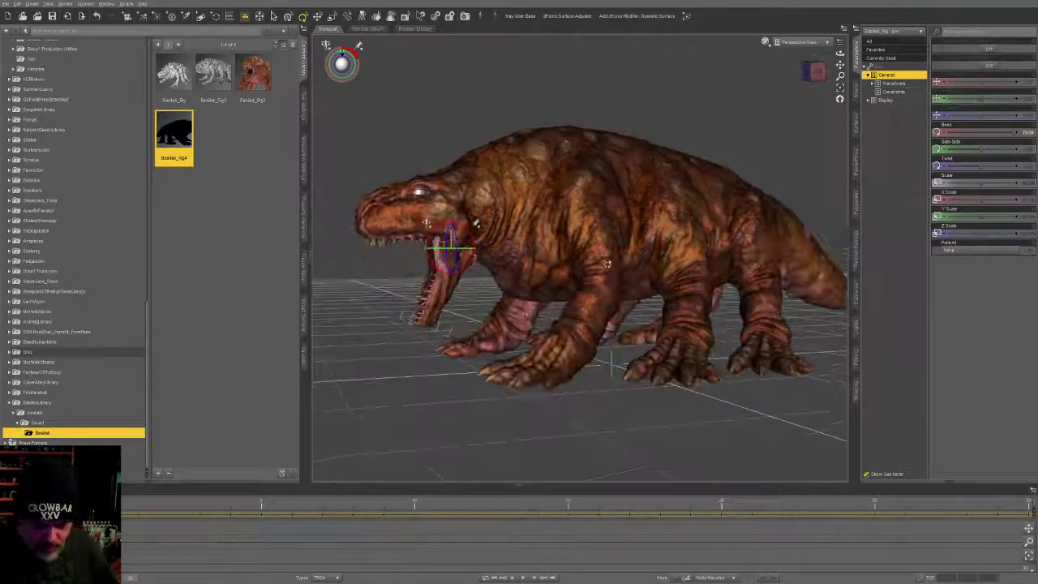
Step: Activate weight painting on the jaw bone's General Weights map and turn on Use Symmetry for the brush
{"action": "key", "text": "ctrl+f"}
{"action": "left_click_drag", "start_coordinate": [683, 299], "coordinate": [641, 292], "text": "alt"}
{"action": "scroll", "coordinate": [649, 312], "scroll_direction": "down", "scroll_amount": 4}
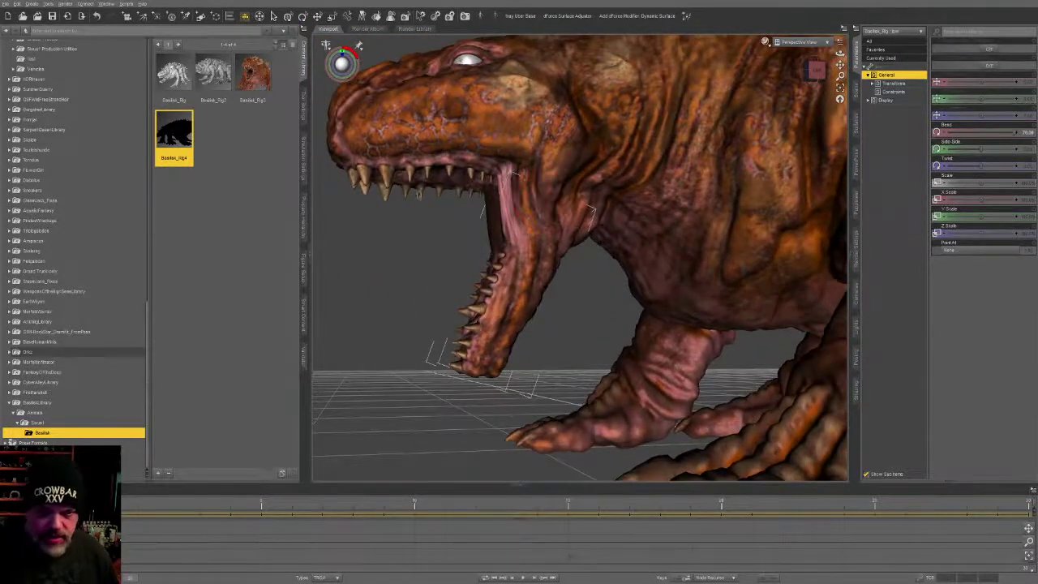
{"action": "left_click", "coordinate": [303, 106]}
{"action": "left_click", "coordinate": [42, 185]}
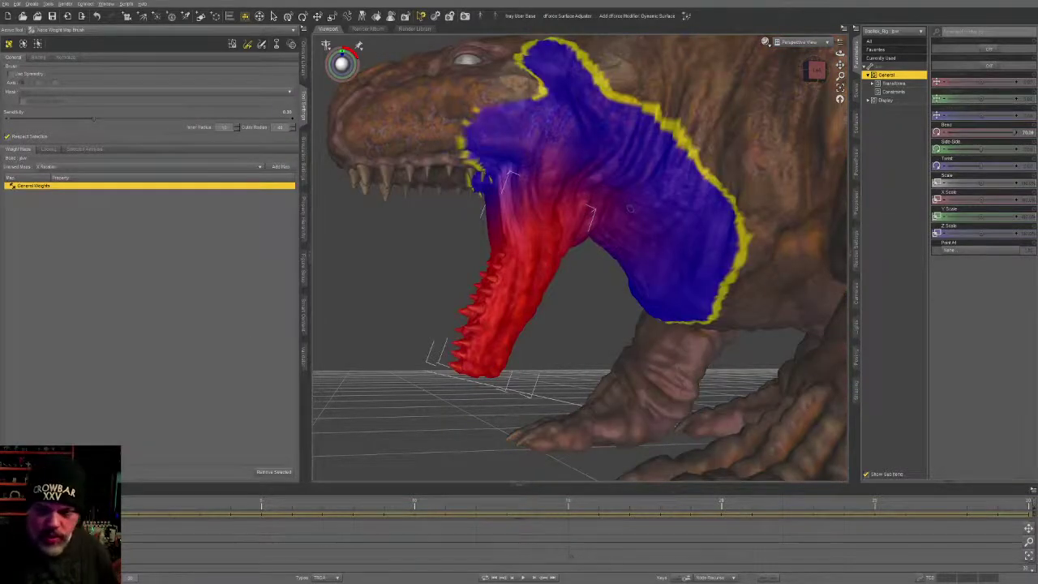
{"action": "mouse_move", "coordinate": [631, 209]}
{"action": "left_mouse_down", "text": "alt"}
{"action": "mouse_move", "coordinate": [757, 161]}
{"action": "mouse_move", "coordinate": [677, 226]}
{"action": "mouse_move", "coordinate": [629, 207]}
{"action": "left_mouse_up", "text": "alt"}
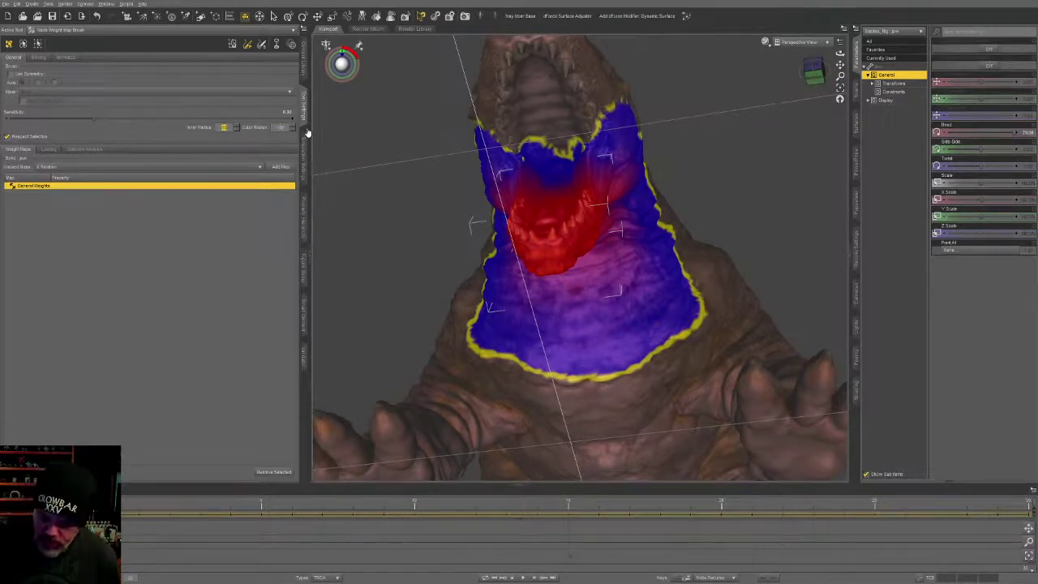
{"action": "left_click_drag", "start_coordinate": [730, 166], "coordinate": [660, 192], "text": "alt"}
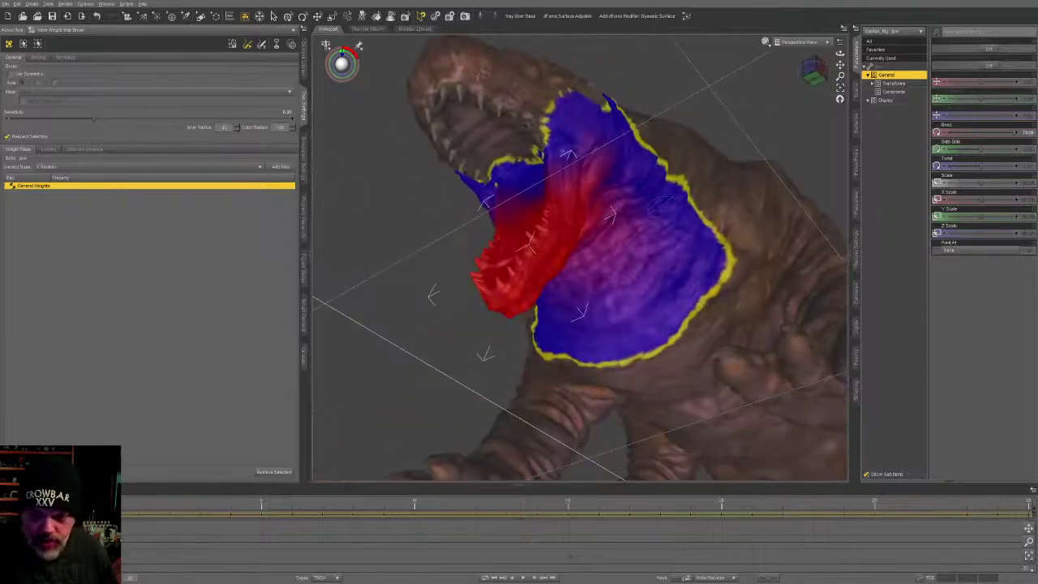
{"action": "left_click", "coordinate": [12, 74]}
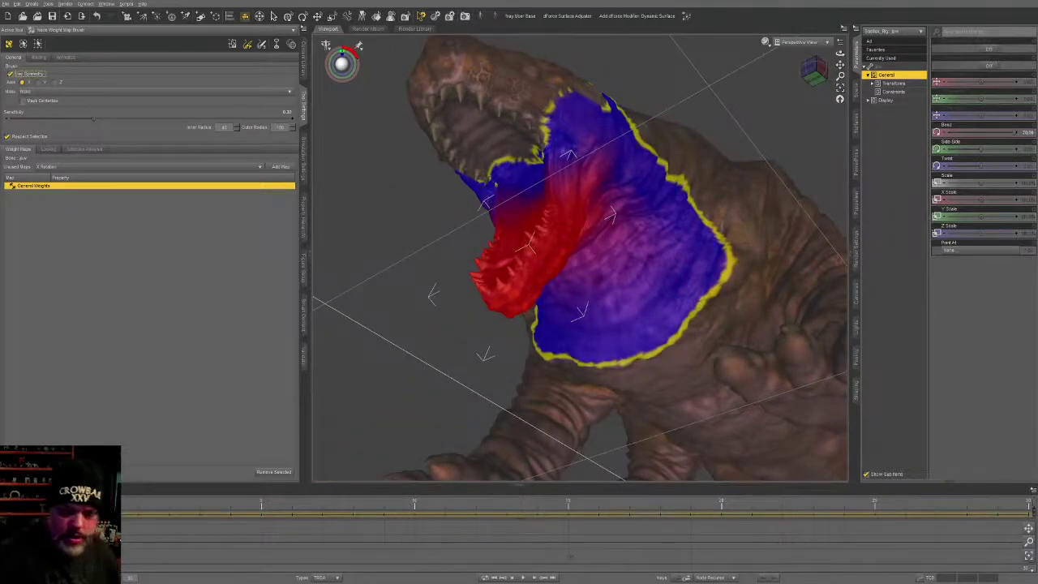
Step: Erase the jaw bone's weights from the upper chest and lower throat, keeping the influence close to the chin
{"action": "mouse_move", "coordinate": [689, 158]}
{"action": "left_mouse_down"}
{"action": "mouse_move", "coordinate": [699, 235]}
{"action": "mouse_move", "coordinate": [677, 328]}
{"action": "mouse_move", "coordinate": [641, 353]}
{"action": "mouse_move", "coordinate": [568, 365]}
{"action": "mouse_move", "coordinate": [659, 366]}
{"action": "mouse_move", "coordinate": [677, 353]}
{"action": "left_mouse_up"}
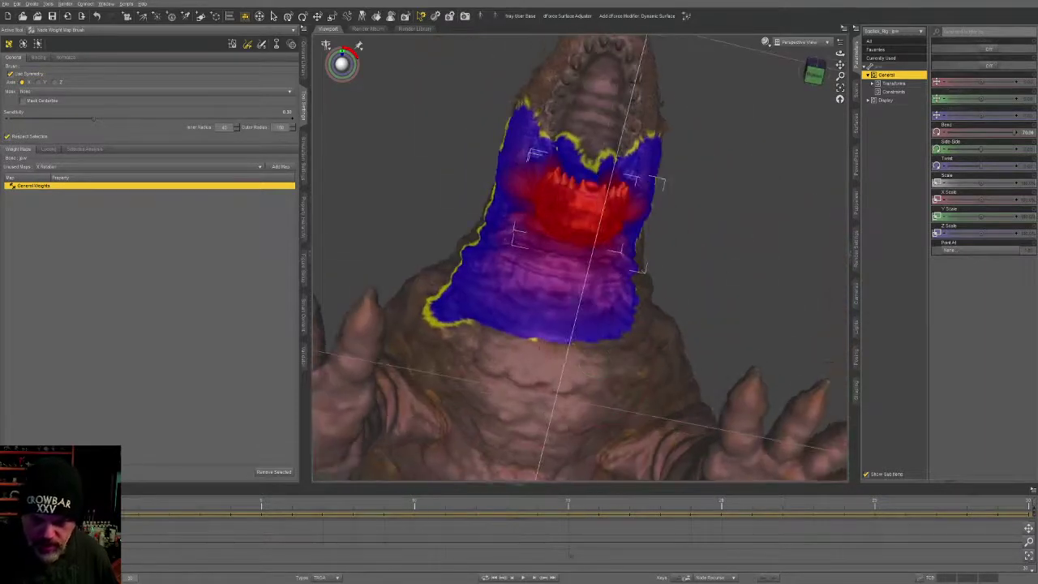
{"action": "left_click_drag", "start_coordinate": [542, 337], "coordinate": [452, 322]}
{"action": "left_click_drag", "start_coordinate": [436, 234], "coordinate": [649, 247], "text": "alt"}
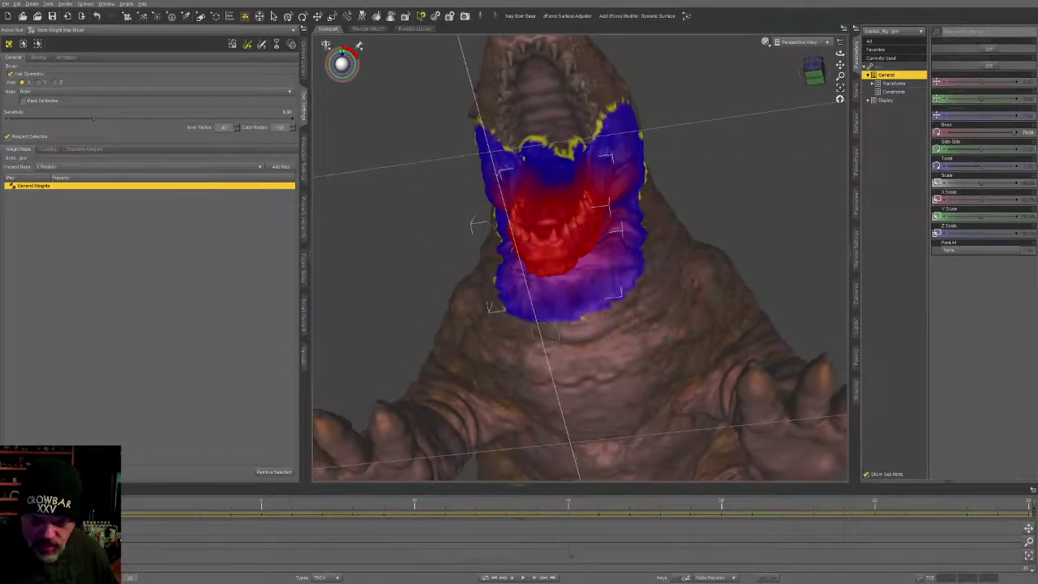
{"action": "mouse_move", "coordinate": [560, 326]}
{"action": "left_mouse_down", "text": "alt"}
{"action": "mouse_move", "coordinate": [707, 367]}
{"action": "mouse_move", "coordinate": [696, 258]}
{"action": "mouse_move", "coordinate": [487, 205]}
{"action": "left_mouse_up", "text": "alt"}
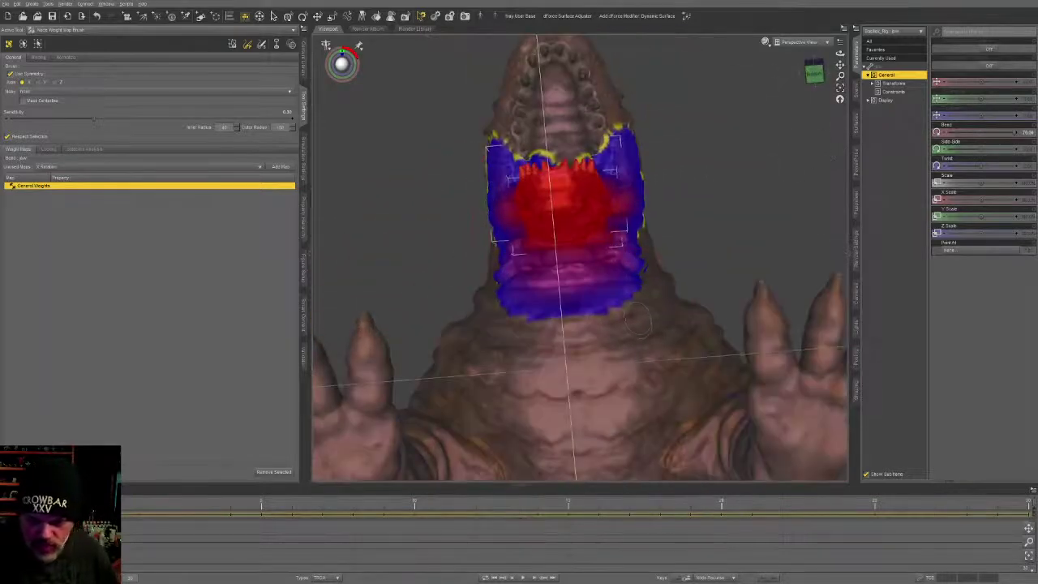
{"action": "mouse_move", "coordinate": [638, 320]}
{"action": "left_mouse_down", "text": "alt"}
{"action": "mouse_move", "coordinate": [636, 308]}
{"action": "mouse_move", "coordinate": [535, 320]}
{"action": "mouse_move", "coordinate": [623, 284]}
{"action": "mouse_move", "coordinate": [519, 243]}
{"action": "left_mouse_up", "text": "alt"}
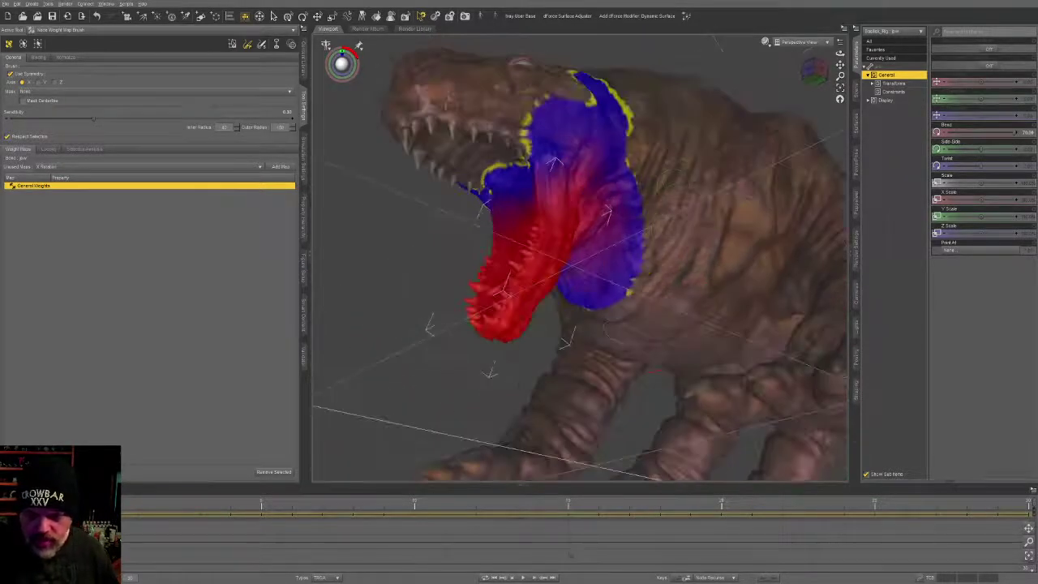
Step: Trim the jaw bone's weights along the rear edge on both sides of the neck
{"action": "mouse_move", "coordinate": [634, 177]}
{"action": "left_mouse_down"}
{"action": "mouse_move", "coordinate": [618, 275]}
{"action": "mouse_move", "coordinate": [633, 255]}
{"action": "mouse_move", "coordinate": [612, 292]}
{"action": "mouse_move", "coordinate": [568, 244]}
{"action": "mouse_move", "coordinate": [532, 313]}
{"action": "mouse_move", "coordinate": [673, 260]}
{"action": "mouse_move", "coordinate": [718, 337]}
{"action": "mouse_move", "coordinate": [766, 320]}
{"action": "left_mouse_up"}
{"action": "mouse_move", "coordinate": [523, 134]}
{"action": "left_mouse_down"}
{"action": "mouse_move", "coordinate": [519, 195]}
{"action": "mouse_move", "coordinate": [540, 260]}
{"action": "left_mouse_up"}
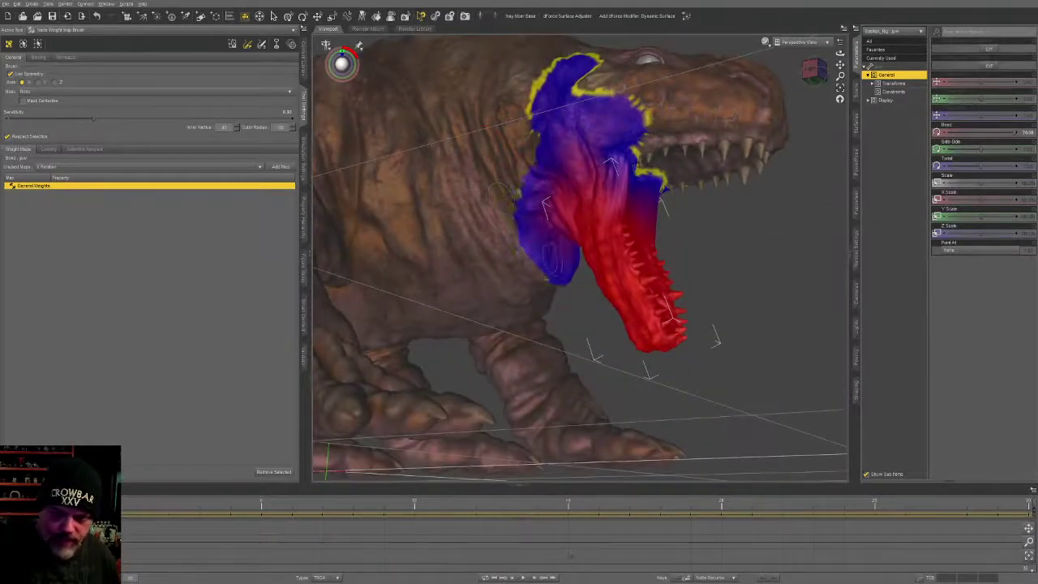
{"action": "mouse_move", "coordinate": [556, 174]}
{"action": "left_mouse_down"}
{"action": "mouse_move", "coordinate": [523, 244]}
{"action": "mouse_move", "coordinate": [519, 146]}
{"action": "mouse_move", "coordinate": [590, 180]}
{"action": "mouse_move", "coordinate": [631, 281]}
{"action": "mouse_move", "coordinate": [655, 268]}
{"action": "left_mouse_up"}
Step: Leave weight painting and return the jaw bone to its closed default pose
{"action": "key", "text": "alt+shift+n"}
{"action": "key", "text": "ctrl+z"}
{"action": "key", "text": "ctrl+shift+n"}
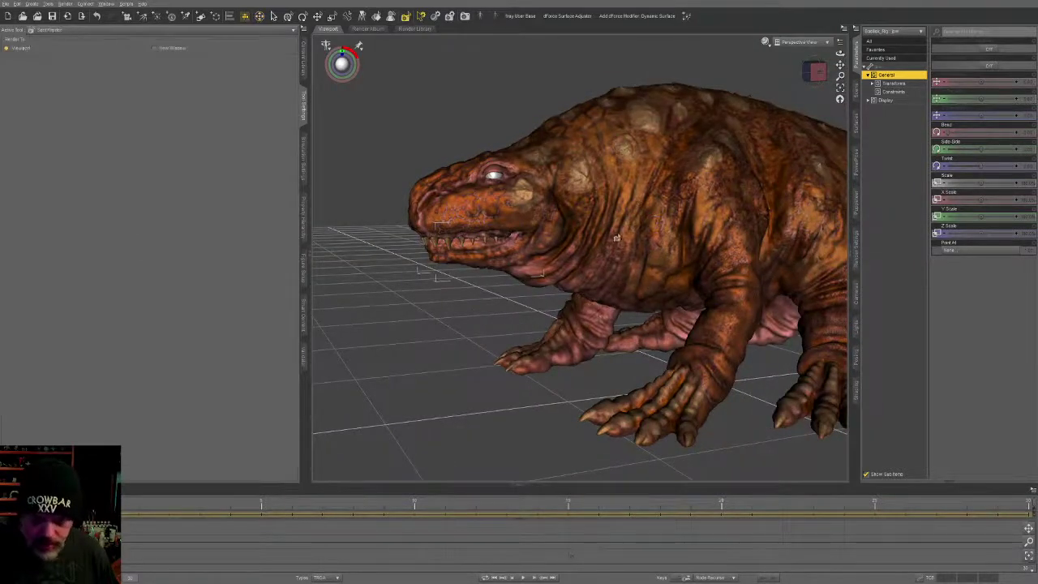
Step: Select the neck bone and rotate it so the creature's head tilts upward
{"action": "left_click", "coordinate": [615, 205]}
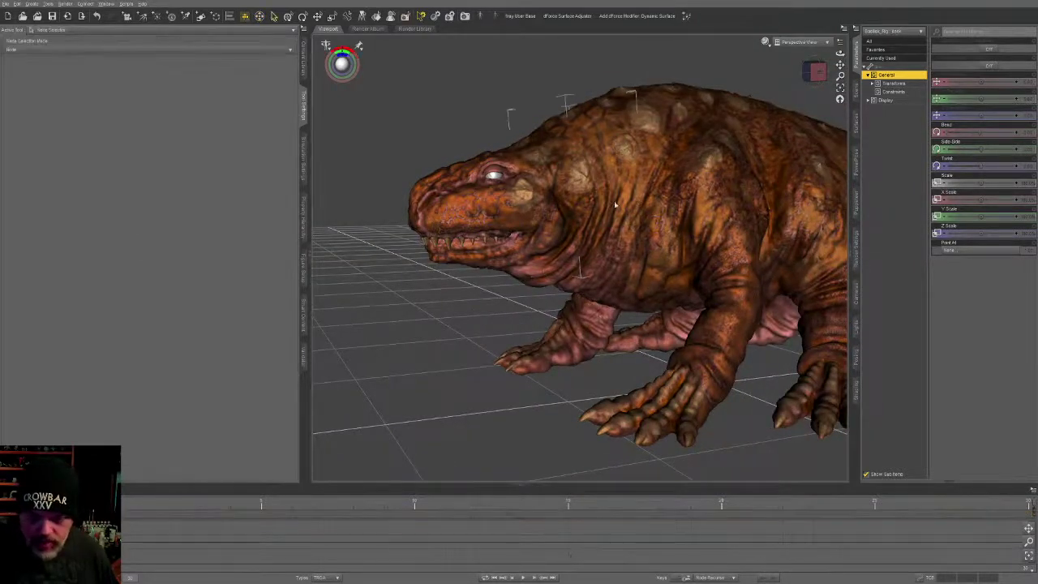
{"action": "left_click", "coordinate": [855, 94]}
{"action": "key", "text": "alt+shift+r"}
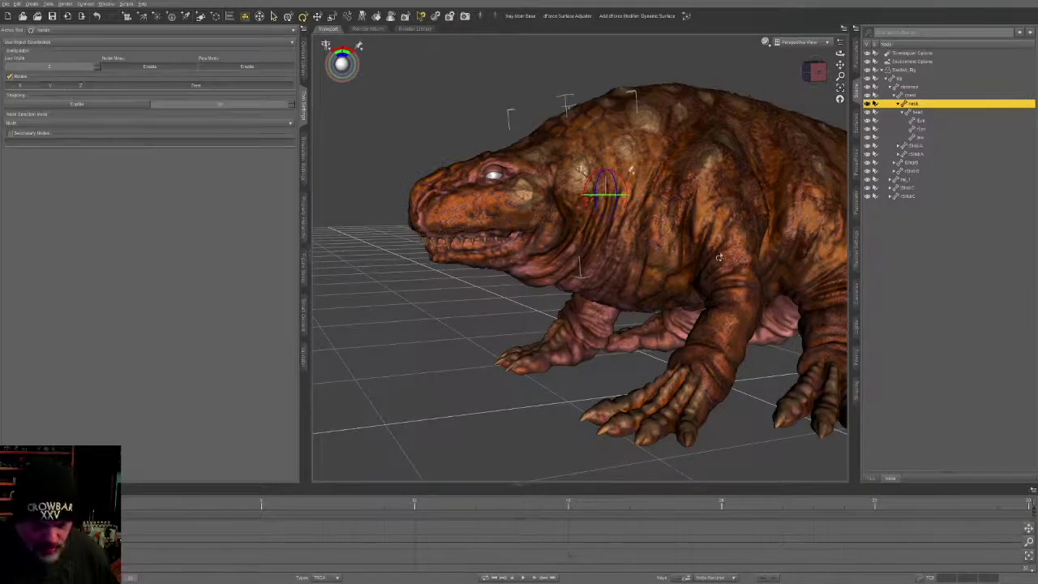
{"action": "middle_click_drag", "start_coordinate": [683, 235], "coordinate": [689, 266]}
{"action": "left_click_drag", "start_coordinate": [578, 187], "coordinate": [589, 162]}
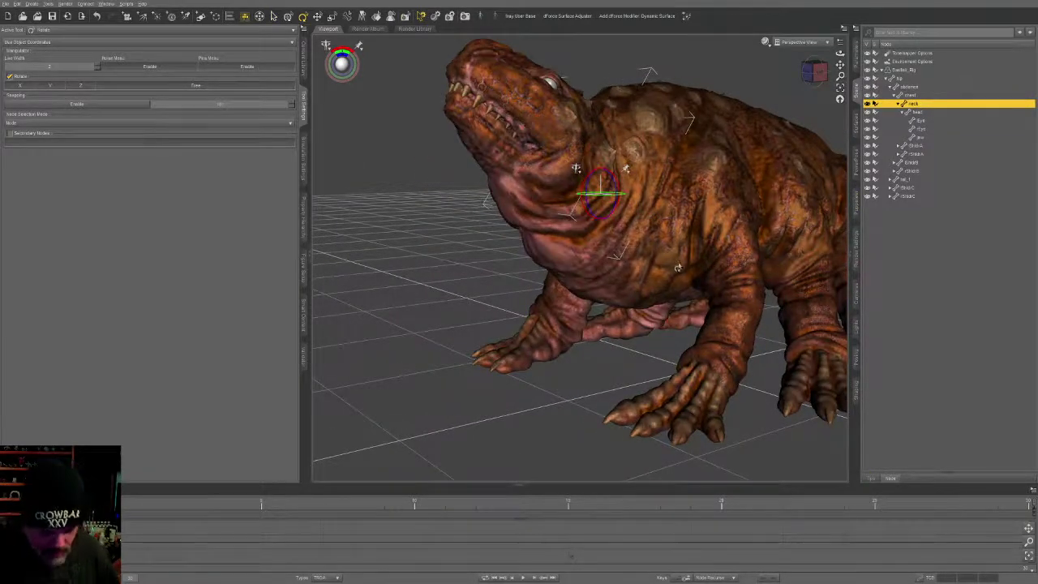
Step: Activate weight painting on the neck bone and erase its weights from the creature's left shoulder and upper foreleg
{"action": "key", "text": "alt+shift+w"}
{"action": "mouse_move", "coordinate": [678, 268]}
{"action": "middle_mouse_down"}
{"action": "mouse_move", "coordinate": [663, 281]}
{"action": "mouse_move", "coordinate": [619, 252]}
{"action": "middle_mouse_up"}
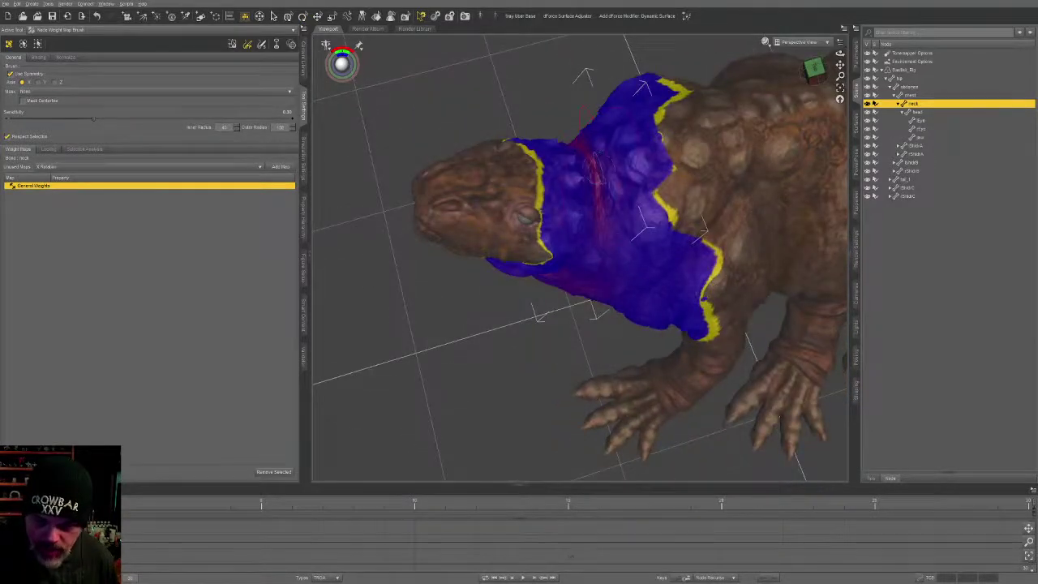
{"action": "scroll", "coordinate": [598, 172], "scroll_direction": "up", "scroll_amount": 3}
{"action": "middle_click_drag", "start_coordinate": [599, 172], "coordinate": [739, 148]}
{"action": "mouse_move", "coordinate": [734, 122]}
{"action": "left_mouse_down"}
{"action": "mouse_move", "coordinate": [694, 289]}
{"action": "mouse_move", "coordinate": [680, 179]}
{"action": "mouse_move", "coordinate": [670, 301]}
{"action": "mouse_move", "coordinate": [702, 207]}
{"action": "left_mouse_up"}
{"action": "mouse_move", "coordinate": [648, 243]}
{"action": "left_mouse_down"}
{"action": "mouse_move", "coordinate": [633, 280]}
{"action": "mouse_move", "coordinate": [620, 268]}
{"action": "mouse_move", "coordinate": [616, 296]}
{"action": "left_mouse_up"}
Step: Erase the neck bone's weights from the chest below the throat and from the creature's right shoulder
{"action": "middle_click_drag", "start_coordinate": [625, 293], "coordinate": [753, 208]}
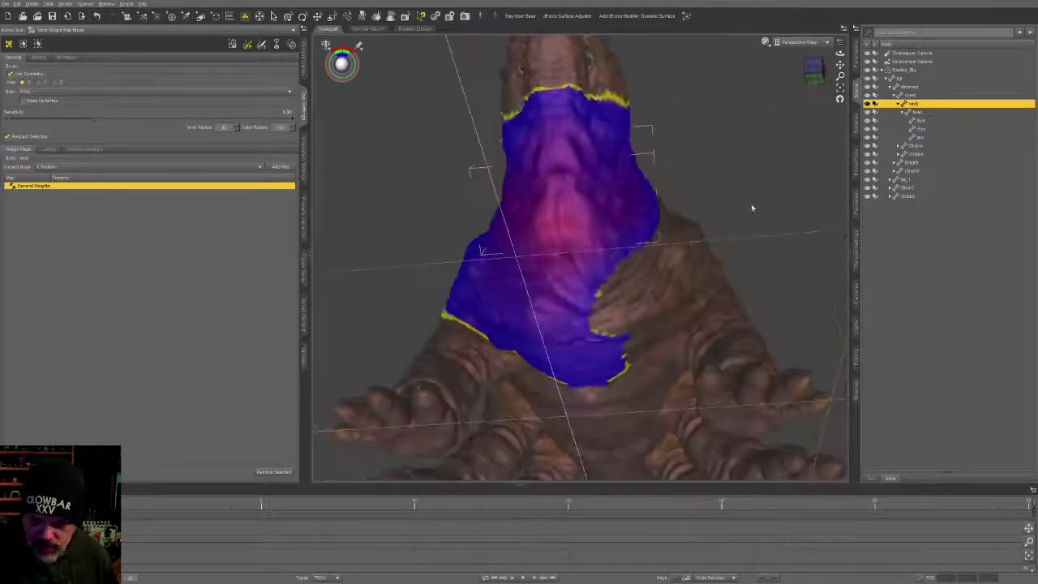
{"action": "mouse_move", "coordinate": [648, 316]}
{"action": "left_mouse_down"}
{"action": "mouse_move", "coordinate": [542, 326]}
{"action": "mouse_move", "coordinate": [562, 315]}
{"action": "mouse_move", "coordinate": [596, 365]}
{"action": "mouse_move", "coordinate": [542, 370]}
{"action": "mouse_move", "coordinate": [509, 319]}
{"action": "left_mouse_up"}
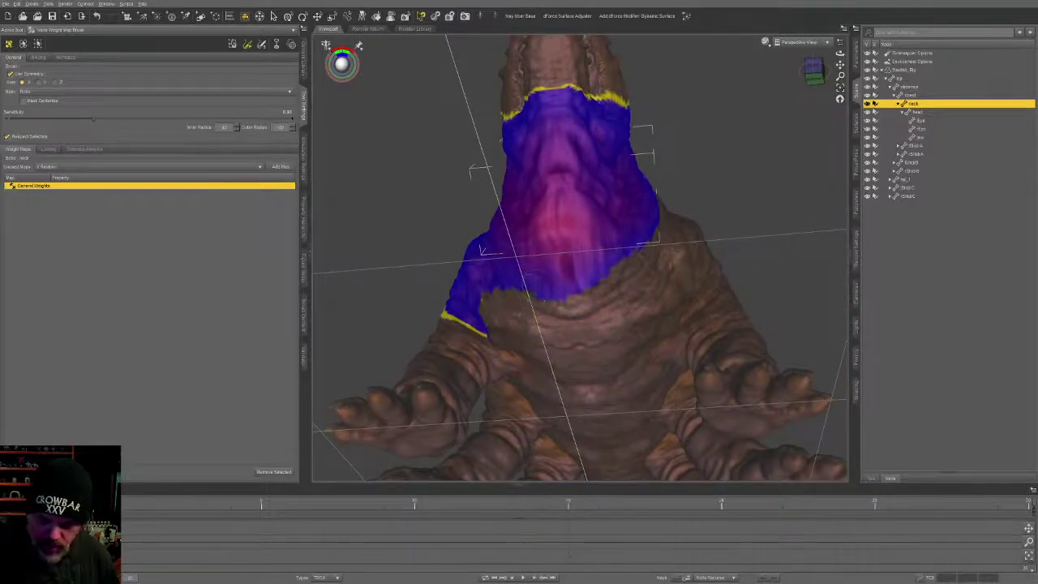
{"action": "middle_click_drag", "start_coordinate": [508, 319], "coordinate": [567, 275]}
{"action": "mouse_move", "coordinate": [455, 276]}
{"action": "left_mouse_down"}
{"action": "mouse_move", "coordinate": [401, 213]}
{"action": "mouse_move", "coordinate": [455, 212]}
{"action": "mouse_move", "coordinate": [504, 261]}
{"action": "mouse_move", "coordinate": [467, 202]}
{"action": "left_mouse_up"}
{"action": "middle_click_drag", "start_coordinate": [487, 236], "coordinate": [561, 358]}
{"action": "mouse_move", "coordinate": [483, 227]}
{"action": "left_mouse_down"}
{"action": "mouse_move", "coordinate": [422, 154]}
{"action": "mouse_move", "coordinate": [439, 191]}
{"action": "left_mouse_up"}
{"action": "mouse_move", "coordinate": [423, 84]}
{"action": "middle_mouse_down"}
{"action": "mouse_move", "coordinate": [487, 229]}
{"action": "mouse_move", "coordinate": [452, 266]}
{"action": "middle_mouse_up"}
Step: Trim the neck bone's weights along the upper shoulder and the side of the back
{"action": "middle_click_drag", "start_coordinate": [686, 156], "coordinate": [544, 89]}
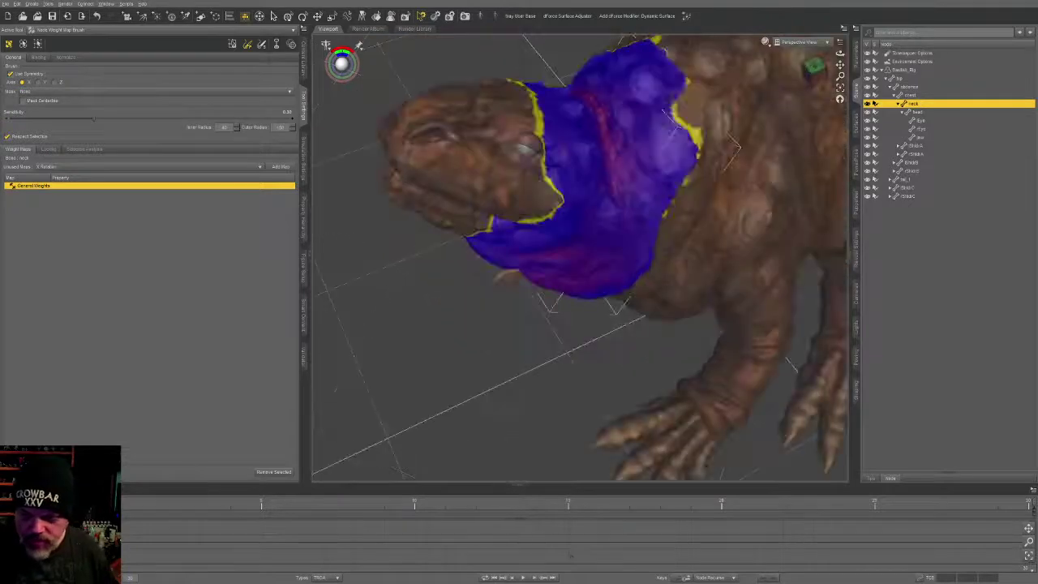
{"action": "left_click_drag", "start_coordinate": [687, 94], "coordinate": [653, 259]}
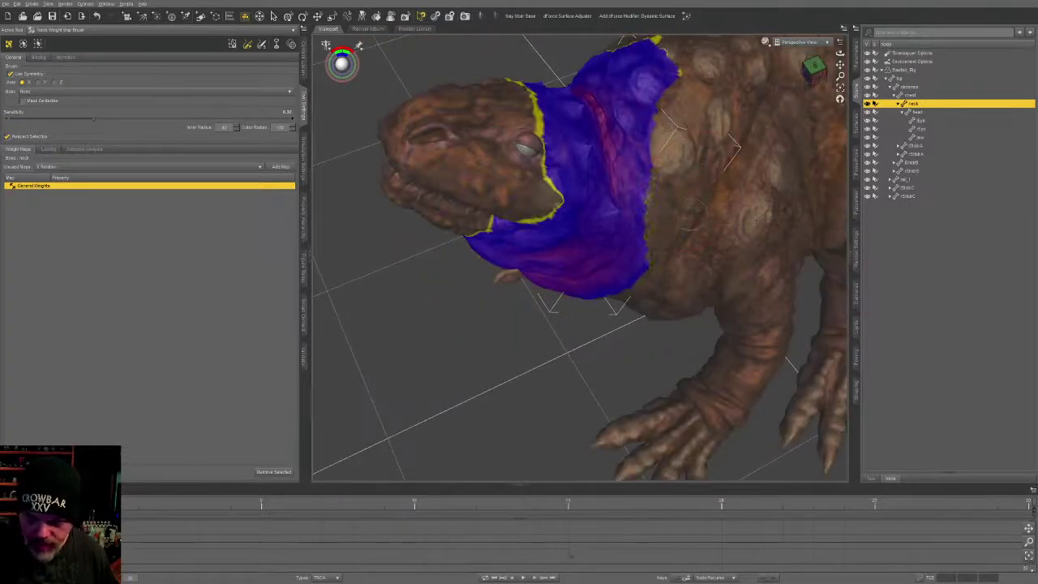
{"action": "left_click_drag", "start_coordinate": [649, 183], "coordinate": [658, 55]}
Step: Try a weight stroke for the neck bone across the back of the head and undo it
{"action": "middle_click_drag", "start_coordinate": [487, 228], "coordinate": [673, 284]}
{"action": "scroll", "coordinate": [580, 259], "scroll_direction": "up", "scroll_amount": 5}
{"action": "mouse_move", "coordinate": [616, 267]}
{"action": "middle_mouse_down"}
{"action": "mouse_move", "coordinate": [580, 304]}
{"action": "mouse_move", "coordinate": [624, 348]}
{"action": "middle_mouse_up"}
{"action": "left_click_drag", "start_coordinate": [637, 390], "coordinate": [681, 312]}
{"action": "middle_click_drag", "start_coordinate": [660, 328], "coordinate": [633, 331]}
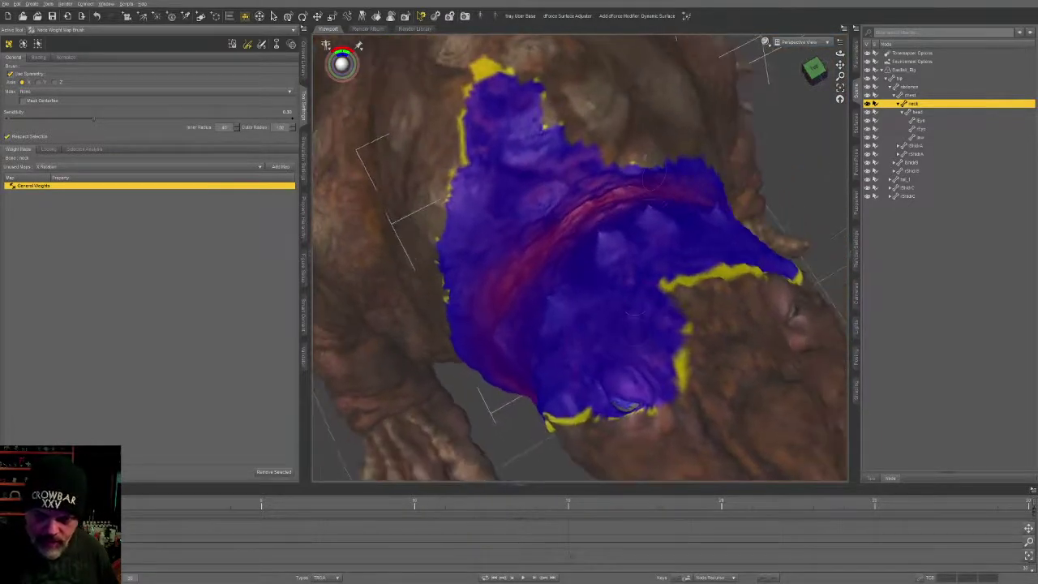
{"action": "key", "text": "ctrl+z"}
Step: Erase the neck bone's weights from the upper back and the shoulder area behind the neck crease
{"action": "mouse_move", "coordinate": [554, 112]}
{"action": "left_mouse_down", "text": "alt"}
{"action": "mouse_move", "coordinate": [480, 146]}
{"action": "mouse_move", "coordinate": [528, 166]}
{"action": "mouse_move", "coordinate": [560, 136]}
{"action": "left_mouse_up", "text": "alt"}
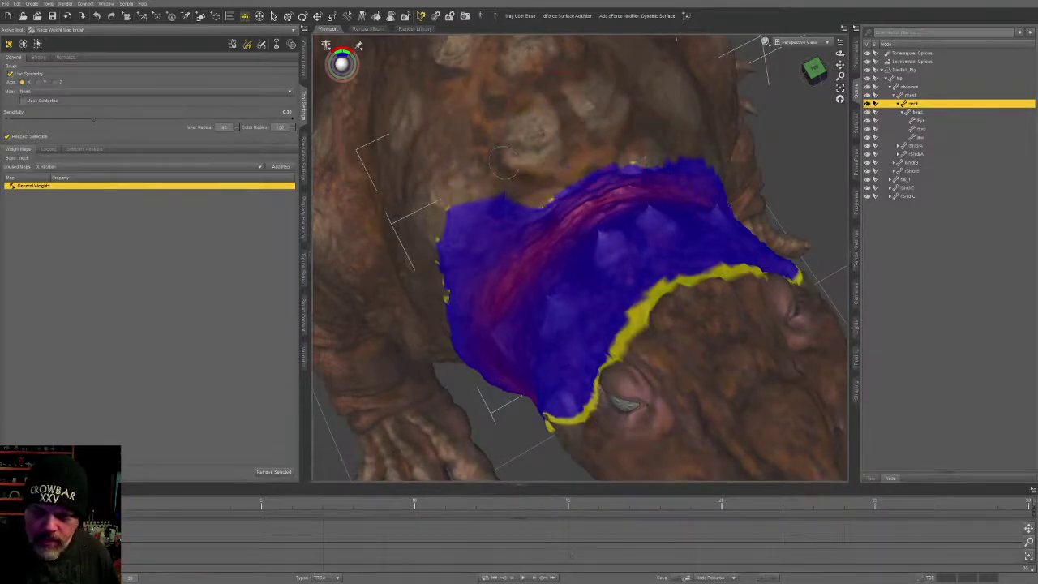
{"action": "mouse_move", "coordinate": [503, 162]}
{"action": "left_mouse_down", "text": "alt"}
{"action": "mouse_move", "coordinate": [500, 173]}
{"action": "mouse_move", "coordinate": [540, 170]}
{"action": "left_mouse_up", "text": "alt"}
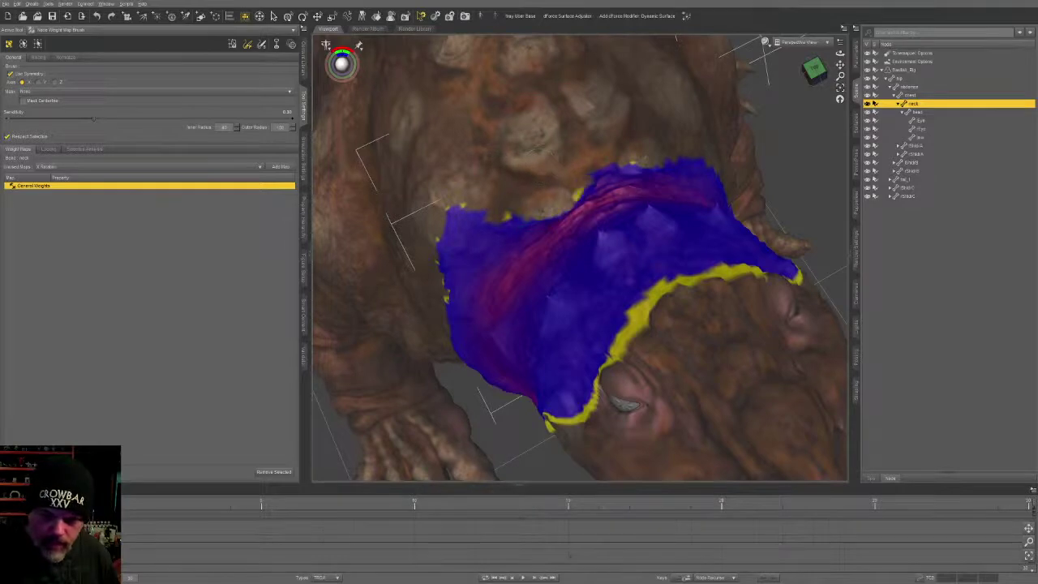
{"action": "left_click_drag", "start_coordinate": [483, 219], "coordinate": [435, 232], "text": "alt"}
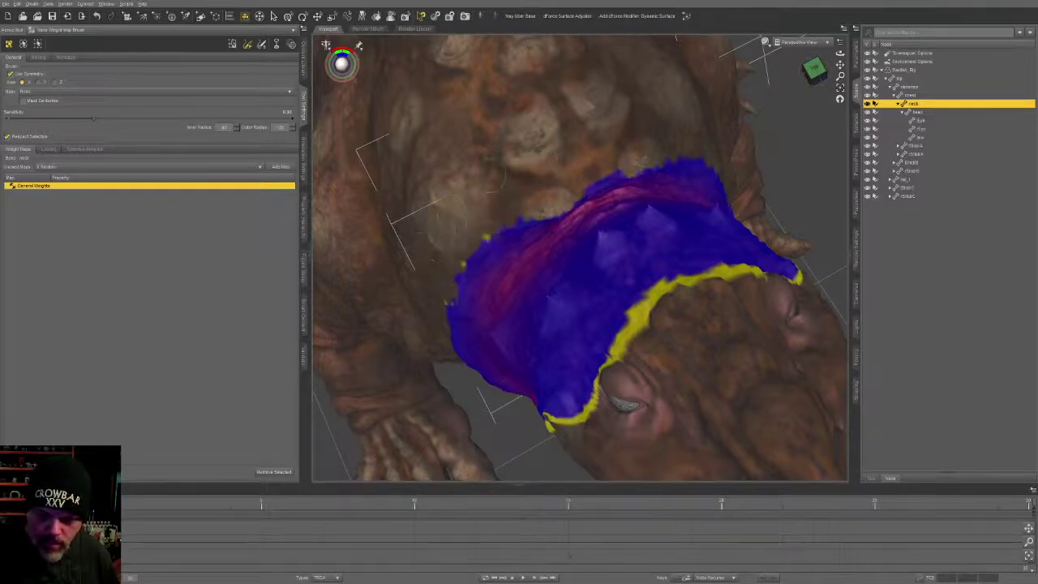
{"action": "mouse_move", "coordinate": [657, 199]}
{"action": "left_mouse_down"}
{"action": "mouse_move", "coordinate": [624, 167]}
{"action": "mouse_move", "coordinate": [580, 162]}
{"action": "mouse_move", "coordinate": [527, 212]}
{"action": "mouse_move", "coordinate": [645, 187]}
{"action": "mouse_move", "coordinate": [578, 217]}
{"action": "left_mouse_up"}
Step: Test-rotate the neck bone to check how the neck and throat bend, and undo the rotation
{"action": "middle_click_drag", "start_coordinate": [722, 219], "coordinate": [503, 154]}
{"action": "scroll", "coordinate": [641, 217], "scroll_direction": "down", "scroll_amount": 6}
{"action": "middle_click_drag", "start_coordinate": [673, 284], "coordinate": [645, 177]}
{"action": "key", "text": "alt+shift+r"}
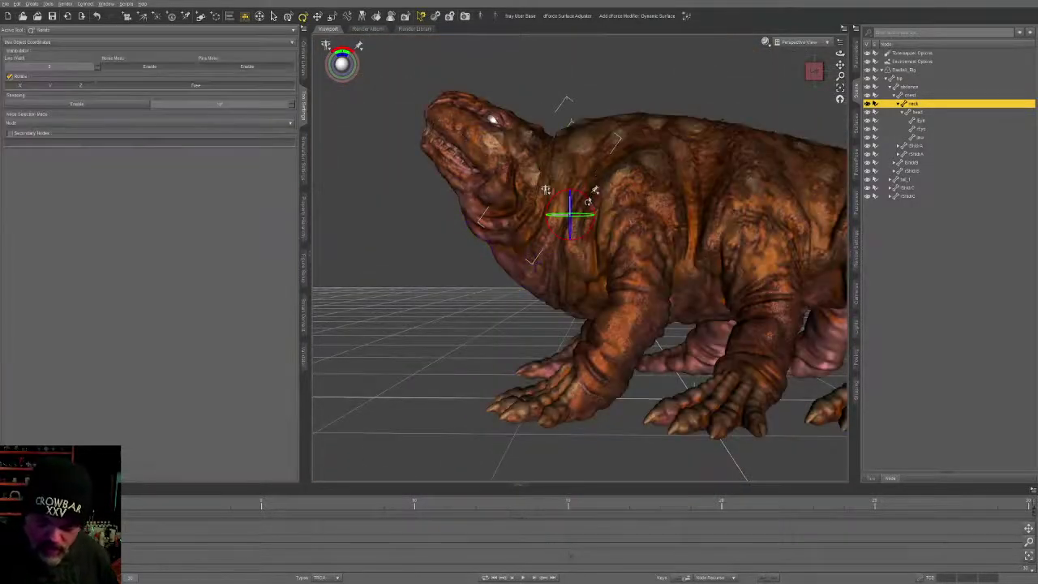
{"action": "left_click_drag", "start_coordinate": [588, 202], "coordinate": [614, 258]}
{"action": "middle_click_drag", "start_coordinate": [614, 258], "coordinate": [647, 337]}
{"action": "key", "text": "ctrl+z"}
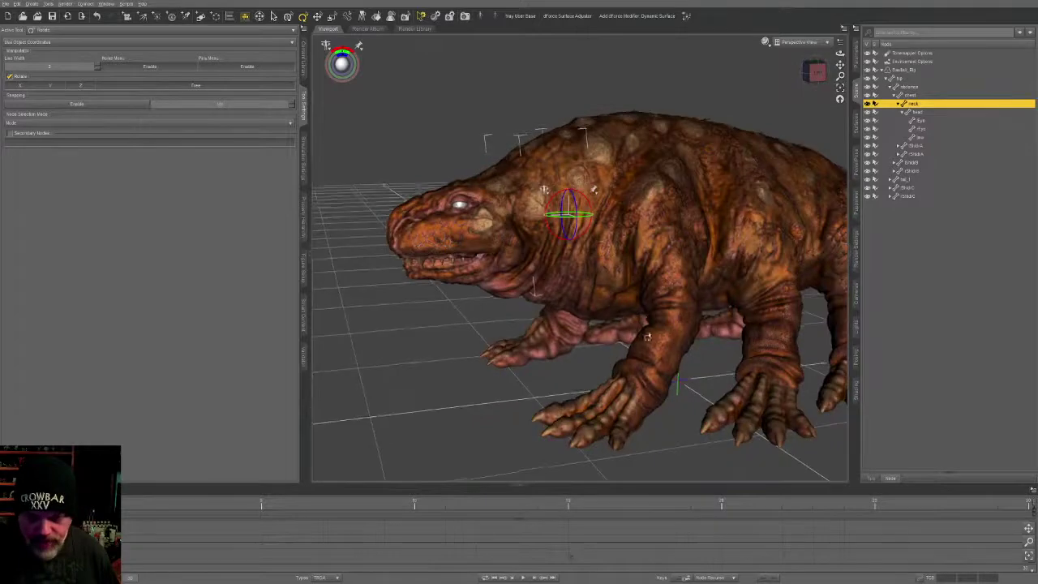
Step: Select the chest bone, rotate it to bend the body, and activate weight painting on it
{"action": "middle_click_drag", "start_coordinate": [646, 155], "coordinate": [665, 142]}
{"action": "left_click", "coordinate": [666, 144]}
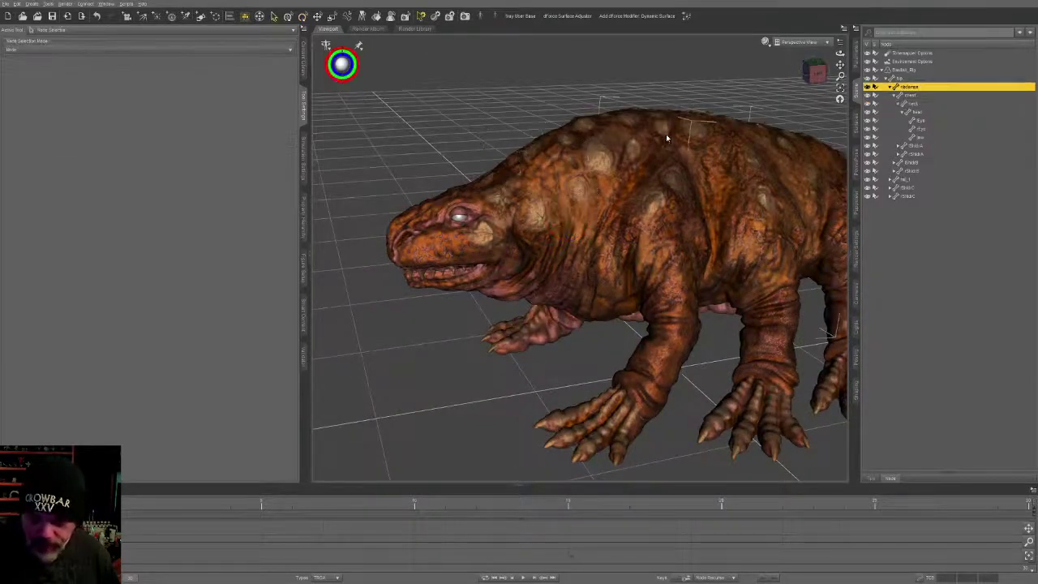
{"action": "middle_click_drag", "start_coordinate": [751, 283], "coordinate": [756, 252]}
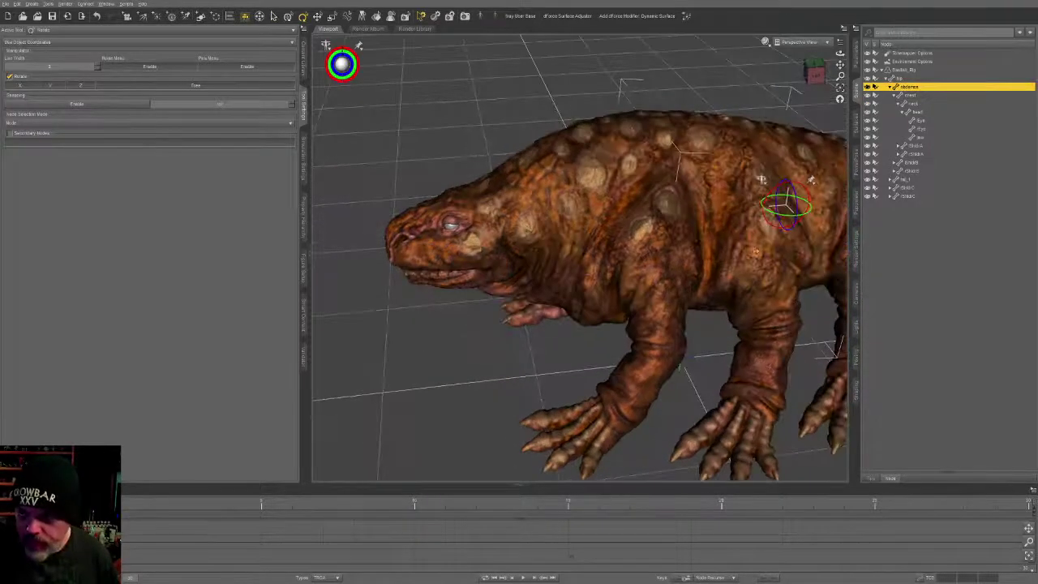
{"action": "left_click", "coordinate": [637, 146]}
{"action": "middle_click_drag", "start_coordinate": [647, 174], "coordinate": [629, 178]}
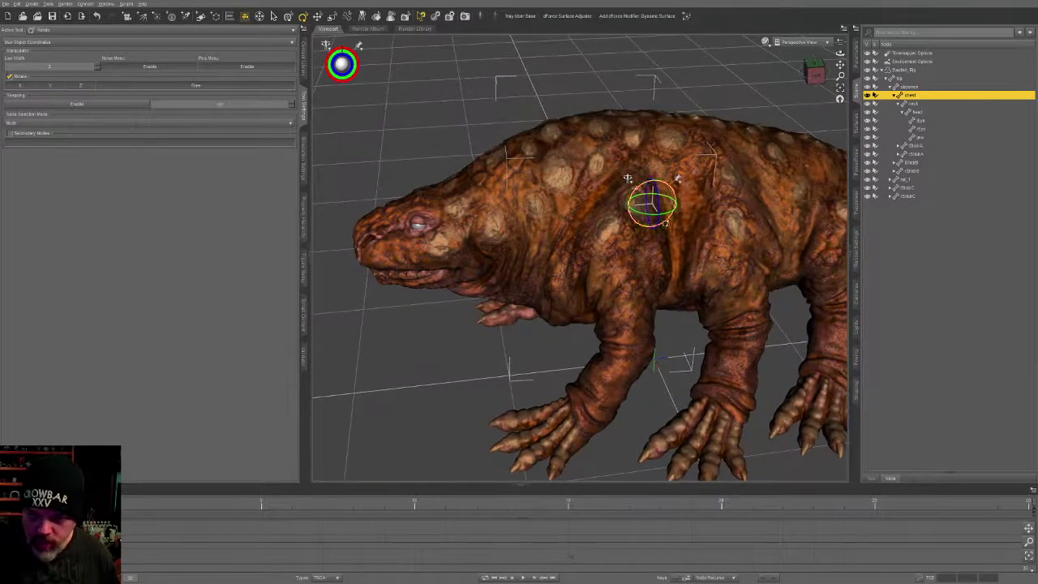
{"action": "left_click_drag", "start_coordinate": [663, 217], "coordinate": [651, 205]}
{"action": "key", "text": "alt+shift+w"}
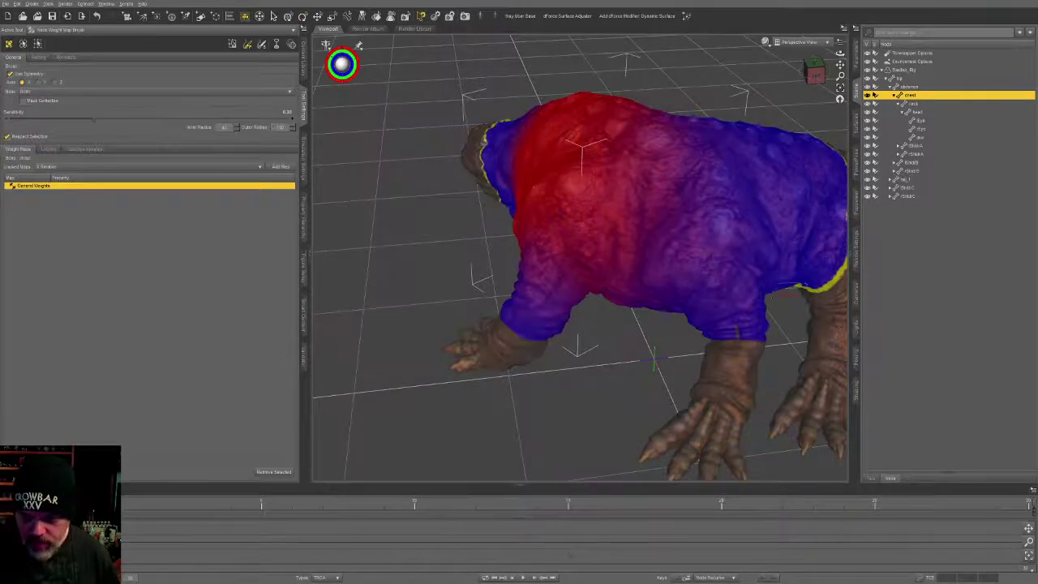
Step: Erase the chest bone's weights from the creature's left middle leg, the flank beside it and the belly
{"action": "mouse_move", "coordinate": [793, 285]}
{"action": "middle_mouse_down"}
{"action": "mouse_move", "coordinate": [758, 268]}
{"action": "mouse_move", "coordinate": [618, 314]}
{"action": "middle_mouse_up"}
{"action": "mouse_move", "coordinate": [702, 243]}
{"action": "left_mouse_down"}
{"action": "mouse_move", "coordinate": [707, 206]}
{"action": "mouse_move", "coordinate": [634, 178]}
{"action": "mouse_move", "coordinate": [576, 243]}
{"action": "mouse_move", "coordinate": [604, 316]}
{"action": "mouse_move", "coordinate": [631, 316]}
{"action": "mouse_move", "coordinate": [665, 269]}
{"action": "left_mouse_up"}
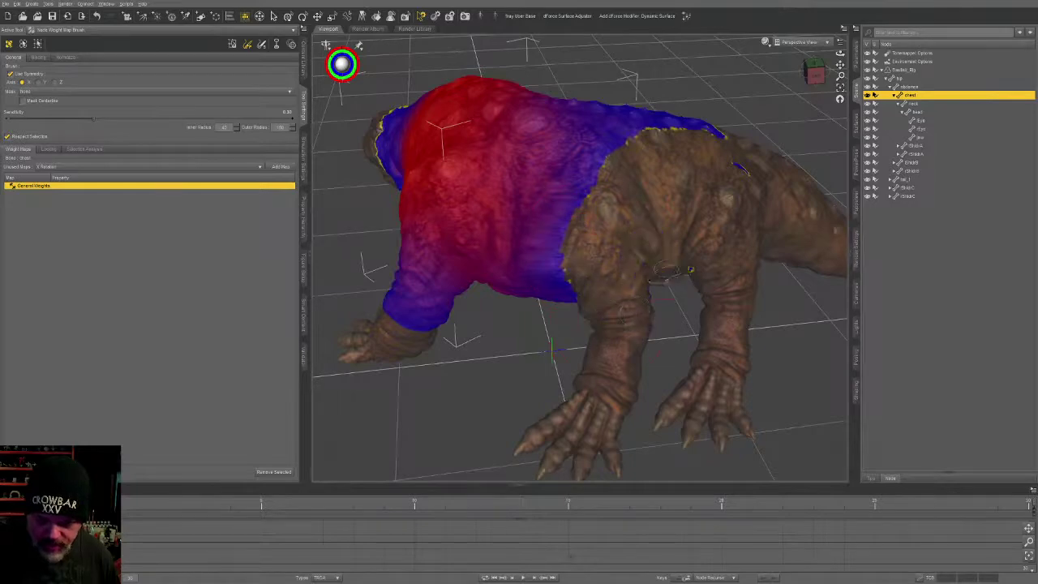
{"action": "mouse_move", "coordinate": [622, 321]}
{"action": "middle_mouse_down"}
{"action": "mouse_move", "coordinate": [676, 287]}
{"action": "mouse_move", "coordinate": [665, 241]}
{"action": "middle_mouse_up"}
{"action": "mouse_move", "coordinate": [599, 306]}
{"action": "left_mouse_down"}
{"action": "mouse_move", "coordinate": [527, 353]}
{"action": "mouse_move", "coordinate": [572, 333]}
{"action": "left_mouse_up"}
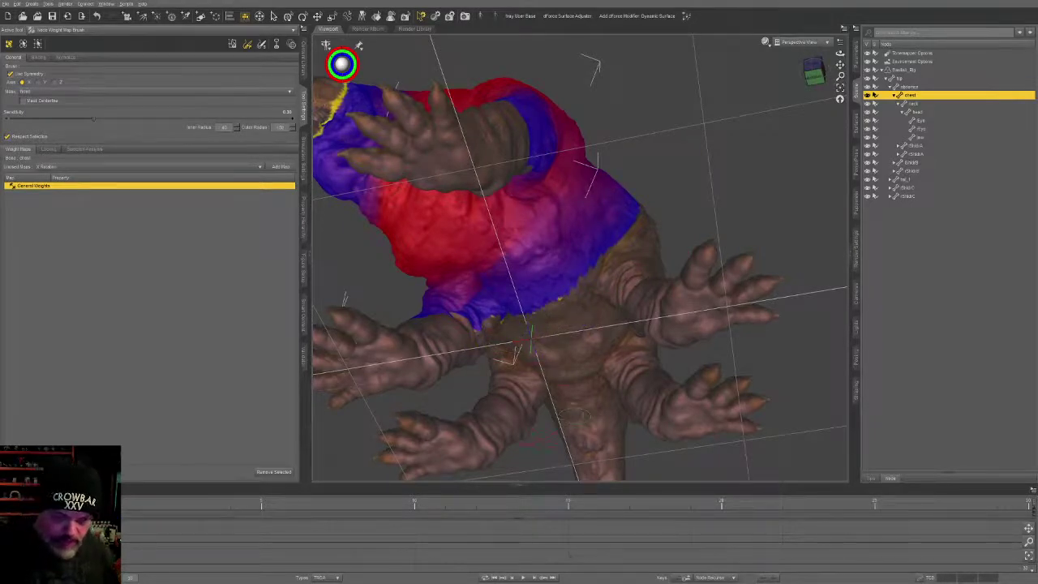
{"action": "middle_click_drag", "start_coordinate": [531, 345], "coordinate": [545, 357]}
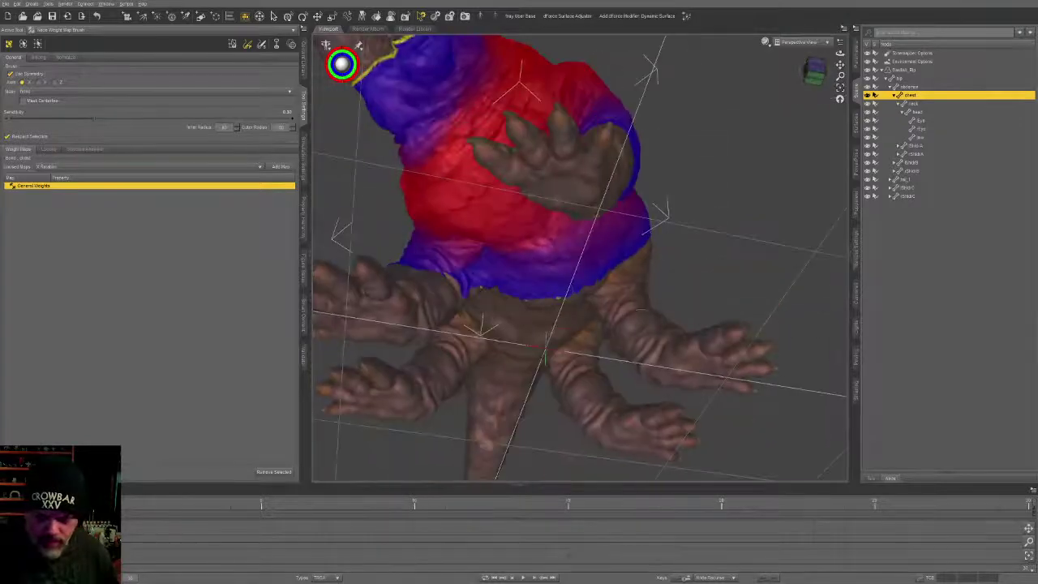
{"action": "left_click_drag", "start_coordinate": [491, 310], "coordinate": [480, 280]}
{"action": "middle_click_drag", "start_coordinate": [480, 280], "coordinate": [519, 349]}
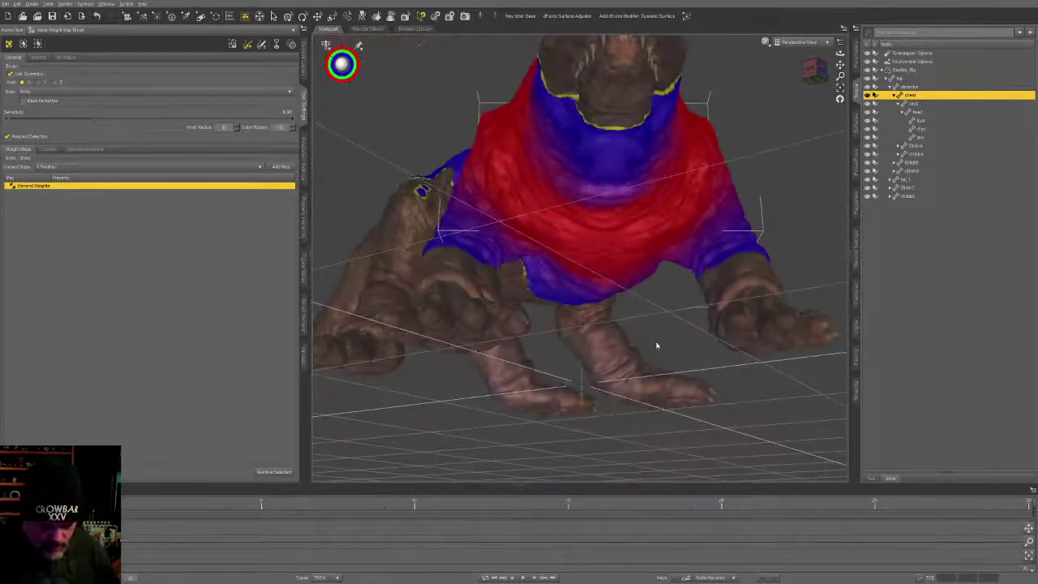
Step: Erase the chest bone's weights from the right middle leg and flank, trimming the rear edge across the back
{"action": "middle_click_drag", "start_coordinate": [656, 343], "coordinate": [657, 342]}
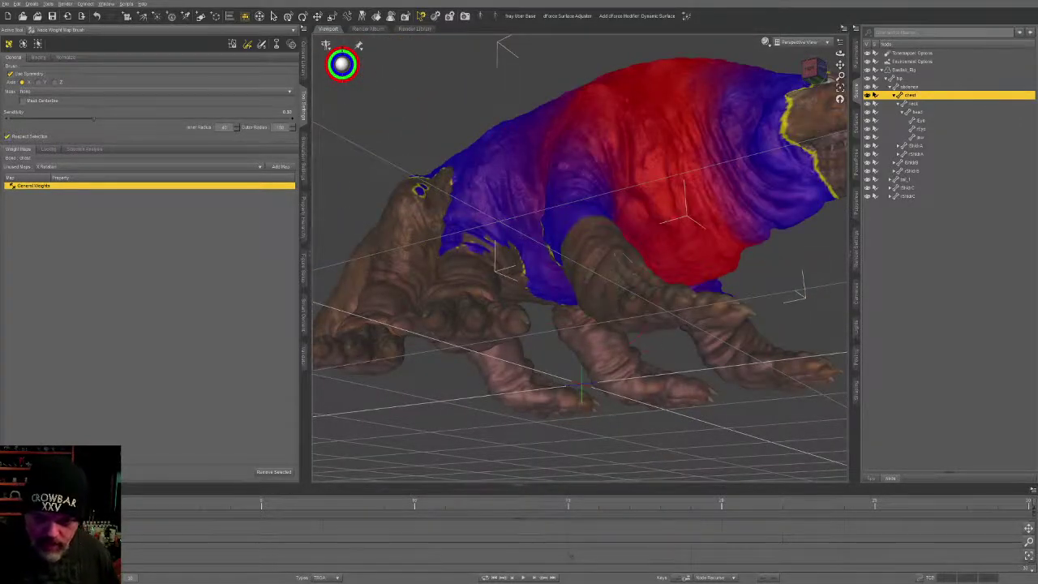
{"action": "middle_click_drag", "start_coordinate": [536, 267], "coordinate": [612, 329]}
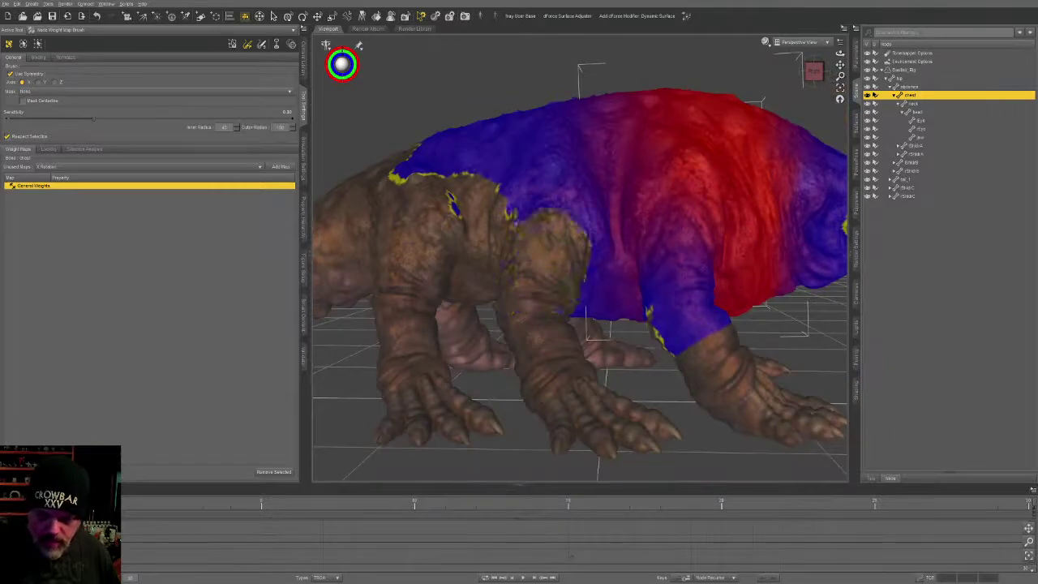
{"action": "middle_click_drag", "start_coordinate": [495, 154], "coordinate": [633, 377]}
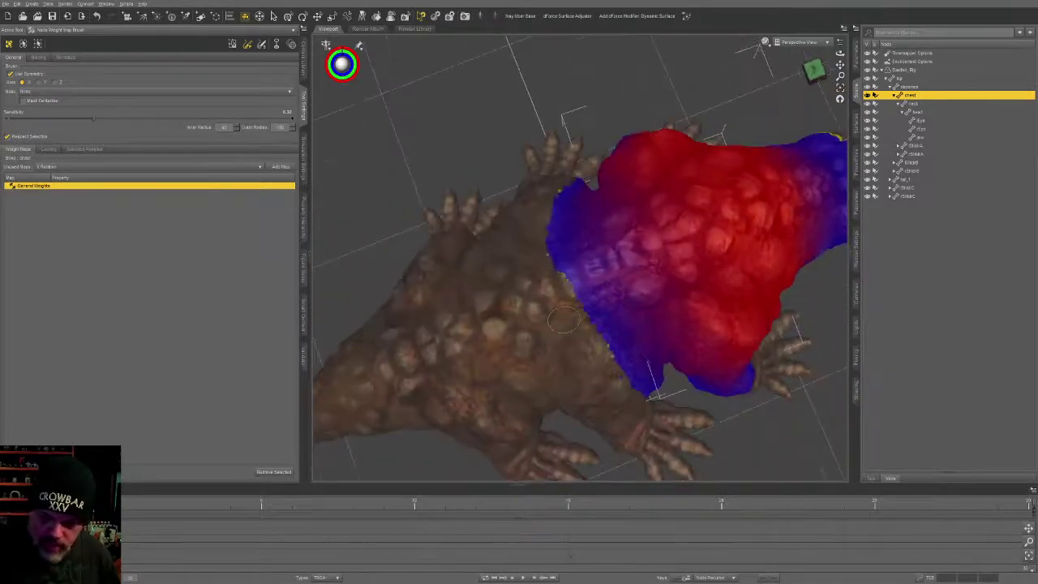
{"action": "left_click_drag", "start_coordinate": [604, 341], "coordinate": [560, 218]}
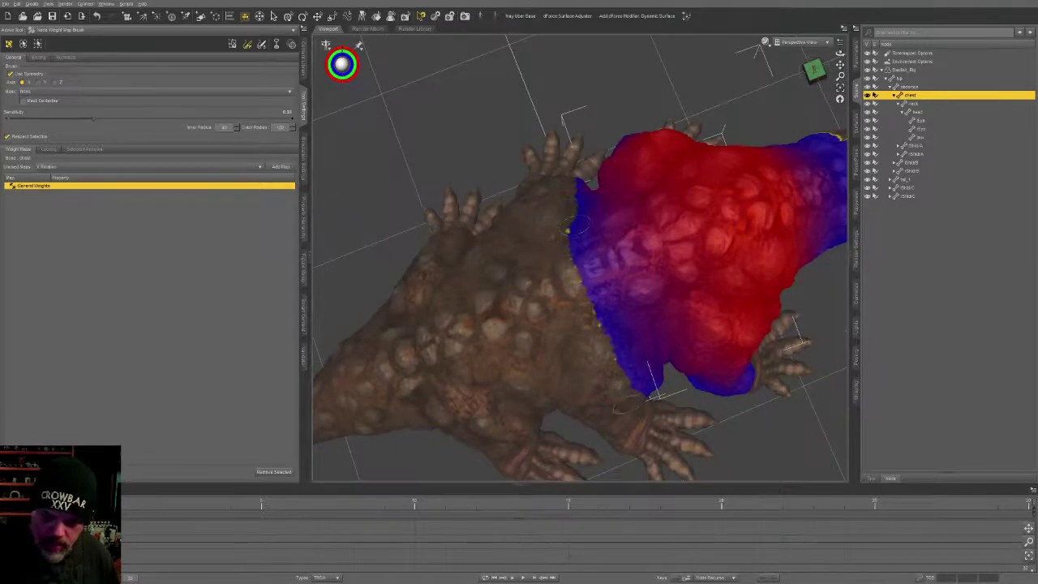
{"action": "middle_click_drag", "start_coordinate": [568, 229], "coordinate": [600, 320]}
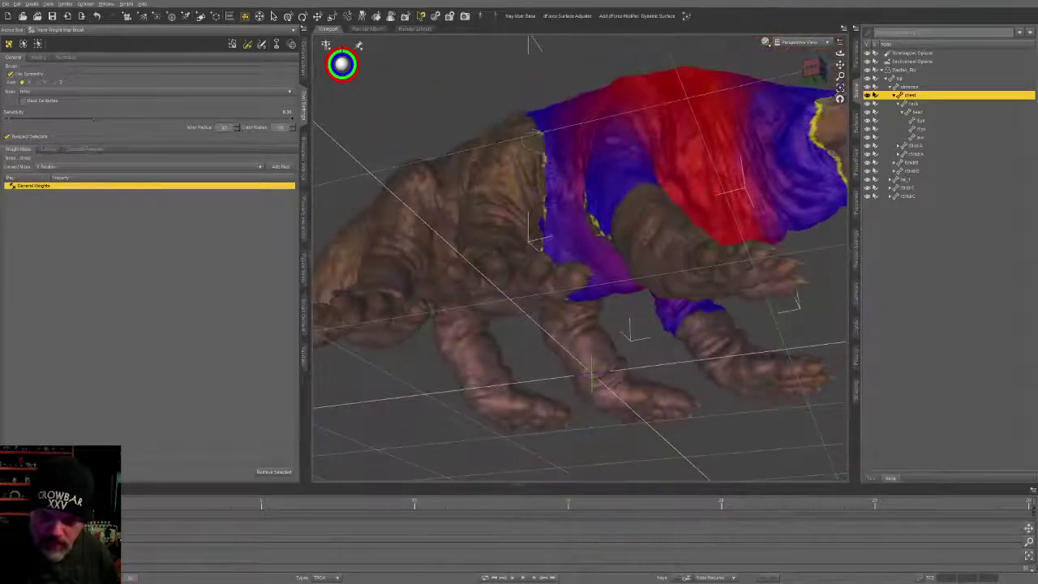
Step: Trim the rear edge of the chest bone's weights along the belly and up the left flank
{"action": "middle_click_drag", "start_coordinate": [562, 213], "coordinate": [498, 122]}
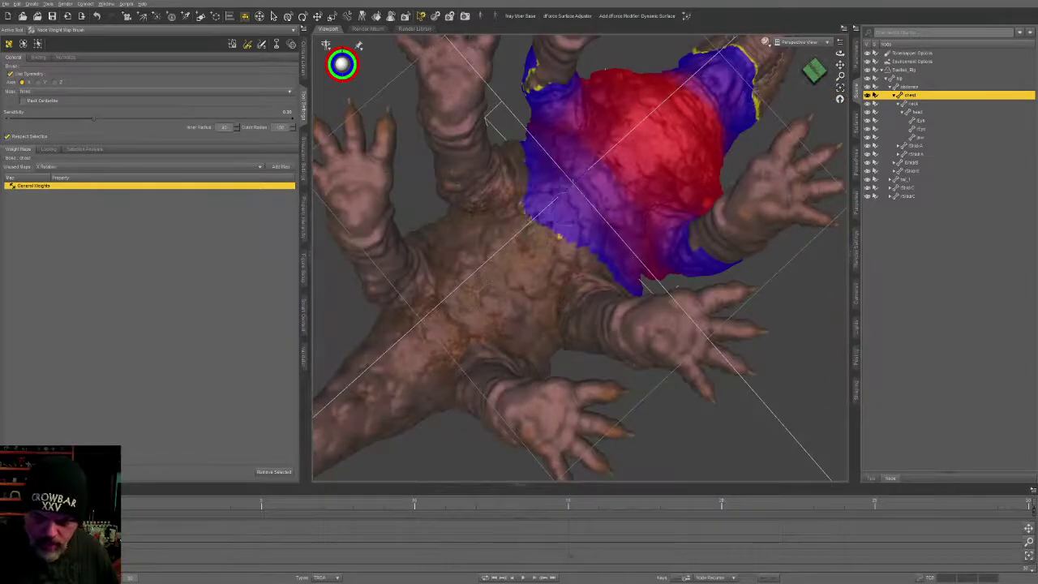
{"action": "left_click_drag", "start_coordinate": [572, 241], "coordinate": [531, 182]}
{"action": "middle_click_drag", "start_coordinate": [593, 240], "coordinate": [545, 247]}
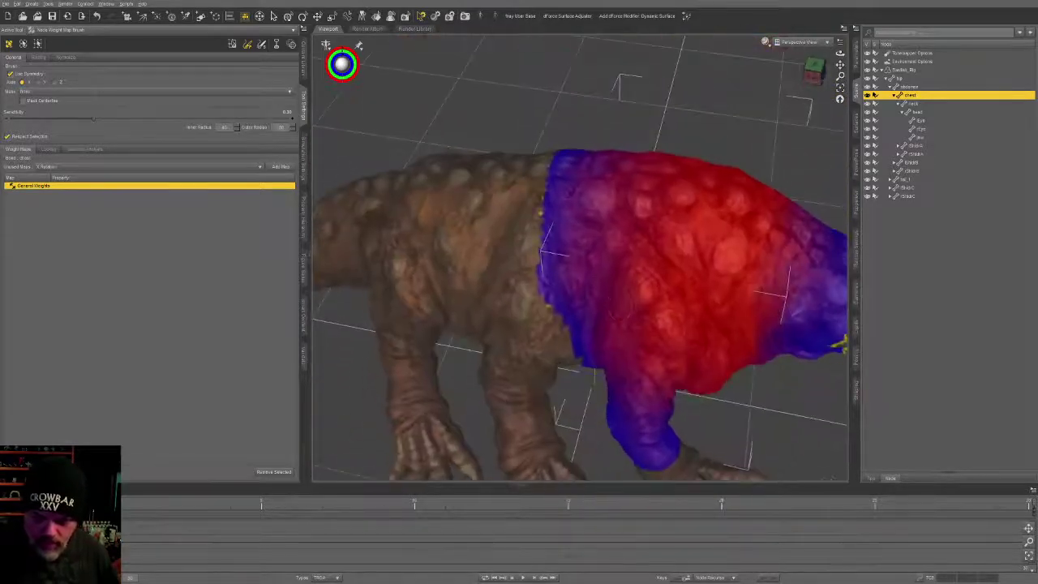
{"action": "middle_click_drag", "start_coordinate": [549, 199], "coordinate": [583, 299]}
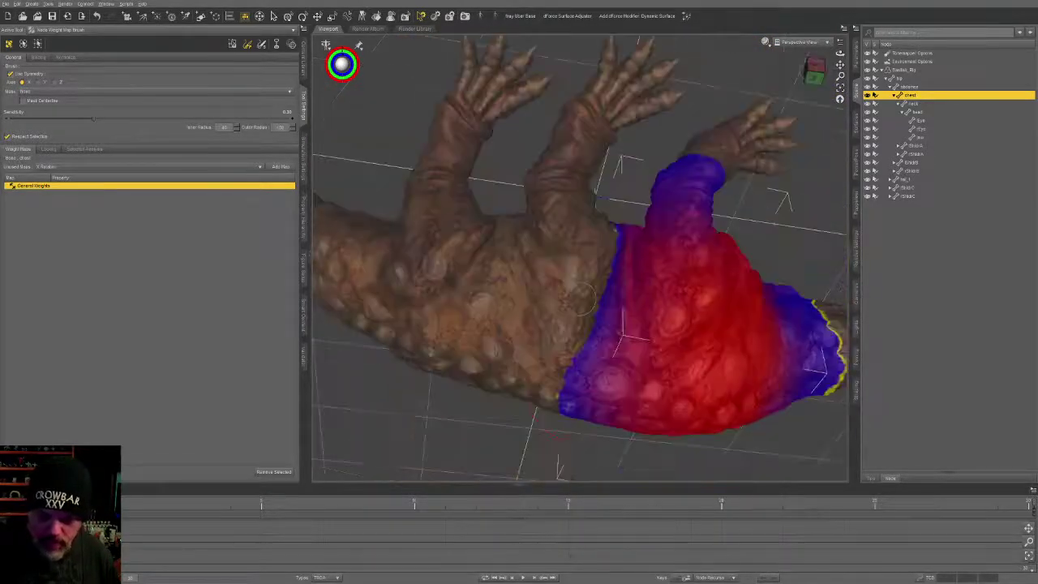
{"action": "middle_click_drag", "start_coordinate": [597, 242], "coordinate": [584, 326]}
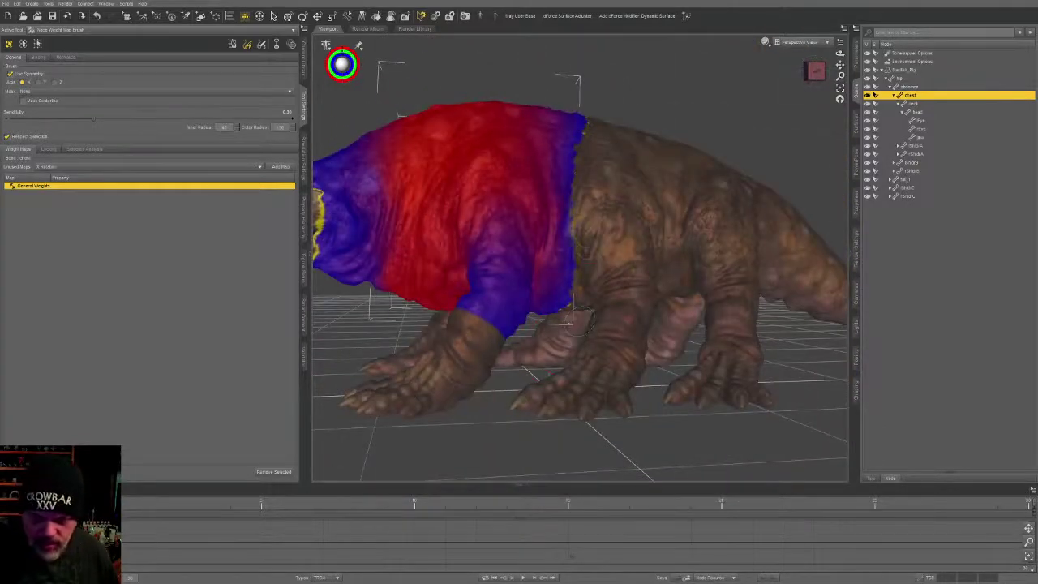
{"action": "middle_click_drag", "start_coordinate": [572, 258], "coordinate": [570, 262]}
{"action": "left_click_drag", "start_coordinate": [566, 264], "coordinate": [585, 128]}
Step: Erase the chest bone's weights from the upper parts of both front legs, including their undersides
{"action": "mouse_move", "coordinate": [591, 226]}
{"action": "middle_mouse_down"}
{"action": "mouse_move", "coordinate": [604, 263]}
{"action": "mouse_move", "coordinate": [649, 284]}
{"action": "middle_mouse_up"}
{"action": "left_click_drag", "start_coordinate": [523, 353], "coordinate": [536, 275]}
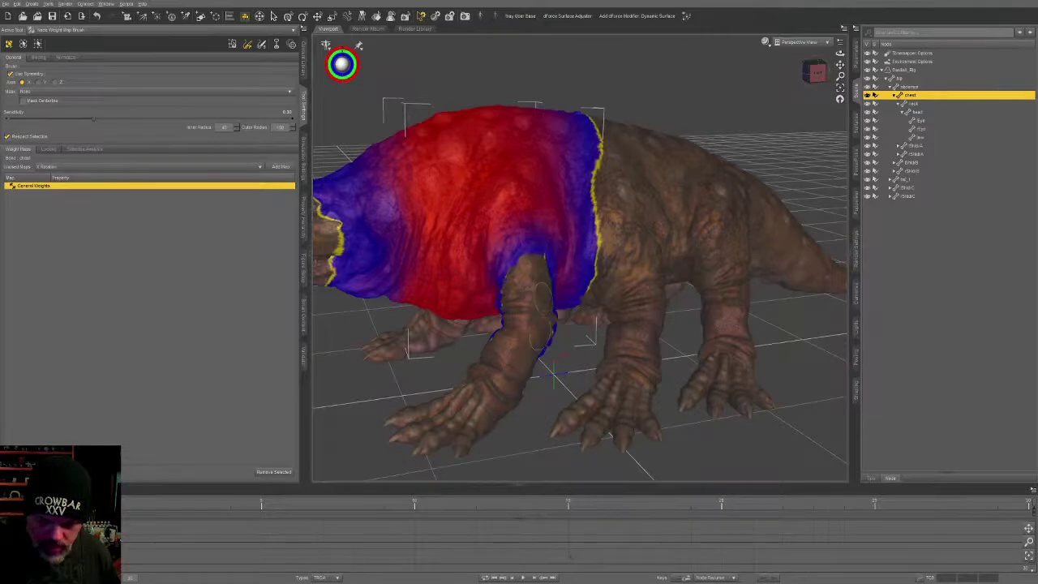
{"action": "middle_click_drag", "start_coordinate": [535, 308], "coordinate": [689, 278]}
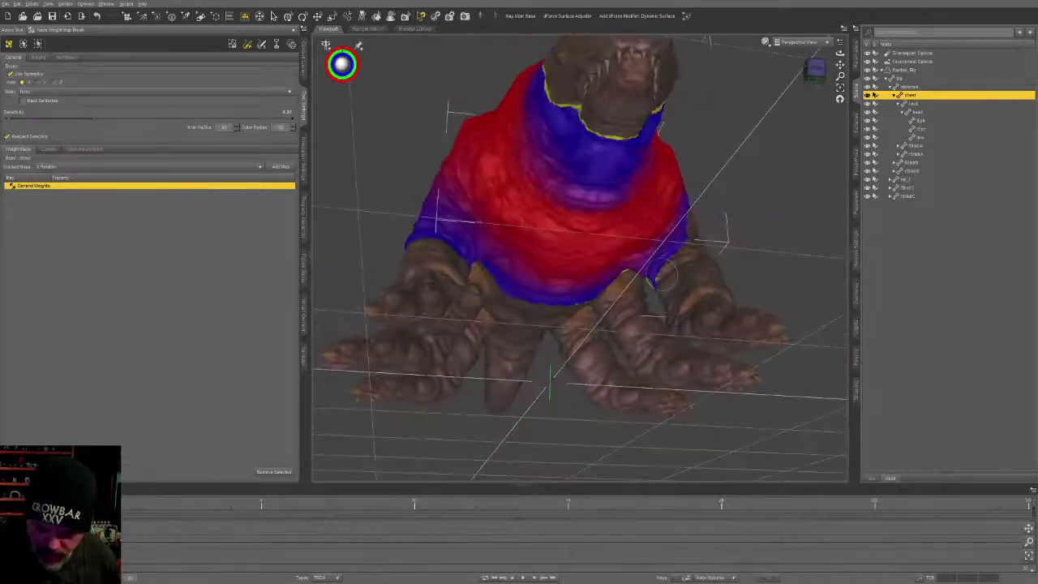
{"action": "left_click_drag", "start_coordinate": [665, 276], "coordinate": [653, 280]}
{"action": "middle_click_drag", "start_coordinate": [629, 247], "coordinate": [436, 286]}
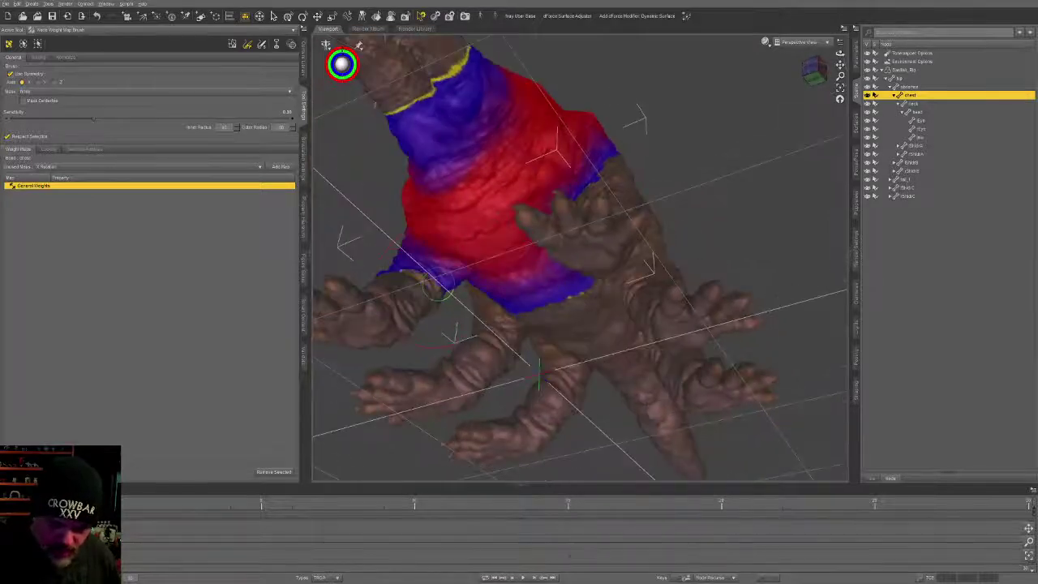
{"action": "middle_click_drag", "start_coordinate": [538, 373], "coordinate": [625, 365]}
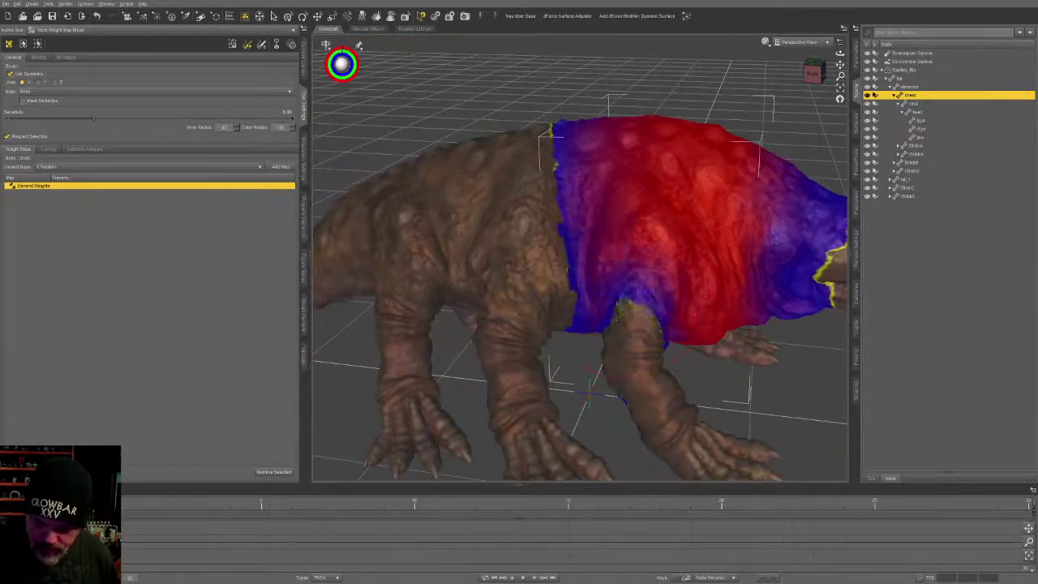
{"action": "middle_click_drag", "start_coordinate": [628, 397], "coordinate": [354, 246]}
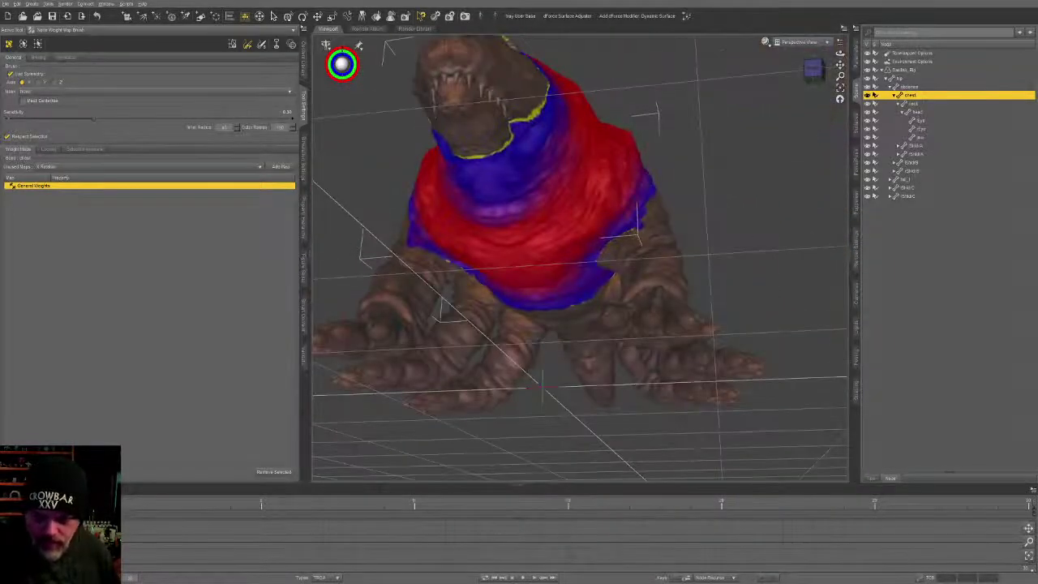
{"action": "middle_click_drag", "start_coordinate": [542, 387], "coordinate": [523, 332]}
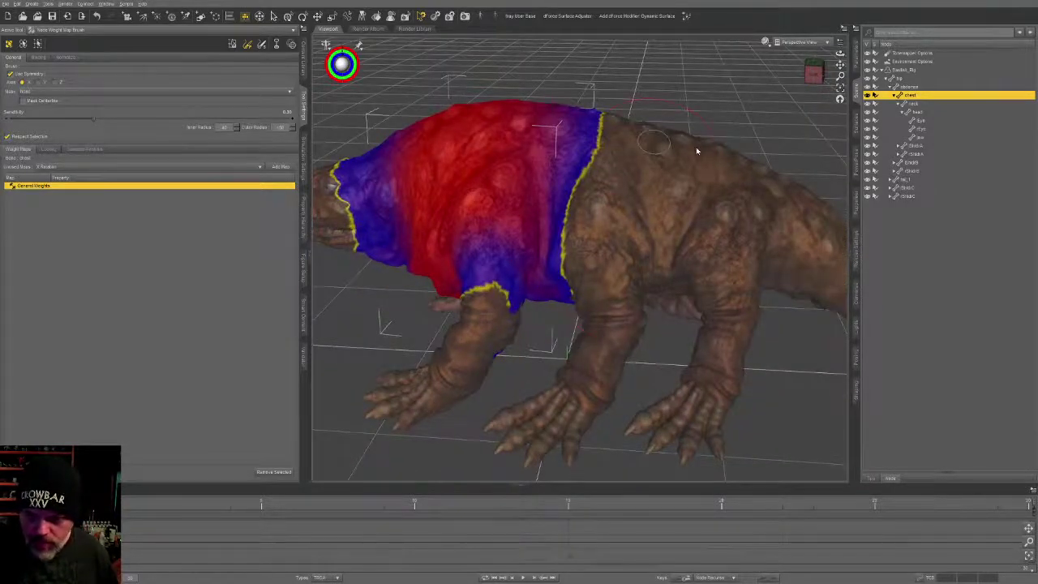
Step: Select the abdomen bone and erase its weights from the shoulders and the front of the back
{"action": "left_click", "coordinate": [697, 151]}
{"action": "middle_click_drag", "start_coordinate": [703, 174], "coordinate": [732, 150]}
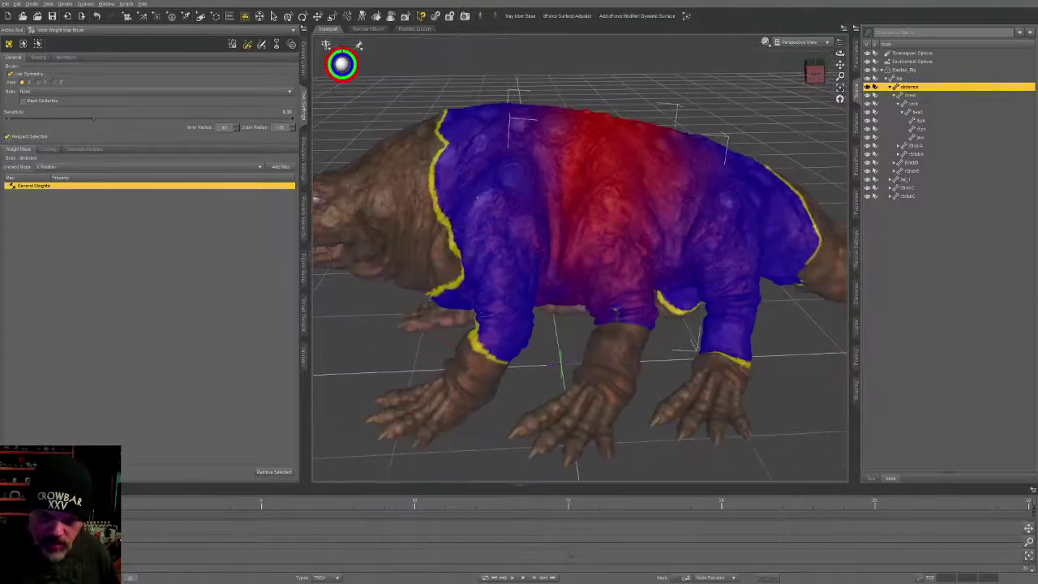
{"action": "mouse_move", "coordinate": [492, 315]}
{"action": "left_mouse_down", "text": "alt"}
{"action": "mouse_move", "coordinate": [466, 150]}
{"action": "mouse_move", "coordinate": [503, 187]}
{"action": "mouse_move", "coordinate": [463, 313]}
{"action": "left_mouse_up", "text": "alt"}
{"action": "key", "text": "ctrl+z"}
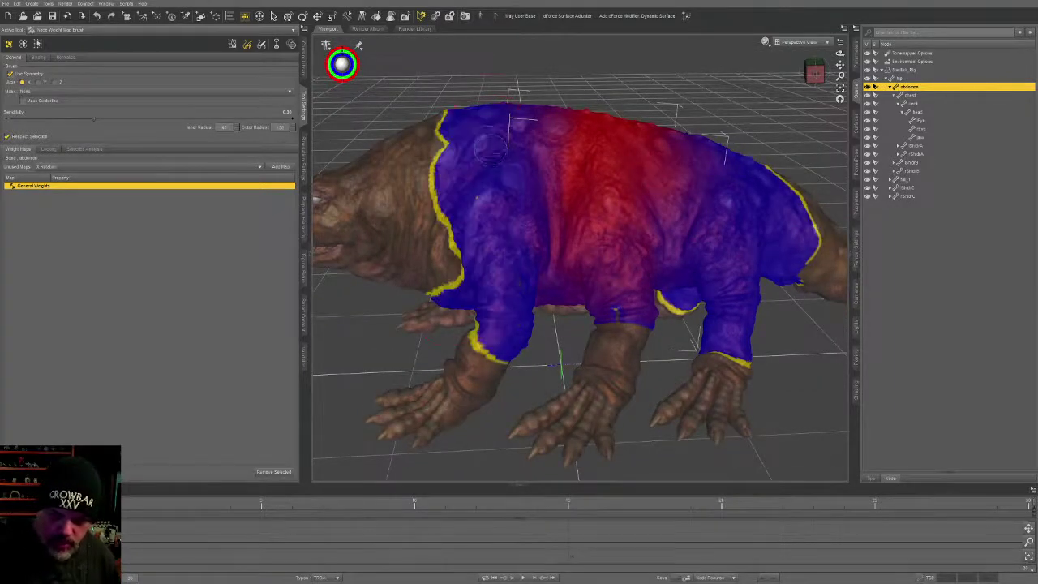
{"action": "left_click_drag", "start_coordinate": [491, 146], "coordinate": [508, 123], "text": "alt"}
{"action": "middle_click_drag", "start_coordinate": [511, 121], "coordinate": [645, 272]}
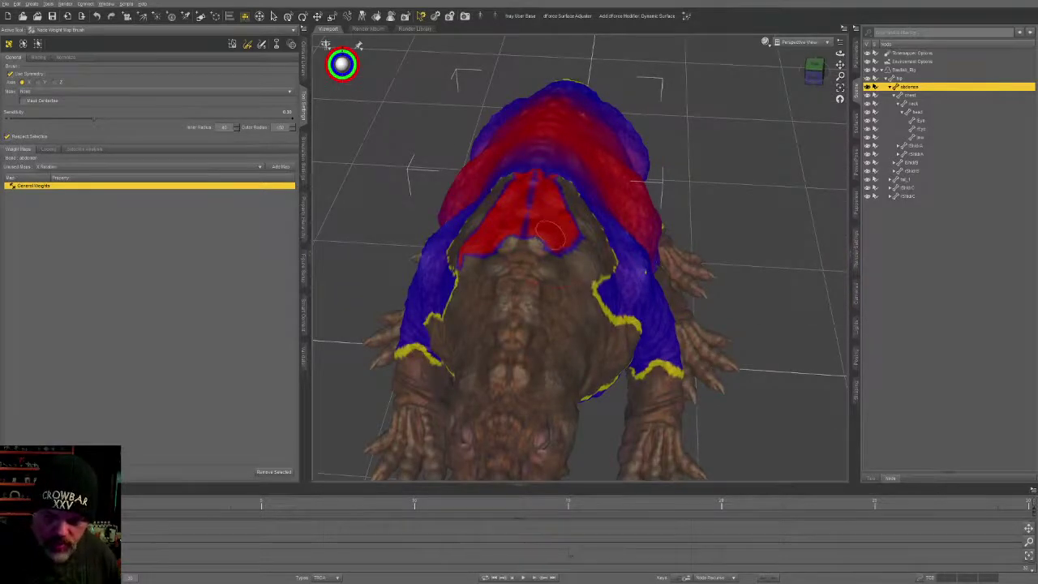
Step: Try a weight stroke for the abdomen bone across the upper back and undo the last strokes
{"action": "left_click_drag", "start_coordinate": [551, 235], "coordinate": [570, 239]}
{"action": "key", "text": "ctrl+z"}
{"action": "key", "text": "ctrl+z"}
Step: Check the chest bone's weight map, return to the abdomen bone and erase its weights from the upper back between the shoulders
{"action": "left_click", "coordinate": [910, 95]}
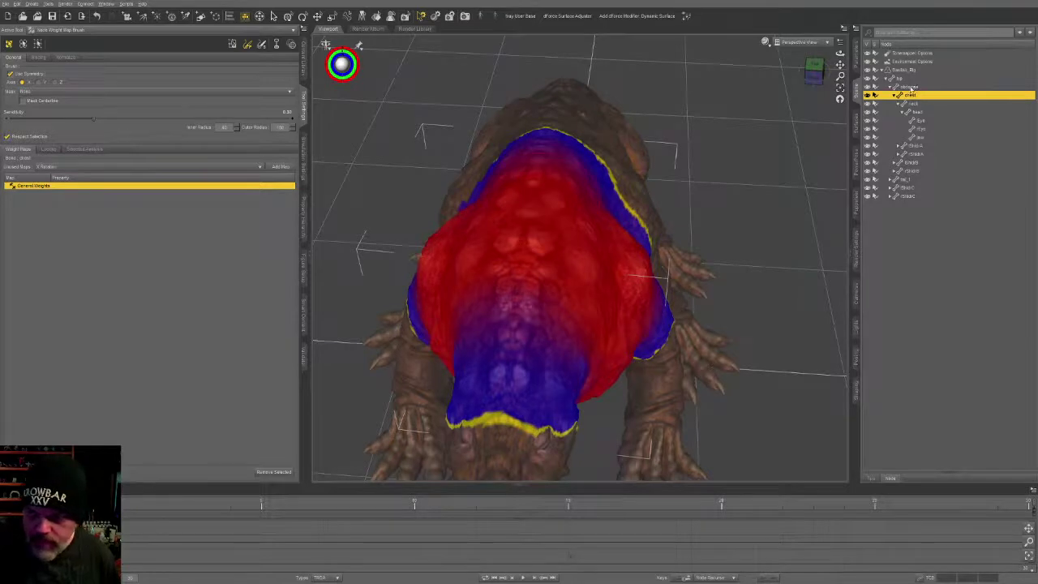
{"action": "left_click", "coordinate": [909, 86]}
{"action": "middle_click_drag", "start_coordinate": [577, 213], "coordinate": [587, 260]}
{"action": "mouse_move", "coordinate": [593, 268]}
{"action": "left_mouse_down", "text": "alt"}
{"action": "mouse_move", "coordinate": [636, 329]}
{"action": "mouse_move", "coordinate": [590, 241]}
{"action": "left_mouse_up", "text": "alt"}
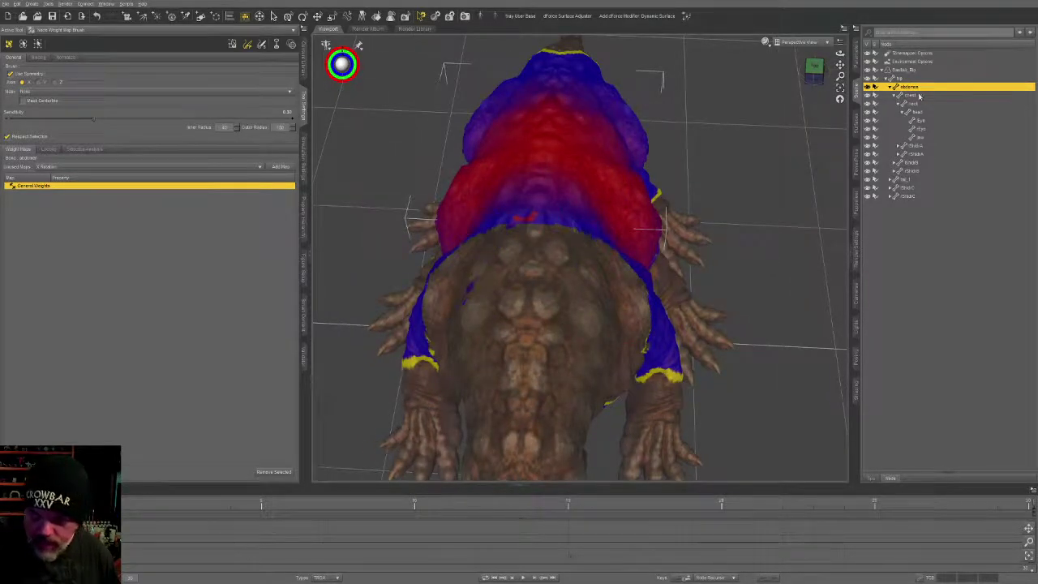
Step: Select the chest bone and paint its weights over the left shoulder, upper back and side of the chest
{"action": "left_click", "coordinate": [919, 96]}
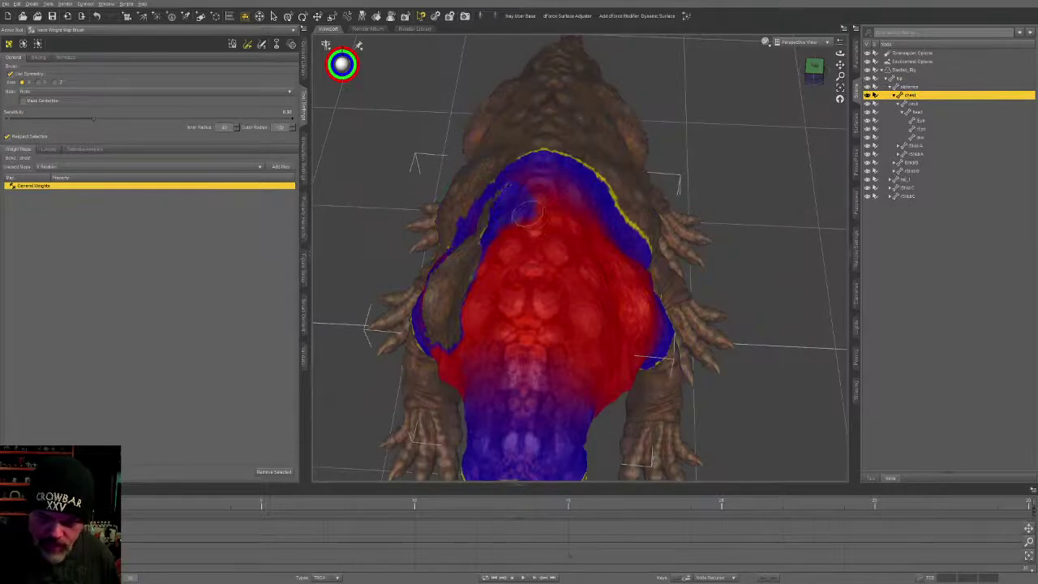
{"action": "middle_click_drag", "start_coordinate": [520, 212], "coordinate": [566, 176]}
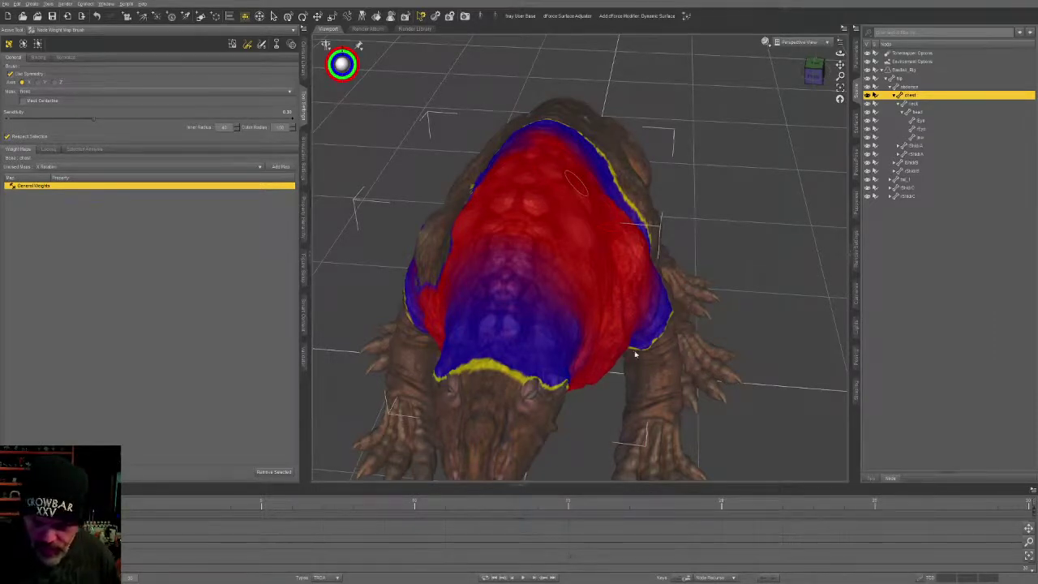
{"action": "mouse_move", "coordinate": [620, 373]}
{"action": "middle_mouse_down"}
{"action": "mouse_move", "coordinate": [638, 319]}
{"action": "mouse_move", "coordinate": [540, 272]}
{"action": "mouse_move", "coordinate": [591, 268]}
{"action": "mouse_move", "coordinate": [540, 258]}
{"action": "middle_mouse_up"}
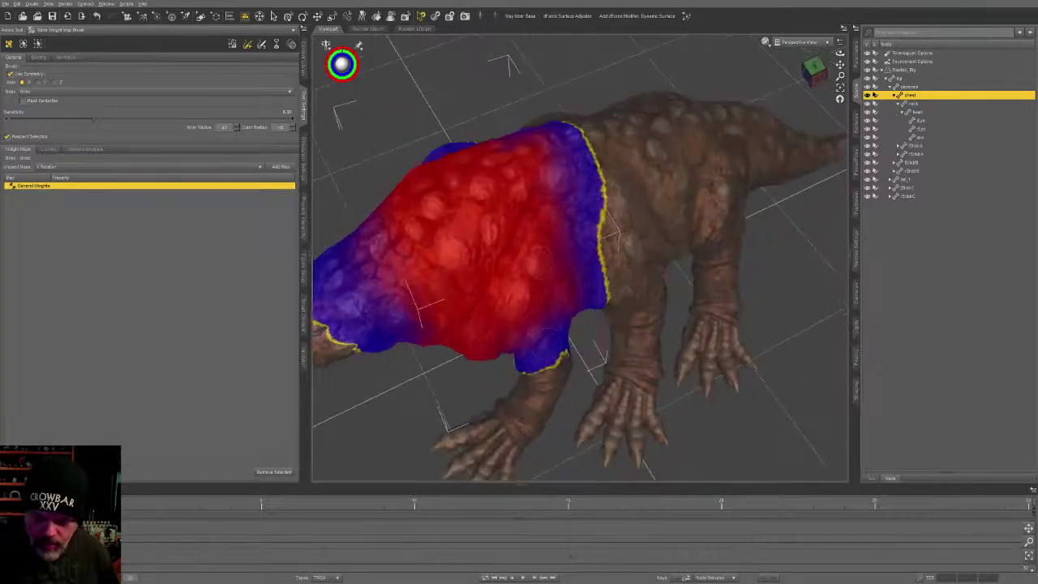
Step: Select the left front shoulder bone and erase its weights from the back, flank, middle leg and belly, keeping them around the front leg
{"action": "left_click", "coordinate": [584, 350]}
{"action": "middle_click_drag", "start_coordinate": [584, 351], "coordinate": [540, 345]}
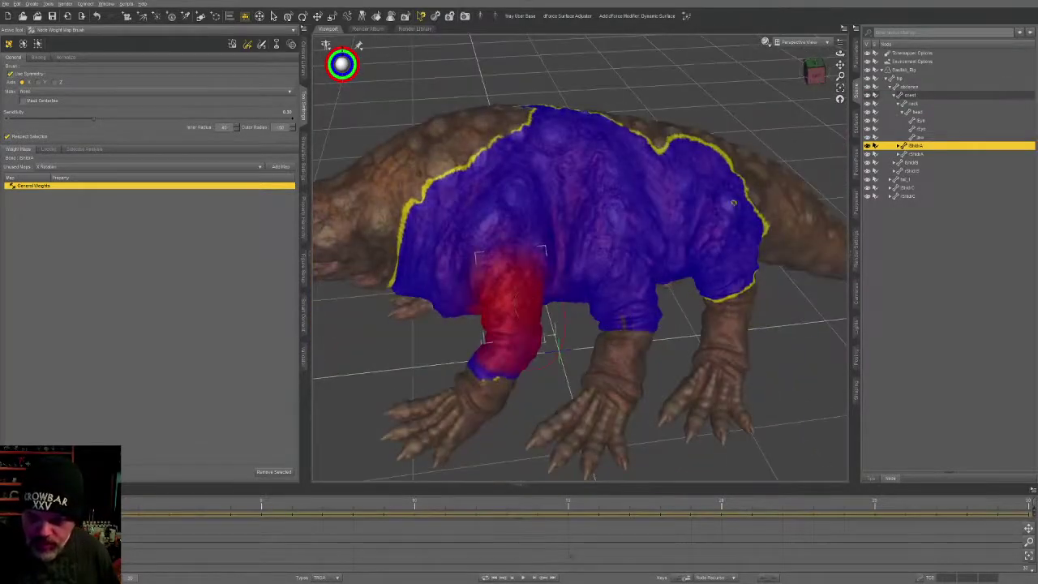
{"action": "mouse_move", "coordinate": [746, 244]}
{"action": "left_mouse_down"}
{"action": "mouse_move", "coordinate": [681, 154]}
{"action": "mouse_move", "coordinate": [519, 146]}
{"action": "mouse_move", "coordinate": [617, 219]}
{"action": "mouse_move", "coordinate": [584, 122]}
{"action": "mouse_move", "coordinate": [639, 322]}
{"action": "mouse_move", "coordinate": [572, 235]}
{"action": "mouse_move", "coordinate": [511, 203]}
{"action": "mouse_move", "coordinate": [430, 224]}
{"action": "left_mouse_up"}
{"action": "mouse_move", "coordinate": [503, 267]}
{"action": "left_mouse_down", "text": "alt"}
{"action": "mouse_move", "coordinate": [486, 259]}
{"action": "mouse_move", "coordinate": [576, 207]}
{"action": "mouse_move", "coordinate": [503, 203]}
{"action": "mouse_move", "coordinate": [560, 187]}
{"action": "mouse_move", "coordinate": [570, 378]}
{"action": "mouse_move", "coordinate": [548, 166]}
{"action": "mouse_move", "coordinate": [609, 304]}
{"action": "mouse_move", "coordinate": [562, 305]}
{"action": "left_mouse_up", "text": "alt"}
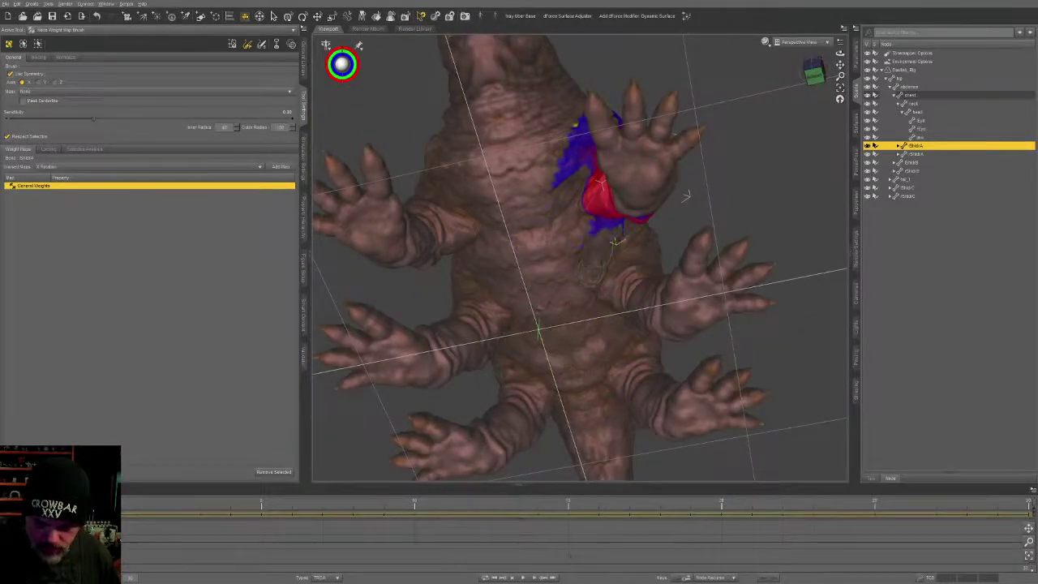
{"action": "left_click_drag", "start_coordinate": [616, 240], "coordinate": [505, 387], "text": "alt"}
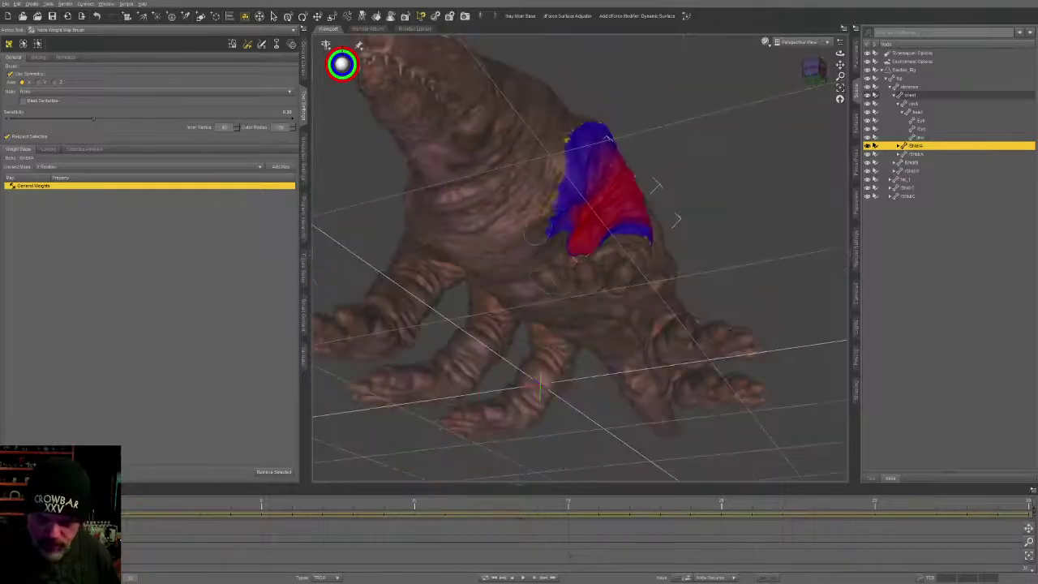
{"action": "left_click_drag", "start_coordinate": [534, 236], "coordinate": [577, 145]}
{"action": "left_click_drag", "start_coordinate": [641, 195], "coordinate": [527, 243], "text": "alt"}
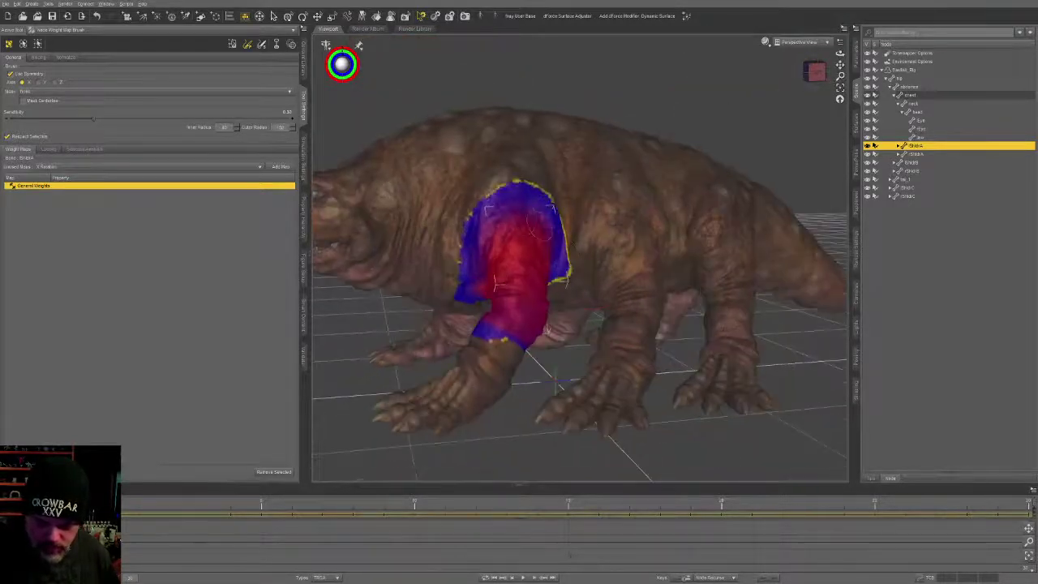
{"action": "left_click_drag", "start_coordinate": [474, 202], "coordinate": [549, 394], "text": "alt"}
Step: Rotate the left front shoulder bone slightly and examine how the leg bends from the front
{"action": "key", "text": "ctrl+alt+r"}
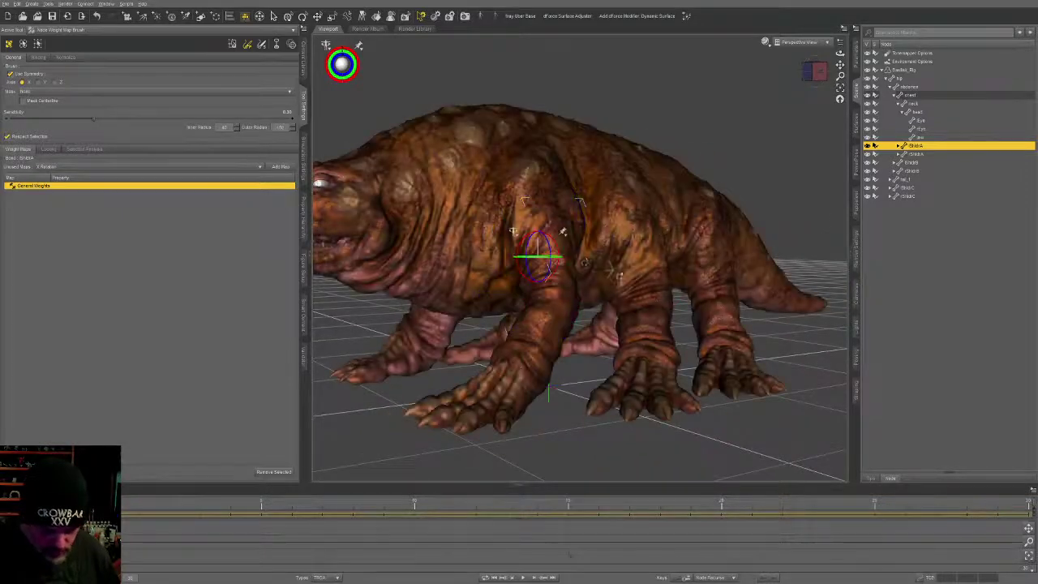
{"action": "left_click_drag", "start_coordinate": [548, 272], "coordinate": [554, 258]}
{"action": "left_click_drag", "start_coordinate": [631, 221], "coordinate": [560, 233], "text": "alt"}
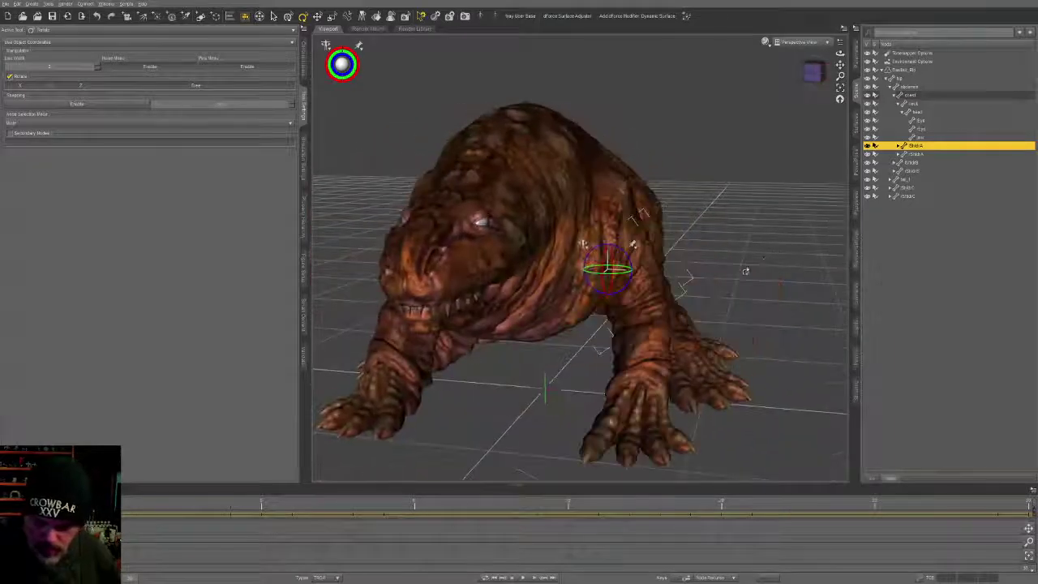
Step: In the front view, use the Joint Editor to move the left front shoulder's center point up and inward toward the body
{"action": "left_click", "coordinate": [794, 66]}
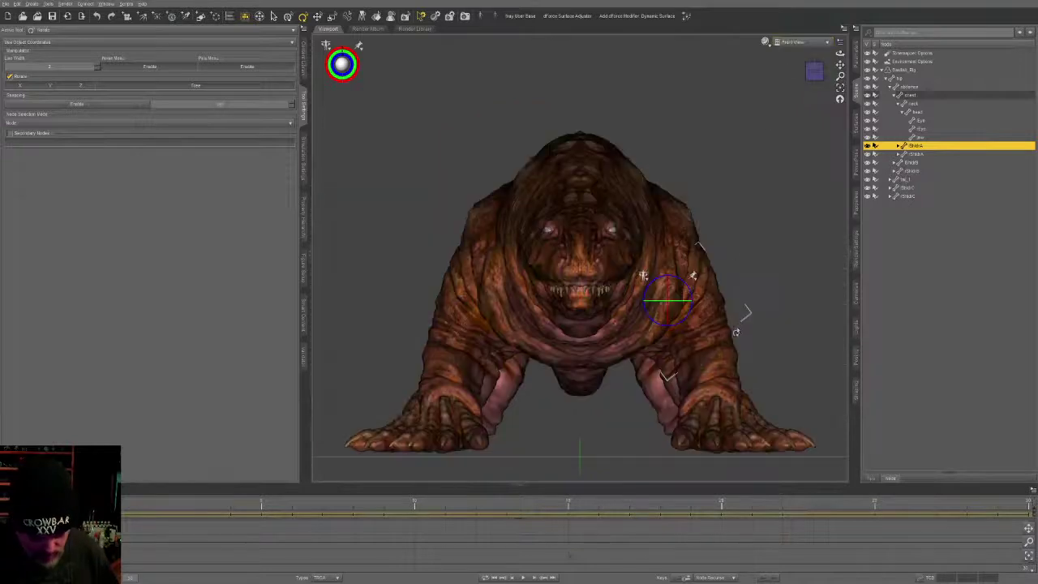
{"action": "key", "text": "alt+shift+j"}
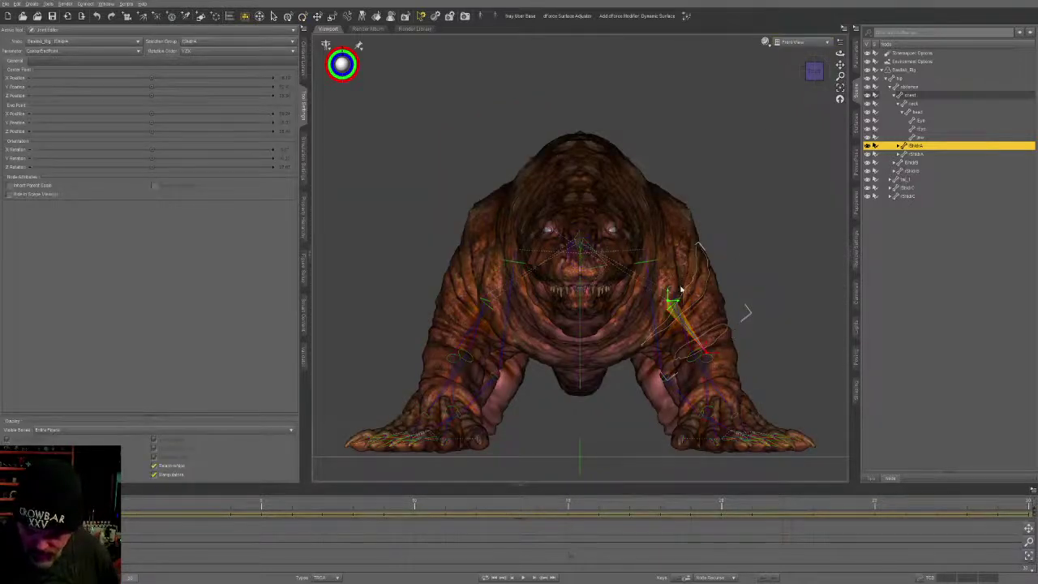
{"action": "left_click_drag", "start_coordinate": [668, 304], "coordinate": [651, 277]}
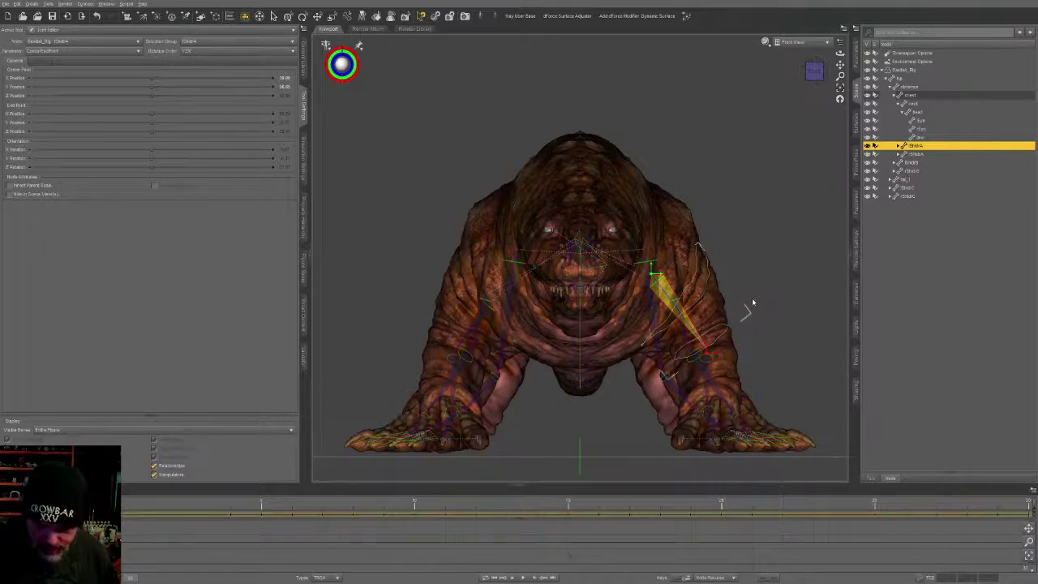
Step: Shift the left front forearm's center point slightly up and inward, and reselect the left front shoulder bone
{"action": "left_click", "coordinate": [898, 146]}
{"action": "left_click", "coordinate": [920, 154]}
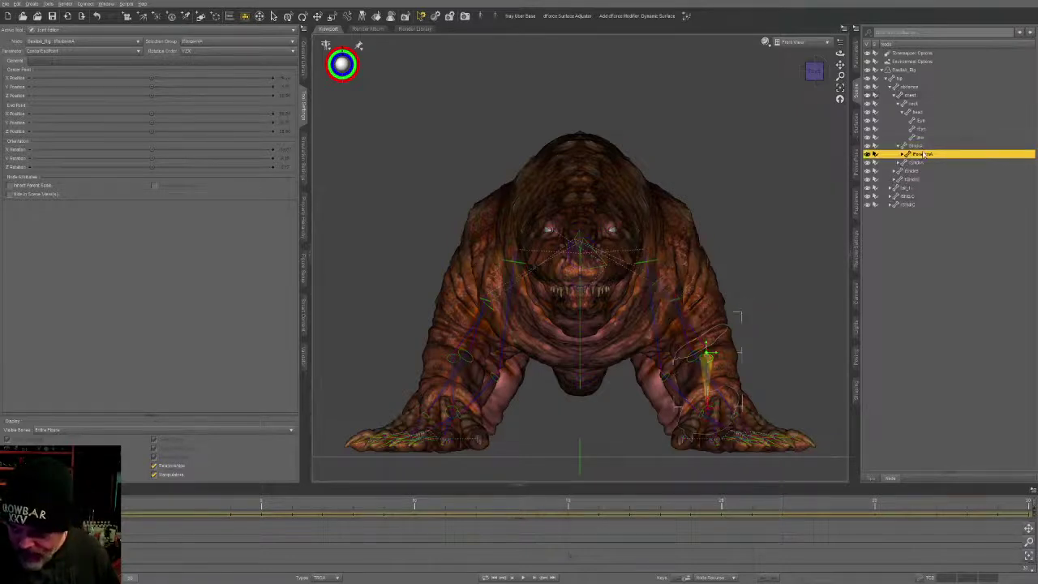
{"action": "left_click_drag", "start_coordinate": [707, 354], "coordinate": [701, 350]}
{"action": "left_click", "coordinate": [665, 309]}
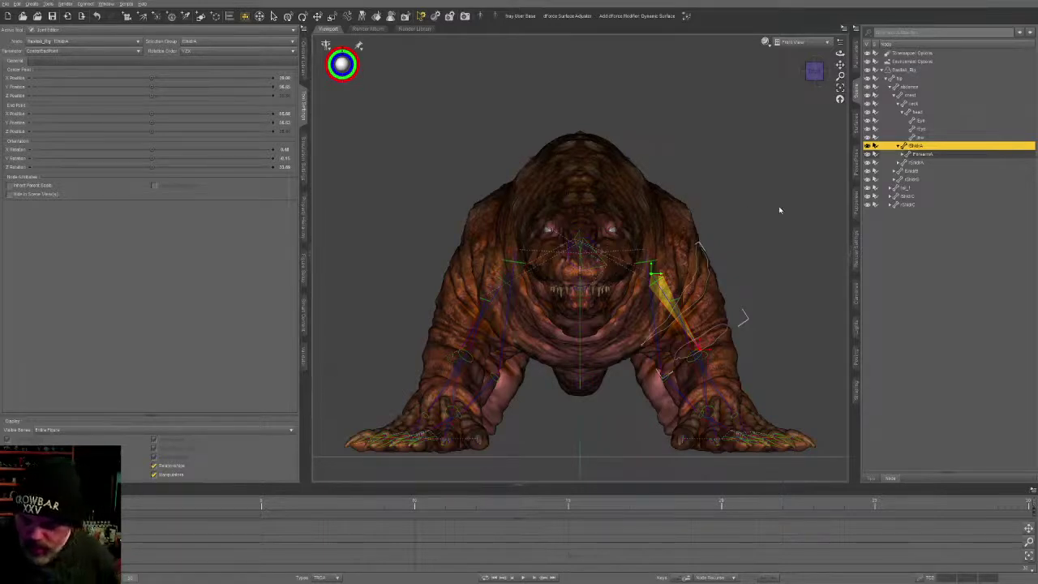
Step: In the perspective view, rotate the left front shoulder bone to swing the leg outward and back, and inspect its underside
{"action": "left_click", "coordinate": [799, 44]}
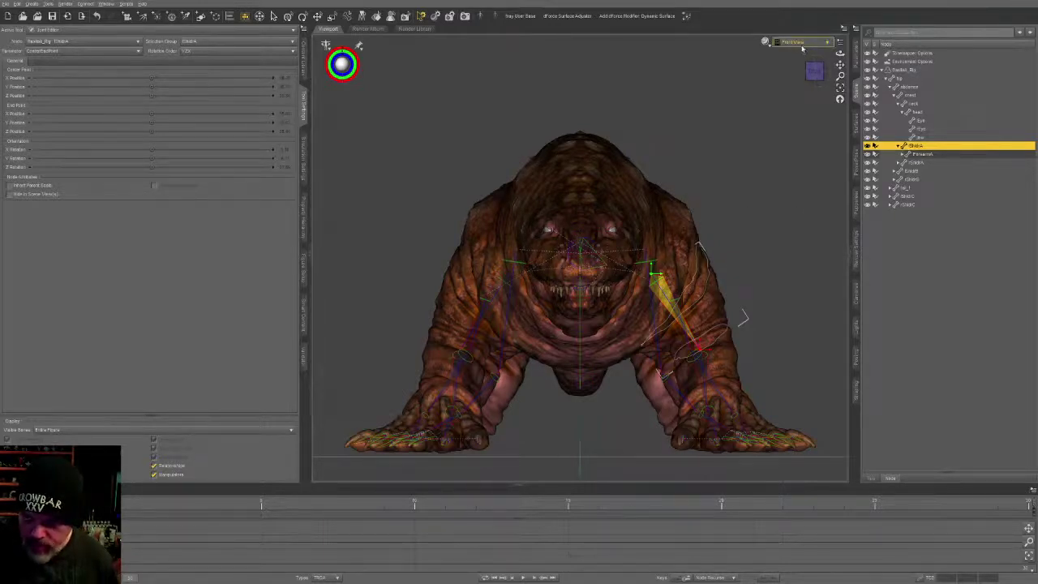
{"action": "left_click", "coordinate": [802, 50]}
{"action": "middle_click_drag", "start_coordinate": [783, 251], "coordinate": [740, 278]}
{"action": "key", "text": "alt+shift+r"}
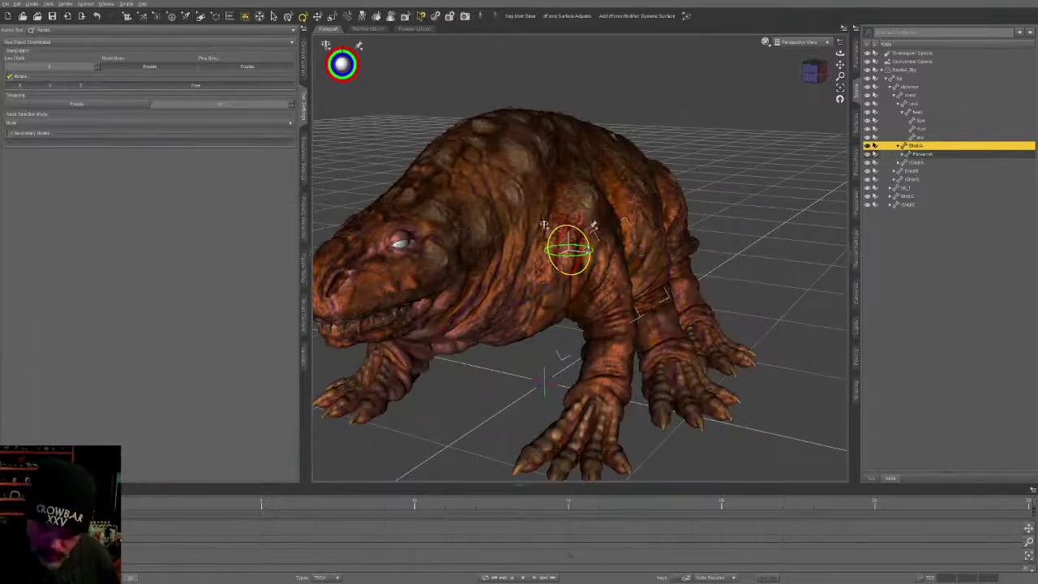
{"action": "left_click_drag", "start_coordinate": [587, 251], "coordinate": [581, 239]}
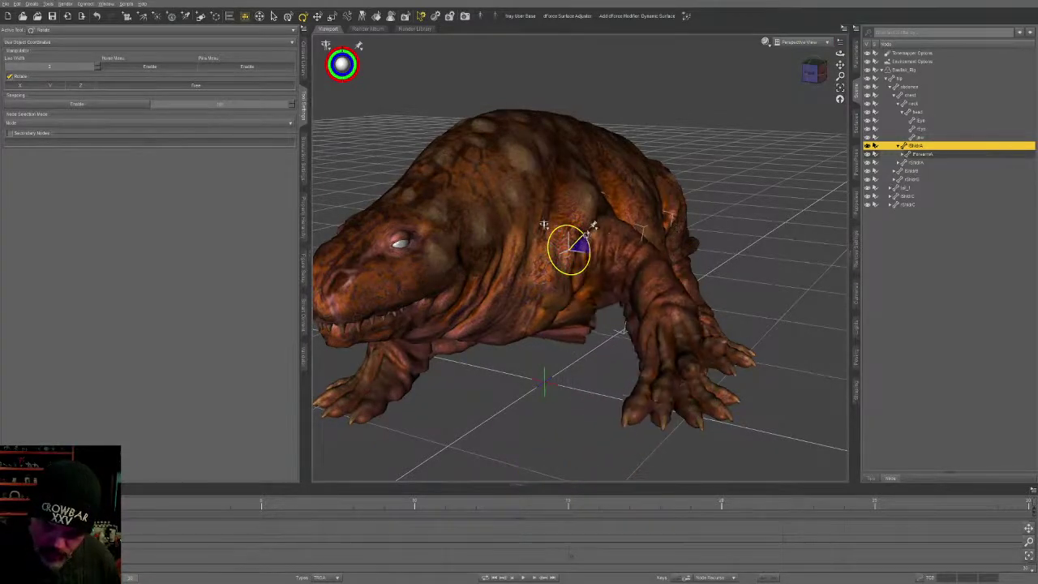
{"action": "middle_click_drag", "start_coordinate": [722, 280], "coordinate": [733, 154]}
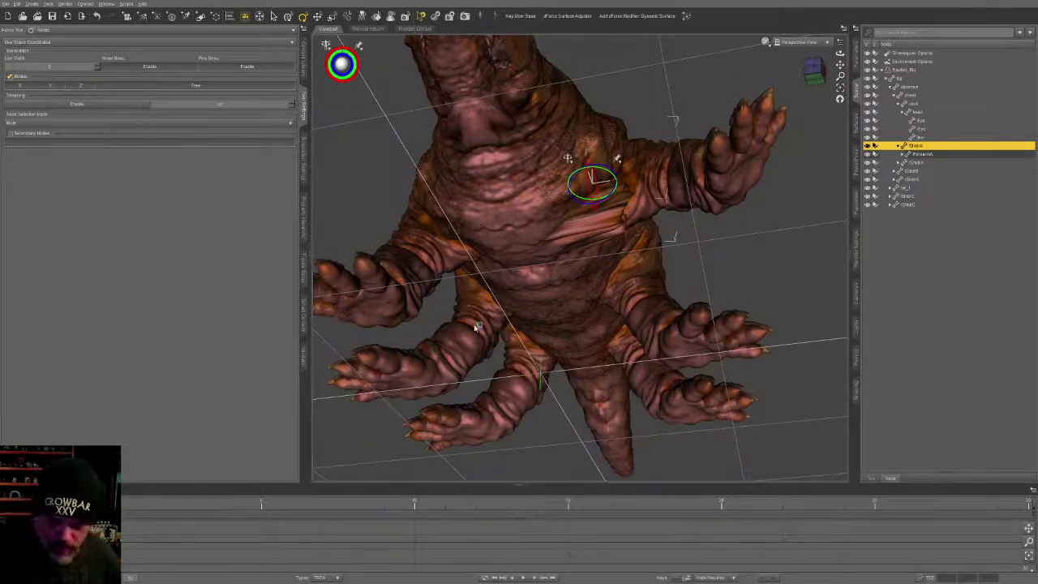
Step: Brush the left front shoulder bone's weights across the armpit and the adjoining underside of the chest
{"action": "key", "text": "alt+shift+w"}
{"action": "mouse_move", "coordinate": [642, 223]}
{"action": "middle_mouse_down"}
{"action": "mouse_move", "coordinate": [649, 203]}
{"action": "mouse_move", "coordinate": [644, 230]}
{"action": "middle_mouse_up"}
{"action": "mouse_move", "coordinate": [572, 221]}
{"action": "left_mouse_down"}
{"action": "mouse_move", "coordinate": [567, 238]}
{"action": "mouse_move", "coordinate": [581, 199]}
{"action": "mouse_move", "coordinate": [583, 213]}
{"action": "mouse_move", "coordinate": [529, 194]}
{"action": "mouse_move", "coordinate": [578, 206]}
{"action": "mouse_move", "coordinate": [566, 228]}
{"action": "left_mouse_up"}
{"action": "middle_click_drag", "start_coordinate": [567, 229], "coordinate": [659, 222]}
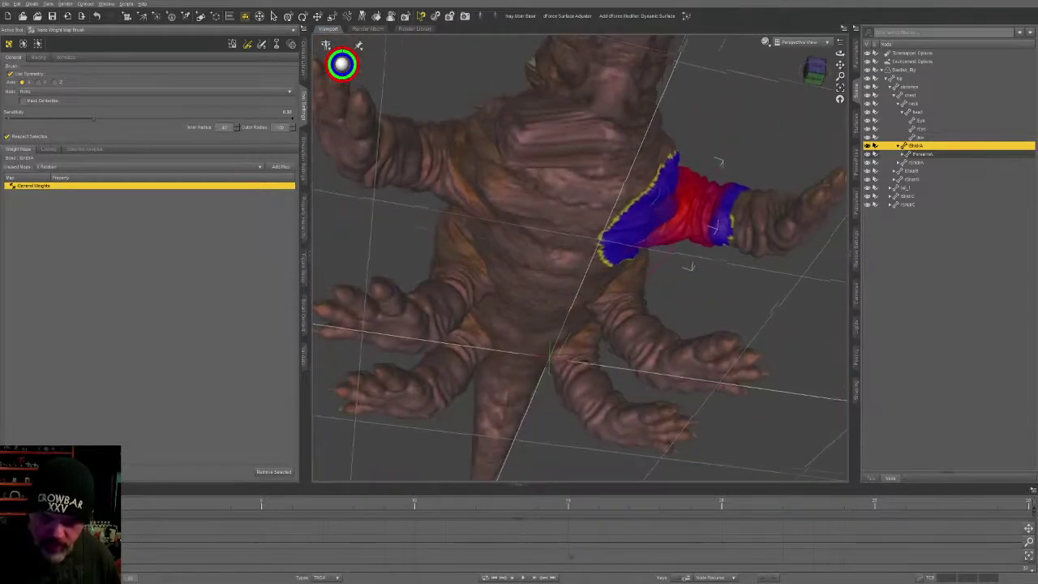
Step: Select the right front forearm bone and erase its weights from the chest, shoulder and flank
{"action": "left_click", "coordinate": [471, 164]}
{"action": "mouse_move", "coordinate": [619, 255]}
{"action": "left_mouse_down", "text": "alt"}
{"action": "mouse_move", "coordinate": [554, 282]}
{"action": "mouse_move", "coordinate": [472, 260]}
{"action": "mouse_move", "coordinate": [486, 240]}
{"action": "mouse_move", "coordinate": [522, 318]}
{"action": "left_mouse_up", "text": "alt"}
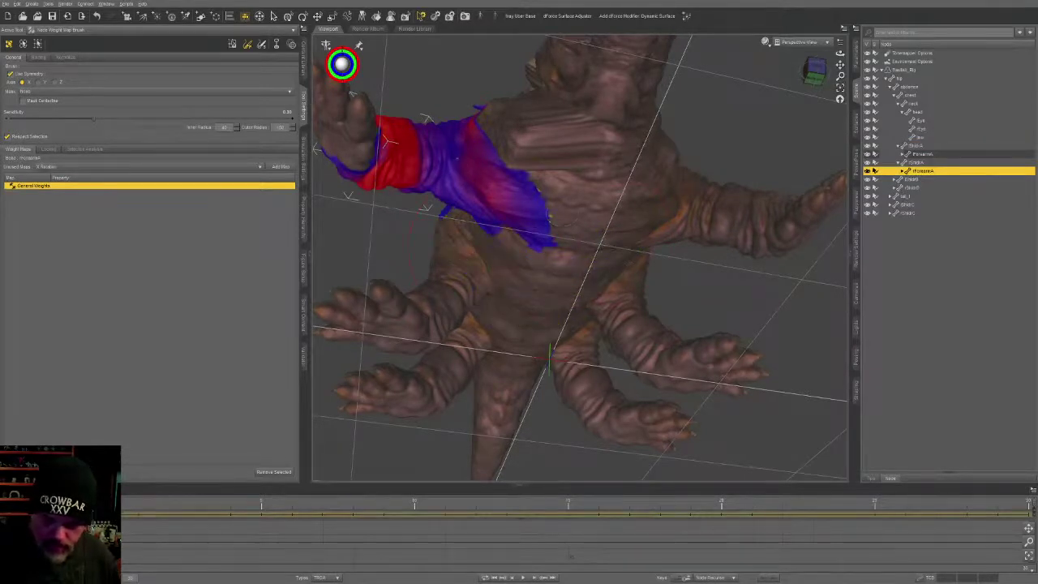
{"action": "mouse_move", "coordinate": [454, 243]}
{"action": "middle_mouse_down"}
{"action": "mouse_move", "coordinate": [511, 344]}
{"action": "mouse_move", "coordinate": [523, 336]}
{"action": "middle_mouse_up"}
{"action": "left_click_drag", "start_coordinate": [545, 268], "coordinate": [504, 344], "text": "alt"}
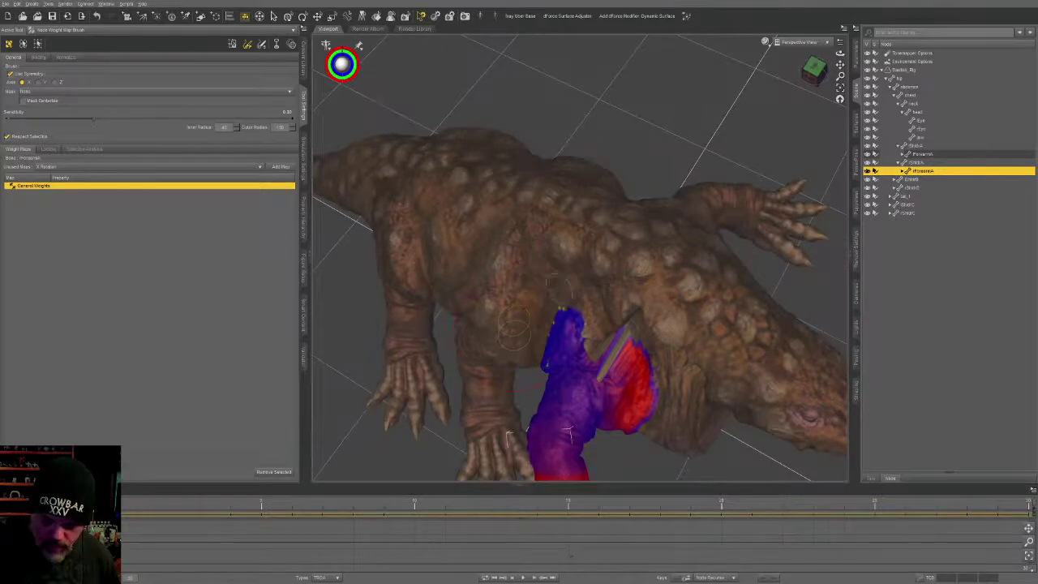
{"action": "mouse_move", "coordinate": [604, 349]}
{"action": "left_mouse_down"}
{"action": "mouse_move", "coordinate": [644, 351]}
{"action": "mouse_move", "coordinate": [639, 331]}
{"action": "mouse_move", "coordinate": [637, 341]}
{"action": "mouse_move", "coordinate": [626, 333]}
{"action": "mouse_move", "coordinate": [637, 328]}
{"action": "left_mouse_up"}
Step: Select the chest bone and paint its weights over the right shoulder and the underside of the chest
{"action": "left_click", "coordinate": [693, 271]}
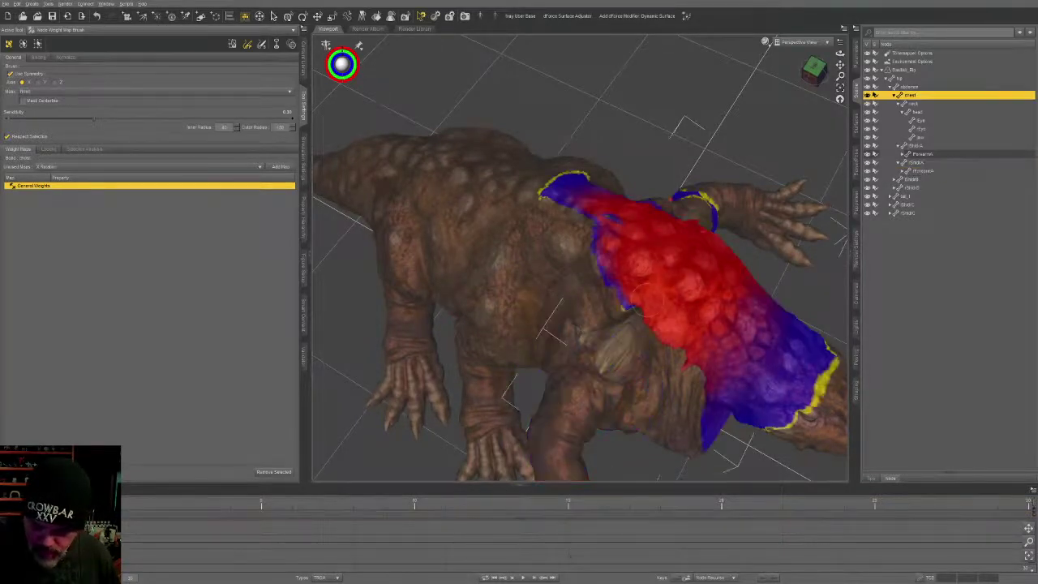
{"action": "mouse_move", "coordinate": [629, 328]}
{"action": "left_mouse_down"}
{"action": "mouse_move", "coordinate": [616, 340]}
{"action": "mouse_move", "coordinate": [576, 341]}
{"action": "mouse_move", "coordinate": [600, 381]}
{"action": "mouse_move", "coordinate": [671, 359]}
{"action": "left_mouse_up"}
{"action": "mouse_move", "coordinate": [661, 334]}
{"action": "middle_mouse_down"}
{"action": "mouse_move", "coordinate": [693, 274]}
{"action": "mouse_move", "coordinate": [713, 389]}
{"action": "middle_mouse_up"}
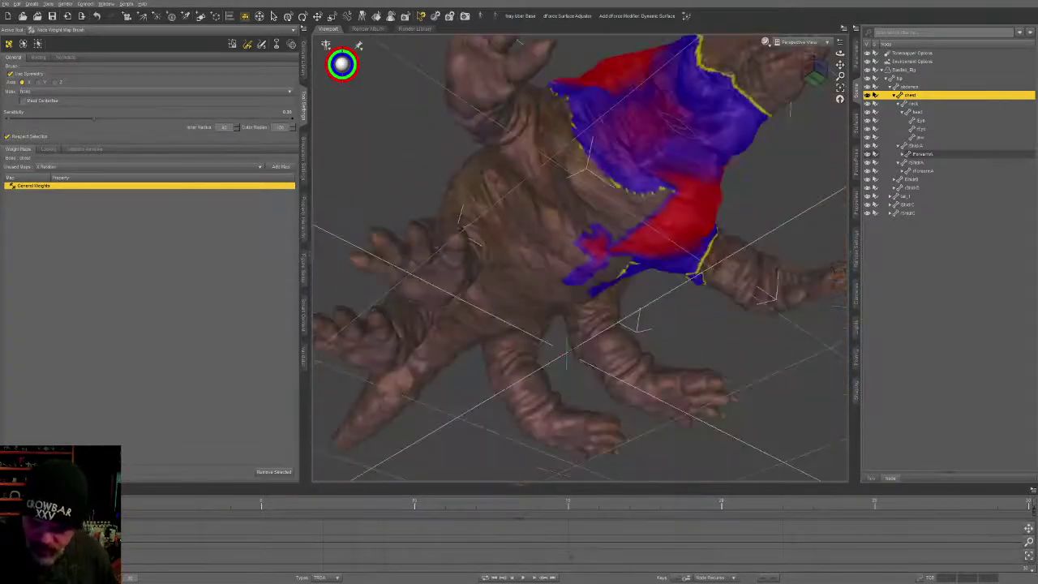
{"action": "mouse_move", "coordinate": [653, 130]}
{"action": "left_mouse_down"}
{"action": "mouse_move", "coordinate": [677, 154]}
{"action": "mouse_move", "coordinate": [657, 171]}
{"action": "left_mouse_up"}
{"action": "mouse_move", "coordinate": [637, 93]}
{"action": "left_mouse_down"}
{"action": "mouse_move", "coordinate": [599, 95]}
{"action": "mouse_move", "coordinate": [600, 112]}
{"action": "left_mouse_up"}
{"action": "mouse_move", "coordinate": [629, 202]}
{"action": "left_mouse_down"}
{"action": "mouse_move", "coordinate": [596, 220]}
{"action": "mouse_move", "coordinate": [582, 207]}
{"action": "left_mouse_up"}
Step: Set the brush sensitivity to 0.35 and fill the left shoulder gap with the chest bone's weights
{"action": "left_click_drag", "start_coordinate": [94, 119], "coordinate": [106, 118]}
{"action": "mouse_move", "coordinate": [665, 276]}
{"action": "middle_mouse_down"}
{"action": "mouse_move", "coordinate": [502, 284]}
{"action": "mouse_move", "coordinate": [470, 301]}
{"action": "middle_mouse_up"}
{"action": "left_click_drag", "start_coordinate": [480, 166], "coordinate": [491, 138]}
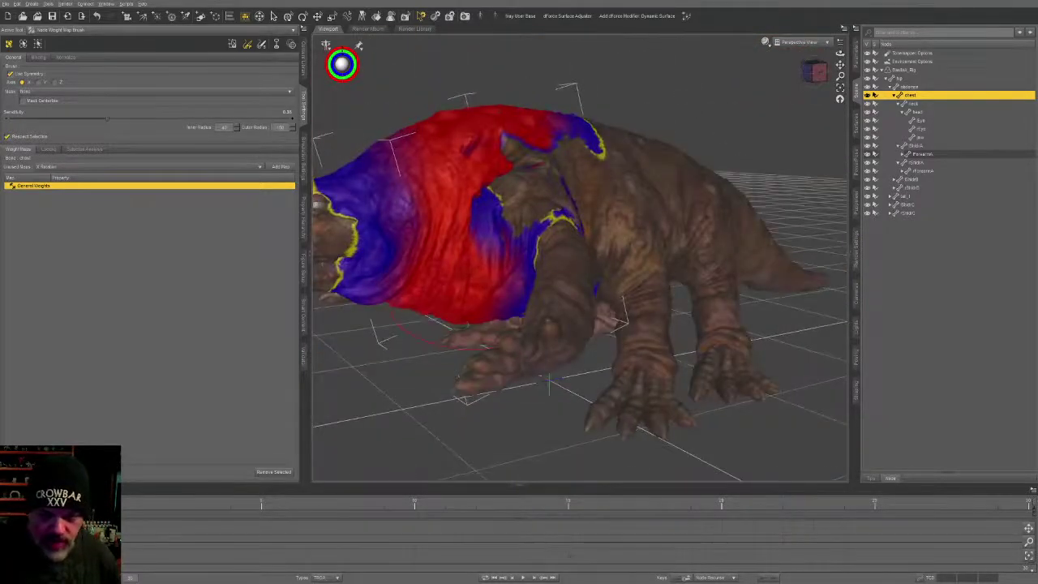
{"action": "mouse_move", "coordinate": [499, 202]}
{"action": "left_mouse_down"}
{"action": "mouse_move", "coordinate": [511, 154]}
{"action": "mouse_move", "coordinate": [527, 158]}
{"action": "mouse_move", "coordinate": [513, 150]}
{"action": "mouse_move", "coordinate": [523, 207]}
{"action": "mouse_move", "coordinate": [511, 174]}
{"action": "mouse_move", "coordinate": [482, 203]}
{"action": "mouse_move", "coordinate": [515, 227]}
{"action": "mouse_move", "coordinate": [479, 191]}
{"action": "left_mouse_up"}
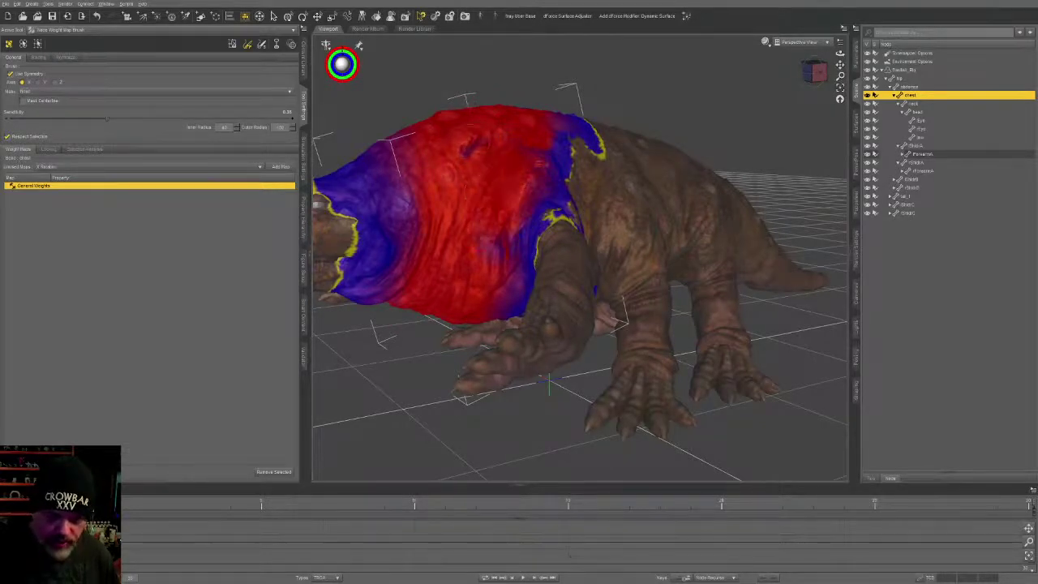
Step: Extend the chest bone's weights behind the left shoulder and around the top of the left front leg
{"action": "middle_click_drag", "start_coordinate": [496, 152], "coordinate": [491, 197]}
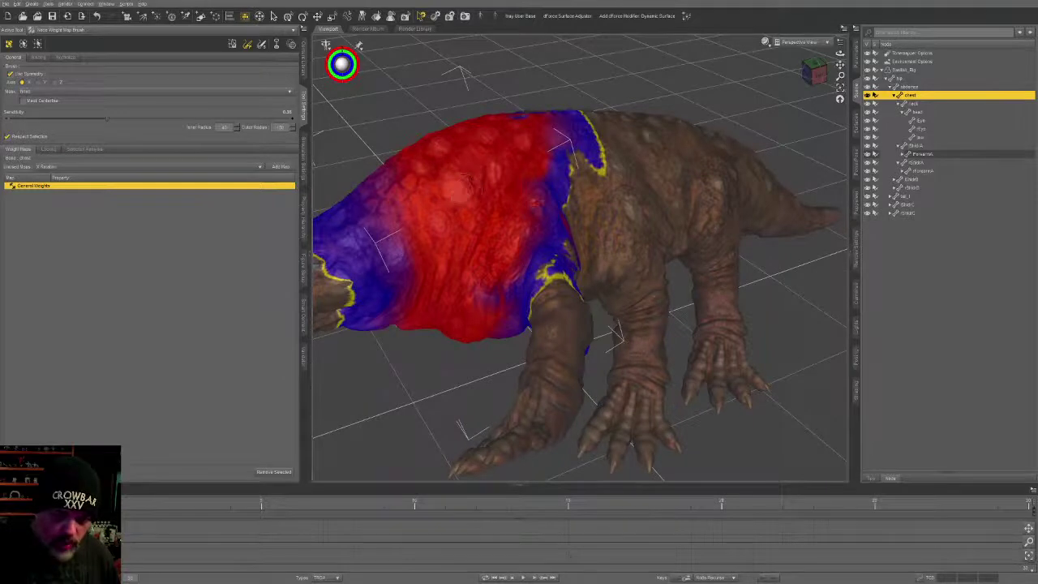
{"action": "middle_click_drag", "start_coordinate": [525, 166], "coordinate": [516, 187]}
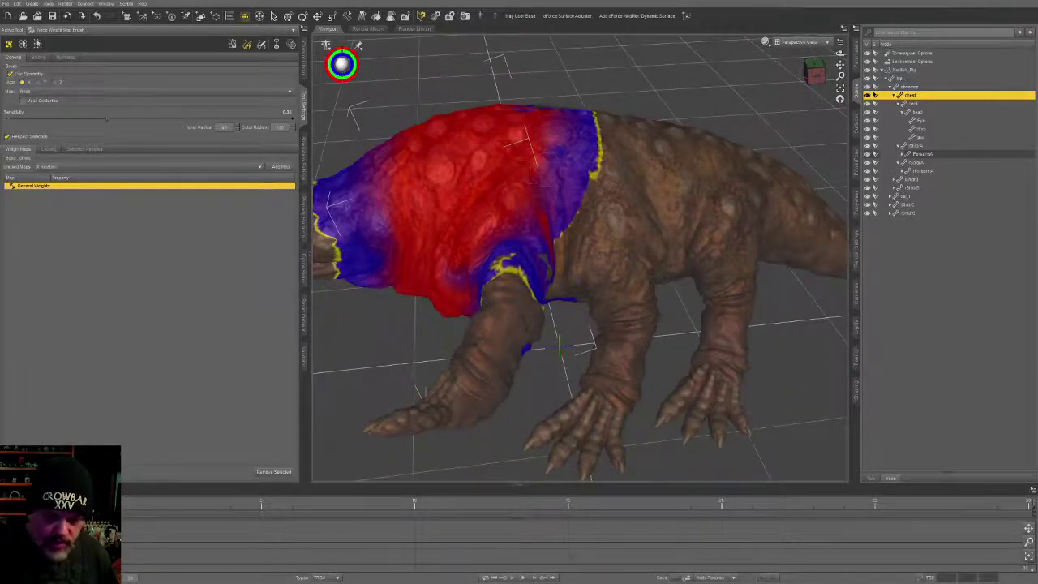
{"action": "middle_click_drag", "start_coordinate": [515, 188], "coordinate": [589, 248]}
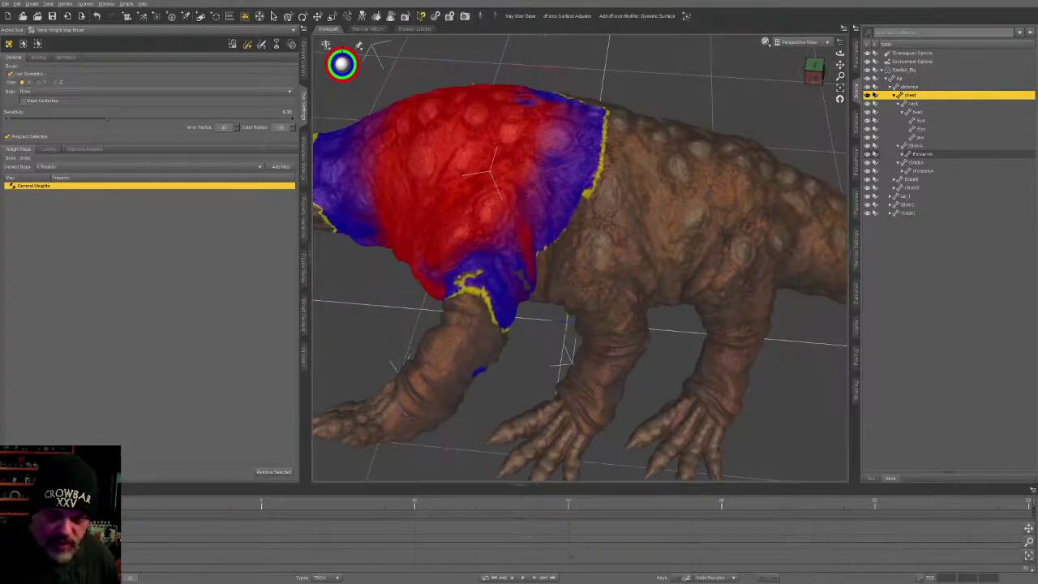
{"action": "mouse_move", "coordinate": [491, 171]}
{"action": "middle_mouse_down"}
{"action": "mouse_move", "coordinate": [491, 274]}
{"action": "mouse_move", "coordinate": [509, 170]}
{"action": "middle_mouse_up"}
Step: Paint the chest bone's weights across the upper back between and behind the shoulders
{"action": "mouse_move", "coordinate": [510, 172]}
{"action": "left_mouse_down"}
{"action": "mouse_move", "coordinate": [501, 191]}
{"action": "mouse_move", "coordinate": [520, 263]}
{"action": "left_mouse_up"}
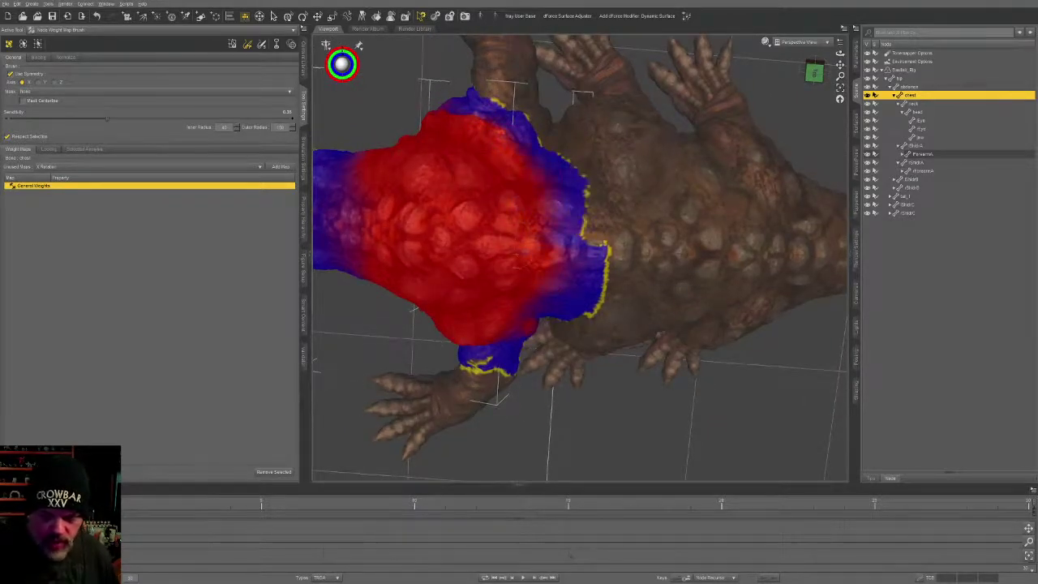
{"action": "middle_click_drag", "start_coordinate": [532, 272], "coordinate": [529, 232]}
{"action": "mouse_move", "coordinate": [531, 231]}
{"action": "left_mouse_down"}
{"action": "mouse_move", "coordinate": [527, 247]}
{"action": "mouse_move", "coordinate": [524, 232]}
{"action": "left_mouse_up"}
{"action": "middle_click_drag", "start_coordinate": [524, 231], "coordinate": [531, 298]}
{"action": "left_click_drag", "start_coordinate": [561, 233], "coordinate": [498, 154]}
{"action": "middle_click_drag", "start_coordinate": [483, 70], "coordinate": [487, 187]}
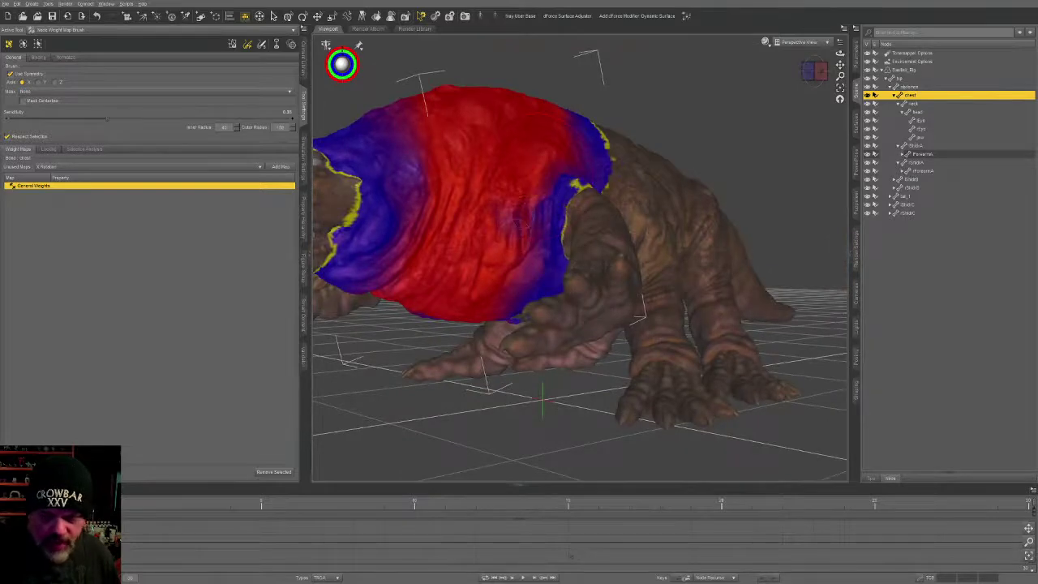
Step: Fill in the chest bone's weights on the left side of the chest and the underside between the front legs
{"action": "left_click_drag", "start_coordinate": [525, 199], "coordinate": [537, 219]}
{"action": "middle_click_drag", "start_coordinate": [554, 213], "coordinate": [568, 195]}
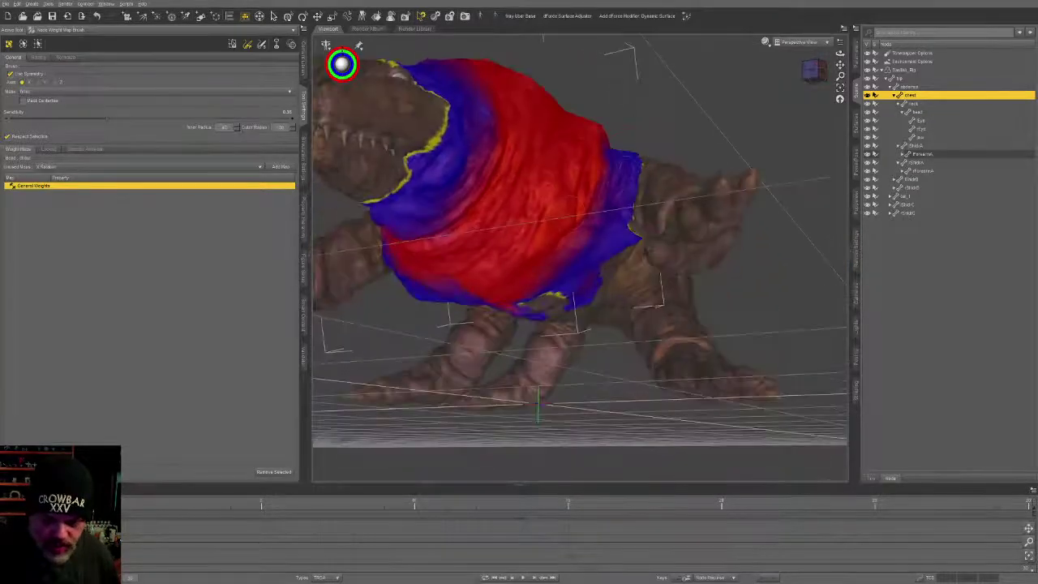
{"action": "middle_click_drag", "start_coordinate": [592, 137], "coordinate": [547, 144]}
{"action": "left_click_drag", "start_coordinate": [534, 195], "coordinate": [532, 199]}
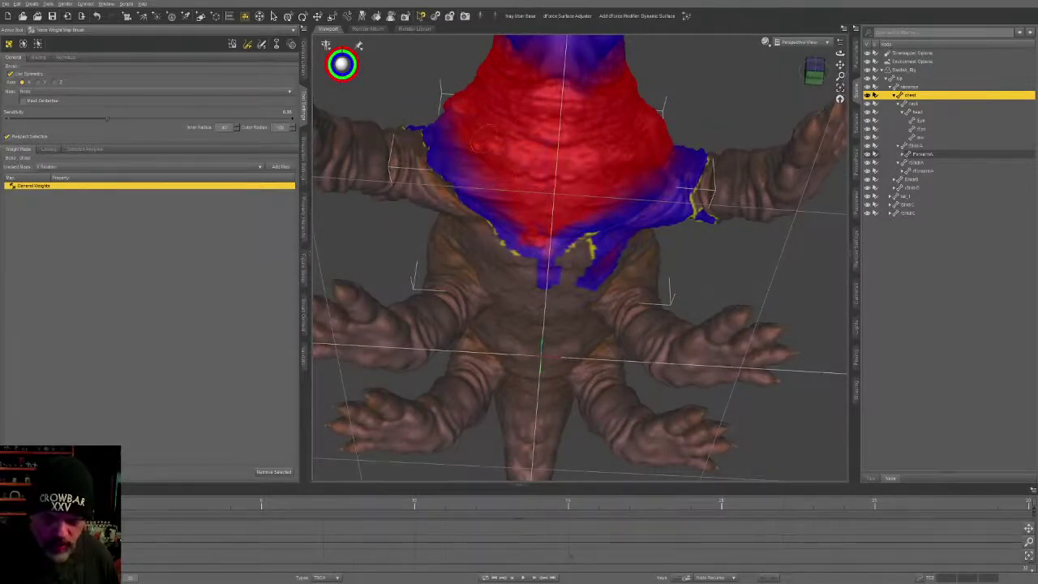
Step: Extend the chest bone's weights behind the right front leg and along the right edge of the underside
{"action": "middle_click_drag", "start_coordinate": [484, 142], "coordinate": [588, 264]}
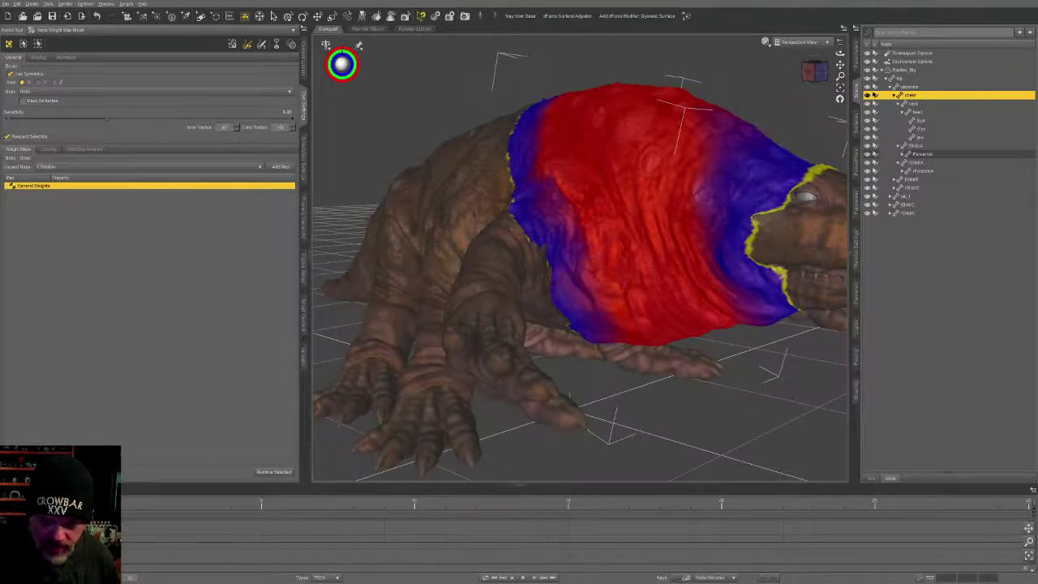
{"action": "left_click_drag", "start_coordinate": [575, 201], "coordinate": [602, 300]}
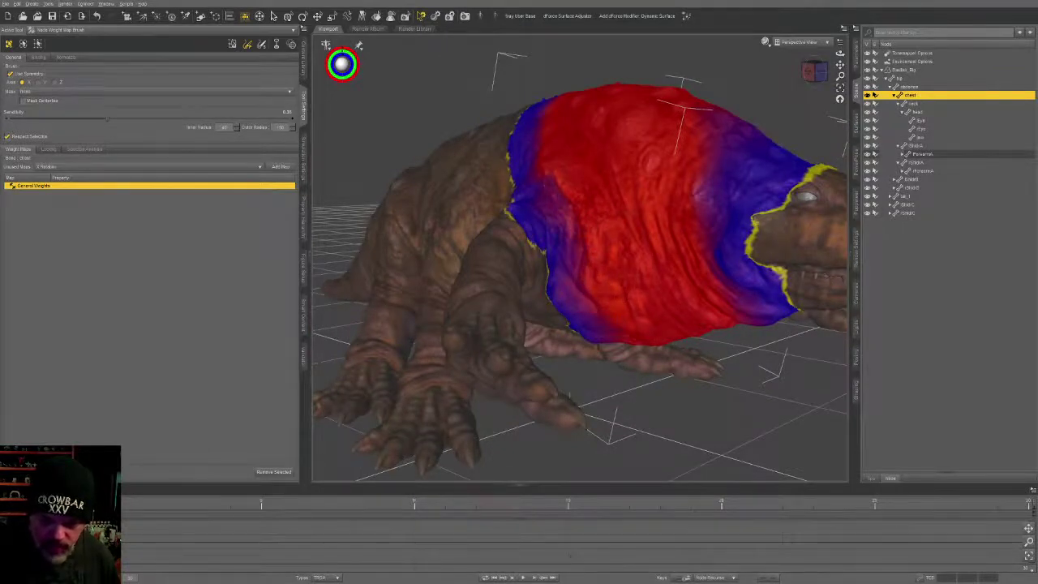
{"action": "middle_click_drag", "start_coordinate": [602, 299], "coordinate": [555, 163]}
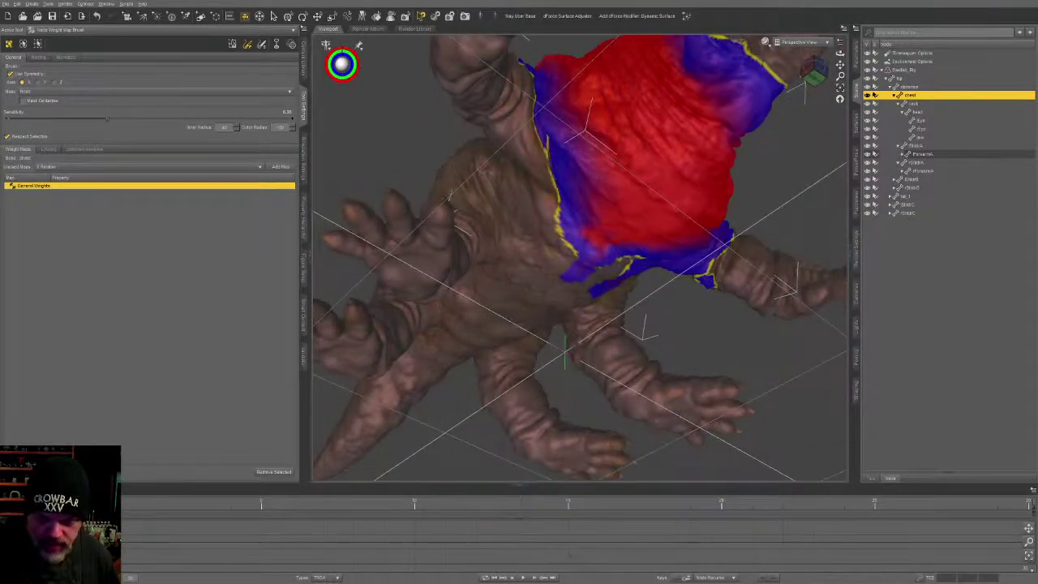
{"action": "mouse_move", "coordinate": [586, 130]}
{"action": "left_mouse_down"}
{"action": "mouse_move", "coordinate": [580, 150]}
{"action": "mouse_move", "coordinate": [572, 142]}
{"action": "mouse_move", "coordinate": [587, 134]}
{"action": "mouse_move", "coordinate": [564, 146]}
{"action": "mouse_move", "coordinate": [547, 186]}
{"action": "mouse_move", "coordinate": [571, 247]}
{"action": "left_mouse_up"}
Step: Fill the gaps in the chest bone's weights across the belly between and behind the front legs
{"action": "middle_click_drag", "start_coordinate": [741, 226], "coordinate": [811, 219]}
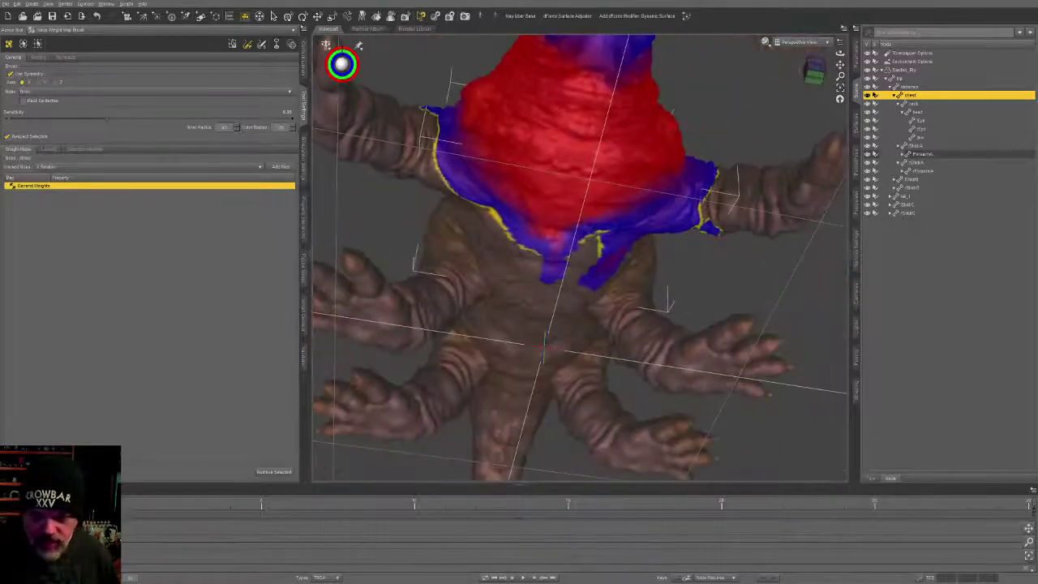
{"action": "mouse_move", "coordinate": [605, 244]}
{"action": "left_mouse_down"}
{"action": "mouse_move", "coordinate": [559, 272]}
{"action": "mouse_move", "coordinate": [519, 260]}
{"action": "mouse_move", "coordinate": [467, 207]}
{"action": "left_mouse_up"}
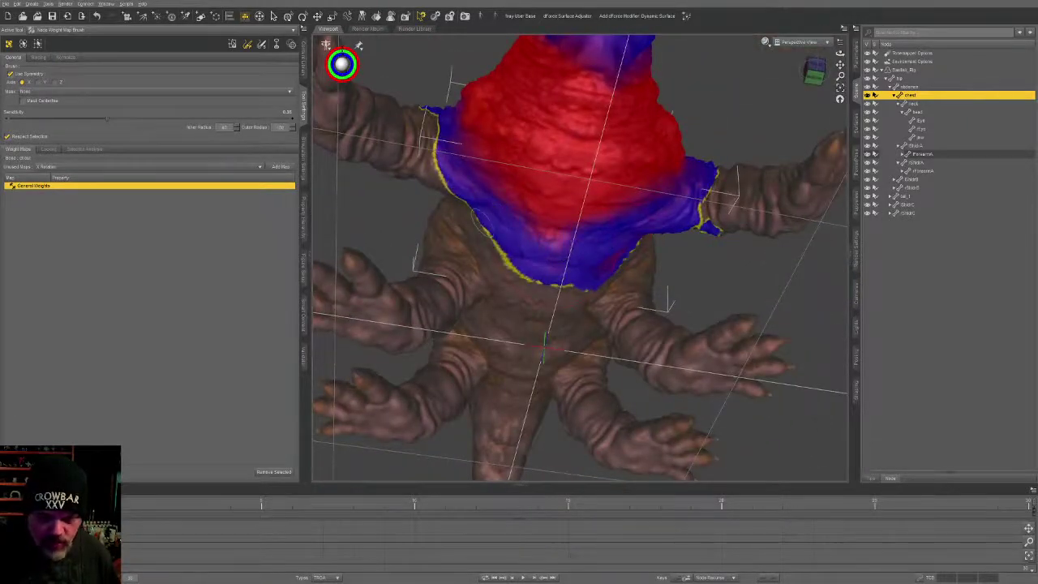
{"action": "middle_click_drag", "start_coordinate": [605, 258], "coordinate": [637, 243]}
{"action": "mouse_move", "coordinate": [623, 231]}
{"action": "left_mouse_down"}
{"action": "mouse_move", "coordinate": [564, 258]}
{"action": "mouse_move", "coordinate": [485, 258]}
{"action": "mouse_move", "coordinate": [461, 242]}
{"action": "left_mouse_up"}
Step: Paint the chest bone's weights along the left side of the underside and into the crease behind the left front leg
{"action": "middle_click_drag", "start_coordinate": [532, 288], "coordinate": [685, 257]}
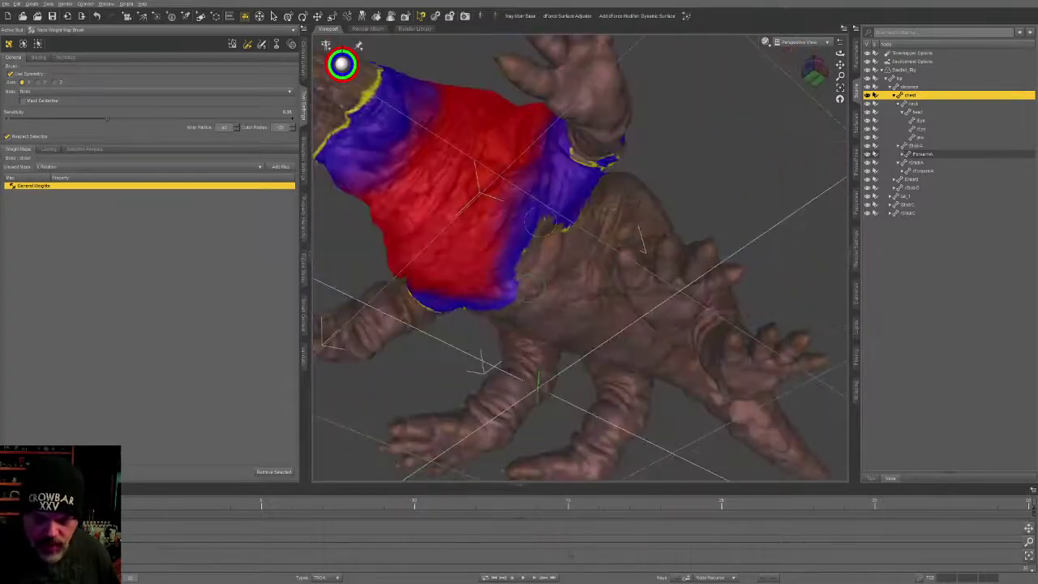
{"action": "mouse_move", "coordinate": [561, 223]}
{"action": "left_mouse_down"}
{"action": "mouse_move", "coordinate": [523, 286]}
{"action": "mouse_move", "coordinate": [562, 235]}
{"action": "mouse_move", "coordinate": [536, 284]}
{"action": "left_mouse_up"}
{"action": "mouse_move", "coordinate": [535, 284]}
{"action": "middle_mouse_down"}
{"action": "mouse_move", "coordinate": [408, 475]}
{"action": "mouse_move", "coordinate": [486, 393]}
{"action": "middle_mouse_up"}
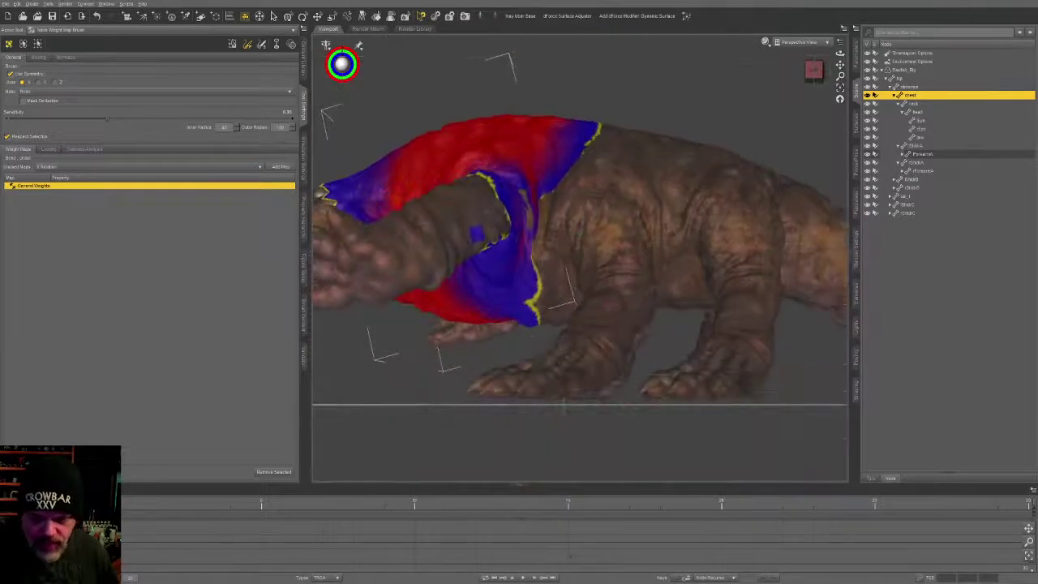
{"action": "mouse_move", "coordinate": [528, 212]}
{"action": "left_mouse_down"}
{"action": "mouse_move", "coordinate": [545, 261]}
{"action": "mouse_move", "coordinate": [567, 162]}
{"action": "left_mouse_up"}
Step: Close the gap in the chest bone's weights behind the left front leg, from the shoulder down to the belly
{"action": "mouse_move", "coordinate": [568, 162]}
{"action": "middle_mouse_down"}
{"action": "mouse_move", "coordinate": [580, 242]}
{"action": "mouse_move", "coordinate": [490, 237]}
{"action": "middle_mouse_up"}
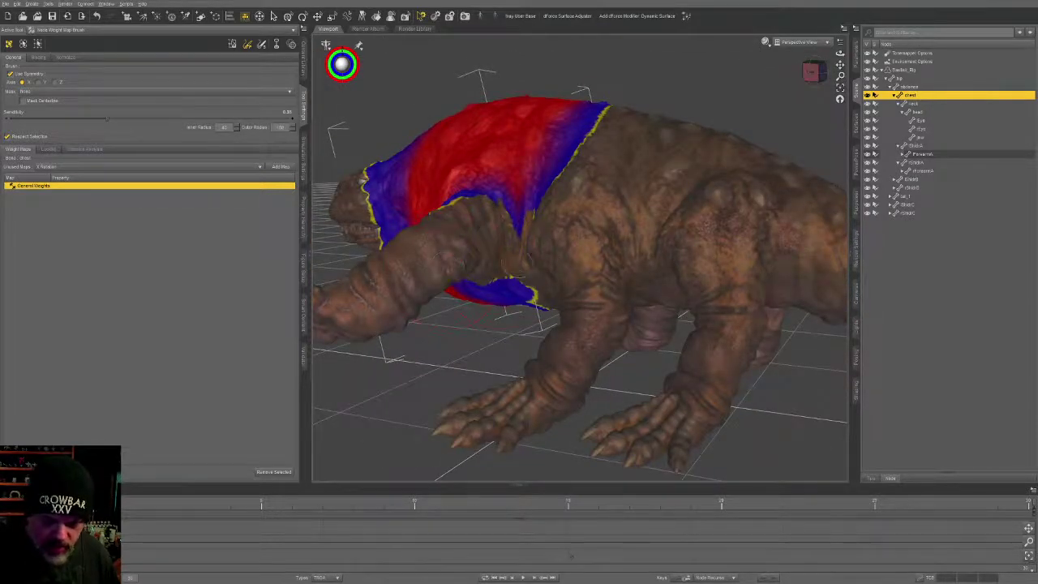
{"action": "mouse_move", "coordinate": [483, 244]}
{"action": "left_mouse_down"}
{"action": "mouse_move", "coordinate": [544, 276]}
{"action": "mouse_move", "coordinate": [515, 213]}
{"action": "left_mouse_up"}
{"action": "middle_click_drag", "start_coordinate": [519, 244], "coordinate": [571, 258]}
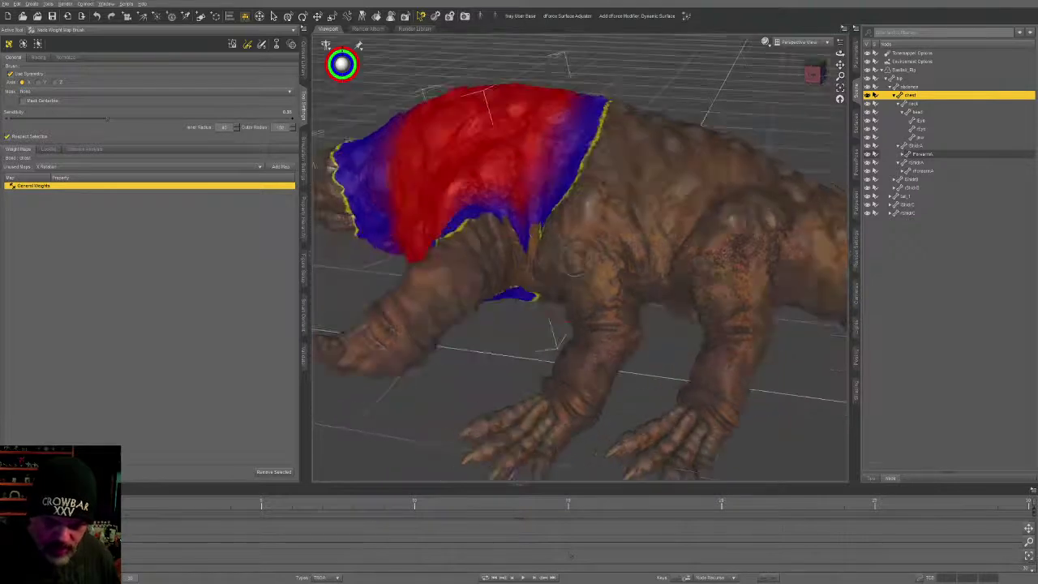
{"action": "left_click_drag", "start_coordinate": [532, 243], "coordinate": [523, 223]}
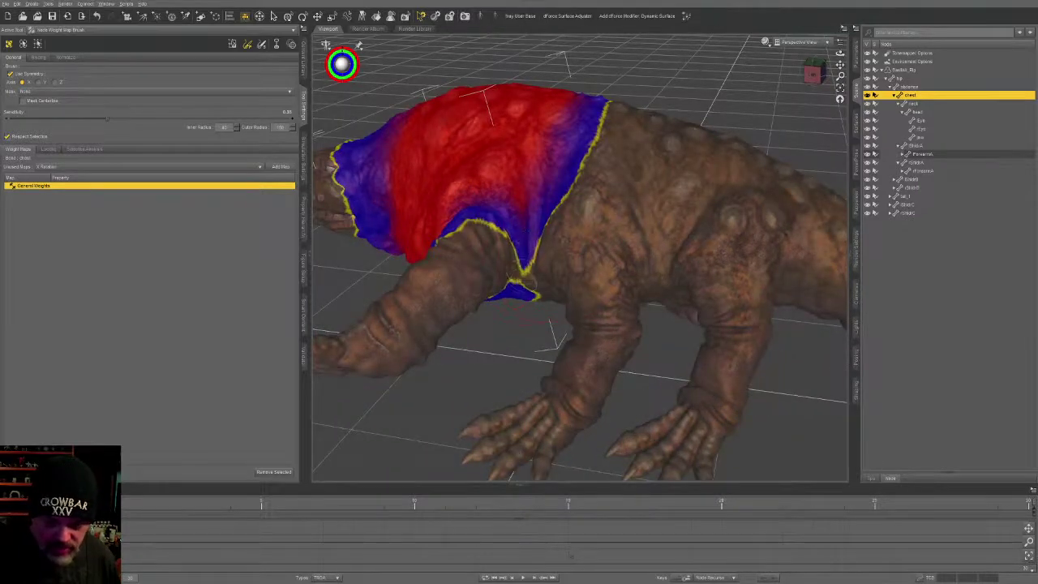
{"action": "mouse_move", "coordinate": [521, 264]}
{"action": "left_mouse_down"}
{"action": "mouse_move", "coordinate": [519, 231]}
{"action": "mouse_move", "coordinate": [507, 239]}
{"action": "mouse_move", "coordinate": [516, 224]}
{"action": "mouse_move", "coordinate": [518, 245]}
{"action": "mouse_move", "coordinate": [754, 232]}
{"action": "mouse_move", "coordinate": [719, 214]}
{"action": "mouse_move", "coordinate": [600, 279]}
{"action": "mouse_move", "coordinate": [640, 255]}
{"action": "mouse_move", "coordinate": [735, 254]}
{"action": "mouse_move", "coordinate": [697, 280]}
{"action": "mouse_move", "coordinate": [633, 219]}
{"action": "mouse_move", "coordinate": [616, 259]}
{"action": "mouse_move", "coordinate": [664, 297]}
{"action": "mouse_move", "coordinate": [649, 260]}
{"action": "mouse_move", "coordinate": [616, 284]}
{"action": "mouse_move", "coordinate": [625, 306]}
{"action": "mouse_move", "coordinate": [659, 281]}
{"action": "mouse_move", "coordinate": [592, 184]}
{"action": "mouse_move", "coordinate": [591, 234]}
{"action": "mouse_move", "coordinate": [617, 272]}
{"action": "mouse_move", "coordinate": [641, 280]}
{"action": "mouse_move", "coordinate": [527, 276]}
{"action": "mouse_move", "coordinate": [649, 280]}
{"action": "mouse_move", "coordinate": [584, 276]}
{"action": "left_mouse_up"}
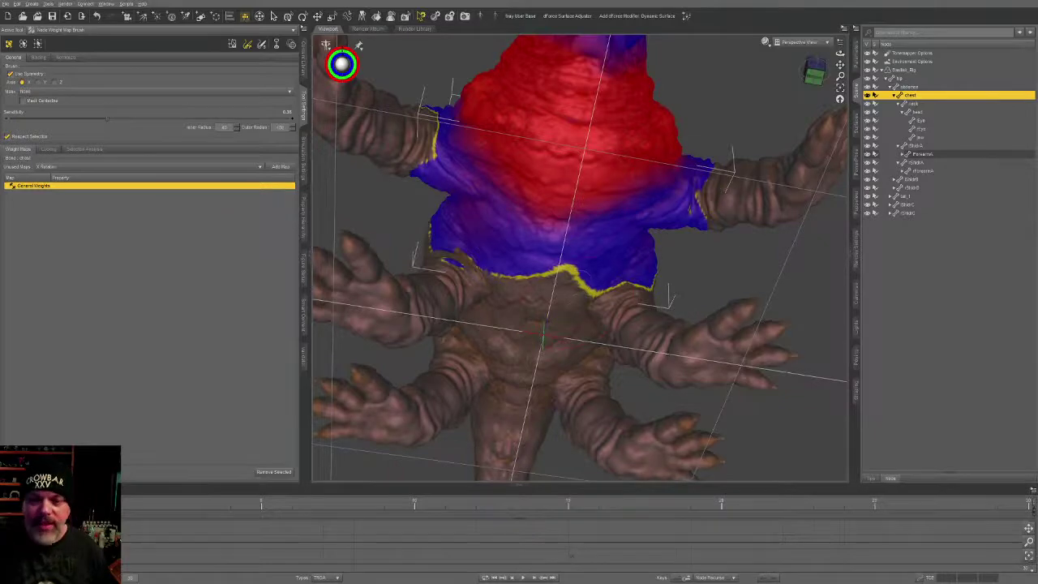
Step: Even out the rear edge of the chest bone's weights along both flanks and the belly
{"action": "mouse_move", "coordinate": [578, 309]}
{"action": "left_mouse_down", "text": "alt"}
{"action": "mouse_move", "coordinate": [477, 264]}
{"action": "mouse_move", "coordinate": [661, 236]}
{"action": "mouse_move", "coordinate": [625, 236]}
{"action": "mouse_move", "coordinate": [641, 253]}
{"action": "left_mouse_up", "text": "alt"}
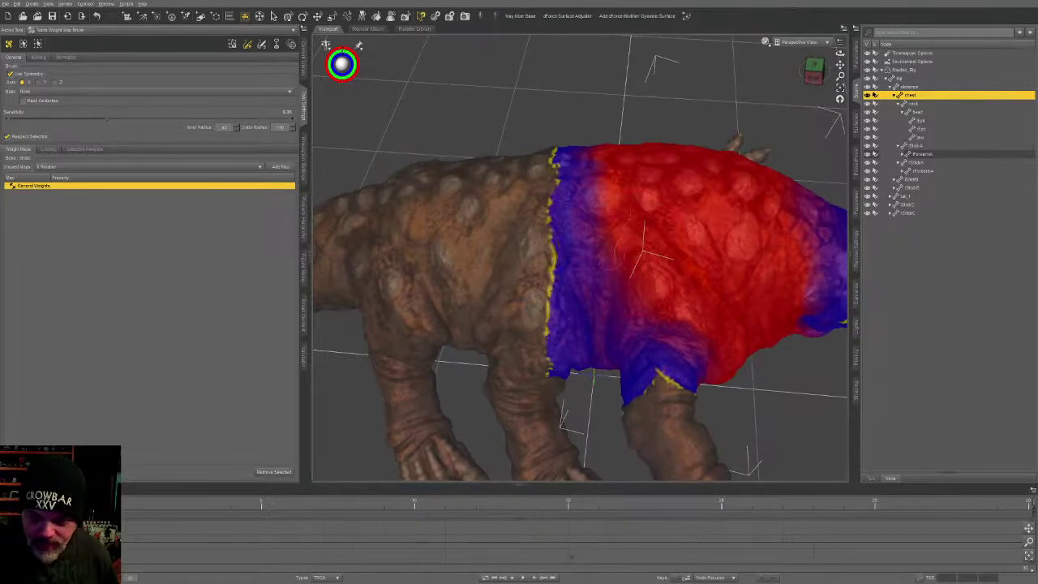
{"action": "mouse_move", "coordinate": [614, 216]}
{"action": "left_mouse_down", "text": "alt"}
{"action": "mouse_move", "coordinate": [605, 258]}
{"action": "mouse_move", "coordinate": [558, 271]}
{"action": "mouse_move", "coordinate": [430, 396]}
{"action": "mouse_move", "coordinate": [442, 341]}
{"action": "left_mouse_up", "text": "alt"}
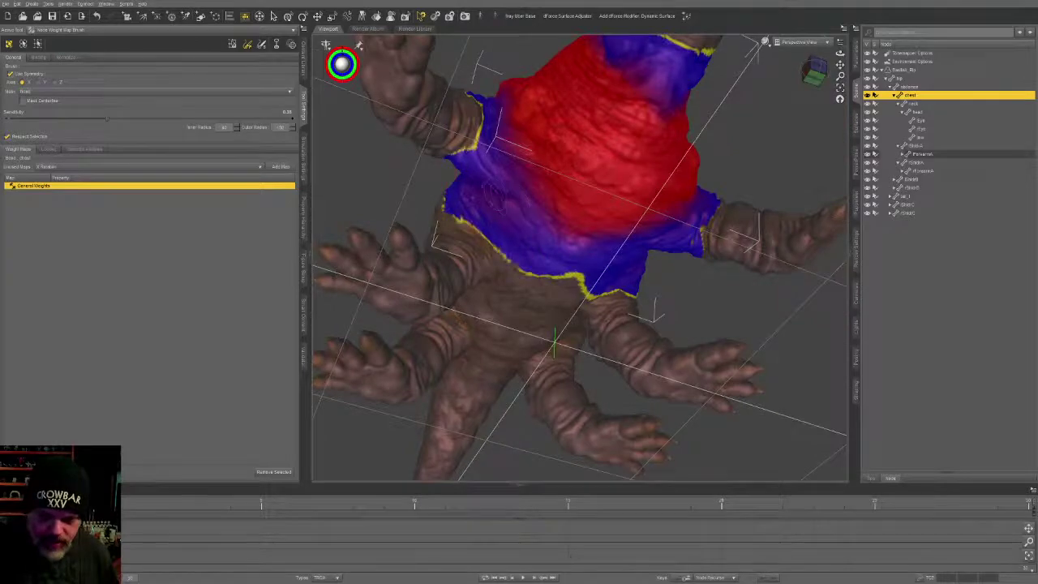
{"action": "mouse_move", "coordinate": [503, 213]}
{"action": "left_mouse_down", "text": "alt"}
{"action": "mouse_move", "coordinate": [511, 276]}
{"action": "mouse_move", "coordinate": [519, 243]}
{"action": "mouse_move", "coordinate": [552, 244]}
{"action": "left_mouse_up", "text": "alt"}
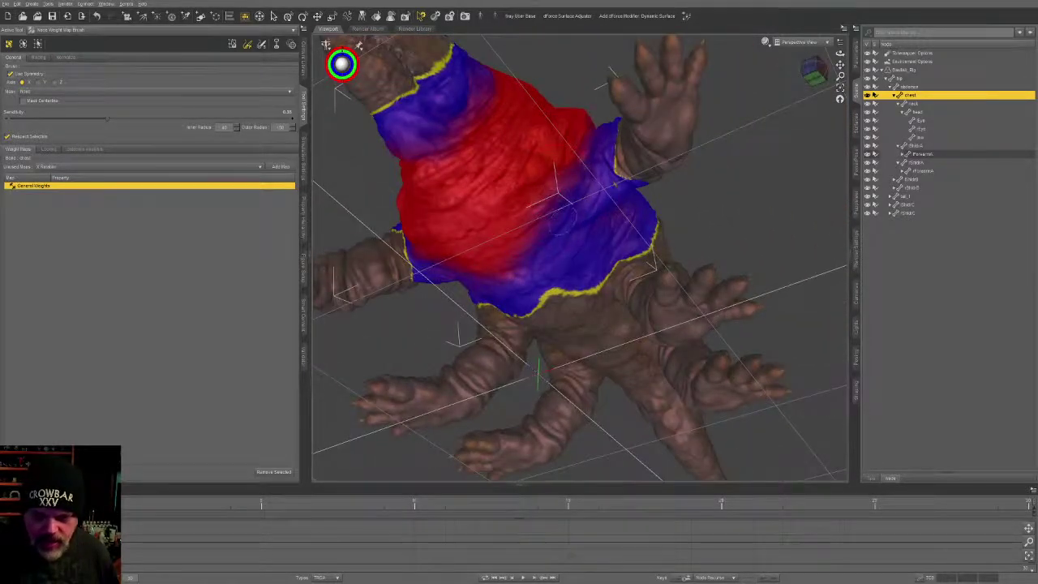
{"action": "left_click_drag", "start_coordinate": [556, 191], "coordinate": [576, 258], "text": "alt"}
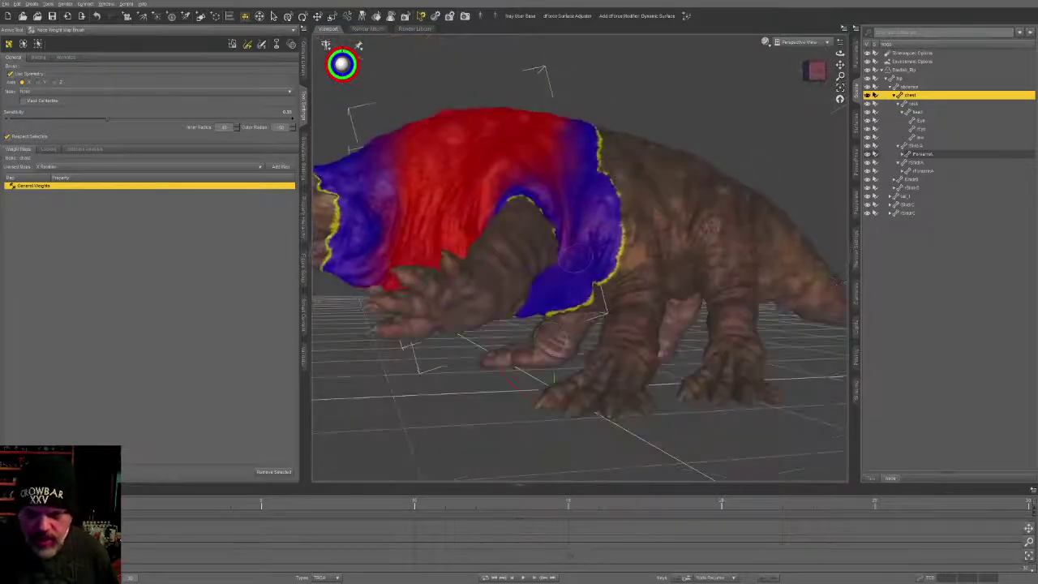
{"action": "left_click_drag", "start_coordinate": [576, 214], "coordinate": [592, 237], "text": "alt"}
{"action": "left_click_drag", "start_coordinate": [625, 190], "coordinate": [599, 122]}
Step: Touch up the chest bone's weights where the undersides of both front legs join the body
{"action": "middle_click_drag", "start_coordinate": [637, 207], "coordinate": [704, 213]}
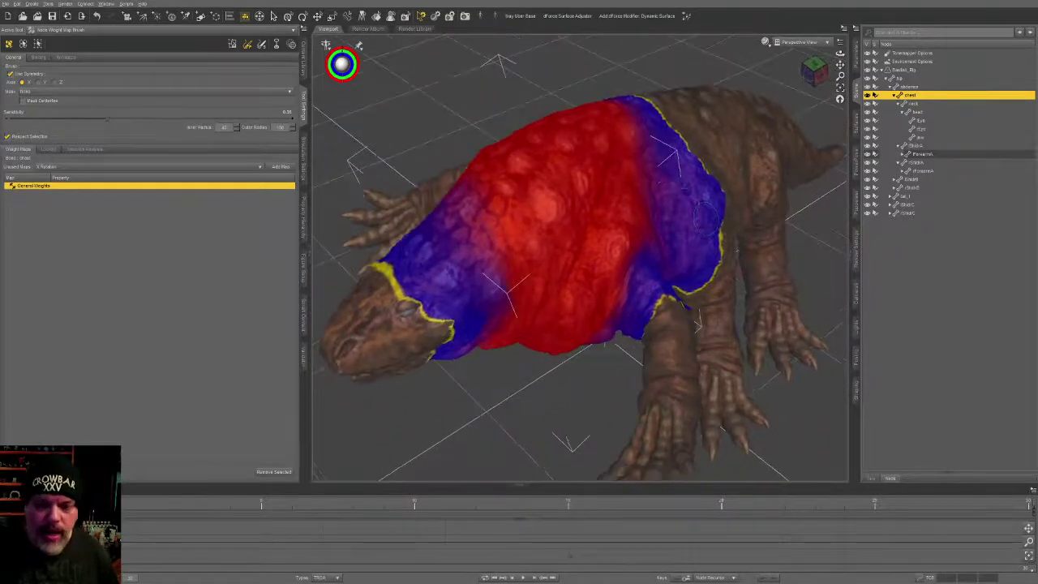
{"action": "mouse_move", "coordinate": [619, 217]}
{"action": "middle_mouse_down"}
{"action": "mouse_move", "coordinate": [596, 227]}
{"action": "mouse_move", "coordinate": [618, 204]}
{"action": "middle_mouse_up"}
{"action": "middle_click_drag", "start_coordinate": [630, 169], "coordinate": [654, 165]}
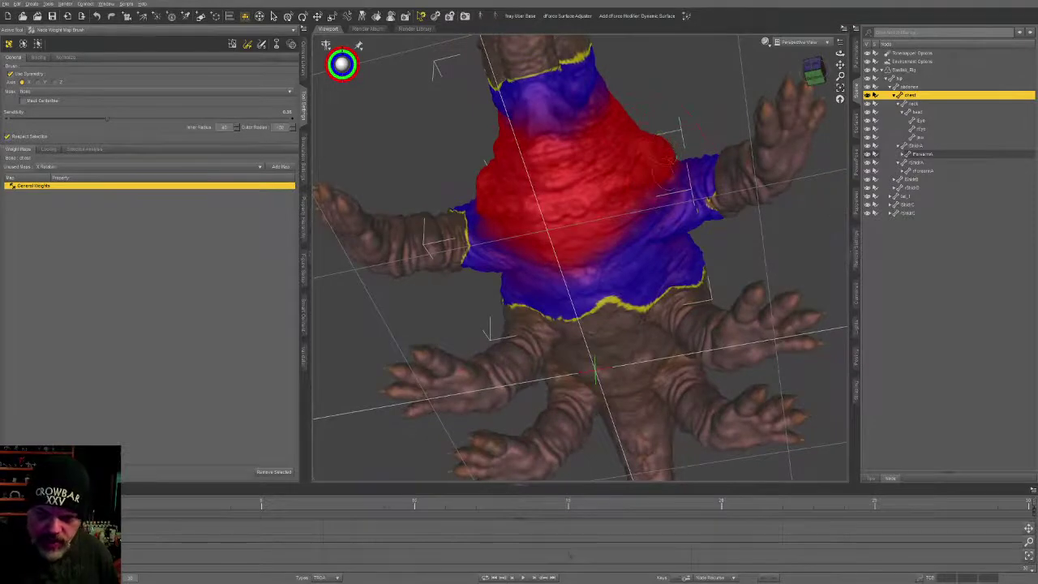
{"action": "middle_click_drag", "start_coordinate": [647, 218], "coordinate": [630, 248]}
{"action": "left_click_drag", "start_coordinate": [656, 200], "coordinate": [660, 202]}
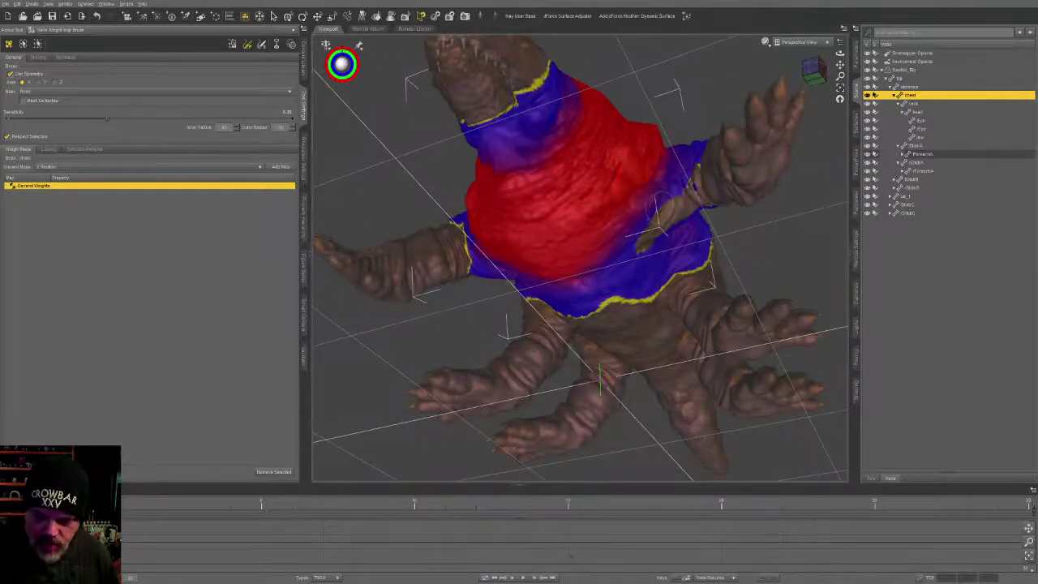
{"action": "middle_click_drag", "start_coordinate": [659, 203], "coordinate": [683, 162]}
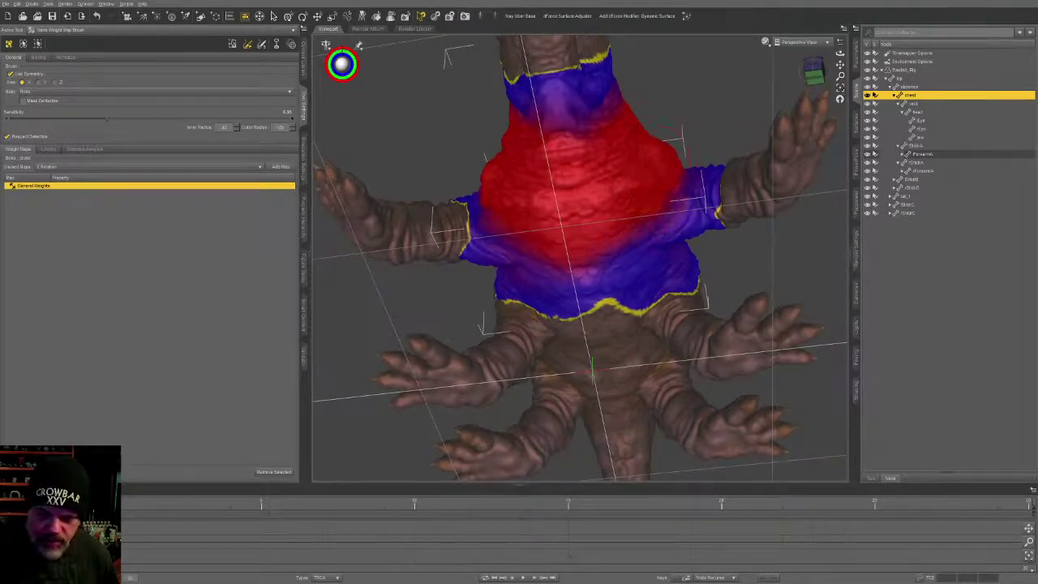
{"action": "left_click_drag", "start_coordinate": [505, 219], "coordinate": [503, 217]}
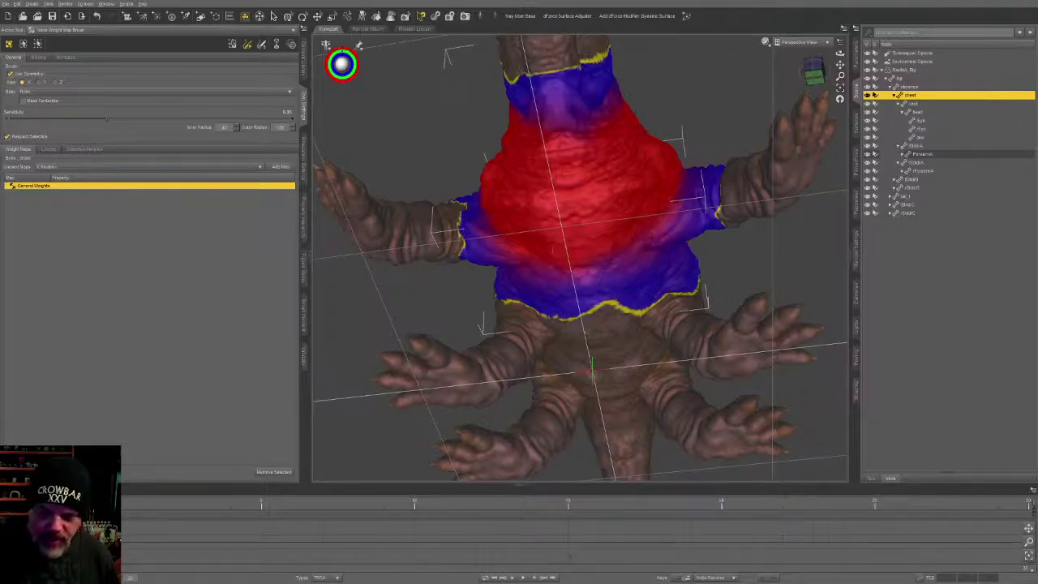
Step: Select the left front forearm bone and set the Rotate tool to local coordinates
{"action": "middle_click_drag", "start_coordinate": [568, 244], "coordinate": [717, 313]}
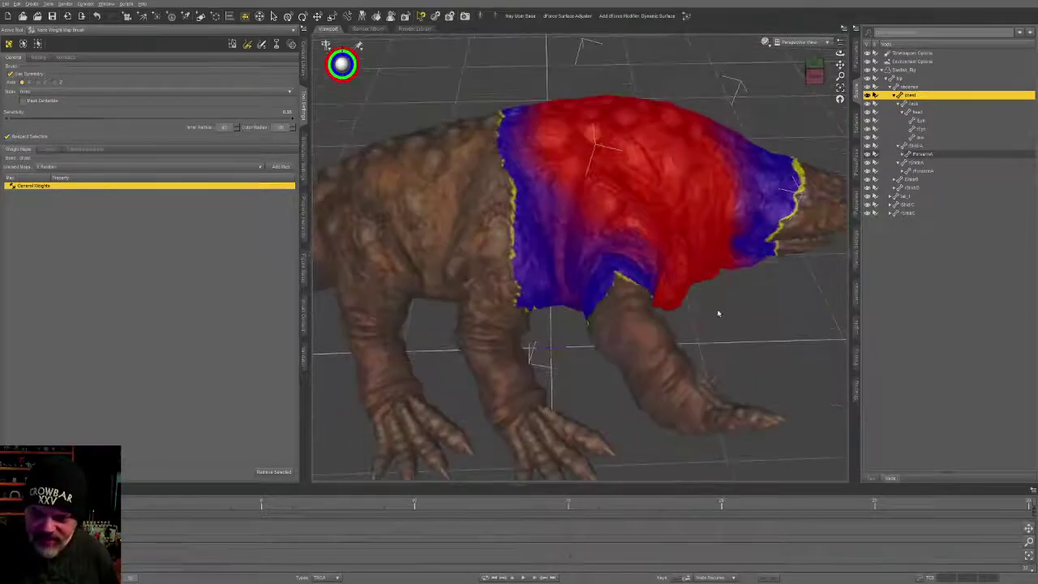
{"action": "middle_click_drag", "start_coordinate": [596, 146], "coordinate": [681, 302]}
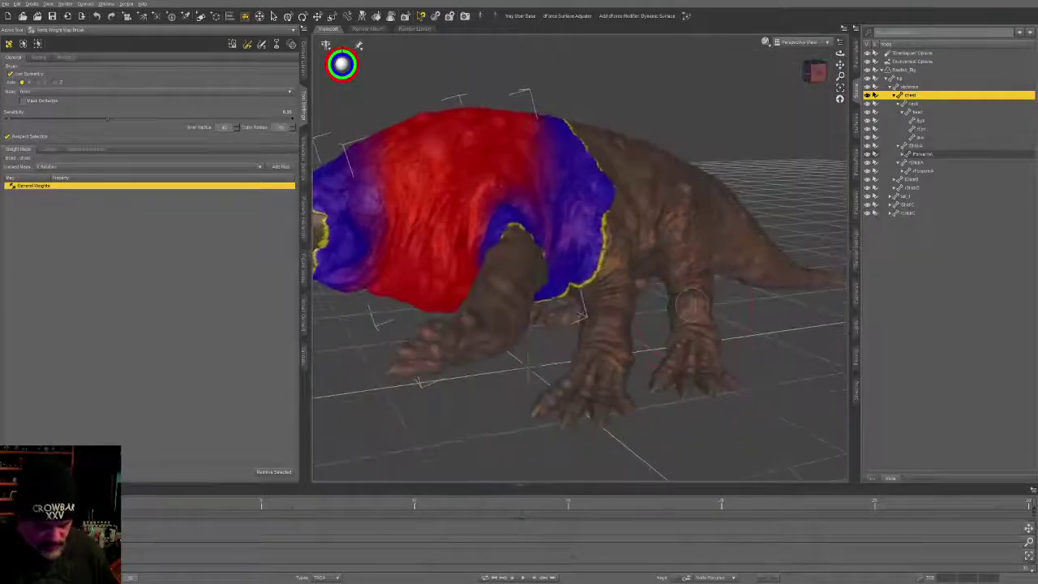
{"action": "middle_click_drag", "start_coordinate": [628, 260], "coordinate": [637, 192]}
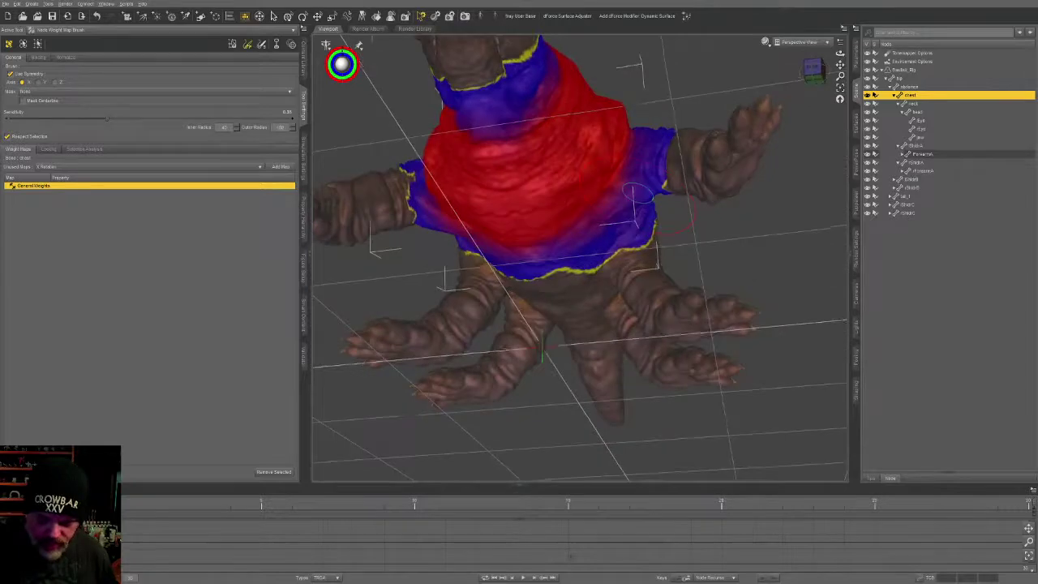
{"action": "left_click", "coordinate": [714, 156]}
{"action": "mouse_move", "coordinate": [710, 162]}
{"action": "middle_mouse_down"}
{"action": "mouse_move", "coordinate": [698, 263]}
{"action": "mouse_move", "coordinate": [696, 248]}
{"action": "middle_mouse_up"}
{"action": "key", "text": "alt+shift+r"}
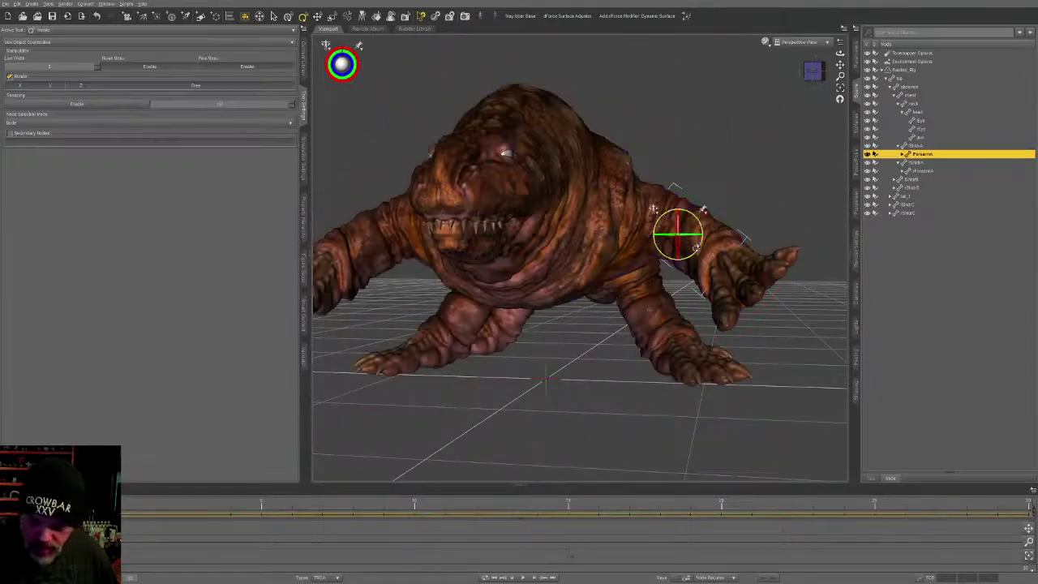
{"action": "middle_click_drag", "start_coordinate": [745, 275], "coordinate": [494, 256]}
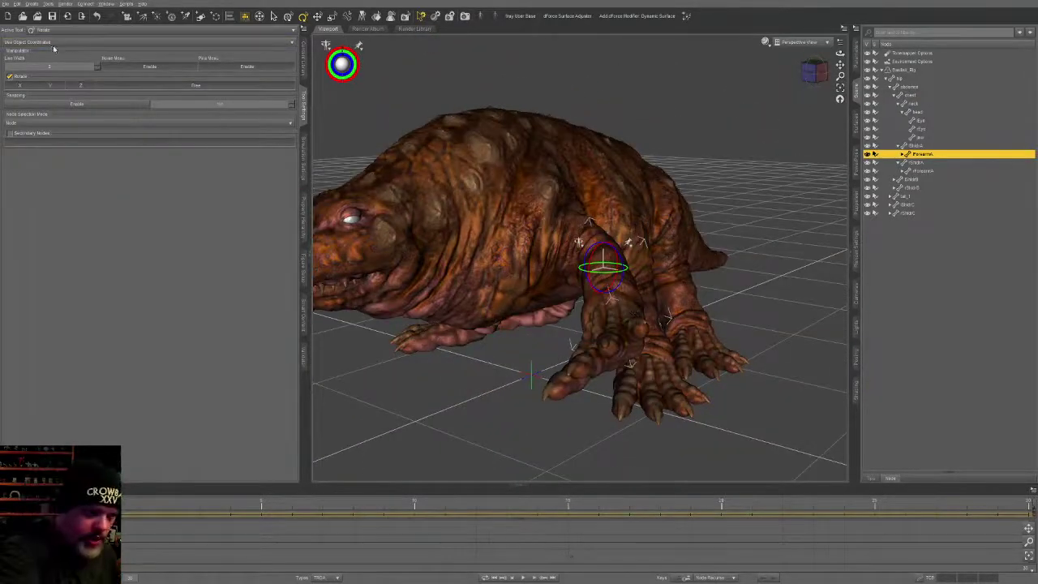
{"action": "left_click", "coordinate": [91, 32]}
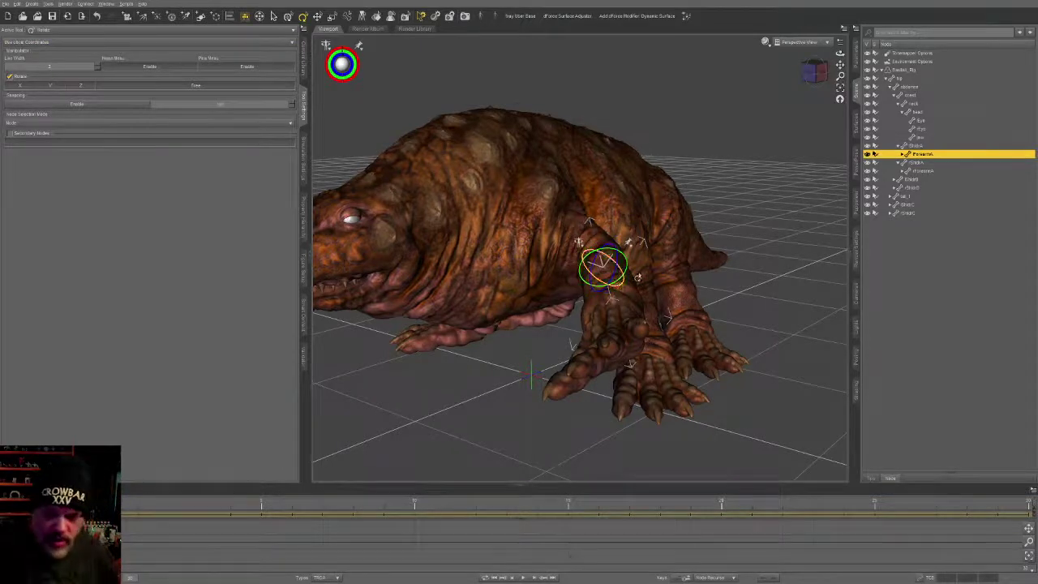
Step: Rotate the left front forearm to lower the foot and mirror the pose to the right side with Symmetry
{"action": "middle_click_drag", "start_coordinate": [636, 276], "coordinate": [701, 268]}
{"action": "mouse_move", "coordinate": [701, 268]}
{"action": "left_mouse_down"}
{"action": "mouse_move", "coordinate": [689, 265]}
{"action": "mouse_move", "coordinate": [704, 268]}
{"action": "left_mouse_up"}
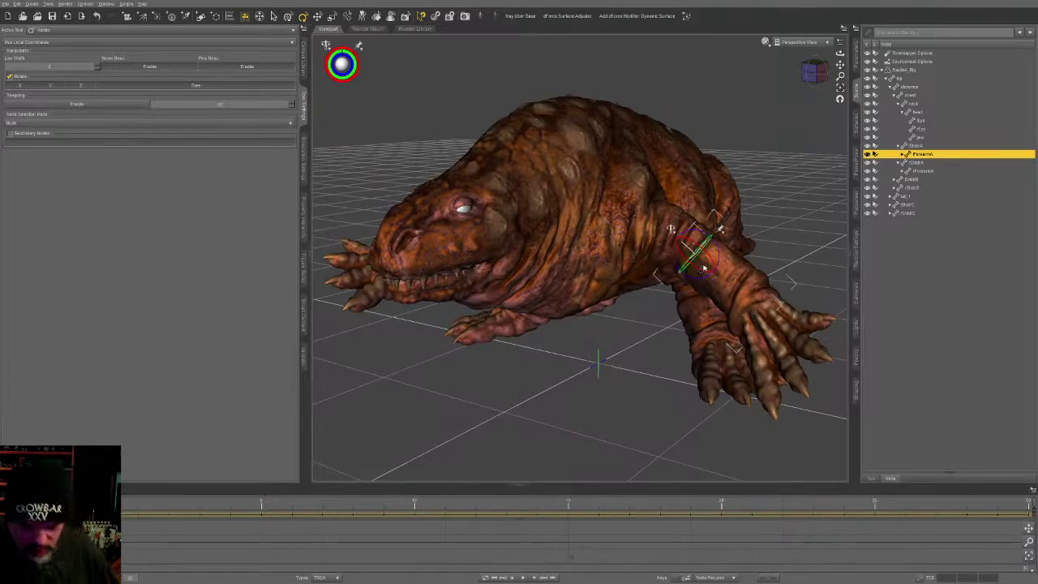
{"action": "key", "text": "shift+y"}
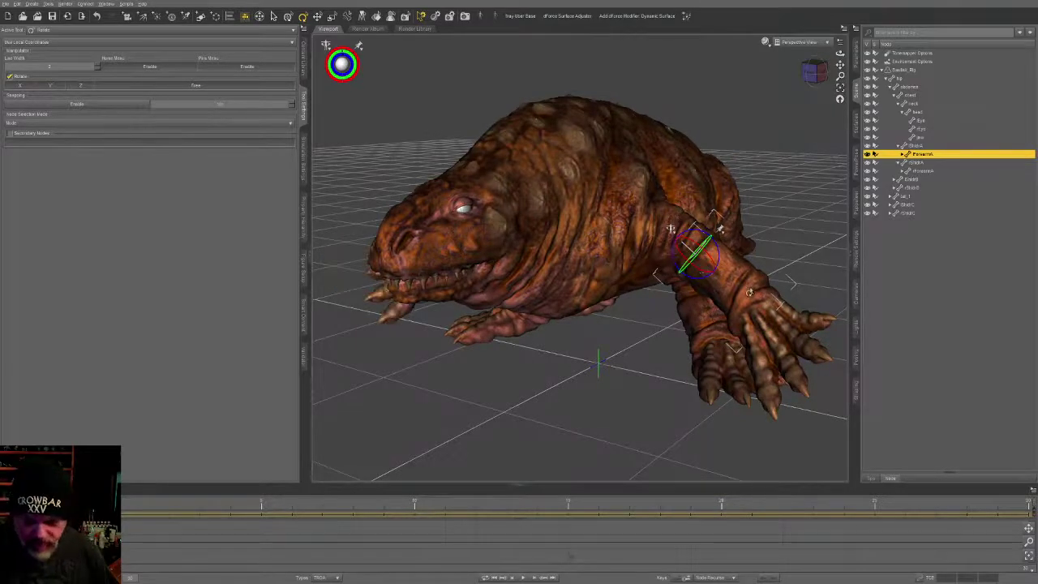
Step: Erase the left front forearm bone's weights from the shoulder and flank, keeping them on the leg only
{"action": "key", "text": "ctrl+shift+w"}
{"action": "mouse_move", "coordinate": [703, 268]}
{"action": "middle_mouse_down"}
{"action": "mouse_move", "coordinate": [657, 219]}
{"action": "mouse_move", "coordinate": [568, 243]}
{"action": "middle_mouse_up"}
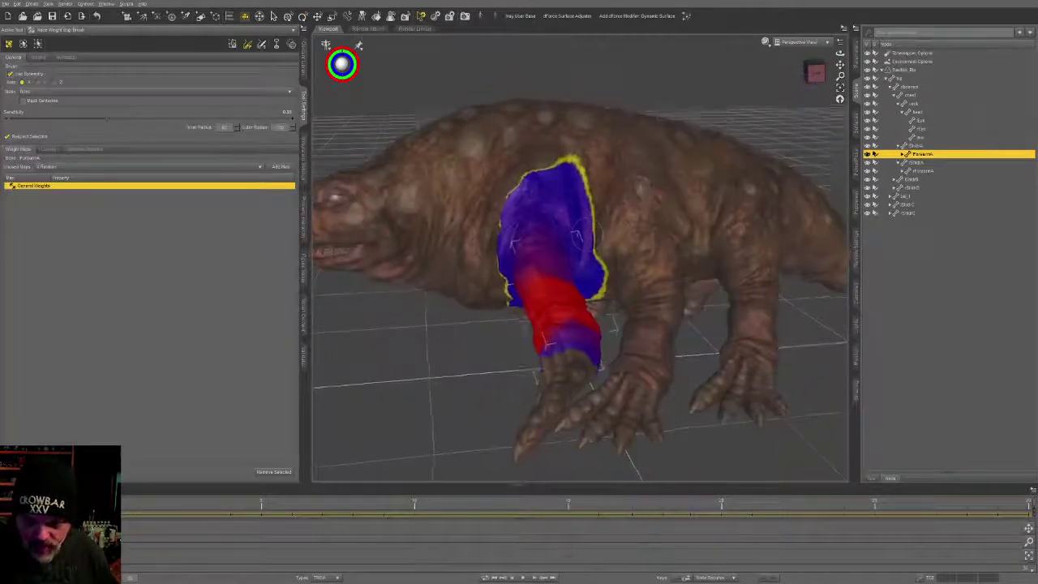
{"action": "mouse_move", "coordinate": [565, 172]}
{"action": "left_mouse_down", "text": "alt"}
{"action": "mouse_move", "coordinate": [530, 192]}
{"action": "mouse_move", "coordinate": [591, 248]}
{"action": "left_mouse_up", "text": "alt"}
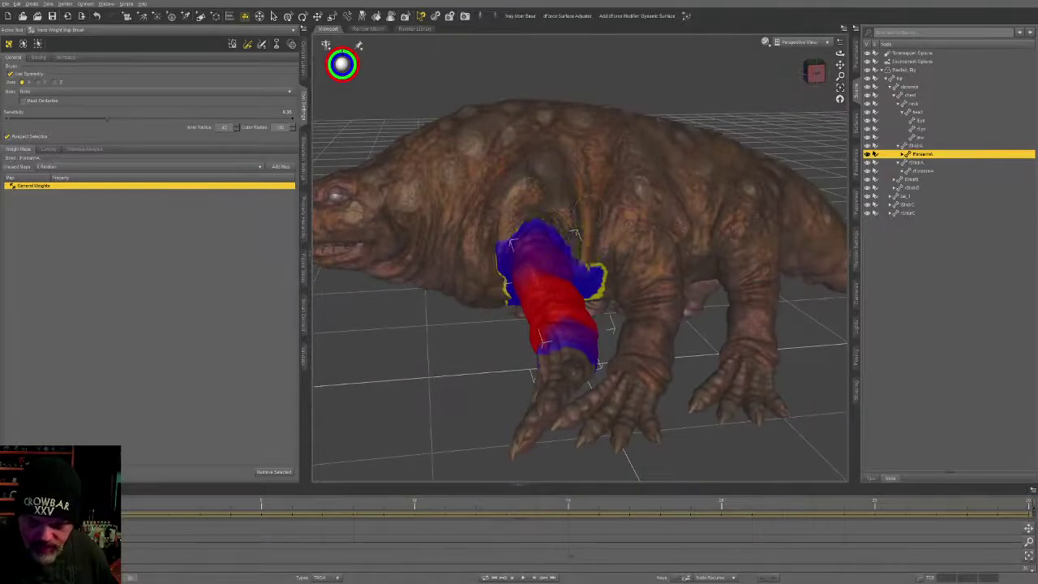
{"action": "middle_click_drag", "start_coordinate": [648, 282], "coordinate": [657, 212]}
{"action": "mouse_move", "coordinate": [656, 215]}
{"action": "left_mouse_down", "text": "alt"}
{"action": "mouse_move", "coordinate": [584, 243]}
{"action": "mouse_move", "coordinate": [559, 203]}
{"action": "mouse_move", "coordinate": [592, 138]}
{"action": "mouse_move", "coordinate": [573, 163]}
{"action": "left_mouse_up", "text": "alt"}
{"action": "mouse_move", "coordinate": [605, 122]}
{"action": "middle_mouse_down"}
{"action": "mouse_move", "coordinate": [649, 150]}
{"action": "mouse_move", "coordinate": [689, 159]}
{"action": "middle_mouse_up"}
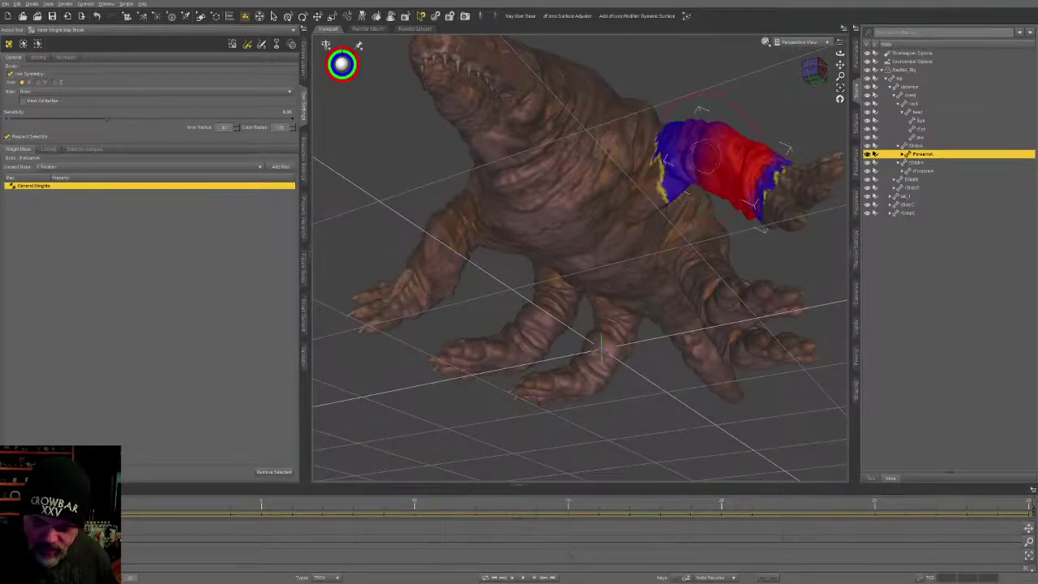
{"action": "middle_click_drag", "start_coordinate": [704, 162], "coordinate": [703, 177]}
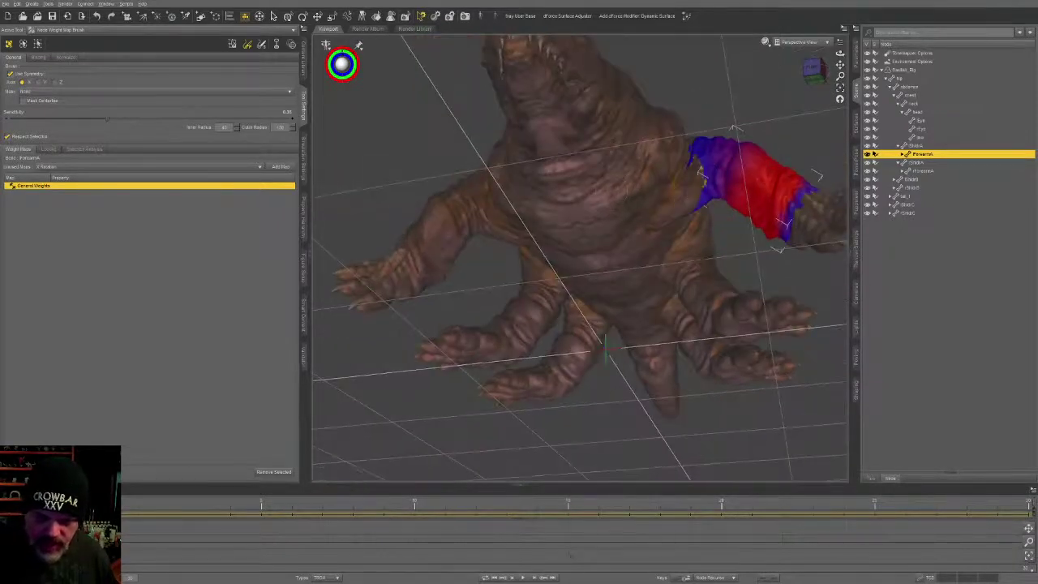
Step: Select the right front forearm bone and erase its stray weights around the right shoulder
{"action": "left_click", "coordinate": [448, 239]}
{"action": "middle_click_drag", "start_coordinate": [451, 238], "coordinate": [501, 266]}
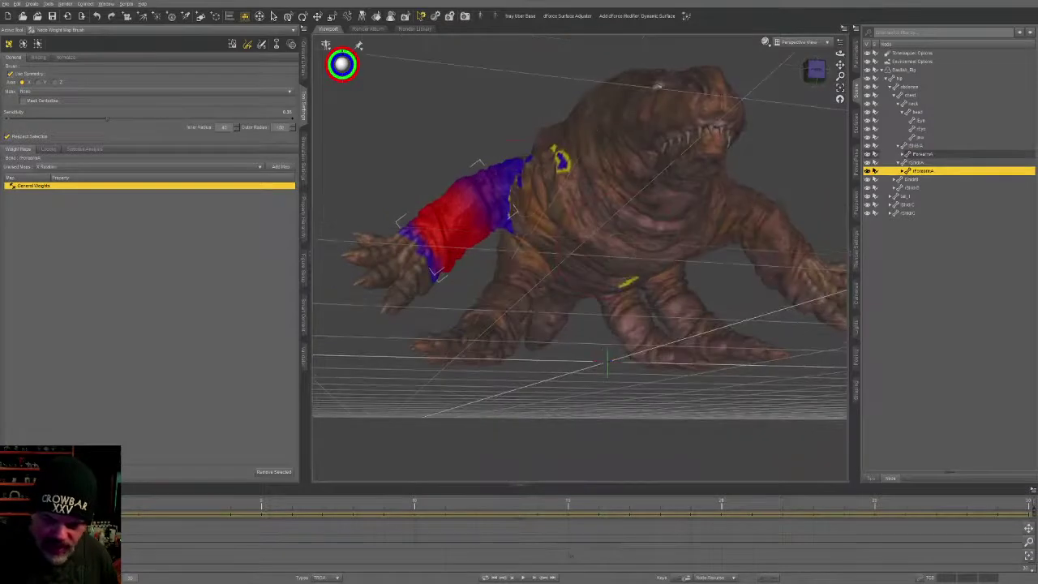
{"action": "mouse_move", "coordinate": [521, 208]}
{"action": "left_mouse_down"}
{"action": "mouse_move", "coordinate": [527, 184]}
{"action": "mouse_move", "coordinate": [567, 172]}
{"action": "left_mouse_up"}
{"action": "middle_click_drag", "start_coordinate": [633, 280], "coordinate": [610, 260]}
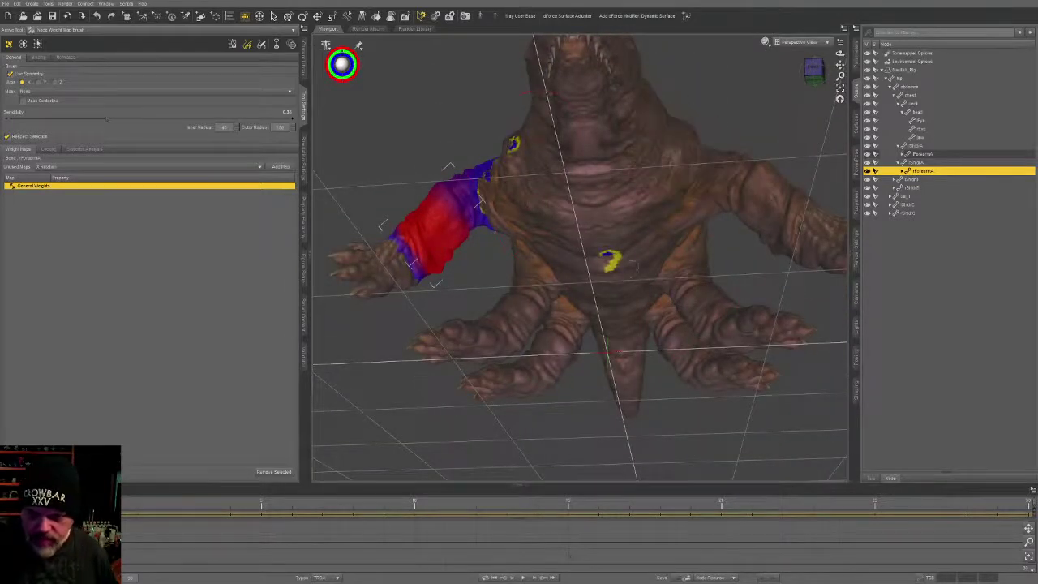
Step: Touch up the neck bone's weights at the throat and fill the chest bone's weights across the lower throat and chest underside
{"action": "left_click", "coordinate": [614, 147]}
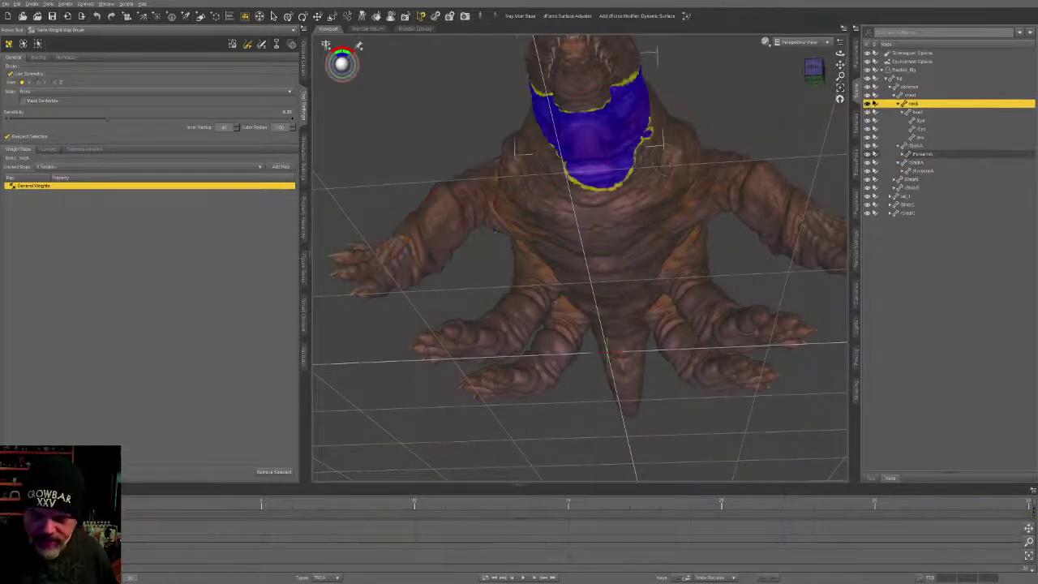
{"action": "middle_click_drag", "start_coordinate": [622, 155], "coordinate": [572, 100]}
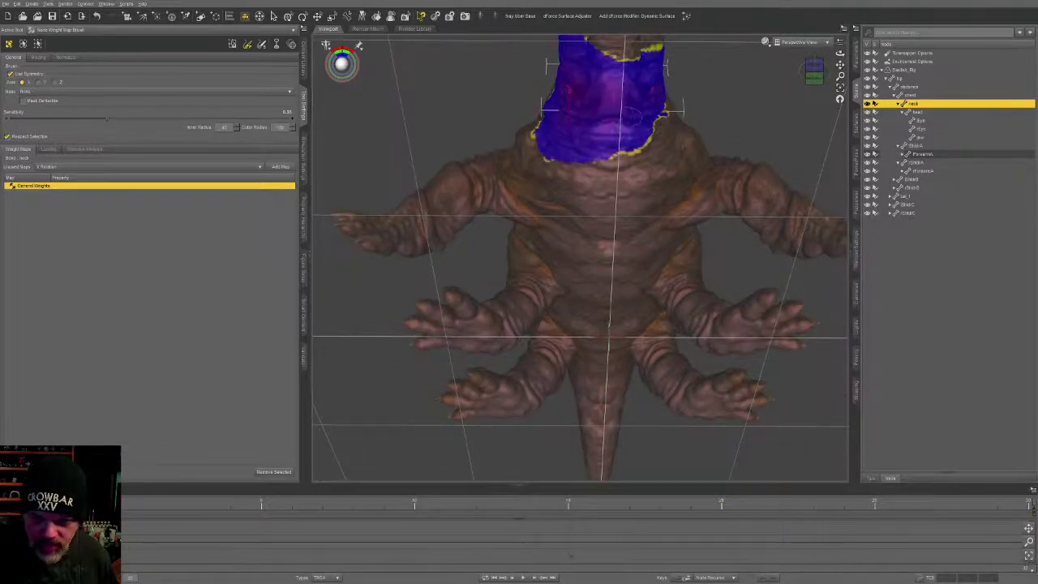
{"action": "mouse_move", "coordinate": [630, 118]}
{"action": "left_mouse_down"}
{"action": "mouse_move", "coordinate": [677, 134]}
{"action": "mouse_move", "coordinate": [604, 131]}
{"action": "mouse_move", "coordinate": [586, 149]}
{"action": "mouse_move", "coordinate": [602, 156]}
{"action": "mouse_move", "coordinate": [535, 166]}
{"action": "mouse_move", "coordinate": [578, 235]}
{"action": "mouse_move", "coordinate": [572, 268]}
{"action": "mouse_move", "coordinate": [540, 272]}
{"action": "mouse_move", "coordinate": [553, 211]}
{"action": "mouse_move", "coordinate": [545, 199]}
{"action": "left_mouse_up"}
{"action": "left_click", "coordinate": [576, 156]}
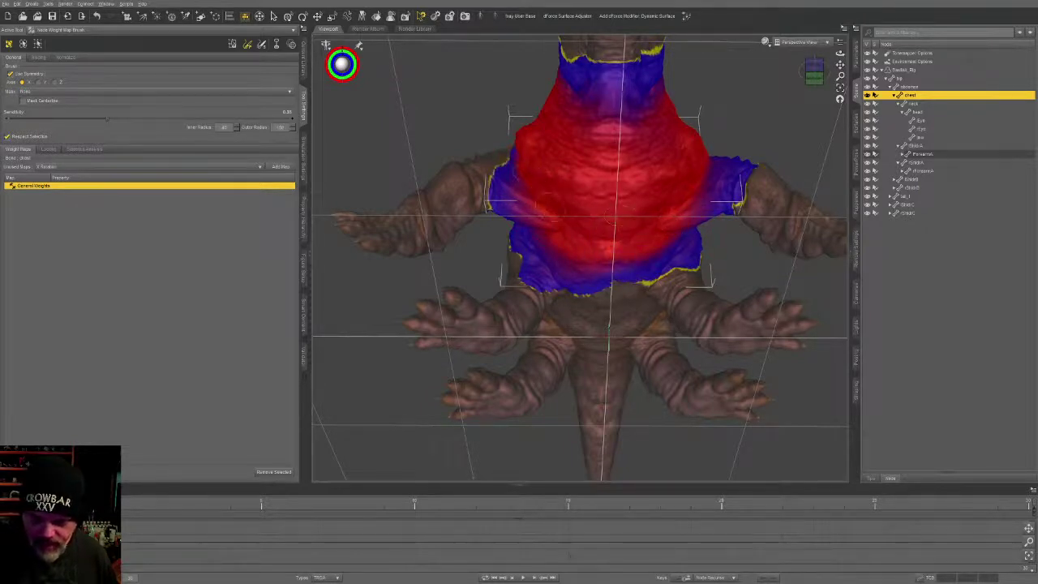
{"action": "middle_click_drag", "start_coordinate": [675, 167], "coordinate": [686, 121]}
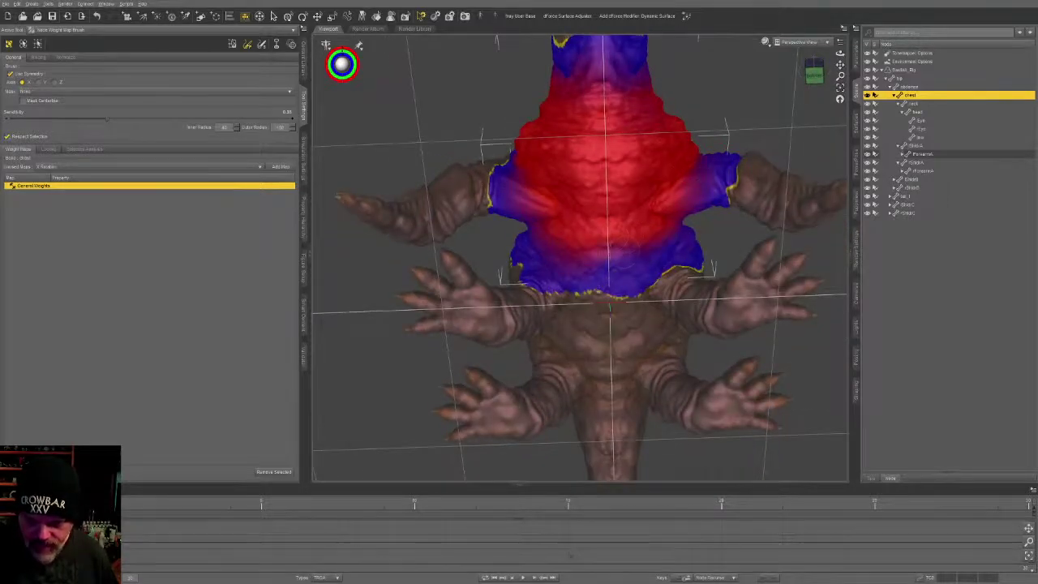
{"action": "middle_click_drag", "start_coordinate": [560, 226], "coordinate": [530, 331]}
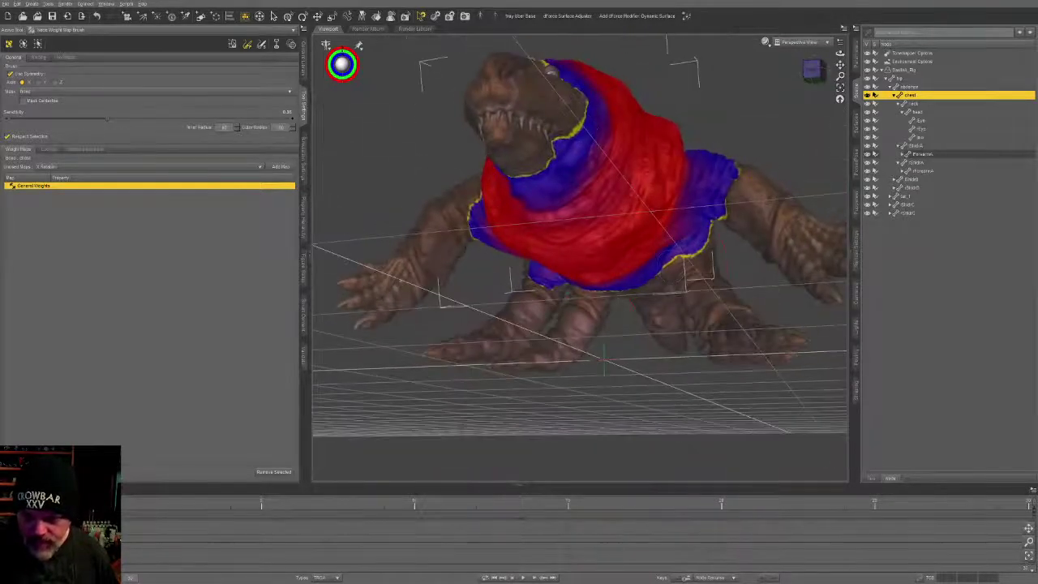
Step: Select the left front forearm bone and rotate the front forearms so the feet lift outward from the body
{"action": "left_click", "coordinate": [780, 214]}
{"action": "key", "text": "alt+shift+r"}
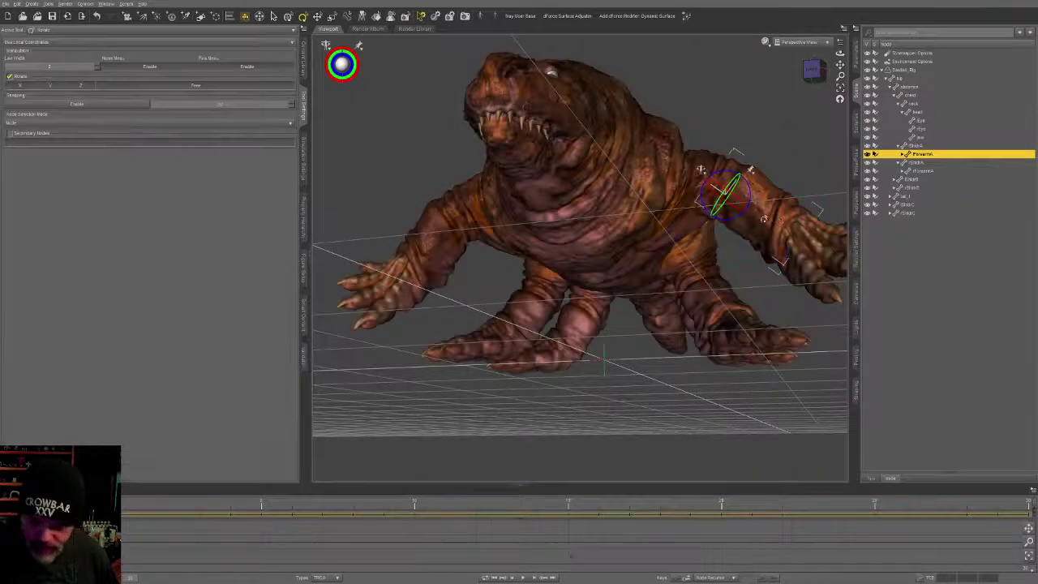
{"action": "mouse_move", "coordinate": [747, 210]}
{"action": "left_mouse_down"}
{"action": "mouse_move", "coordinate": [754, 186]}
{"action": "mouse_move", "coordinate": [620, 261]}
{"action": "left_mouse_up"}
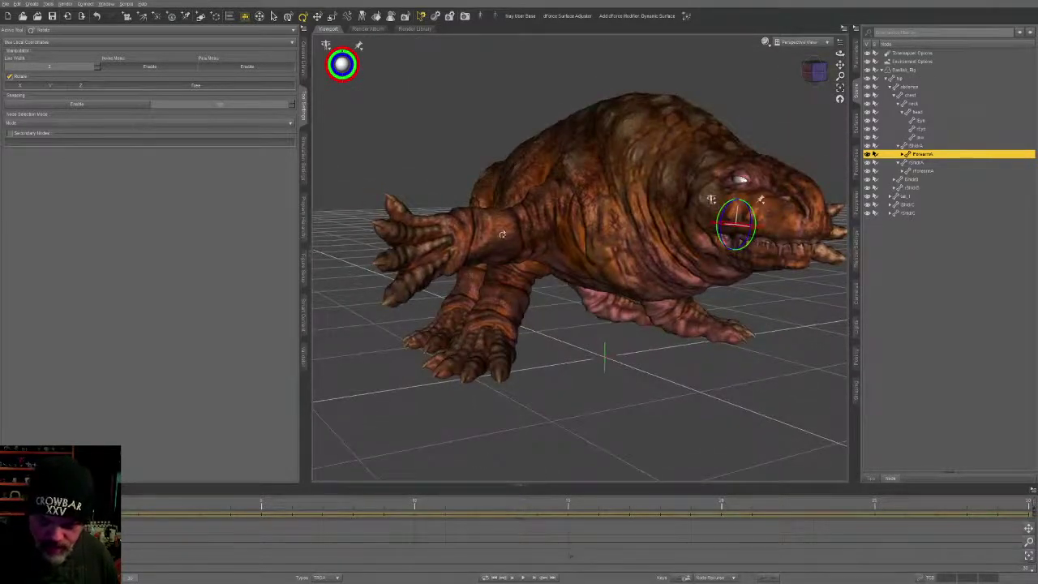
Step: Select the right front forearm bone with the weight brush and clean up its weight boundary at the right shoulder
{"action": "key", "text": "ctrl+shift+w"}
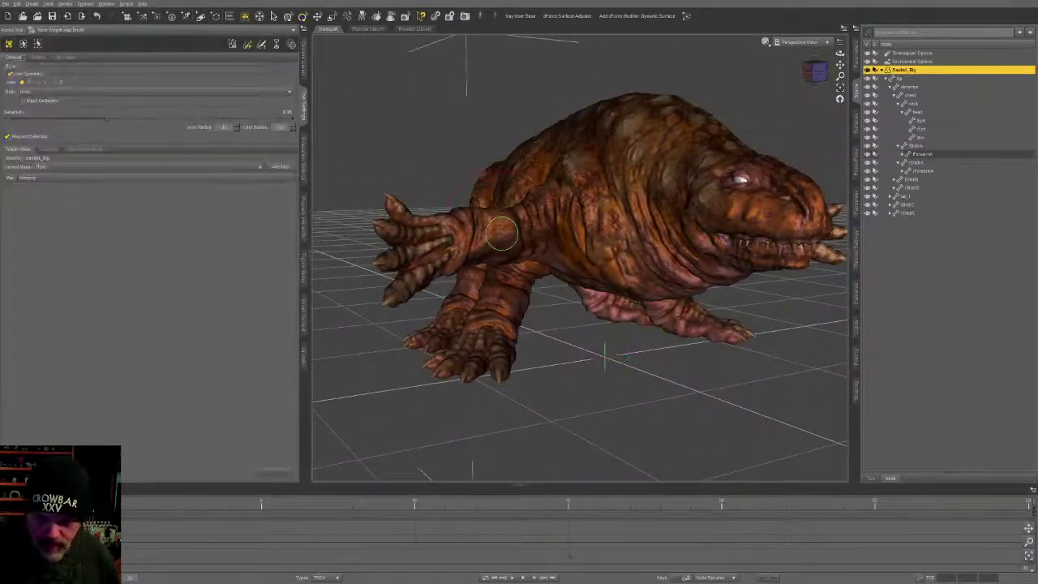
{"action": "left_click", "coordinate": [544, 243]}
{"action": "left_click_drag", "start_coordinate": [545, 243], "coordinate": [605, 274], "text": "ctrl+alt"}
{"action": "left_click_drag", "start_coordinate": [620, 209], "coordinate": [624, 229], "text": "alt"}
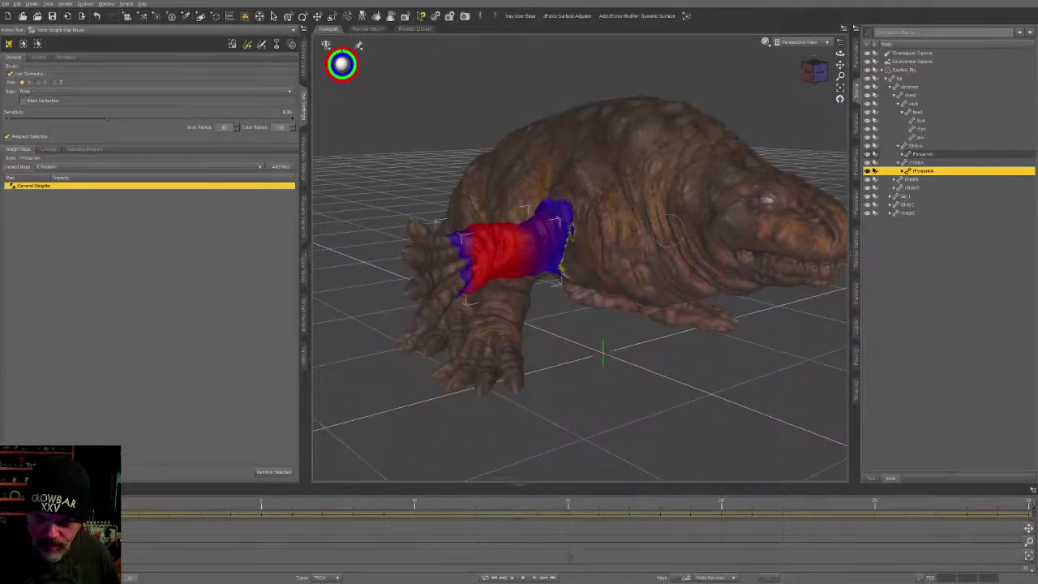
{"action": "mouse_move", "coordinate": [736, 296]}
{"action": "left_mouse_down", "text": "ctrl+alt"}
{"action": "mouse_move", "coordinate": [708, 335]}
{"action": "mouse_move", "coordinate": [632, 322]}
{"action": "mouse_move", "coordinate": [669, 195]}
{"action": "mouse_move", "coordinate": [663, 256]}
{"action": "left_mouse_up", "text": "ctrl+alt"}
{"action": "mouse_move", "coordinate": [452, 197]}
{"action": "left_mouse_down", "text": "alt"}
{"action": "mouse_move", "coordinate": [486, 174]}
{"action": "mouse_move", "coordinate": [517, 235]}
{"action": "mouse_move", "coordinate": [519, 209]}
{"action": "mouse_move", "coordinate": [590, 210]}
{"action": "left_mouse_up", "text": "alt"}
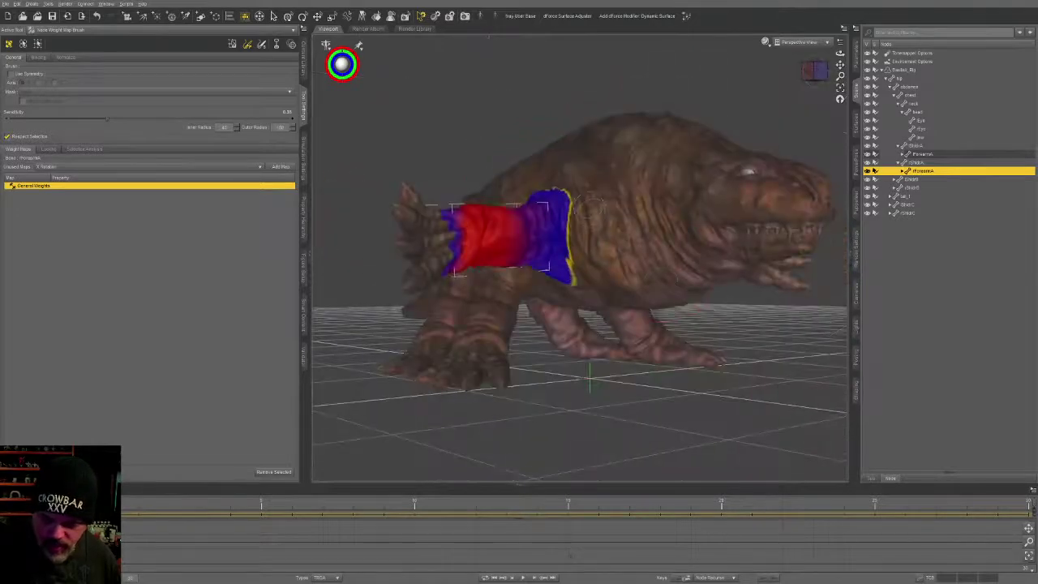
Step: Select the chest bone and strengthen its weights around both front shoulders and along the sides of the chest
{"action": "left_click", "coordinate": [637, 195]}
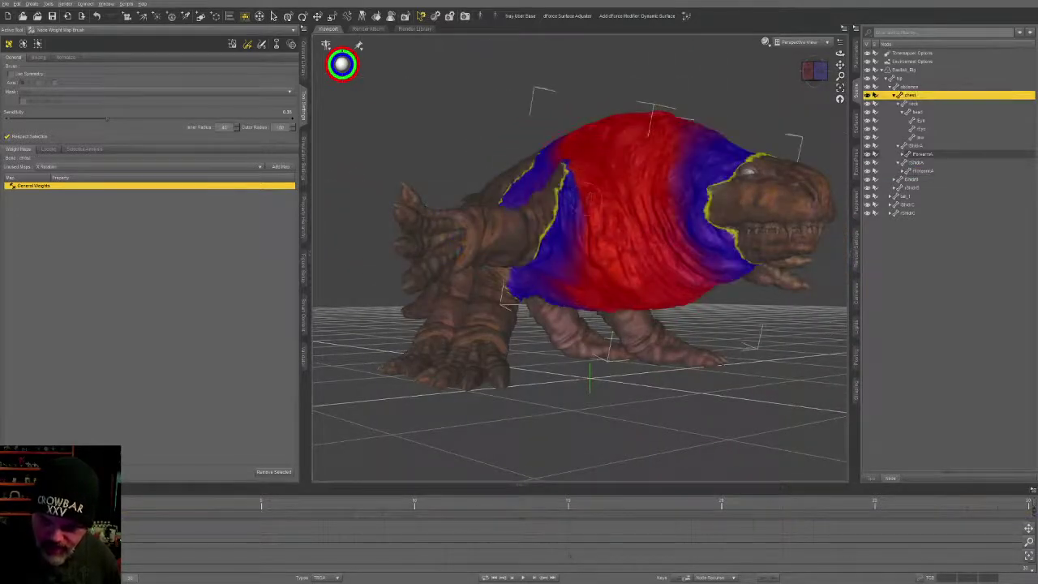
{"action": "left_click_drag", "start_coordinate": [599, 190], "coordinate": [649, 219], "text": "alt"}
{"action": "left_click_drag", "start_coordinate": [607, 264], "coordinate": [584, 207]}
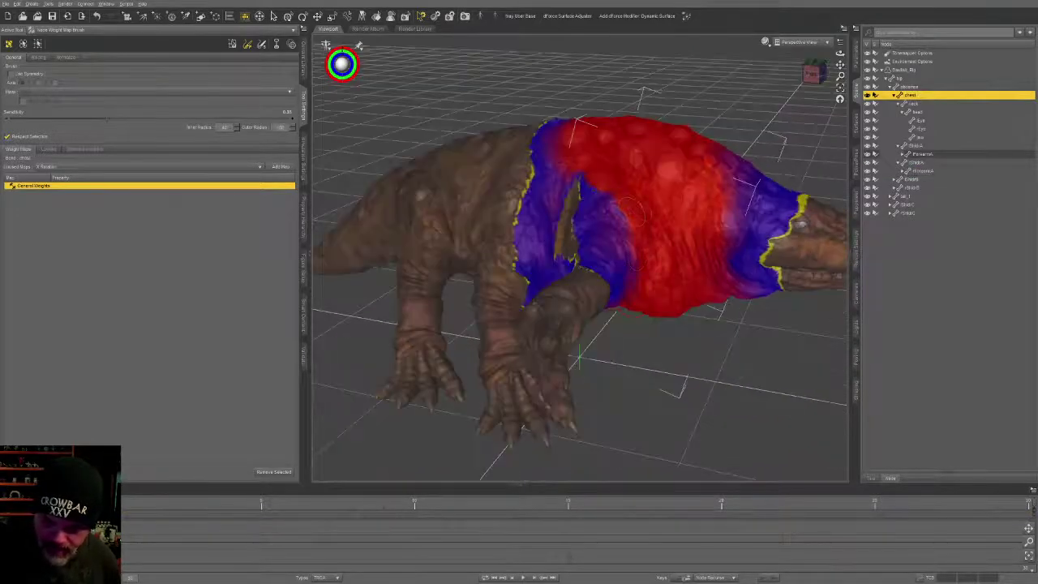
{"action": "key", "text": "ctrl+z"}
{"action": "mouse_move", "coordinate": [605, 263]}
{"action": "left_mouse_down"}
{"action": "mouse_move", "coordinate": [586, 183]}
{"action": "mouse_move", "coordinate": [609, 183]}
{"action": "left_mouse_up"}
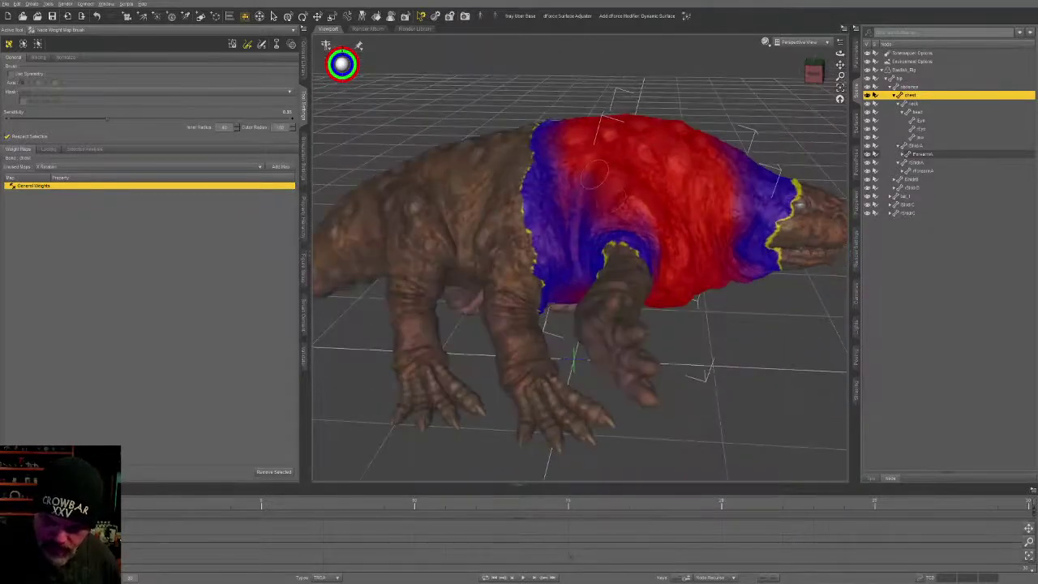
{"action": "left_click_drag", "start_coordinate": [742, 321], "coordinate": [495, 349], "text": "alt"}
{"action": "left_click_drag", "start_coordinate": [629, 250], "coordinate": [680, 213], "text": "alt"}
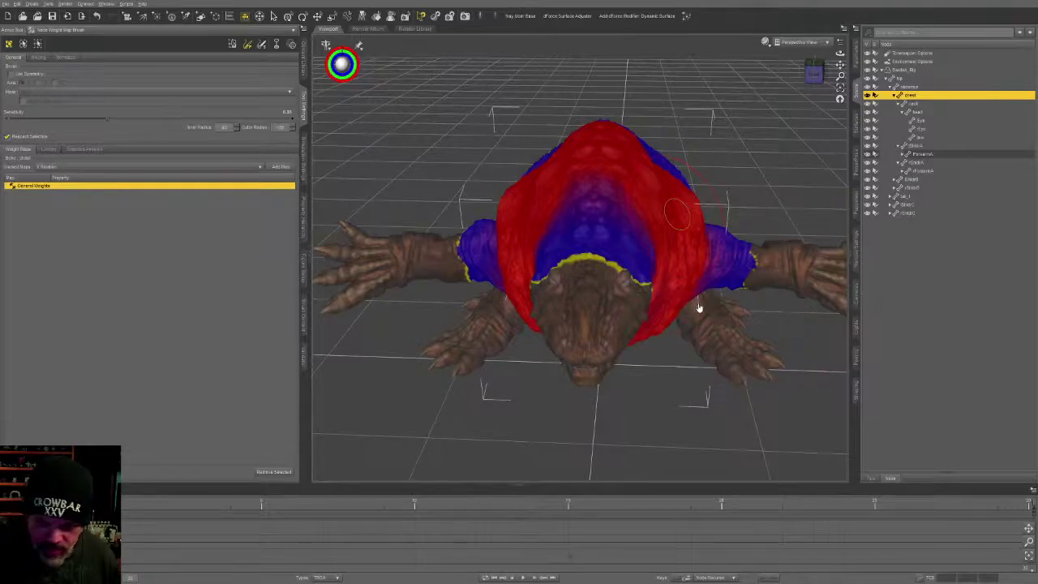
{"action": "left_click_drag", "start_coordinate": [548, 326], "coordinate": [344, 408], "text": "alt"}
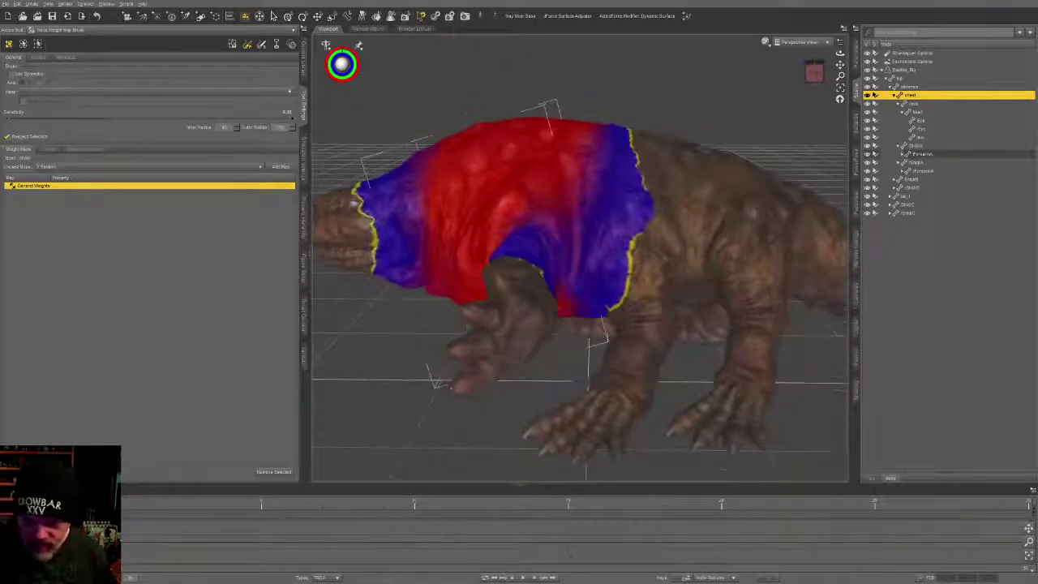
Step: Select the left middle leg's upper bone and rotate the leg forward with the Rotate tool
{"action": "left_click", "coordinate": [691, 284]}
{"action": "key", "text": "ctrl+u"}
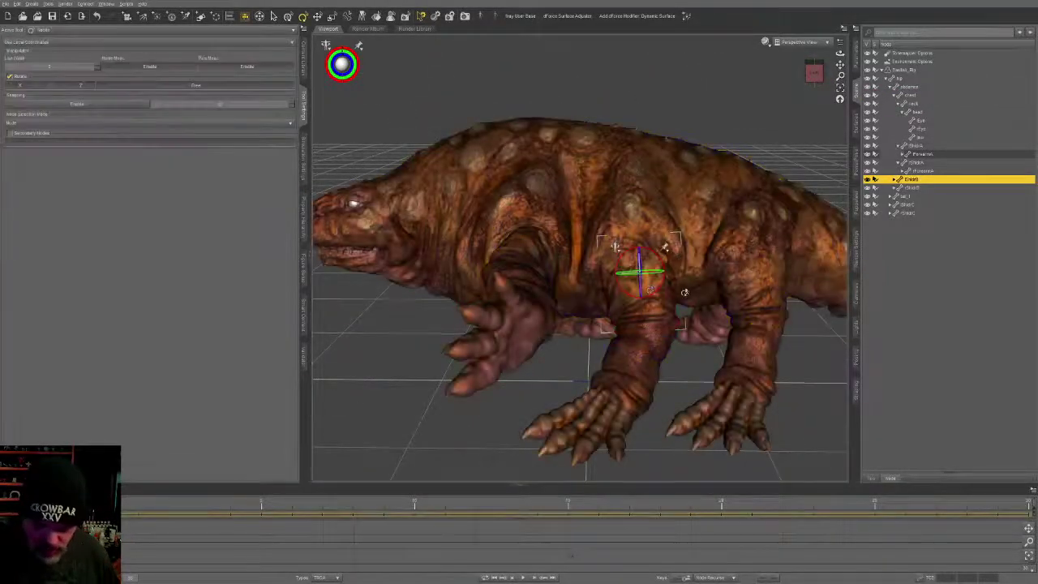
{"action": "left_click_drag", "start_coordinate": [640, 289], "coordinate": [642, 306]}
{"action": "left_click_drag", "start_coordinate": [642, 307], "coordinate": [585, 341], "text": "alt"}
{"action": "left_click_drag", "start_coordinate": [740, 297], "coordinate": [708, 266], "text": "alt"}
Step: Reposition the left middle upper leg bone's center point at the body joint with the Joint Editor
{"action": "key", "text": "ctrl+shift+j"}
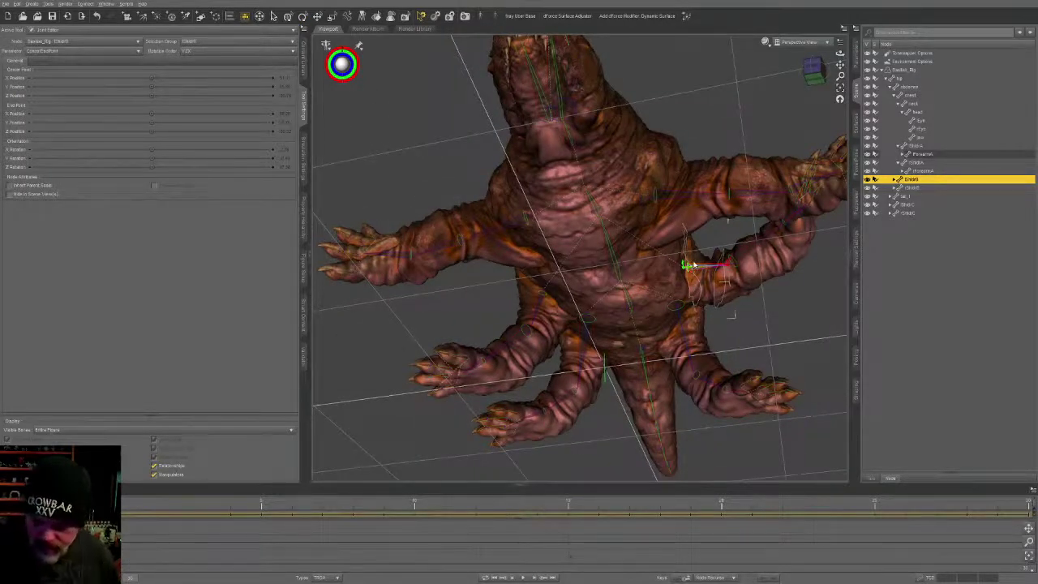
{"action": "left_click_drag", "start_coordinate": [691, 268], "coordinate": [666, 273]}
{"action": "left_click_drag", "start_coordinate": [747, 261], "coordinate": [730, 349], "text": "alt"}
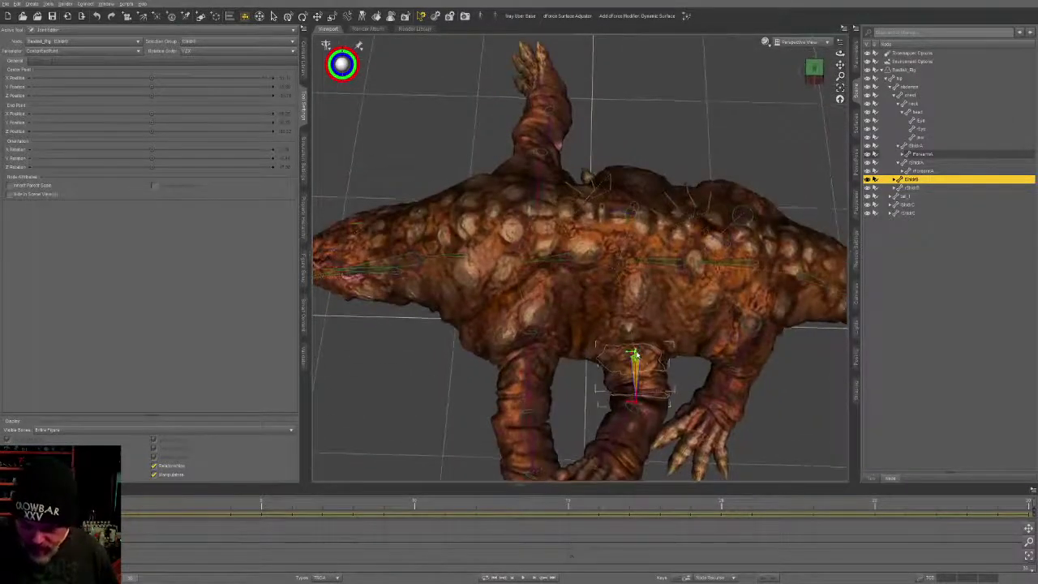
{"action": "mouse_move", "coordinate": [635, 354]}
{"action": "left_mouse_down"}
{"action": "mouse_move", "coordinate": [635, 333]}
{"action": "mouse_move", "coordinate": [666, 423]}
{"action": "mouse_move", "coordinate": [724, 385]}
{"action": "mouse_move", "coordinate": [580, 464]}
{"action": "mouse_move", "coordinate": [618, 402]}
{"action": "left_mouse_up"}
Step: Paint the left middle upper leg bone's weights at full strength around the upper leg with the weight brush
{"action": "key", "text": "ctrl+shift+w"}
{"action": "scroll", "coordinate": [618, 402], "scroll_direction": "up", "scroll_amount": 3}
{"action": "mouse_move", "coordinate": [714, 349]}
{"action": "left_mouse_down"}
{"action": "mouse_move", "coordinate": [718, 356]}
{"action": "mouse_move", "coordinate": [730, 341]}
{"action": "mouse_move", "coordinate": [722, 268]}
{"action": "mouse_move", "coordinate": [761, 291]}
{"action": "mouse_move", "coordinate": [775, 280]}
{"action": "mouse_move", "coordinate": [799, 286]}
{"action": "mouse_move", "coordinate": [767, 267]}
{"action": "mouse_move", "coordinate": [779, 285]}
{"action": "left_mouse_up"}
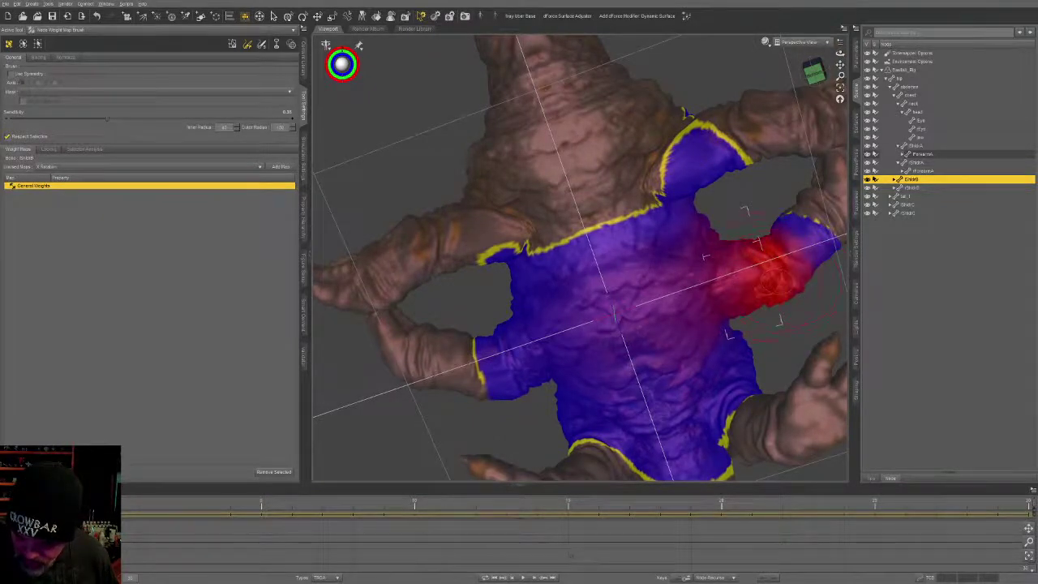
{"action": "left_click", "coordinate": [262, 45]}
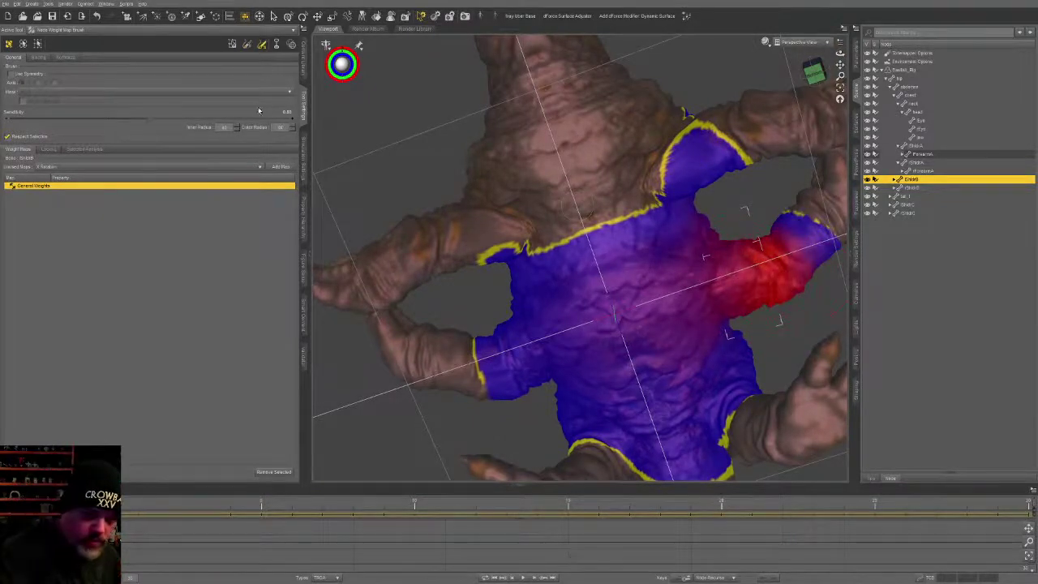
{"action": "left_click", "coordinate": [247, 45]}
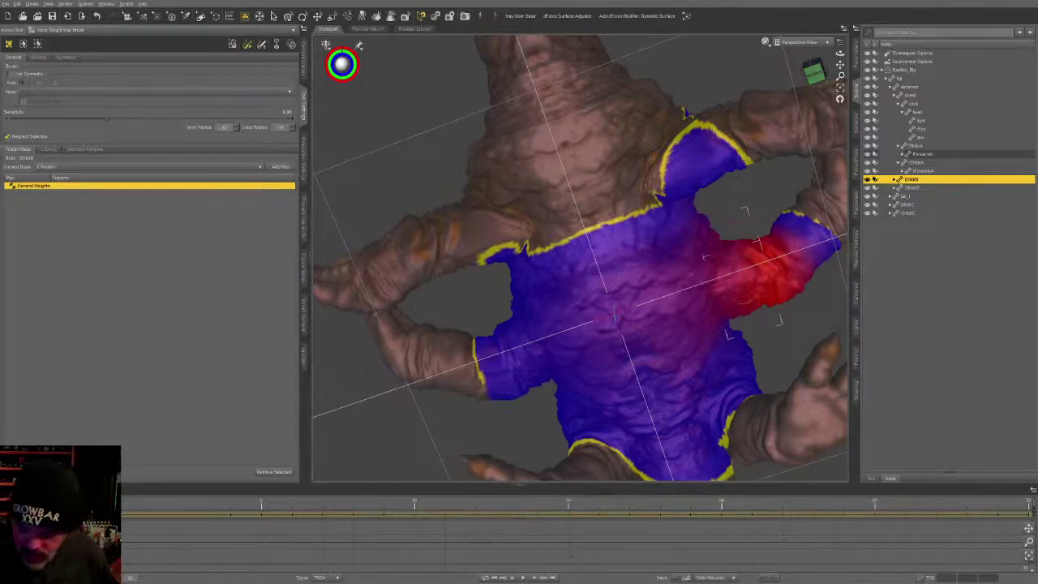
{"action": "mouse_move", "coordinate": [744, 354]}
{"action": "left_mouse_down", "text": "alt"}
{"action": "mouse_move", "coordinate": [667, 422]}
{"action": "mouse_move", "coordinate": [656, 456]}
{"action": "mouse_move", "coordinate": [713, 464]}
{"action": "left_mouse_up", "text": "alt"}
{"action": "middle_click_drag", "start_coordinate": [690, 319], "coordinate": [677, 268]}
{"action": "mouse_move", "coordinate": [703, 369]}
{"action": "left_mouse_down"}
{"action": "mouse_move", "coordinate": [617, 375]}
{"action": "mouse_move", "coordinate": [539, 304]}
{"action": "mouse_move", "coordinate": [483, 183]}
{"action": "mouse_move", "coordinate": [468, 223]}
{"action": "mouse_move", "coordinate": [528, 244]}
{"action": "mouse_move", "coordinate": [600, 227]}
{"action": "mouse_move", "coordinate": [591, 215]}
{"action": "mouse_move", "coordinate": [640, 268]}
{"action": "mouse_move", "coordinate": [634, 260]}
{"action": "left_mouse_up"}
{"action": "left_click_drag", "start_coordinate": [639, 181], "coordinate": [625, 223], "text": "ctrl+alt"}
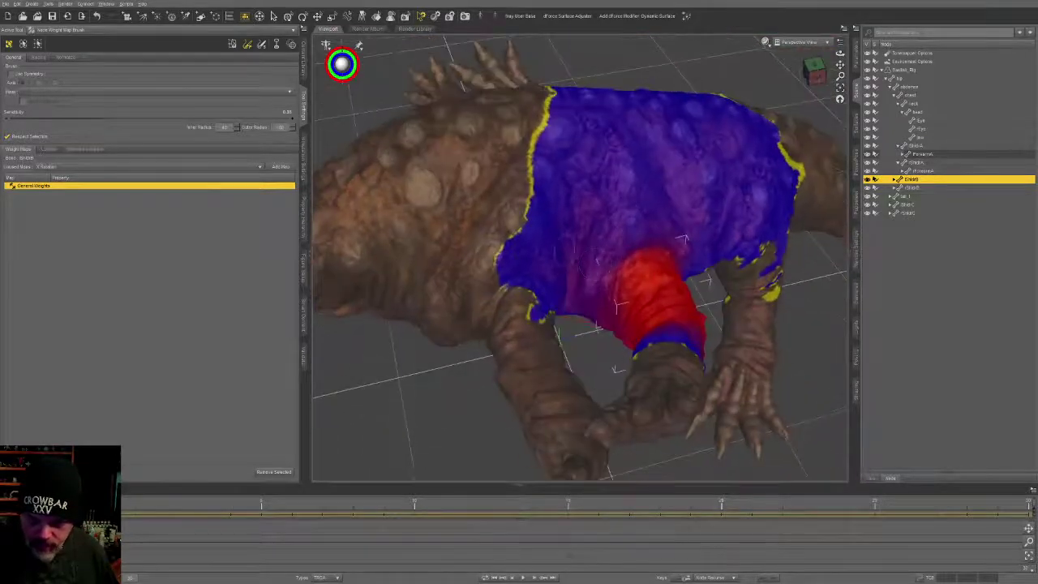
Step: Erase the left middle upper leg bone's weights from the back, flank and belly, keeping them around the leg, and undo the last stroke
{"action": "mouse_move", "coordinate": [523, 264]}
{"action": "left_mouse_down", "text": "alt"}
{"action": "mouse_move", "coordinate": [542, 285]}
{"action": "mouse_move", "coordinate": [561, 280]}
{"action": "mouse_move", "coordinate": [543, 214]}
{"action": "mouse_move", "coordinate": [657, 154]}
{"action": "mouse_move", "coordinate": [722, 211]}
{"action": "mouse_move", "coordinate": [609, 101]}
{"action": "mouse_move", "coordinate": [779, 243]}
{"action": "mouse_move", "coordinate": [769, 283]}
{"action": "mouse_move", "coordinate": [727, 221]}
{"action": "mouse_move", "coordinate": [586, 197]}
{"action": "mouse_move", "coordinate": [673, 203]}
{"action": "mouse_move", "coordinate": [697, 227]}
{"action": "mouse_move", "coordinate": [704, 274]}
{"action": "mouse_move", "coordinate": [567, 341]}
{"action": "mouse_move", "coordinate": [519, 259]}
{"action": "mouse_move", "coordinate": [430, 365]}
{"action": "left_mouse_up", "text": "alt"}
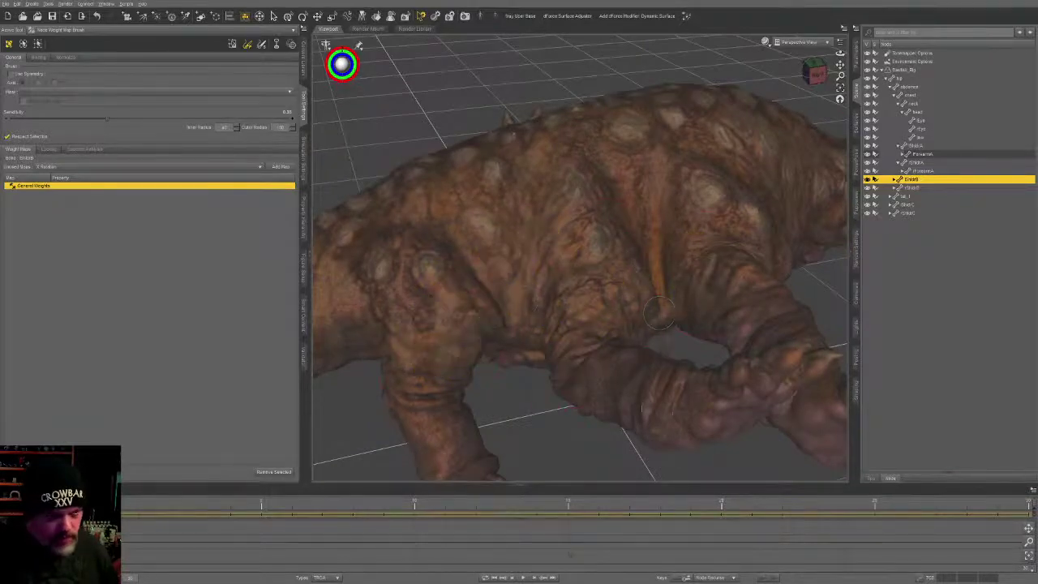
{"action": "mouse_move", "coordinate": [659, 313]}
{"action": "left_mouse_down", "text": "ctrl+alt"}
{"action": "mouse_move", "coordinate": [600, 174]}
{"action": "mouse_move", "coordinate": [559, 211]}
{"action": "mouse_move", "coordinate": [479, 178]}
{"action": "mouse_move", "coordinate": [455, 154]}
{"action": "mouse_move", "coordinate": [705, 219]}
{"action": "left_mouse_up", "text": "ctrl+alt"}
{"action": "left_click_drag", "start_coordinate": [776, 350], "coordinate": [681, 361], "text": "ctrl+alt"}
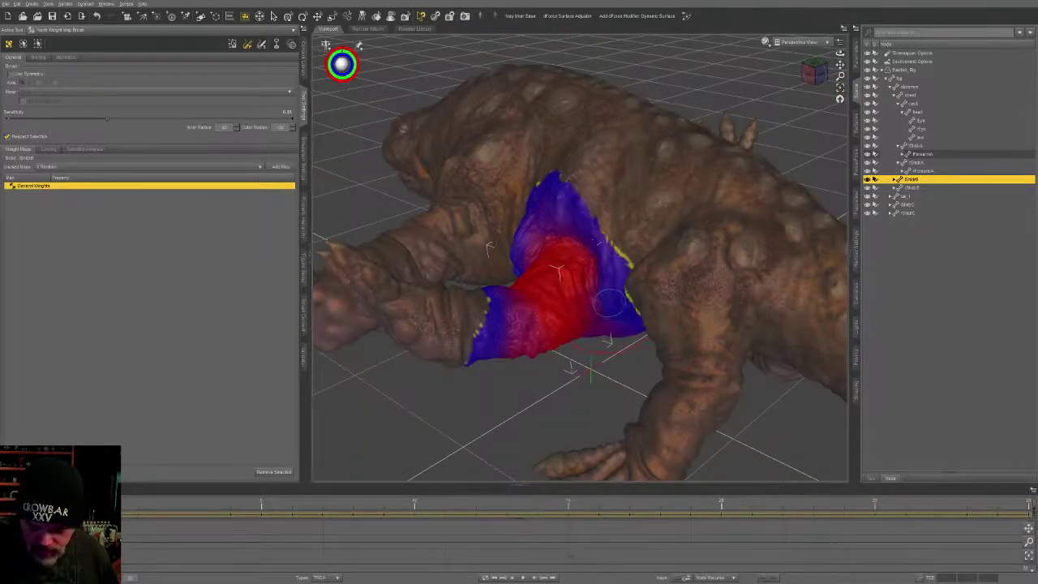
{"action": "mouse_move", "coordinate": [620, 308]}
{"action": "left_mouse_down", "text": "ctrl+alt"}
{"action": "mouse_move", "coordinate": [666, 278]}
{"action": "mouse_move", "coordinate": [630, 298]}
{"action": "left_mouse_up", "text": "ctrl+alt"}
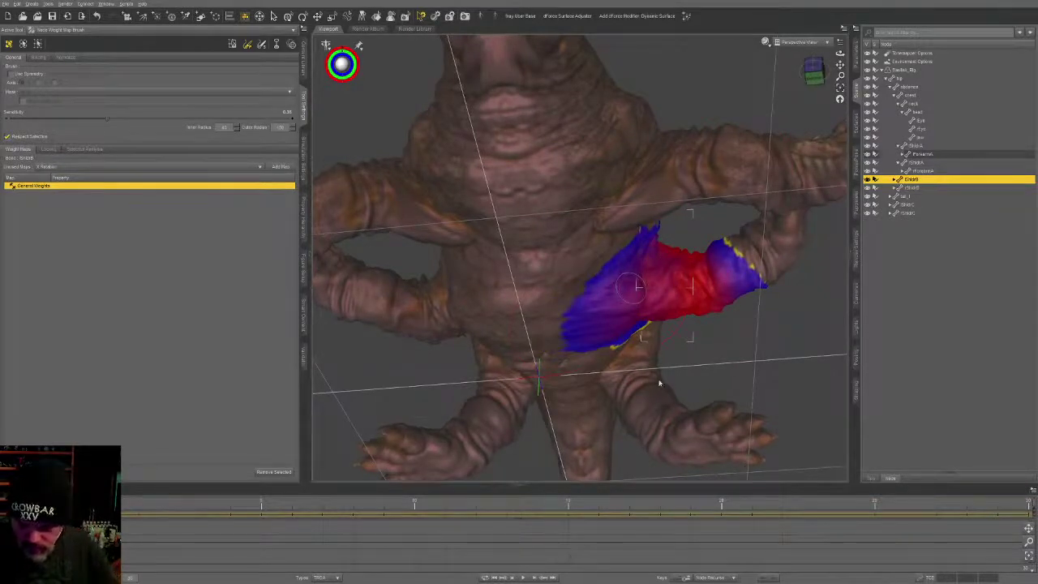
{"action": "key", "text": "ctrl+z"}
Step: Select the abdomen bone and paint its weights at full strength across the centre of the belly
{"action": "left_click_drag", "start_coordinate": [657, 378], "coordinate": [646, 269], "text": "ctrl+alt"}
{"action": "left_click", "coordinate": [568, 293]}
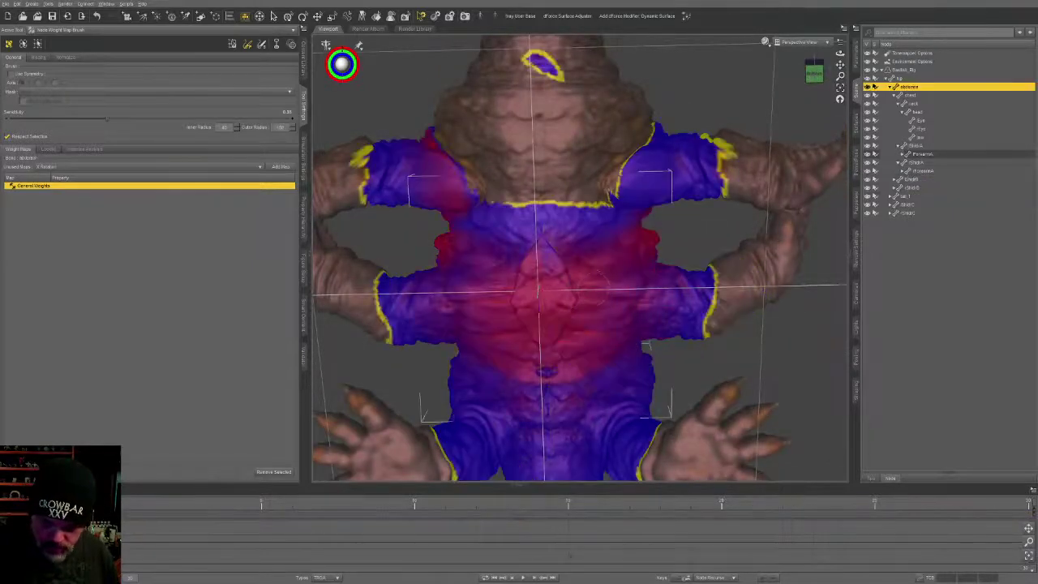
{"action": "mouse_move", "coordinate": [566, 292]}
{"action": "left_mouse_down"}
{"action": "mouse_move", "coordinate": [561, 280]}
{"action": "mouse_move", "coordinate": [534, 316]}
{"action": "mouse_move", "coordinate": [541, 334]}
{"action": "left_mouse_up"}
{"action": "mouse_move", "coordinate": [553, 245]}
{"action": "left_mouse_down"}
{"action": "mouse_move", "coordinate": [537, 357]}
{"action": "mouse_move", "coordinate": [548, 372]}
{"action": "left_mouse_up"}
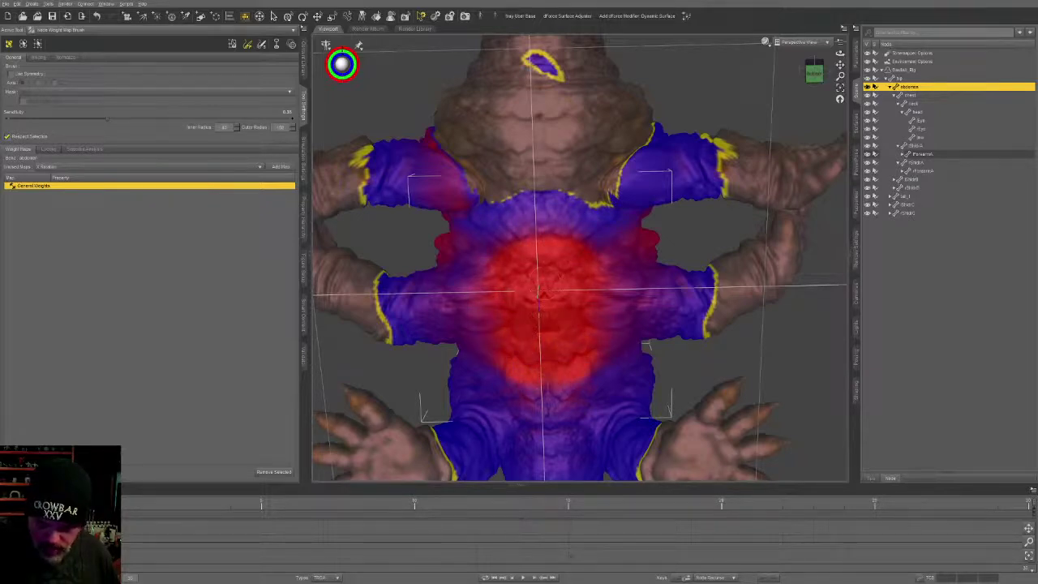
{"action": "left_click_drag", "start_coordinate": [509, 256], "coordinate": [532, 332]}
Step: Strengthen the abdomen bone's weights down the left flank between the front and middle legs, and undo the last stroke
{"action": "mouse_move", "coordinate": [575, 300]}
{"action": "middle_mouse_down"}
{"action": "mouse_move", "coordinate": [661, 267]}
{"action": "mouse_move", "coordinate": [777, 199]}
{"action": "middle_mouse_up"}
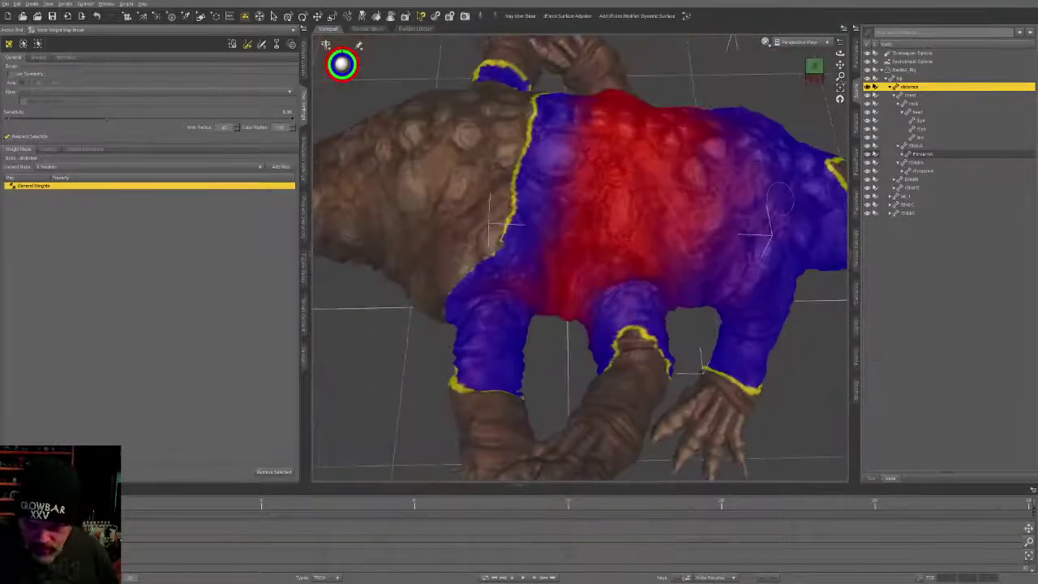
{"action": "left_click_drag", "start_coordinate": [582, 302], "coordinate": [599, 276]}
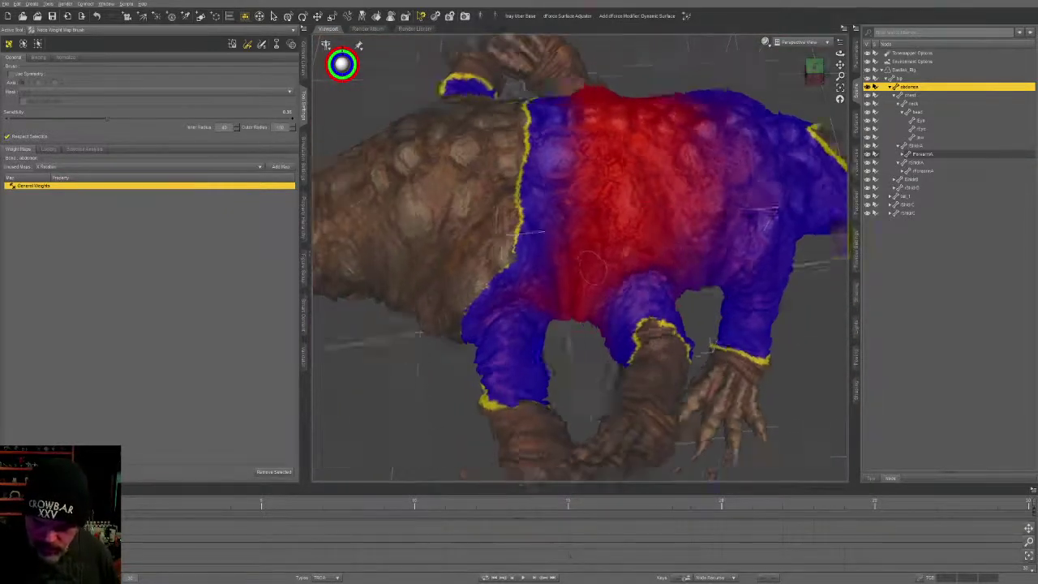
{"action": "mouse_move", "coordinate": [657, 271]}
{"action": "middle_mouse_down"}
{"action": "mouse_move", "coordinate": [671, 305]}
{"action": "mouse_move", "coordinate": [628, 293]}
{"action": "mouse_move", "coordinate": [645, 347]}
{"action": "middle_mouse_up"}
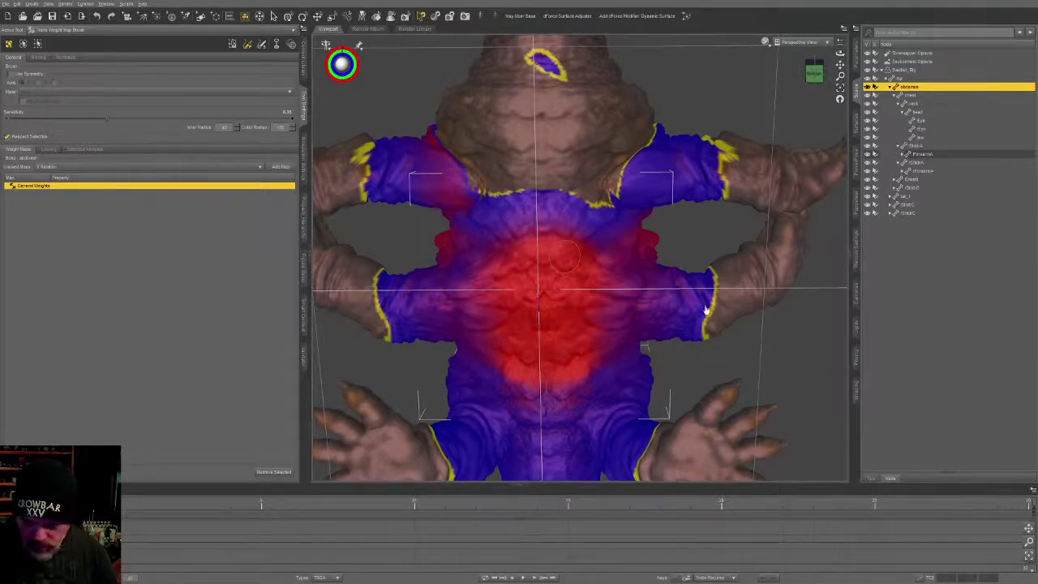
{"action": "middle_click_drag", "start_coordinate": [686, 357], "coordinate": [672, 264]}
{"action": "key", "text": "ctrl+z"}
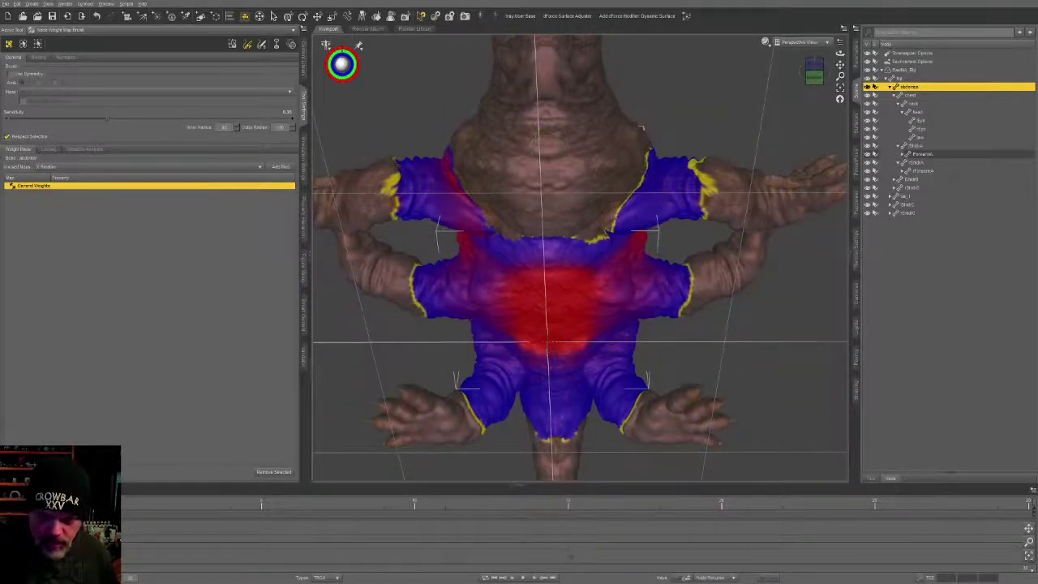
Step: Select the left rear upper leg bone and erase its stray weights from the belly, middle legs and right rear leg
{"action": "mouse_move", "coordinate": [560, 154]}
{"action": "middle_mouse_down"}
{"action": "mouse_move", "coordinate": [562, 317]}
{"action": "mouse_move", "coordinate": [558, 124]}
{"action": "middle_mouse_up"}
{"action": "left_click", "coordinate": [653, 337]}
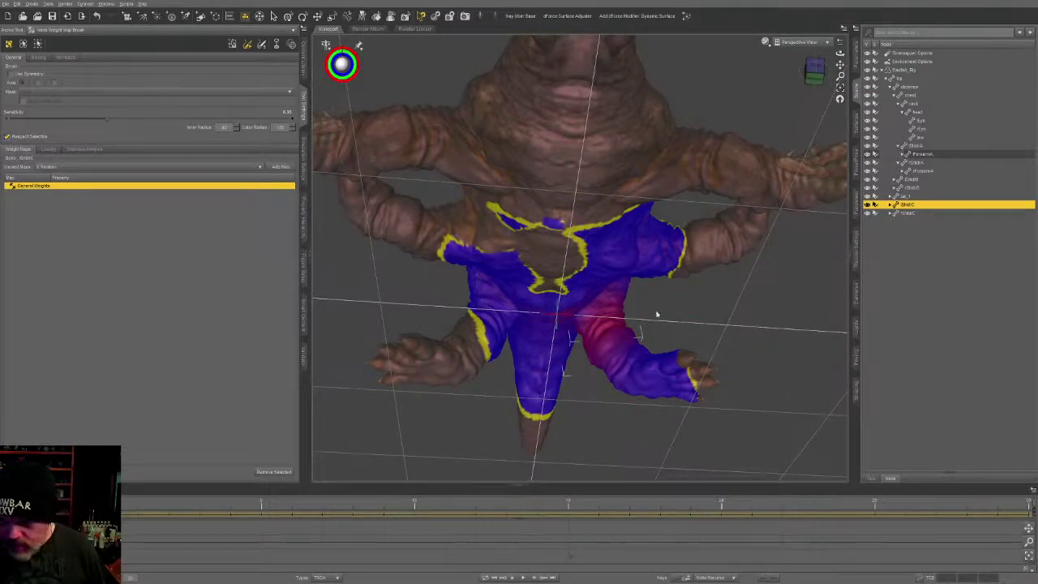
{"action": "mouse_move", "coordinate": [653, 244]}
{"action": "left_mouse_down"}
{"action": "mouse_move", "coordinate": [535, 226]}
{"action": "mouse_move", "coordinate": [478, 244]}
{"action": "mouse_move", "coordinate": [523, 255]}
{"action": "mouse_move", "coordinate": [490, 329]}
{"action": "mouse_move", "coordinate": [519, 315]}
{"action": "left_mouse_up"}
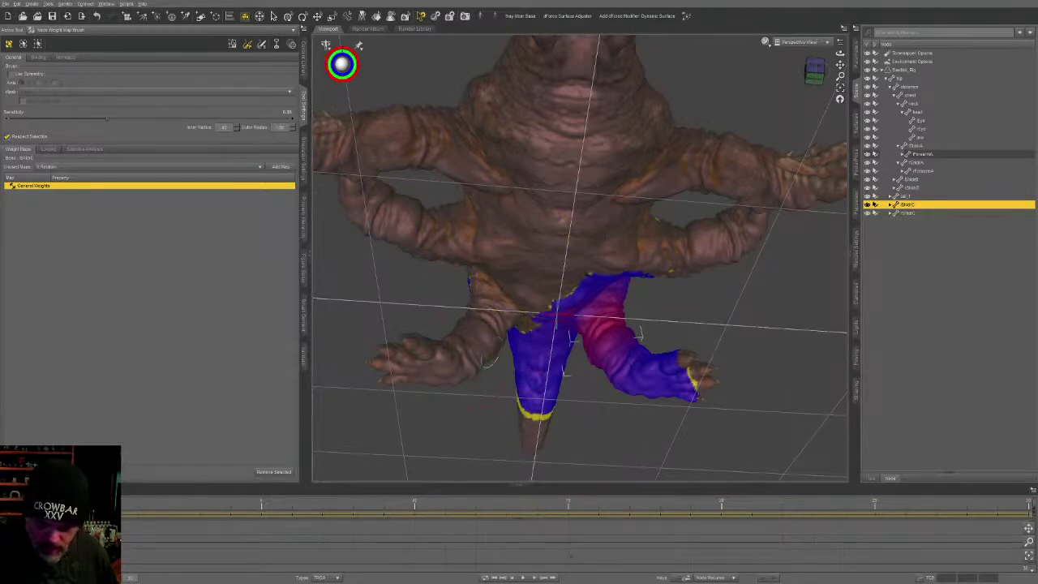
Step: Erase the left rear upper leg bone's stray weights from the belly ahead of the leg and the underside of the tail
{"action": "mouse_move", "coordinate": [520, 325]}
{"action": "middle_mouse_down"}
{"action": "mouse_move", "coordinate": [519, 296]}
{"action": "mouse_move", "coordinate": [523, 309]}
{"action": "middle_mouse_up"}
{"action": "mouse_move", "coordinate": [536, 373]}
{"action": "left_mouse_down"}
{"action": "mouse_move", "coordinate": [516, 402]}
{"action": "mouse_move", "coordinate": [550, 409]}
{"action": "mouse_move", "coordinate": [542, 363]}
{"action": "left_mouse_up"}
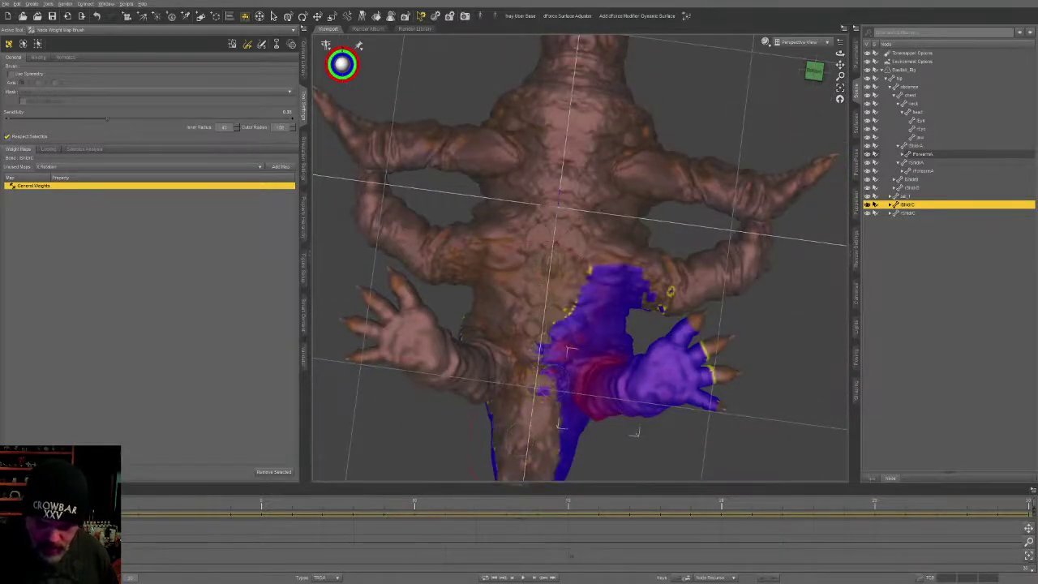
{"action": "middle_click_drag", "start_coordinate": [541, 363], "coordinate": [545, 207]}
{"action": "mouse_move", "coordinate": [537, 344]}
{"action": "left_mouse_down"}
{"action": "mouse_move", "coordinate": [554, 276]}
{"action": "mouse_move", "coordinate": [519, 240]}
{"action": "left_mouse_up"}
{"action": "middle_click_drag", "start_coordinate": [620, 118], "coordinate": [580, 134]}
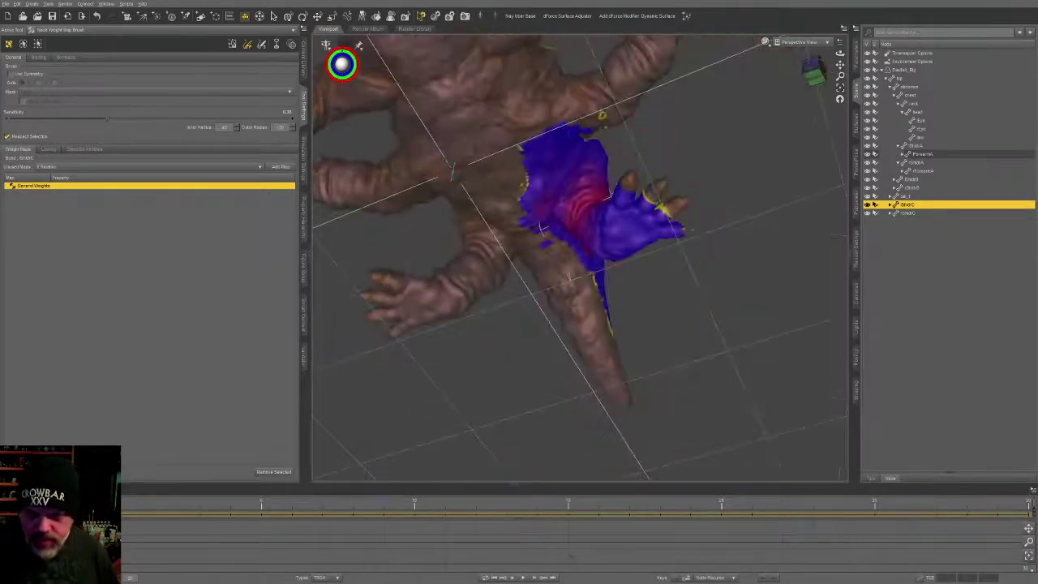
{"action": "mouse_move", "coordinate": [586, 128]}
{"action": "left_mouse_down"}
{"action": "mouse_move", "coordinate": [535, 142]}
{"action": "mouse_move", "coordinate": [528, 184]}
{"action": "left_mouse_up"}
{"action": "left_click_drag", "start_coordinate": [557, 144], "coordinate": [533, 193]}
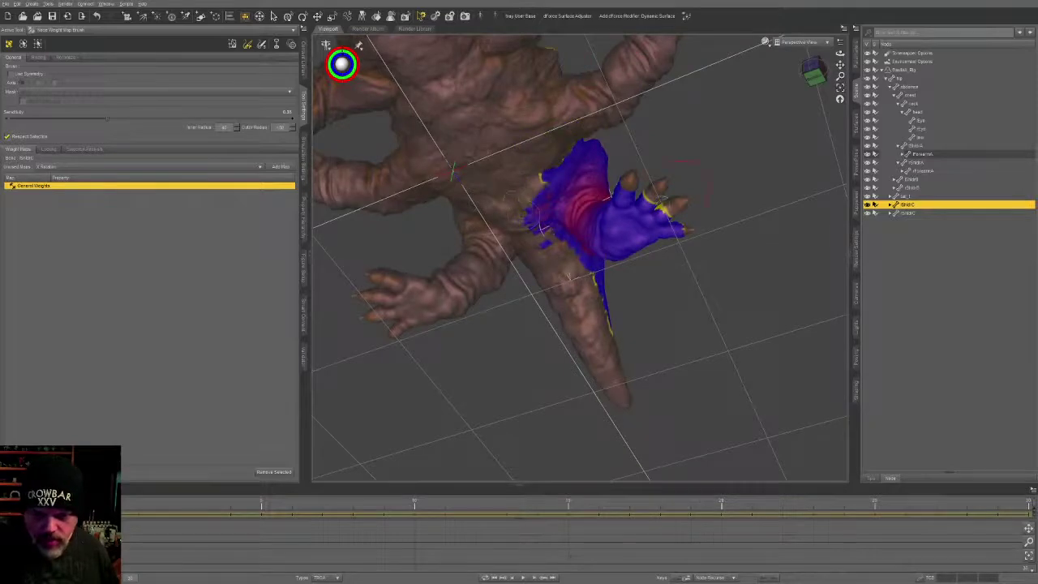
Step: Erase the left rear upper leg bone's weights from the spine and the upper left flank above the leg
{"action": "middle_click_drag", "start_coordinate": [537, 106], "coordinate": [550, 171]}
{"action": "mouse_move", "coordinate": [479, 142]}
{"action": "left_mouse_down"}
{"action": "mouse_move", "coordinate": [459, 166]}
{"action": "mouse_move", "coordinate": [507, 114]}
{"action": "left_mouse_up"}
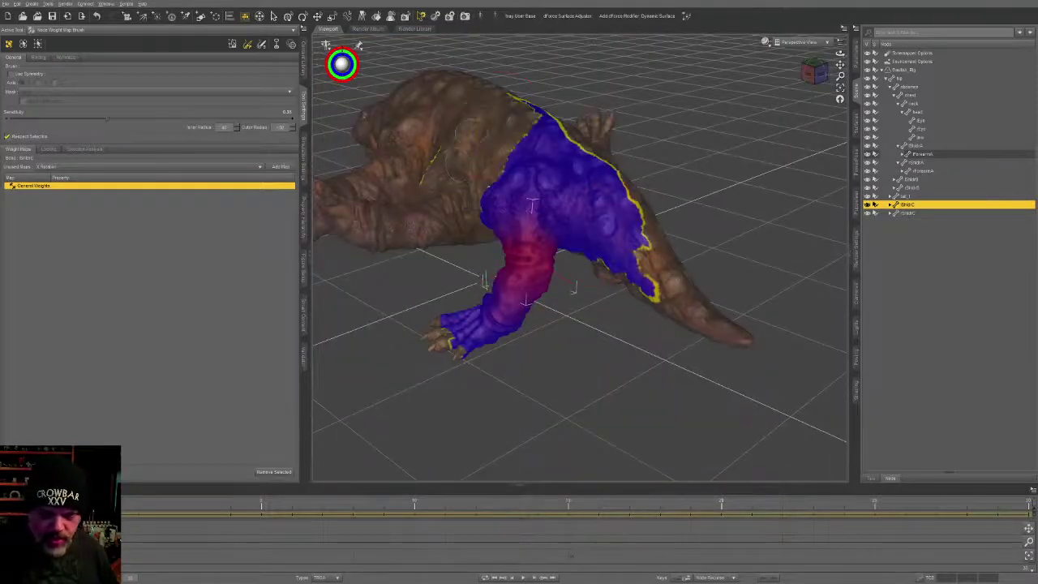
{"action": "middle_click_drag", "start_coordinate": [445, 152], "coordinate": [495, 159]}
{"action": "left_click_drag", "start_coordinate": [515, 125], "coordinate": [529, 148]}
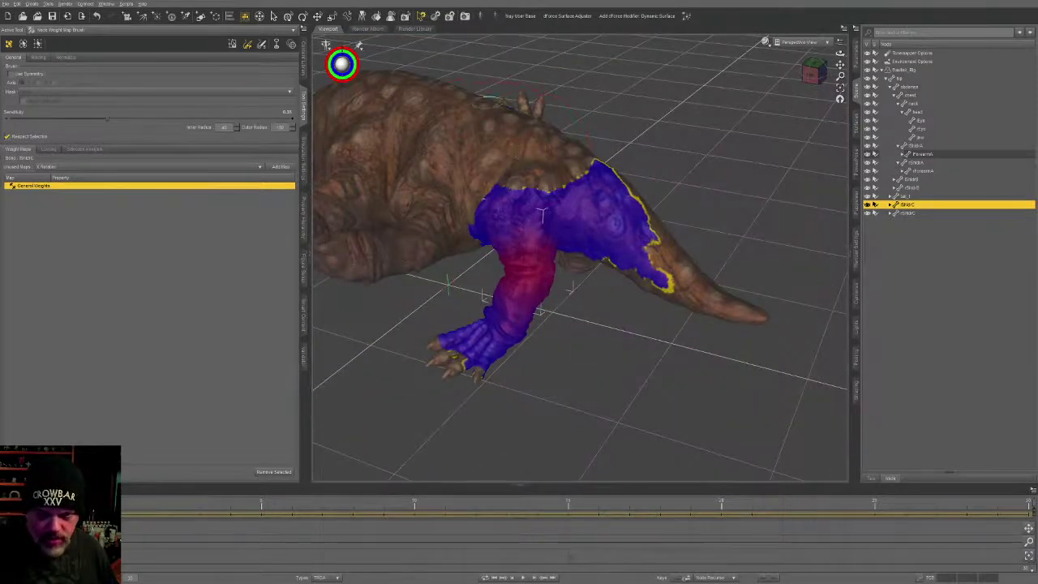
{"action": "middle_click_drag", "start_coordinate": [568, 171], "coordinate": [495, 144]}
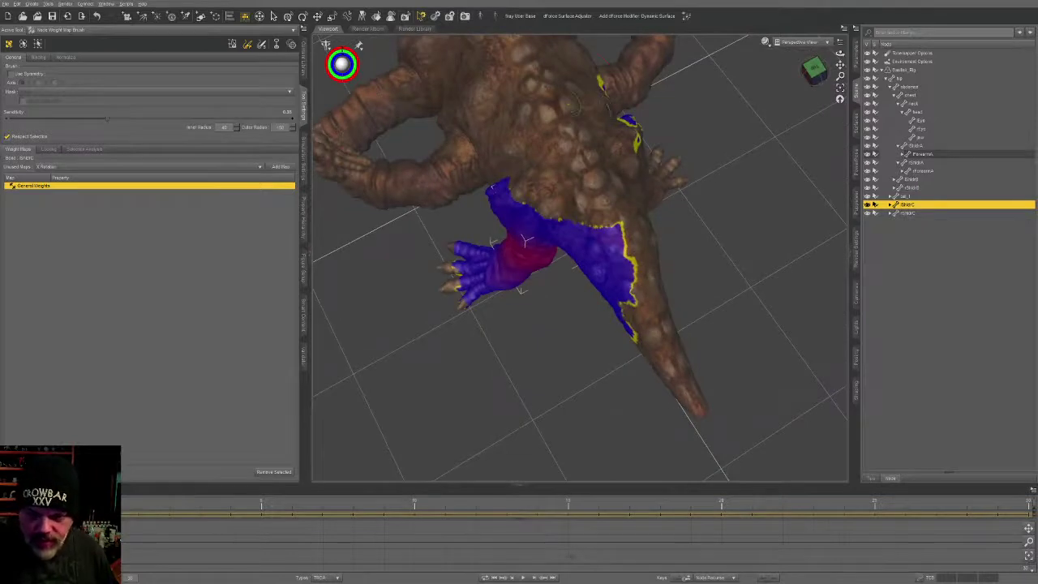
Step: Erase the left rear upper leg bone's weights from the left side of the tail base and trim them around the hip
{"action": "middle_click_drag", "start_coordinate": [525, 241], "coordinate": [523, 258]}
{"action": "mouse_move", "coordinate": [679, 225]}
{"action": "middle_mouse_down"}
{"action": "mouse_move", "coordinate": [674, 211]}
{"action": "mouse_move", "coordinate": [706, 214]}
{"action": "mouse_move", "coordinate": [674, 215]}
{"action": "mouse_move", "coordinate": [686, 157]}
{"action": "middle_mouse_up"}
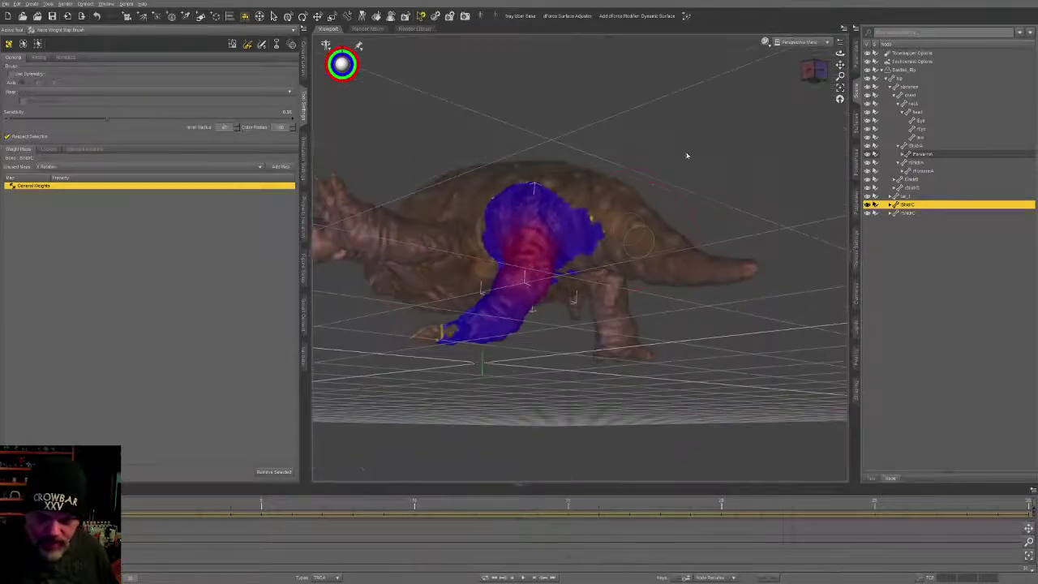
{"action": "middle_click_drag", "start_coordinate": [534, 188], "coordinate": [547, 208]}
{"action": "mouse_move", "coordinate": [549, 266]}
{"action": "left_mouse_down"}
{"action": "mouse_move", "coordinate": [532, 289]}
{"action": "mouse_move", "coordinate": [571, 284]}
{"action": "mouse_move", "coordinate": [527, 306]}
{"action": "mouse_move", "coordinate": [491, 291]}
{"action": "left_mouse_up"}
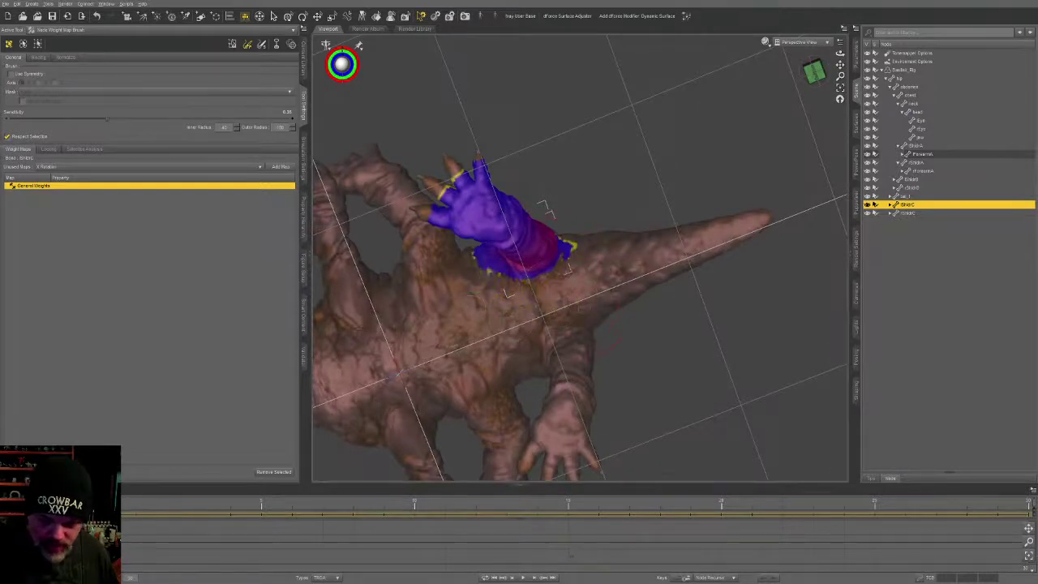
{"action": "middle_click_drag", "start_coordinate": [520, 325], "coordinate": [538, 352]}
Step: Rotate the rear upper legs up and forward to test how the hips bend
{"action": "key", "text": "ctrl+alt+r"}
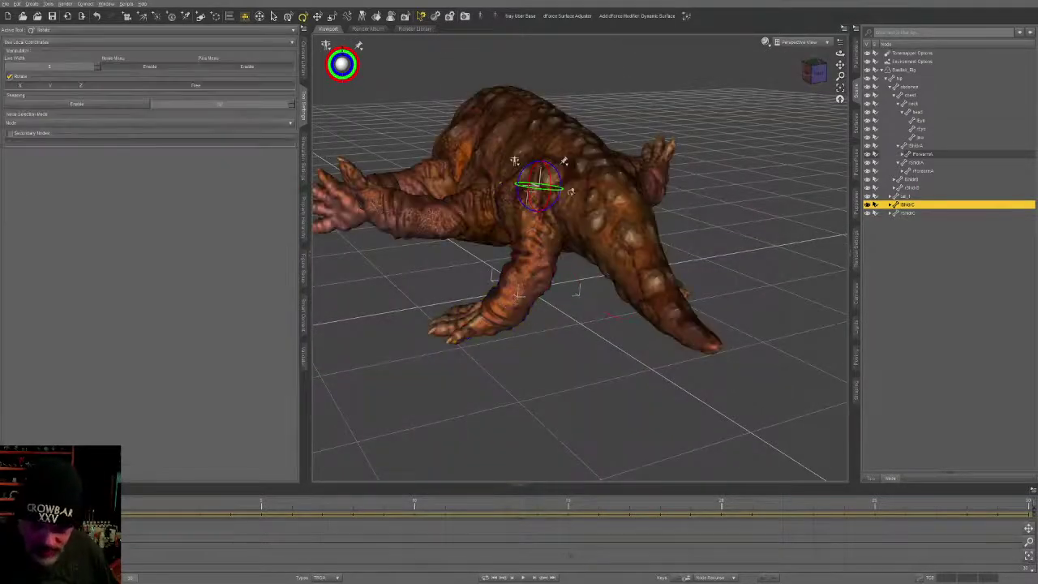
{"action": "left_click_drag", "start_coordinate": [557, 174], "coordinate": [562, 187]}
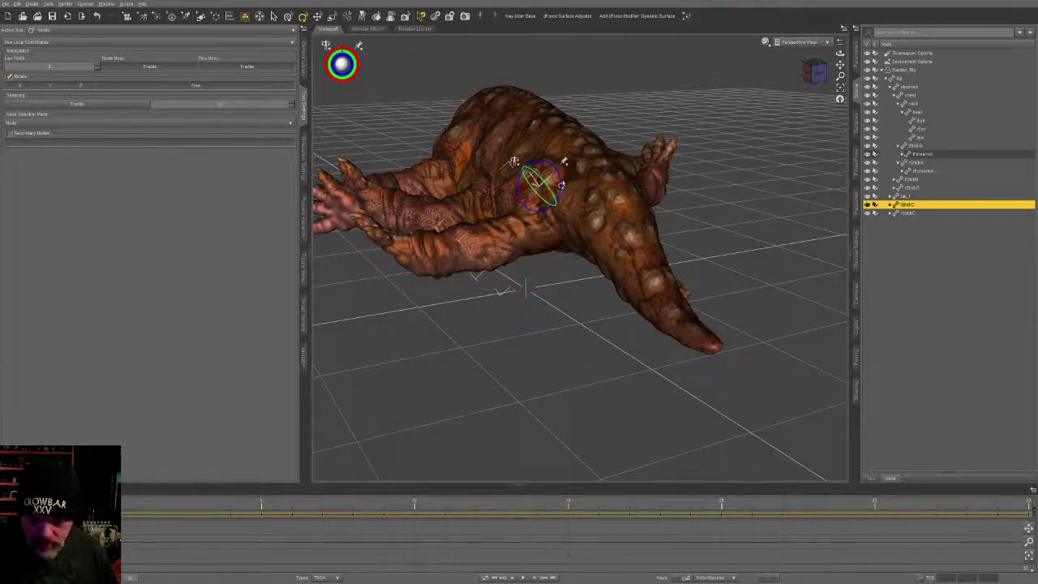
{"action": "left_click_drag", "start_coordinate": [562, 187], "coordinate": [644, 290]}
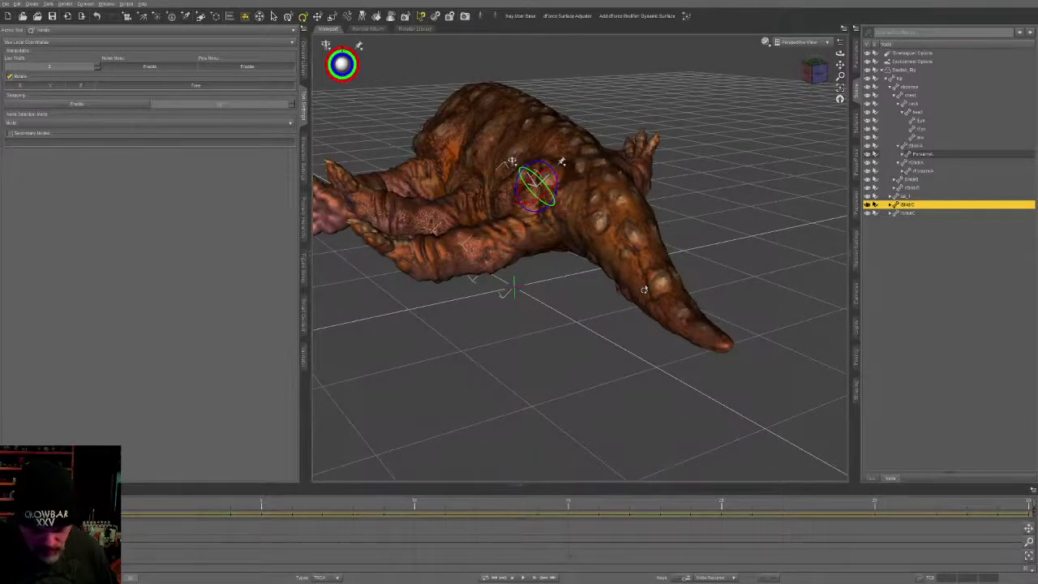
{"action": "key", "text": "ctrl+z"}
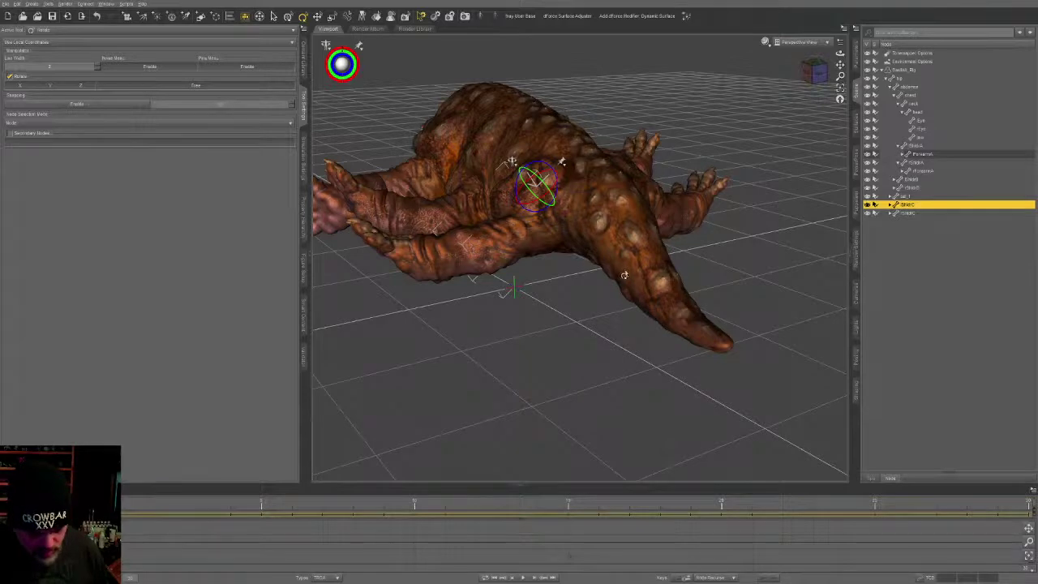
Step: Select the hip bone in weight painting and paint its weights at full strength over the right hip and flank
{"action": "key", "text": "alt+shift+w"}
{"action": "middle_click_drag", "start_coordinate": [626, 246], "coordinate": [718, 222]}
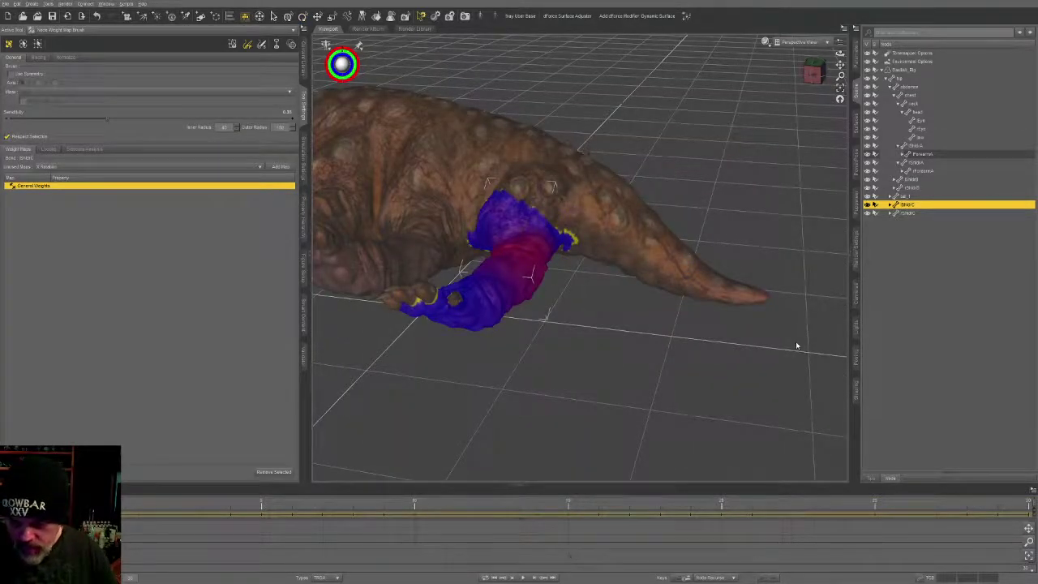
{"action": "middle_click_drag", "start_coordinate": [765, 273], "coordinate": [672, 366]}
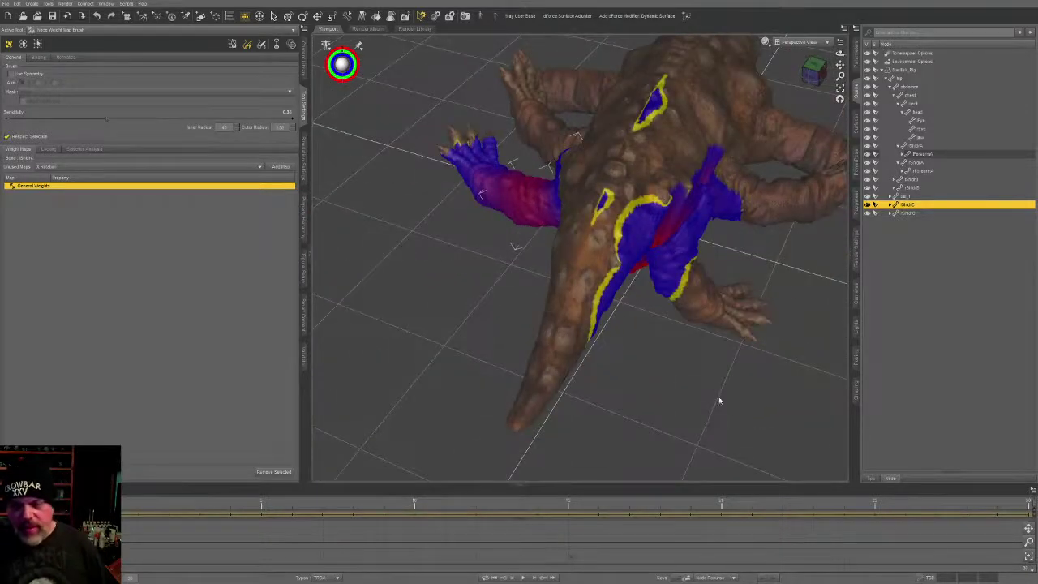
{"action": "middle_click_drag", "start_coordinate": [741, 368], "coordinate": [717, 282]}
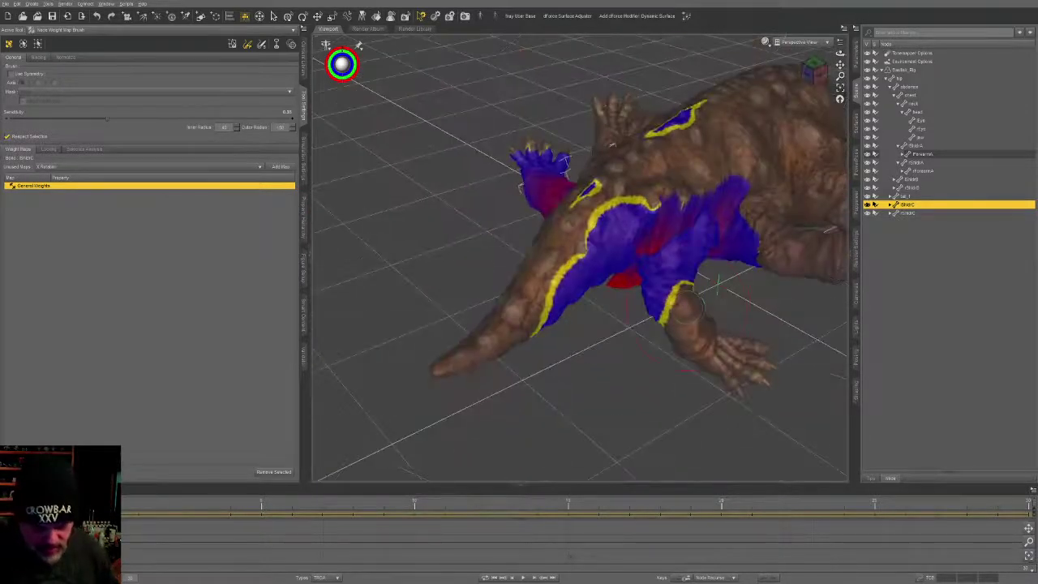
{"action": "left_click", "coordinate": [685, 308]}
{"action": "middle_click_drag", "start_coordinate": [678, 328], "coordinate": [681, 365]}
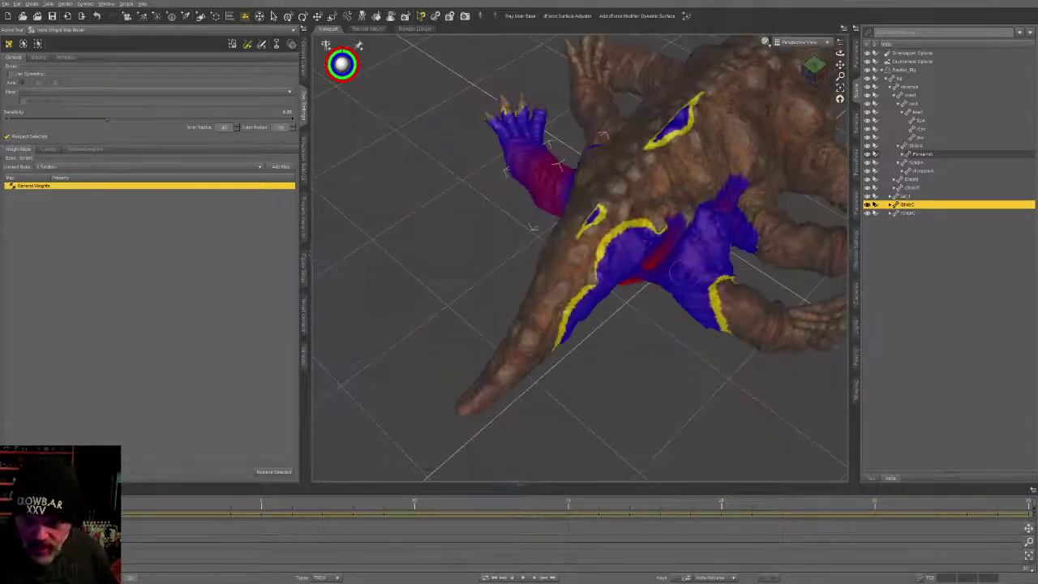
{"action": "left_click", "coordinate": [657, 193]}
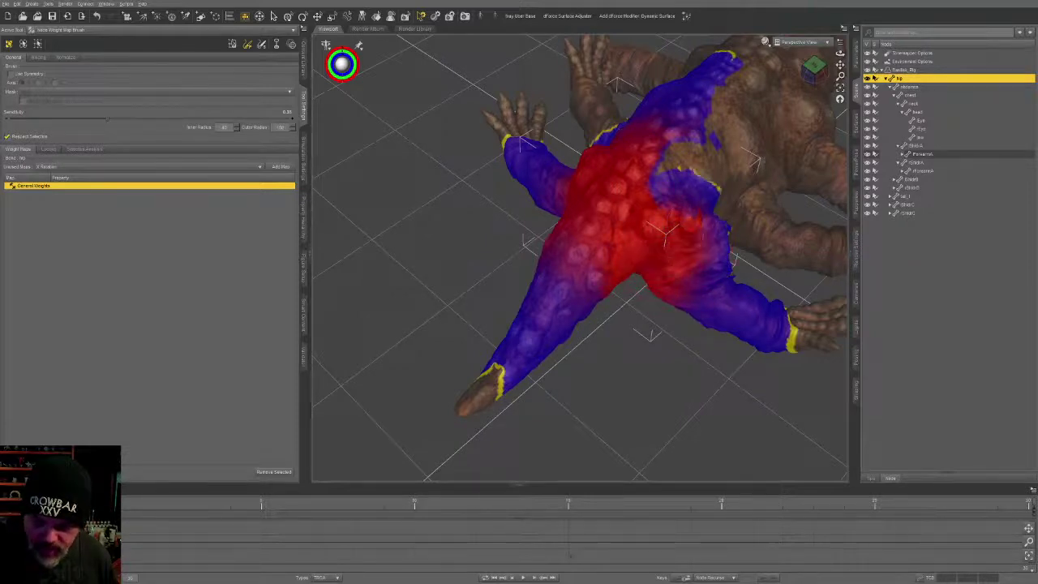
{"action": "left_click_drag", "start_coordinate": [653, 262], "coordinate": [700, 227], "text": "alt"}
{"action": "mouse_move", "coordinate": [653, 285]}
{"action": "left_mouse_down"}
{"action": "mouse_move", "coordinate": [659, 311]}
{"action": "mouse_move", "coordinate": [714, 235]}
{"action": "mouse_move", "coordinate": [642, 202]}
{"action": "left_mouse_up"}
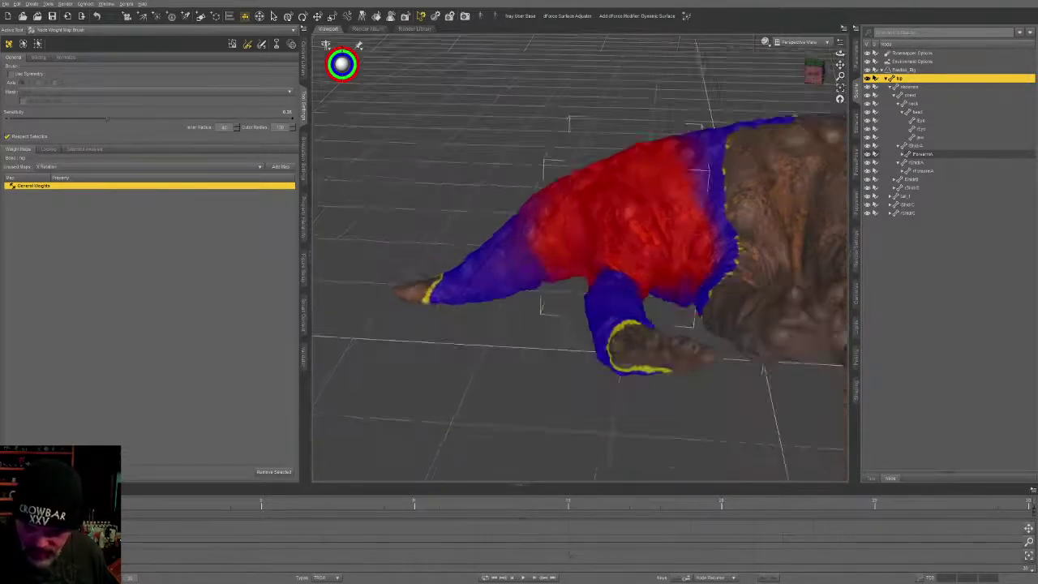
Step: Paint the hip bone's weights at full strength across the belly between the rear legs, and undo the last stroke
{"action": "left_click_drag", "start_coordinate": [695, 280], "coordinate": [693, 293], "text": "alt"}
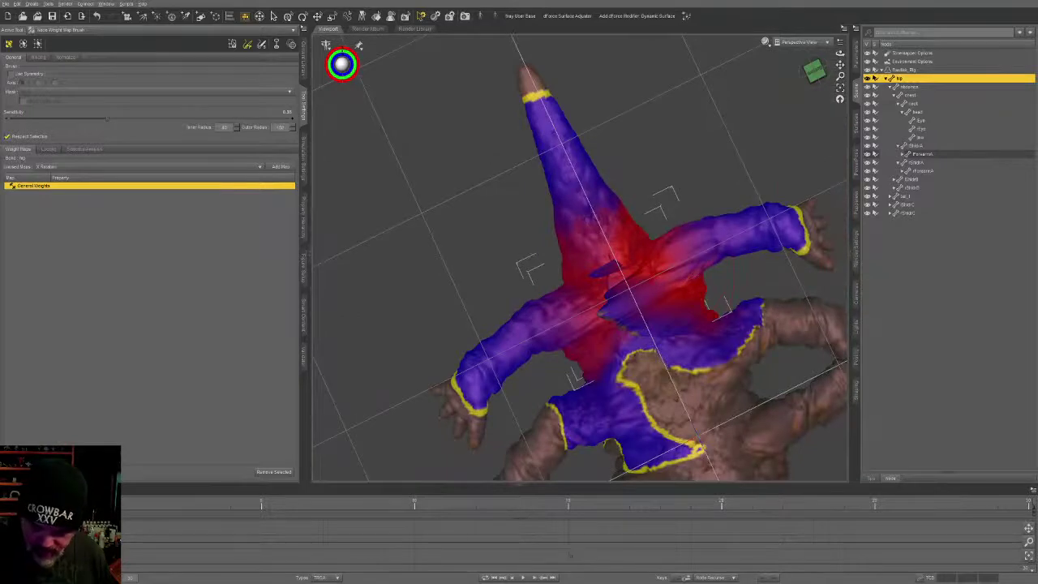
{"action": "mouse_move", "coordinate": [617, 284]}
{"action": "left_mouse_down"}
{"action": "mouse_move", "coordinate": [634, 312]}
{"action": "mouse_move", "coordinate": [625, 280]}
{"action": "mouse_move", "coordinate": [629, 294]}
{"action": "left_mouse_up"}
{"action": "mouse_move", "coordinate": [674, 333]}
{"action": "left_mouse_down"}
{"action": "mouse_move", "coordinate": [668, 314]}
{"action": "mouse_move", "coordinate": [730, 349]}
{"action": "left_mouse_up"}
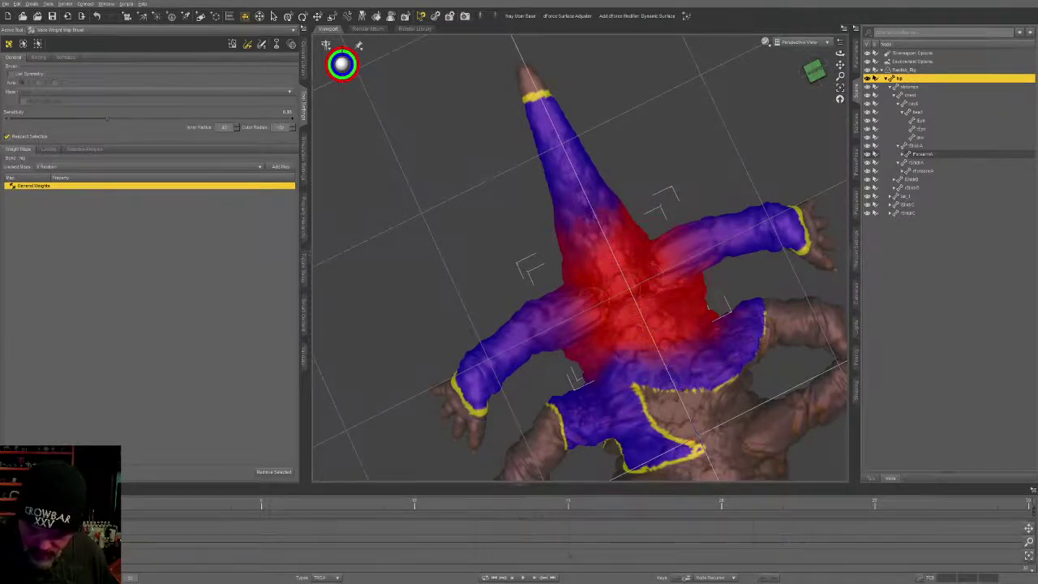
{"action": "mouse_move", "coordinate": [594, 298]}
{"action": "left_mouse_down"}
{"action": "mouse_move", "coordinate": [567, 307]}
{"action": "mouse_move", "coordinate": [593, 295]}
{"action": "left_mouse_up"}
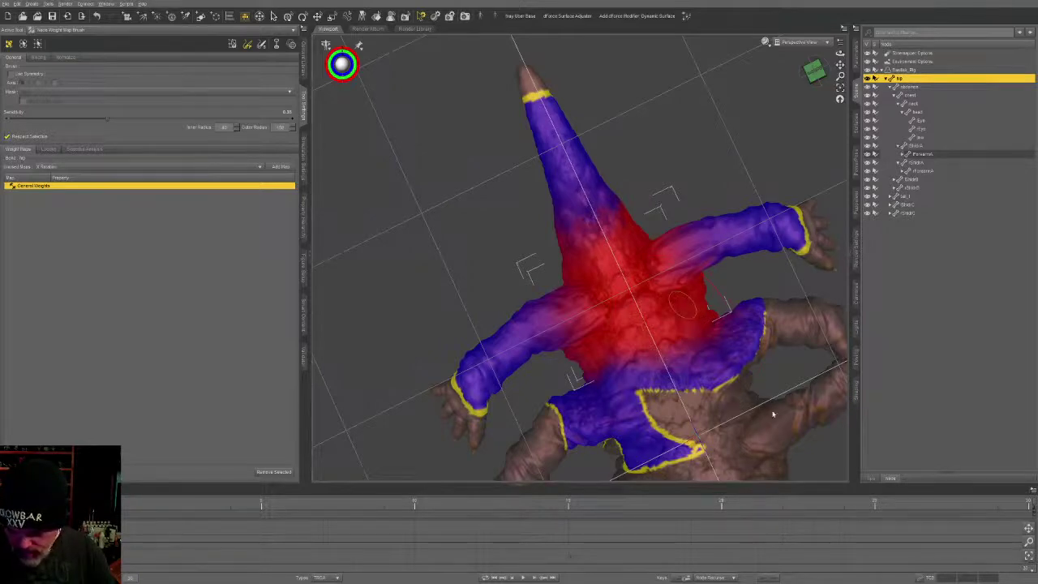
{"action": "key", "text": "ctrl+z"}
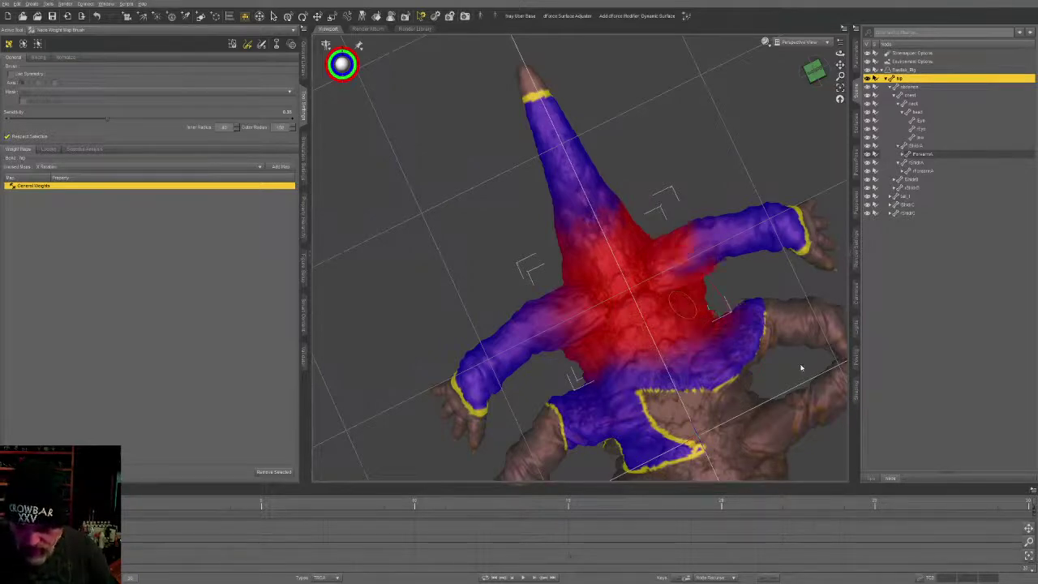
Step: Erase the hip bone's stray weights from the left middle leg and the adjoining belly
{"action": "scroll", "coordinate": [777, 357], "scroll_direction": "down", "scroll_amount": 2}
{"action": "middle_click_drag", "start_coordinate": [777, 357], "coordinate": [707, 364]}
{"action": "mouse_move", "coordinate": [652, 378]}
{"action": "left_mouse_down", "text": "alt"}
{"action": "mouse_move", "coordinate": [560, 414]}
{"action": "mouse_move", "coordinate": [562, 436]}
{"action": "mouse_move", "coordinate": [669, 360]}
{"action": "mouse_move", "coordinate": [610, 415]}
{"action": "mouse_move", "coordinate": [567, 365]}
{"action": "mouse_move", "coordinate": [617, 341]}
{"action": "mouse_move", "coordinate": [568, 390]}
{"action": "mouse_move", "coordinate": [649, 349]}
{"action": "mouse_move", "coordinate": [559, 385]}
{"action": "mouse_move", "coordinate": [604, 388]}
{"action": "left_mouse_up", "text": "alt"}
{"action": "mouse_move", "coordinate": [604, 388]}
{"action": "middle_mouse_down"}
{"action": "mouse_move", "coordinate": [620, 267]}
{"action": "mouse_move", "coordinate": [667, 261]}
{"action": "middle_mouse_up"}
{"action": "mouse_move", "coordinate": [664, 195]}
{"action": "middle_mouse_down"}
{"action": "mouse_move", "coordinate": [746, 278]}
{"action": "mouse_move", "coordinate": [680, 247]}
{"action": "mouse_move", "coordinate": [634, 154]}
{"action": "middle_mouse_up"}
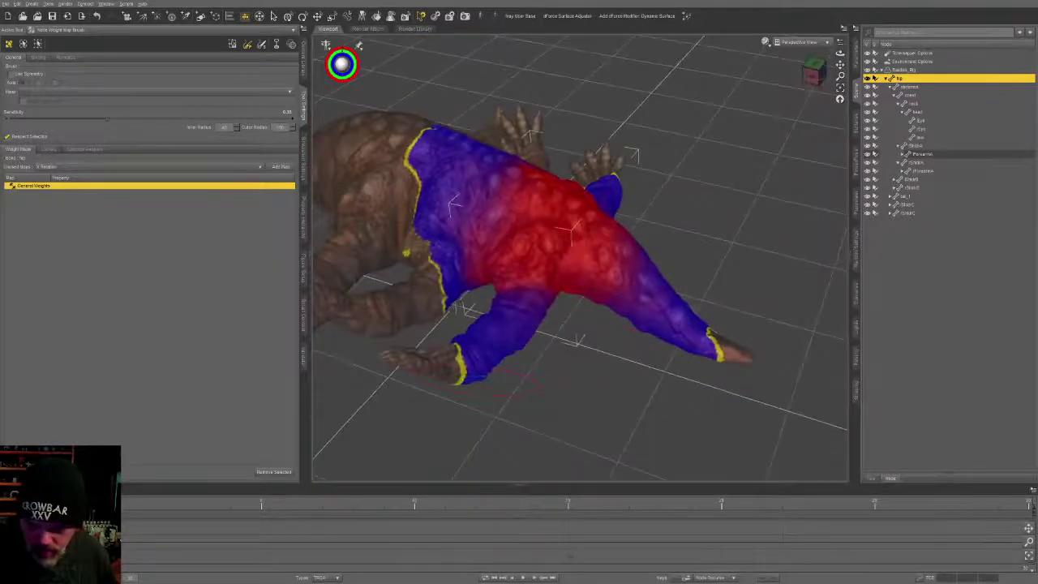
Step: Select the first tail bone and rotate it to test the bend at the base of the tail
{"action": "left_click", "coordinate": [689, 306]}
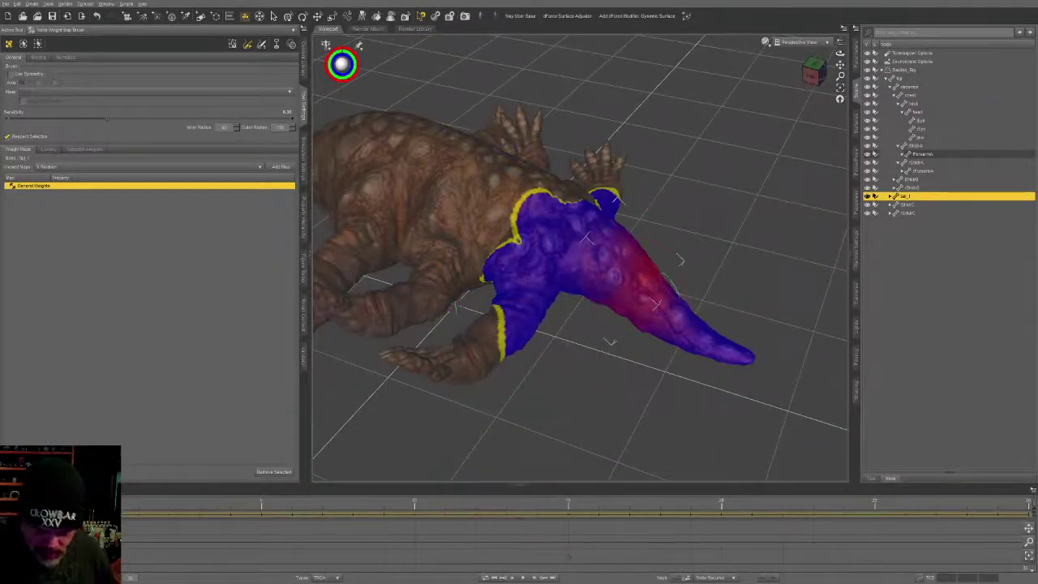
{"action": "key", "text": "ctrl+alt+r"}
{"action": "left_click_drag", "start_coordinate": [704, 322], "coordinate": [706, 279]}
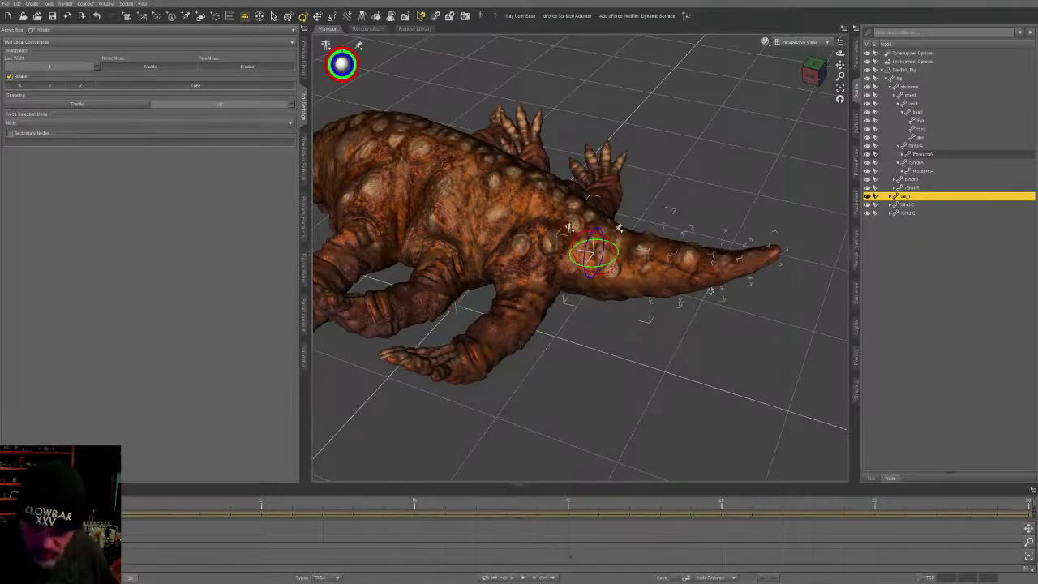
{"action": "left_click_drag", "start_coordinate": [730, 171], "coordinate": [748, 245]}
Step: Select the bones further along the tail and rotate them so the tip curls upward
{"action": "left_click", "coordinate": [662, 266]}
{"action": "left_click", "coordinate": [700, 256]}
{"action": "left_click_drag", "start_coordinate": [693, 264], "coordinate": [728, 215]}
{"action": "left_click", "coordinate": [711, 189]}
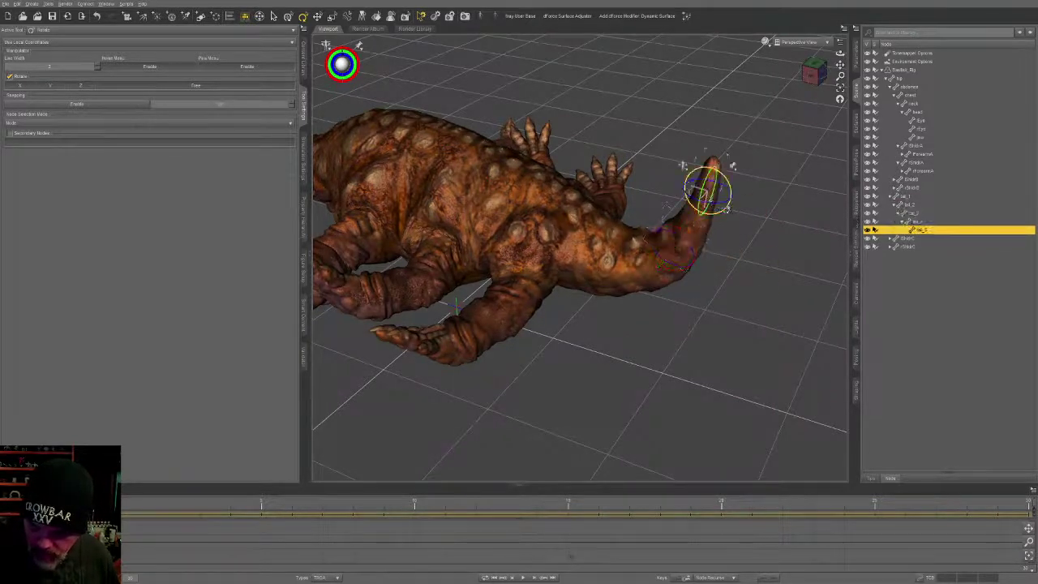
Step: Select the left rear upper leg bone and rotate it slightly to check the hip's deformation
{"action": "key", "text": "alt+shift+w"}
{"action": "mouse_move", "coordinate": [723, 219]}
{"action": "middle_mouse_down"}
{"action": "mouse_move", "coordinate": [758, 344]}
{"action": "mouse_move", "coordinate": [755, 292]}
{"action": "mouse_move", "coordinate": [601, 247]}
{"action": "middle_mouse_up"}
{"action": "left_click", "coordinate": [706, 269]}
{"action": "key", "text": "ctrl+r"}
{"action": "left_click_drag", "start_coordinate": [636, 298], "coordinate": [642, 296]}
Step: Erase the left rear upper leg bone's stray weights from the right flank, right rear leg, back and tail, and undo the last change
{"action": "key", "text": "ctrl+shift+w"}
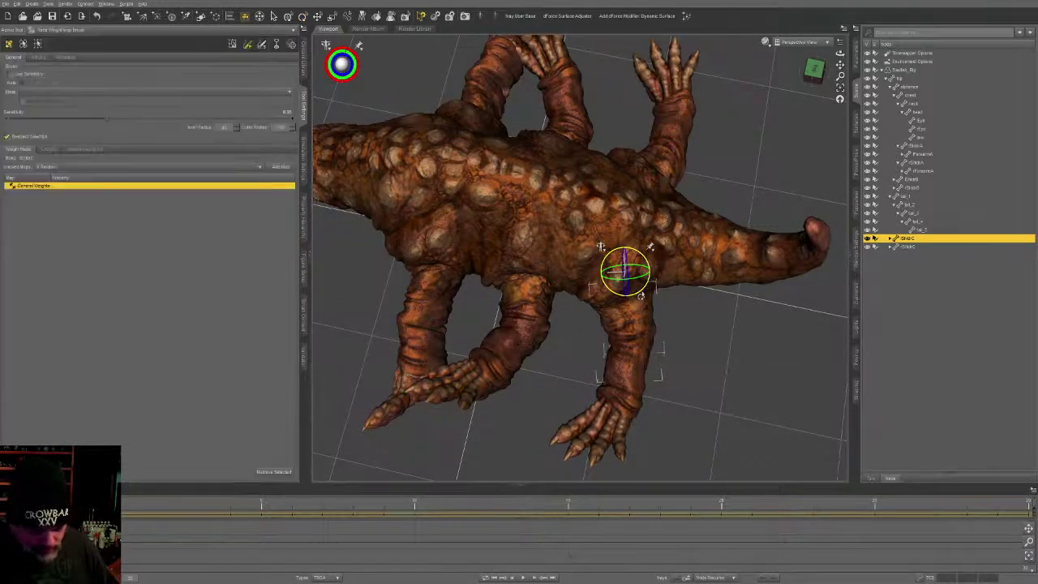
{"action": "middle_click_drag", "start_coordinate": [725, 256], "coordinate": [699, 237]}
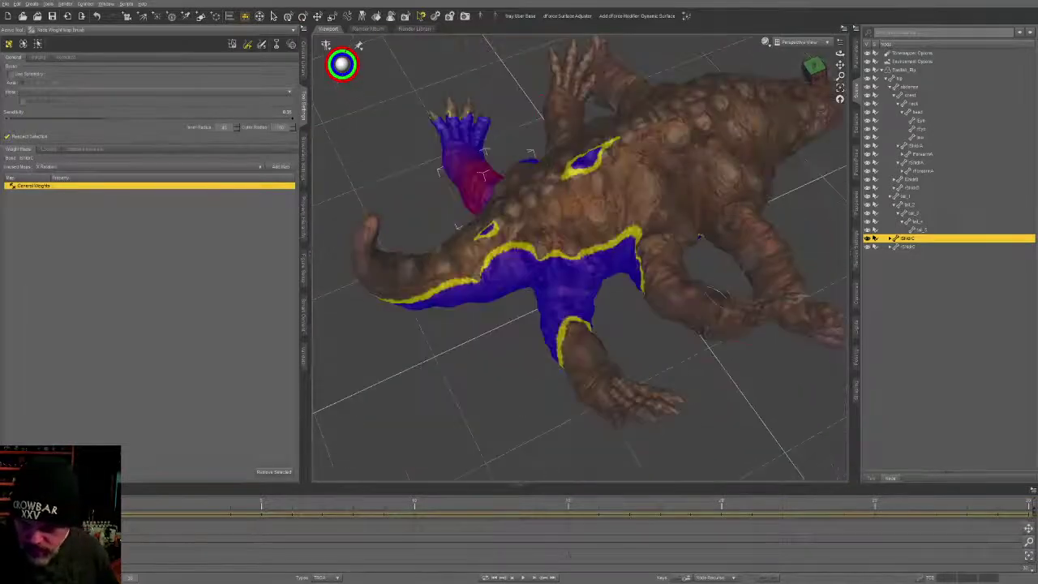
{"action": "left_click_drag", "start_coordinate": [633, 259], "coordinate": [594, 258]}
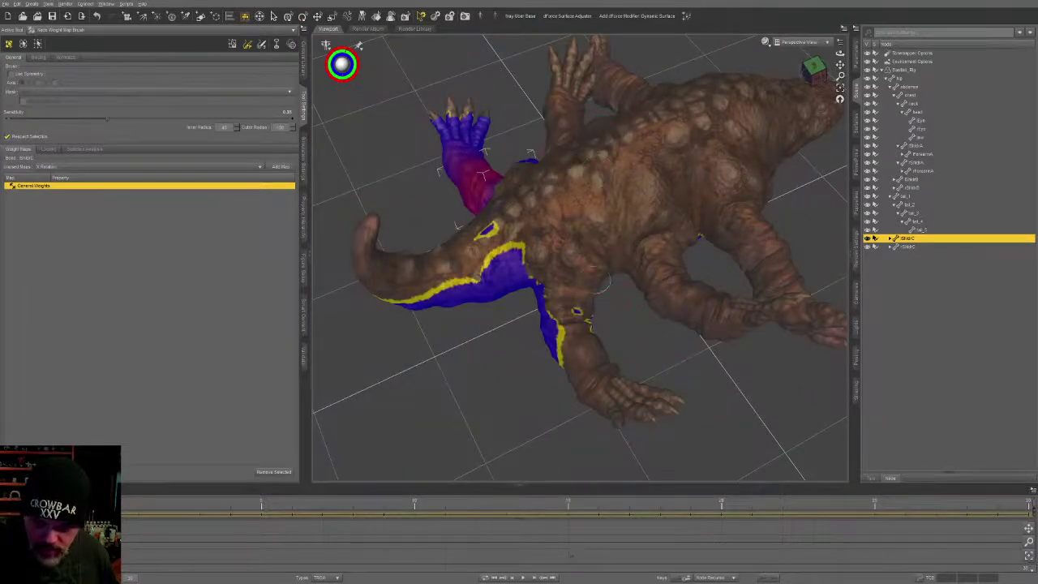
{"action": "mouse_move", "coordinate": [602, 284]}
{"action": "left_mouse_down"}
{"action": "mouse_move", "coordinate": [531, 309]}
{"action": "mouse_move", "coordinate": [430, 299]}
{"action": "left_mouse_up"}
{"action": "left_click_drag", "start_coordinate": [560, 275], "coordinate": [697, 156], "text": "ctrl+alt"}
{"action": "mouse_move", "coordinate": [586, 65]}
{"action": "left_mouse_down"}
{"action": "mouse_move", "coordinate": [596, 194]}
{"action": "mouse_move", "coordinate": [616, 247]}
{"action": "mouse_move", "coordinate": [632, 137]}
{"action": "left_mouse_up"}
{"action": "left_click_drag", "start_coordinate": [635, 288], "coordinate": [612, 315]}
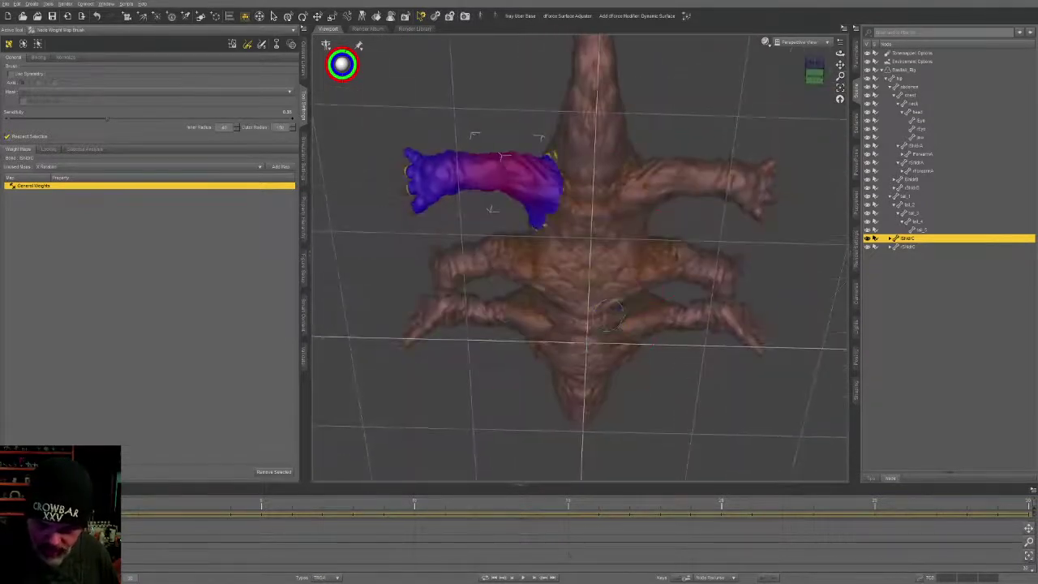
{"action": "mouse_move", "coordinate": [540, 217]}
{"action": "left_mouse_down"}
{"action": "mouse_move", "coordinate": [558, 180]}
{"action": "mouse_move", "coordinate": [543, 184]}
{"action": "left_mouse_up"}
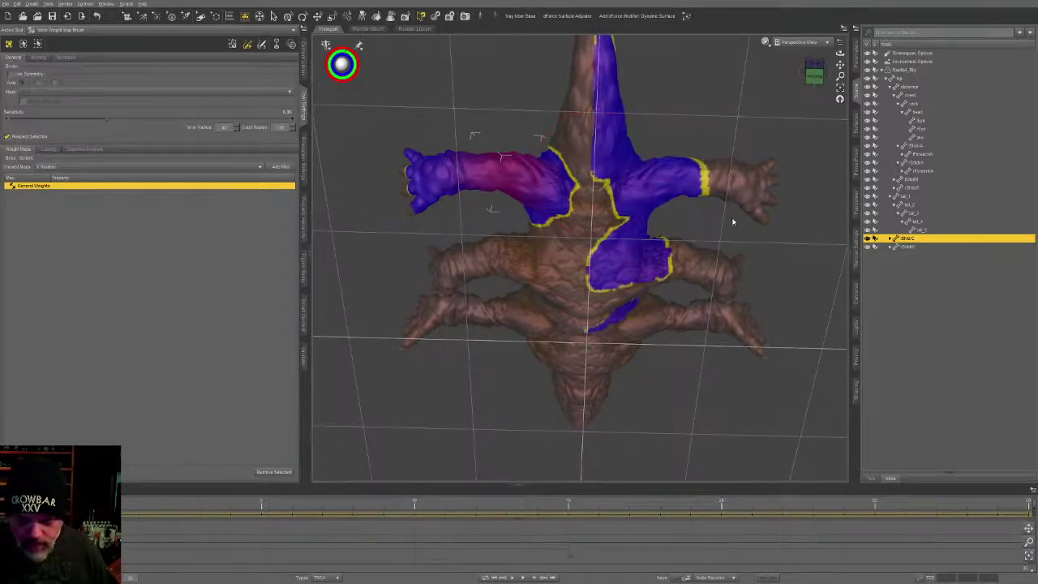
{"action": "key", "text": "ctrl+z"}
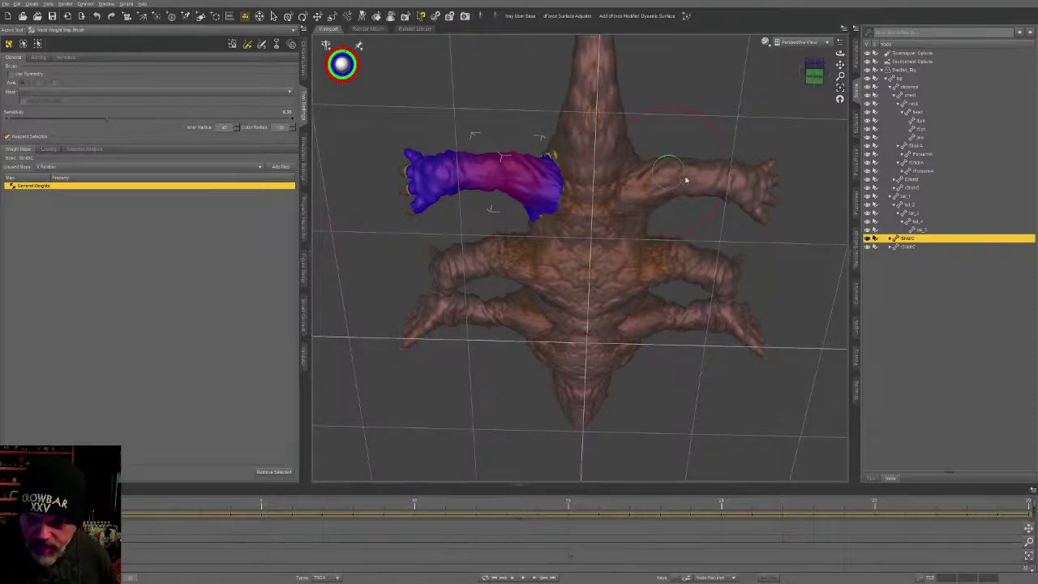
Step: Select the right rear upper leg bone and erase its stray weights from the left belly, back and tail
{"action": "left_click", "coordinate": [710, 182]}
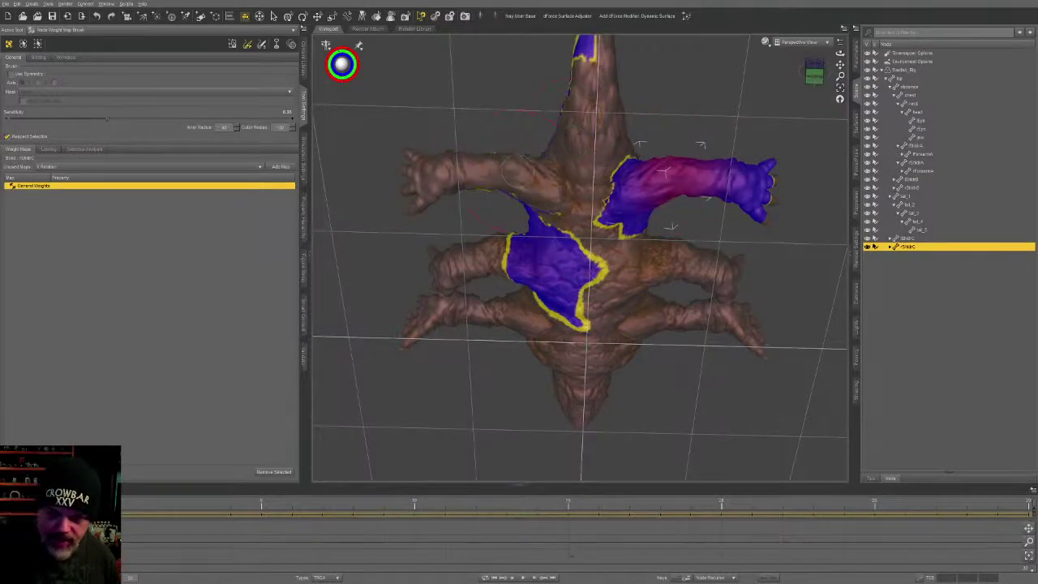
{"action": "middle_click_drag", "start_coordinate": [614, 199], "coordinate": [645, 284]}
{"action": "middle_click_drag", "start_coordinate": [651, 228], "coordinate": [673, 286]}
{"action": "mouse_move", "coordinate": [683, 160]}
{"action": "left_mouse_down", "text": "alt"}
{"action": "mouse_move", "coordinate": [614, 180]}
{"action": "mouse_move", "coordinate": [537, 171]}
{"action": "left_mouse_up", "text": "alt"}
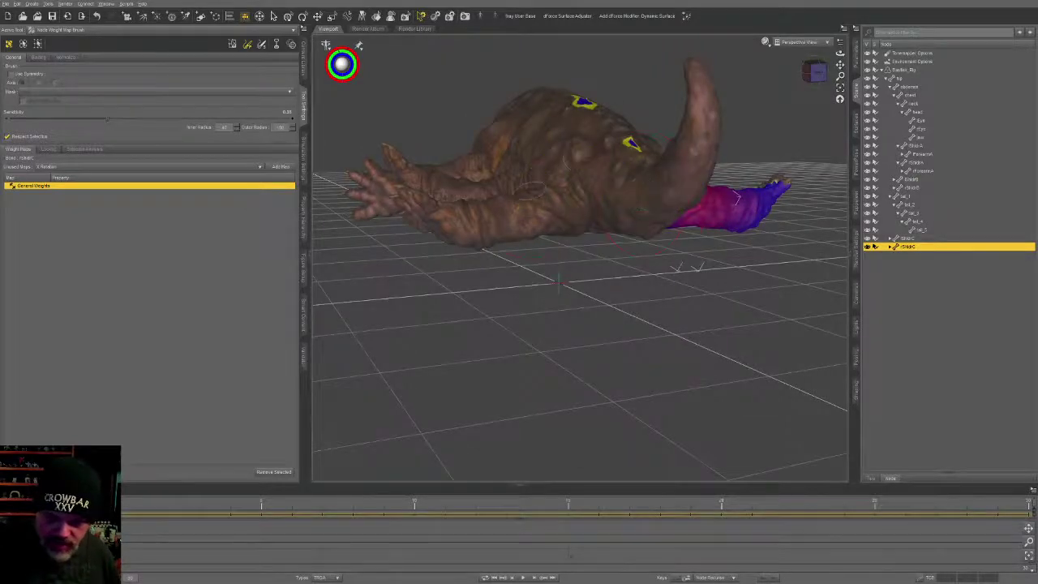
{"action": "mouse_move", "coordinate": [553, 162]}
{"action": "middle_mouse_down"}
{"action": "mouse_move", "coordinate": [580, 166]}
{"action": "mouse_move", "coordinate": [599, 288]}
{"action": "middle_mouse_up"}
{"action": "left_click_drag", "start_coordinate": [603, 317], "coordinate": [584, 154], "text": "alt"}
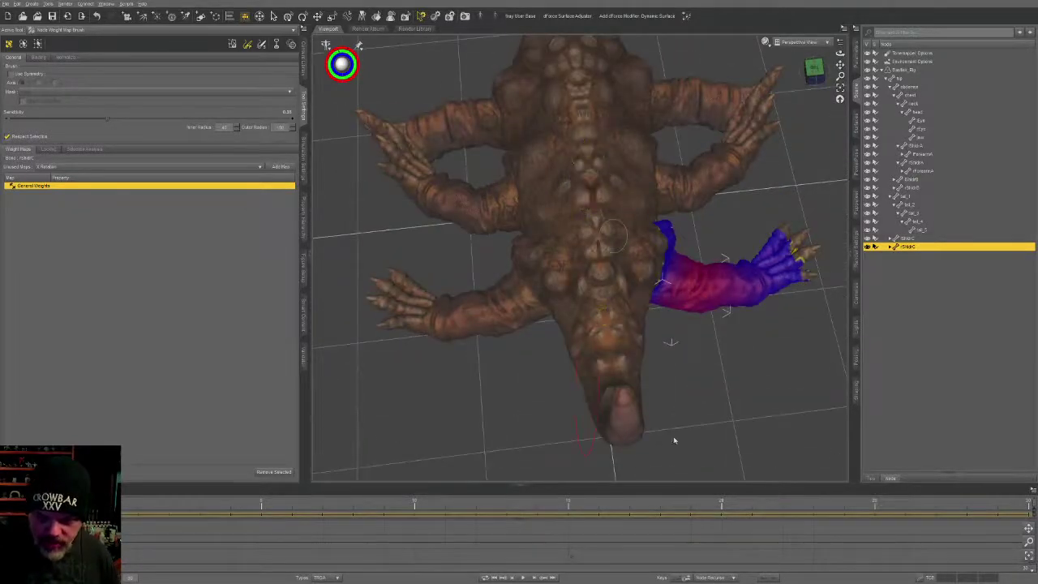
{"action": "mouse_move", "coordinate": [674, 441]}
{"action": "middle_mouse_down"}
{"action": "mouse_move", "coordinate": [653, 139]}
{"action": "mouse_move", "coordinate": [658, 352]}
{"action": "mouse_move", "coordinate": [649, 173]}
{"action": "middle_mouse_up"}
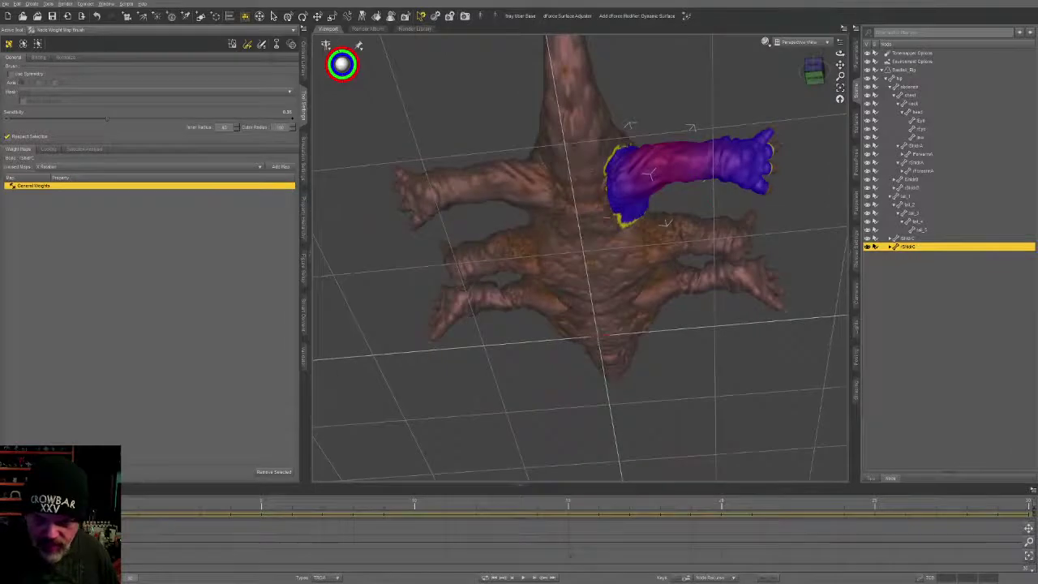
Step: Examine the weights of the left rear upper leg and hip bones from several sides, and return to node selection
{"action": "left_click", "coordinate": [549, 187]}
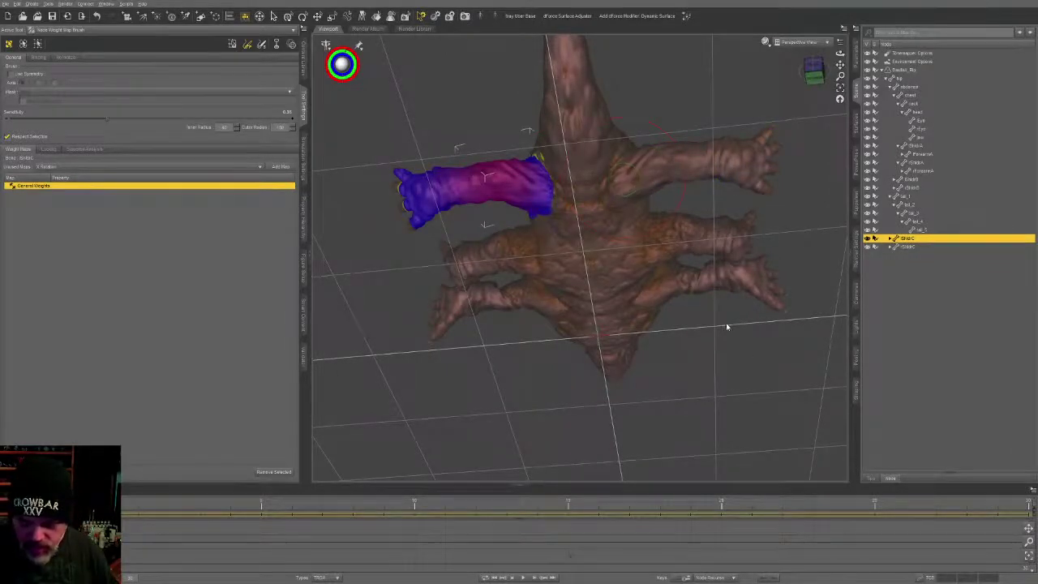
{"action": "middle_click_drag", "start_coordinate": [657, 219], "coordinate": [659, 148]}
{"action": "left_click", "coordinate": [591, 195]}
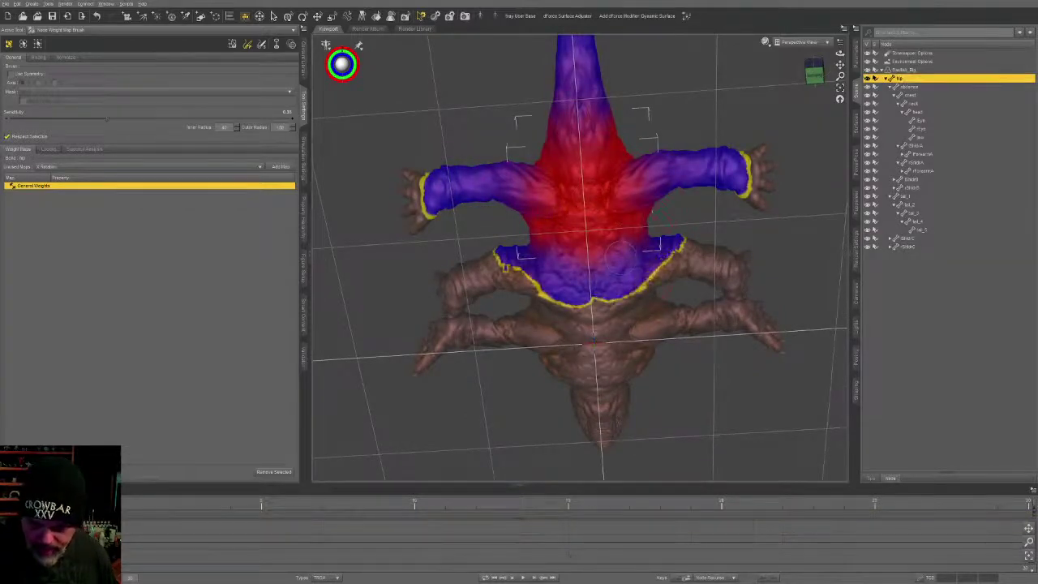
{"action": "middle_click_drag", "start_coordinate": [626, 210], "coordinate": [790, 282]}
{"action": "middle_click_drag", "start_coordinate": [681, 286], "coordinate": [717, 233]}
{"action": "mouse_move", "coordinate": [550, 244]}
{"action": "left_mouse_down", "text": "alt"}
{"action": "mouse_move", "coordinate": [565, 180]}
{"action": "mouse_move", "coordinate": [558, 150]}
{"action": "left_mouse_up", "text": "alt"}
{"action": "mouse_move", "coordinate": [558, 150]}
{"action": "middle_mouse_down"}
{"action": "mouse_move", "coordinate": [622, 142]}
{"action": "mouse_move", "coordinate": [633, 155]}
{"action": "middle_mouse_up"}
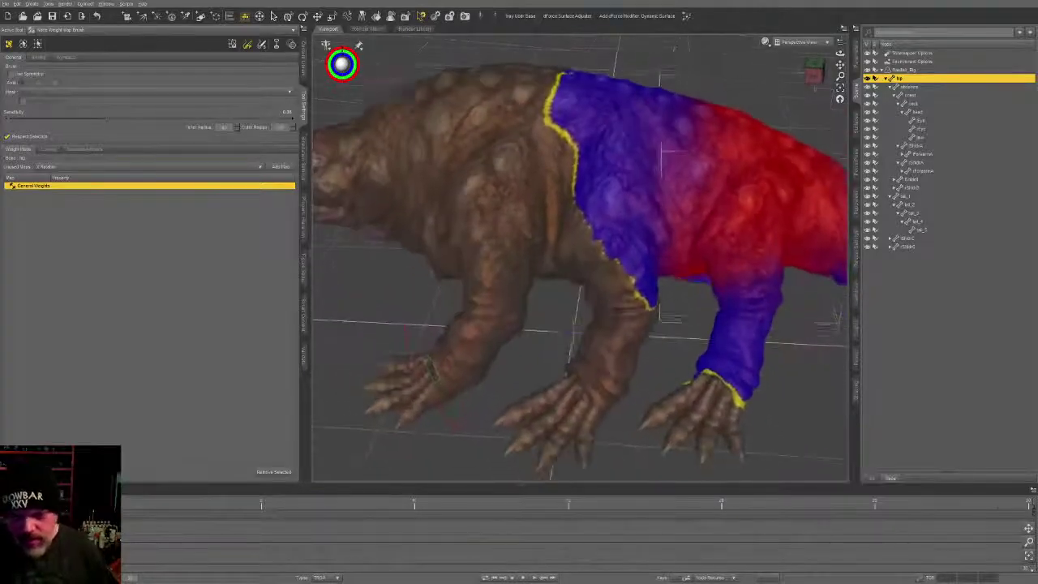
{"action": "left_click_drag", "start_coordinate": [629, 264], "coordinate": [574, 131], "text": "alt"}
{"action": "middle_click_drag", "start_coordinate": [575, 132], "coordinate": [646, 418]}
{"action": "mouse_move", "coordinate": [617, 107]}
{"action": "left_mouse_down", "text": "alt"}
{"action": "mouse_move", "coordinate": [596, 152]}
{"action": "mouse_move", "coordinate": [570, 140]}
{"action": "left_mouse_up", "text": "alt"}
{"action": "mouse_move", "coordinate": [570, 140]}
{"action": "middle_mouse_down"}
{"action": "mouse_move", "coordinate": [585, 94]}
{"action": "mouse_move", "coordinate": [616, 57]}
{"action": "middle_mouse_up"}
{"action": "middle_click_drag", "start_coordinate": [531, 288], "coordinate": [569, 354]}
{"action": "key", "text": "alt+shift+s"}
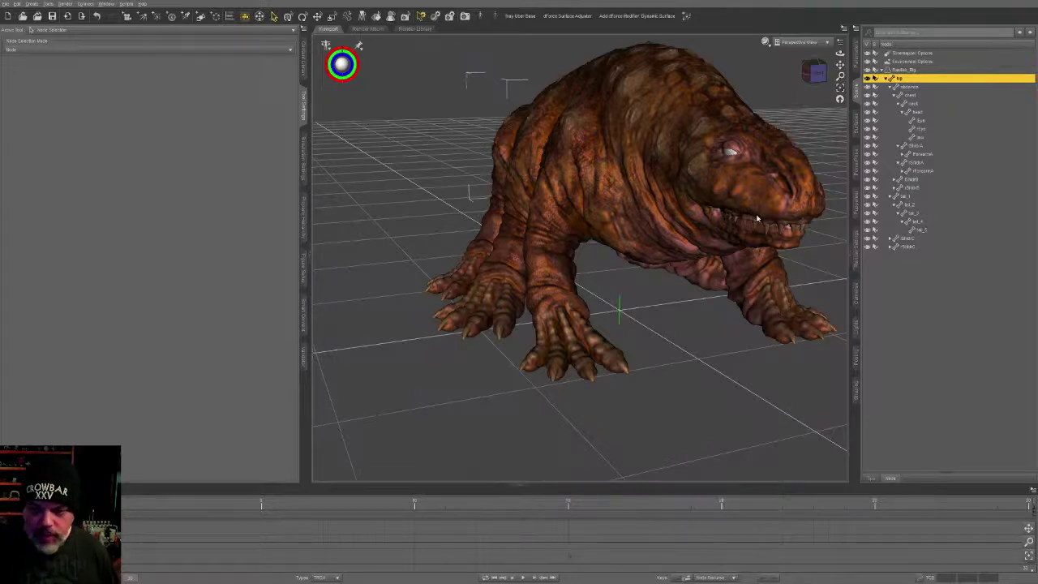
Step: Select the lIndexA_1 finger bone on the front foot and activate the Node Weight Map Brush
{"action": "middle_click_drag", "start_coordinate": [758, 218], "coordinate": [643, 289]}
{"action": "middle_click_drag", "start_coordinate": [744, 268], "coordinate": [730, 319]}
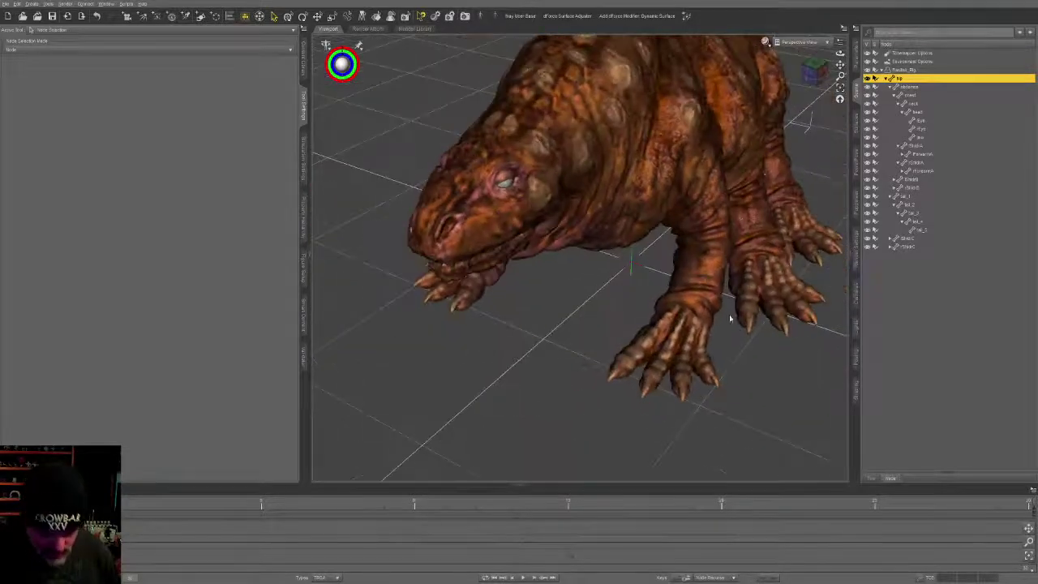
{"action": "left_click", "coordinate": [639, 354]}
{"action": "left_click", "coordinate": [630, 367]}
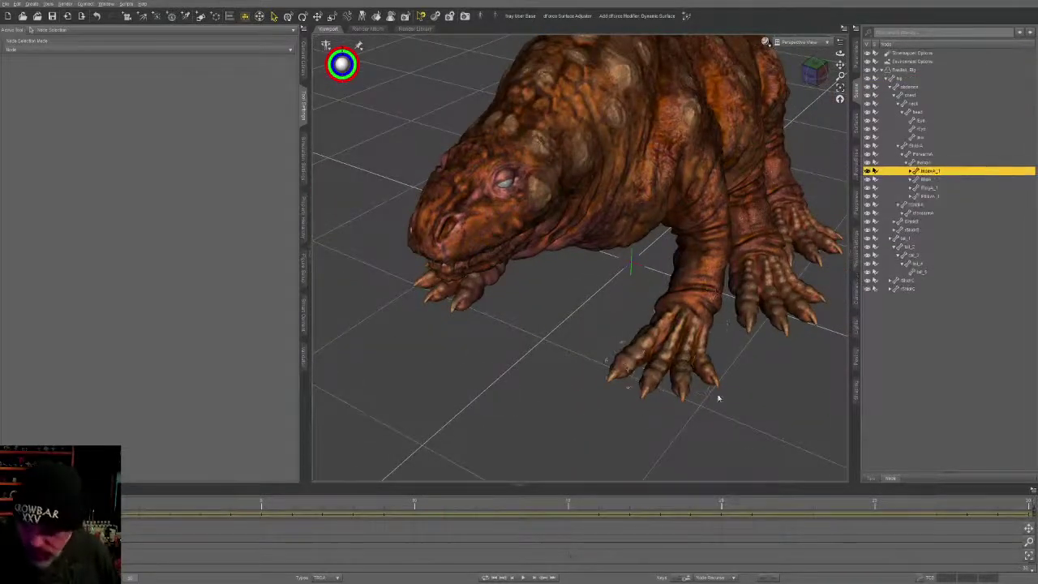
{"action": "key", "text": "ctrl+f"}
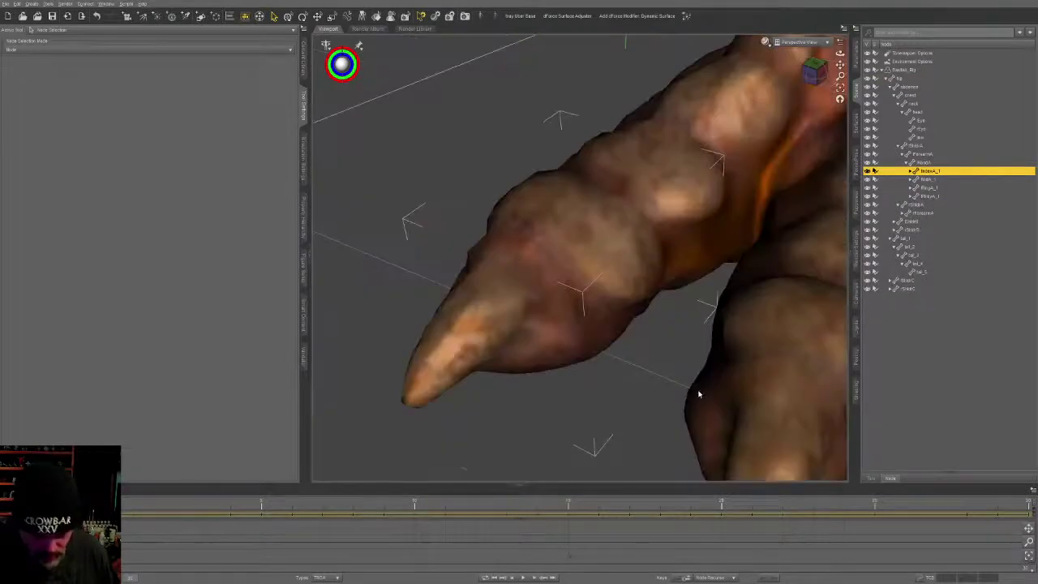
{"action": "key", "text": "alt+shift+w"}
{"action": "scroll", "coordinate": [701, 393], "scroll_direction": "down", "scroll_amount": 5}
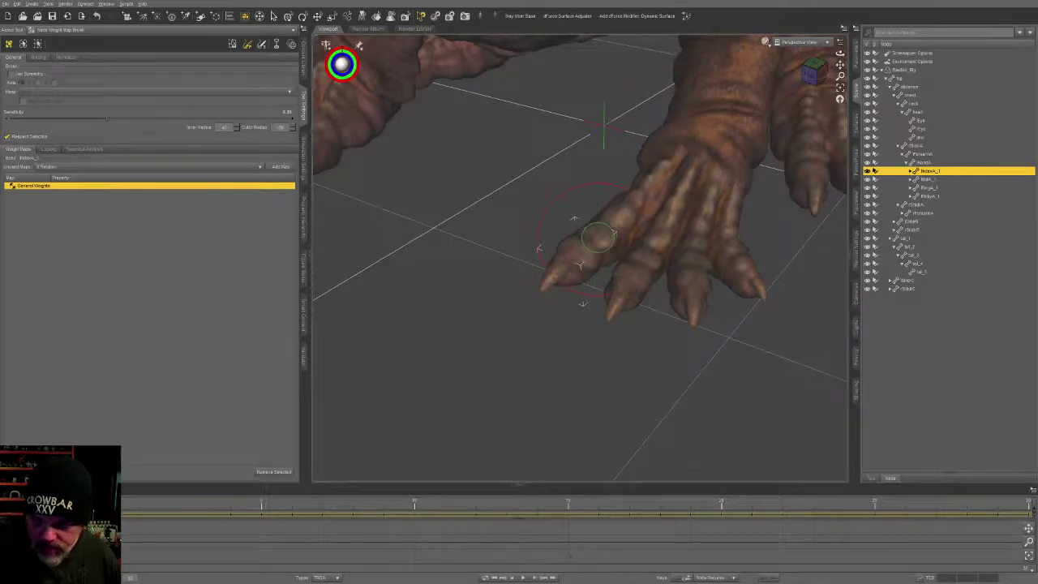
Step: Expand the lIndexA_1 bone in the hierarchy and select its child bone lIndexA_2
{"action": "left_click", "coordinate": [929, 179]}
{"action": "left_click", "coordinate": [930, 171]}
{"action": "middle_click_drag", "start_coordinate": [730, 237], "coordinate": [731, 272]}
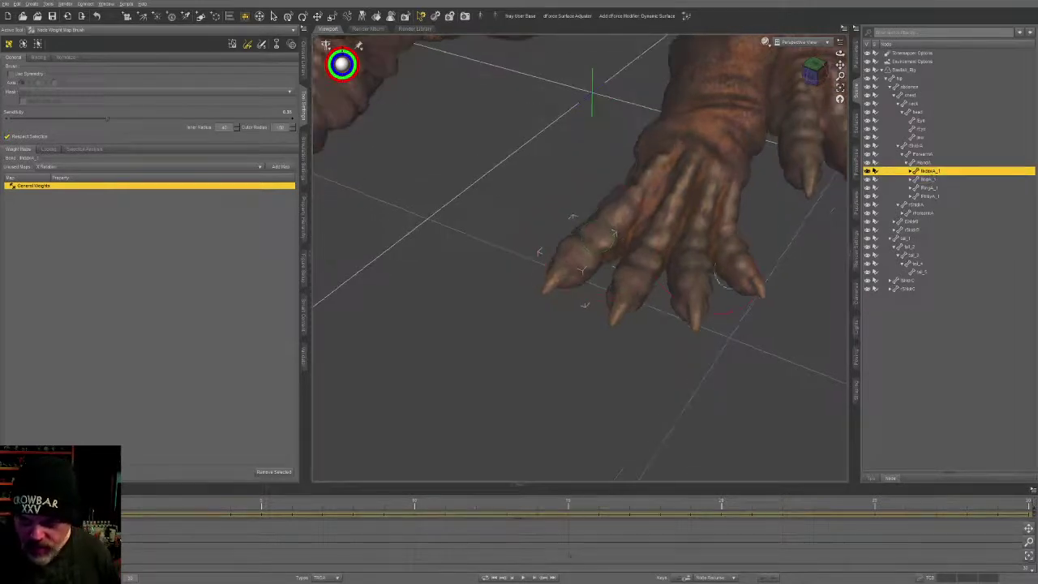
{"action": "left_click", "coordinate": [910, 171]}
{"action": "left_click", "coordinate": [932, 180]}
{"action": "mouse_move", "coordinate": [665, 292]}
{"action": "middle_mouse_down"}
{"action": "mouse_move", "coordinate": [621, 333]}
{"action": "mouse_move", "coordinate": [614, 301]}
{"action": "mouse_move", "coordinate": [621, 308]}
{"action": "middle_mouse_up"}
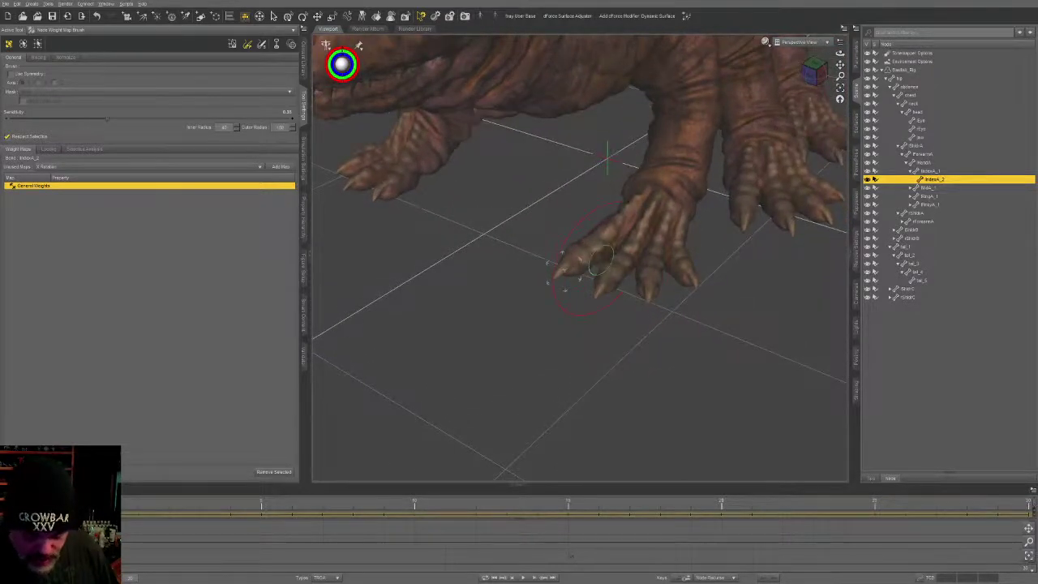
Step: In the Geometry Editor, list the face groups with readable names and select the faces of the lIndexA_2 group
{"action": "key", "text": "alt+shift+g"}
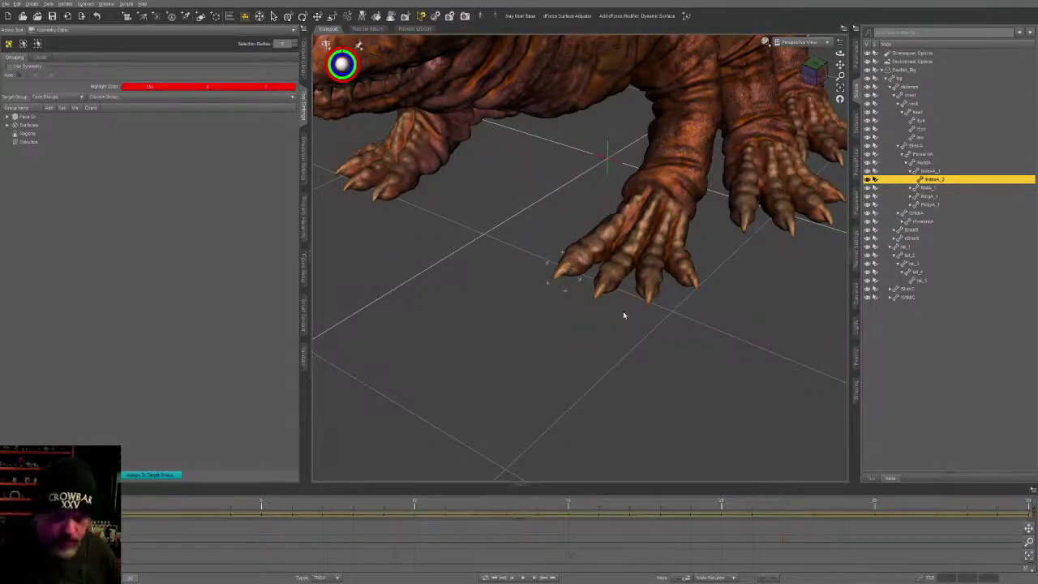
{"action": "left_click", "coordinate": [18, 123]}
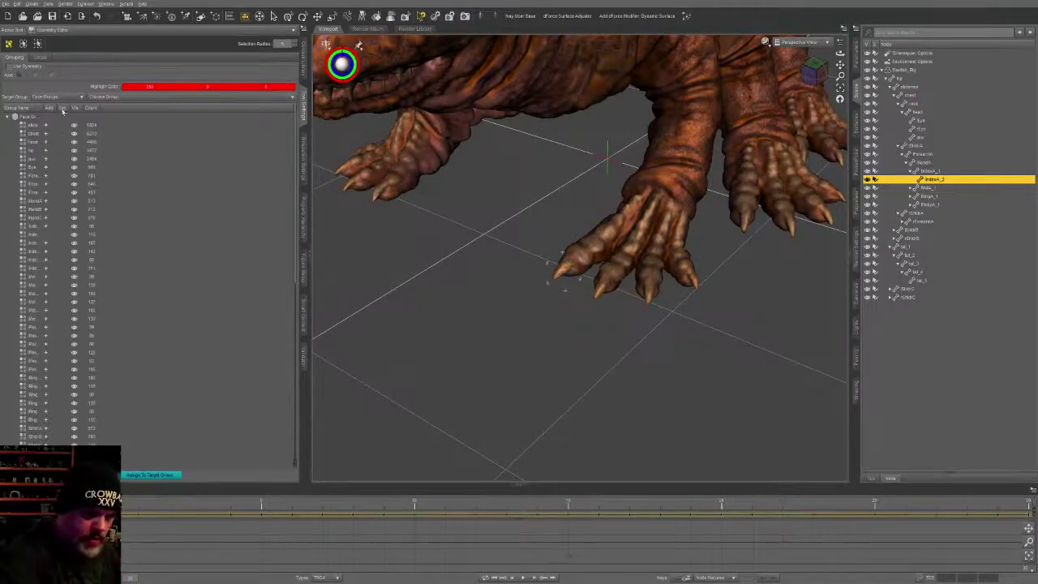
{"action": "left_click_drag", "start_coordinate": [47, 107], "coordinate": [134, 107]}
{"action": "left_click", "coordinate": [137, 234]}
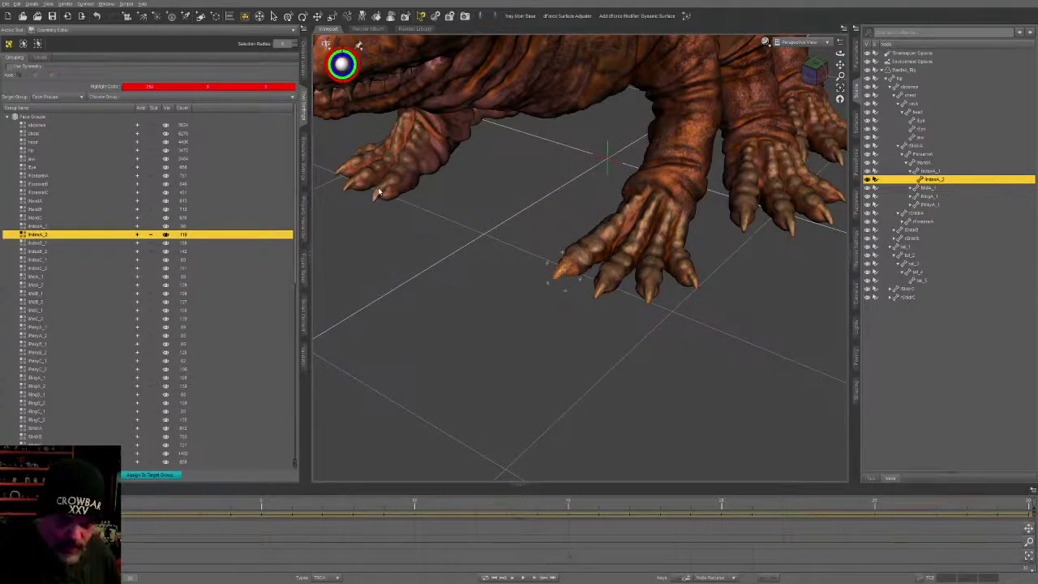
Step: Select the front foot's index claw tip with symmetry on and grow the selection nine times up the finger
{"action": "left_click", "coordinate": [556, 278]}
{"action": "key", "text": "ctrl+plus"}
{"action": "key", "text": "ctrl+plus"}
{"action": "key", "text": "ctrl+plus"}
{"action": "key", "text": "ctrl+plus"}
{"action": "key", "text": "ctrl+plus"}
{"action": "key", "text": "ctrl+plus"}
{"action": "key", "text": "ctrl+plus"}
{"action": "key", "text": "ctrl+plus"}
{"action": "key", "text": "ctrl+plus"}
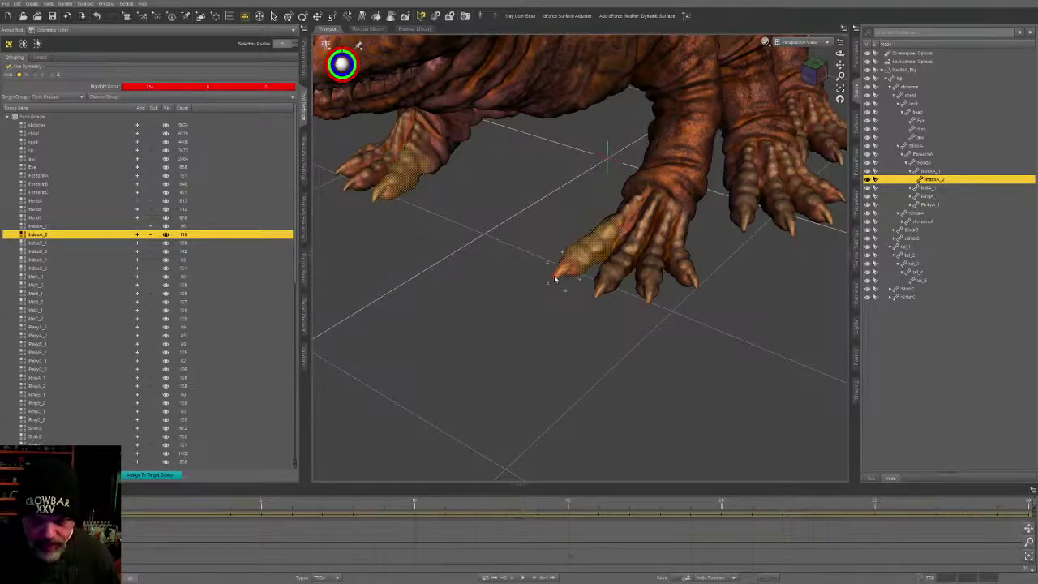
Step: Rotate the lIndexA_1 bone slightly and paint its weights over the selected index finger faces with the Node Weight Map Brush
{"action": "key", "text": "ctrl+shift+w"}
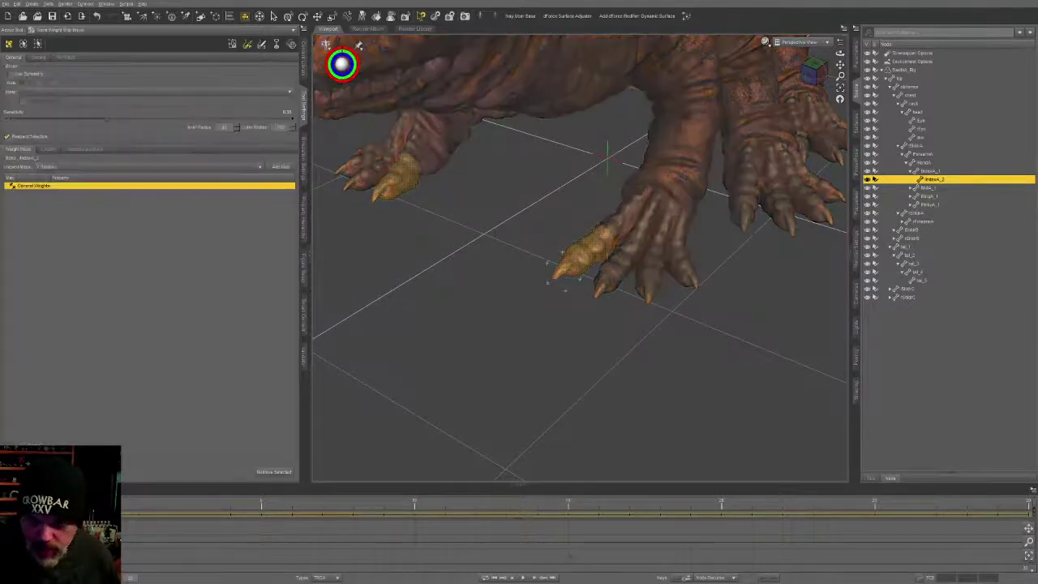
{"action": "middle_click_drag", "start_coordinate": [560, 182], "coordinate": [613, 209]}
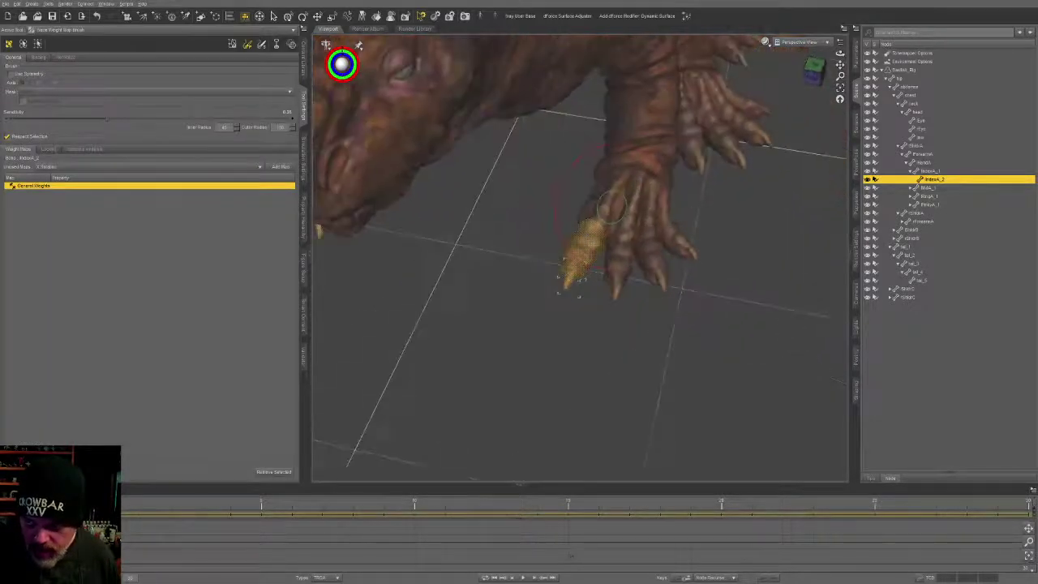
{"action": "left_click", "coordinate": [930, 172]}
{"action": "middle_click_drag", "start_coordinate": [588, 247], "coordinate": [671, 252]}
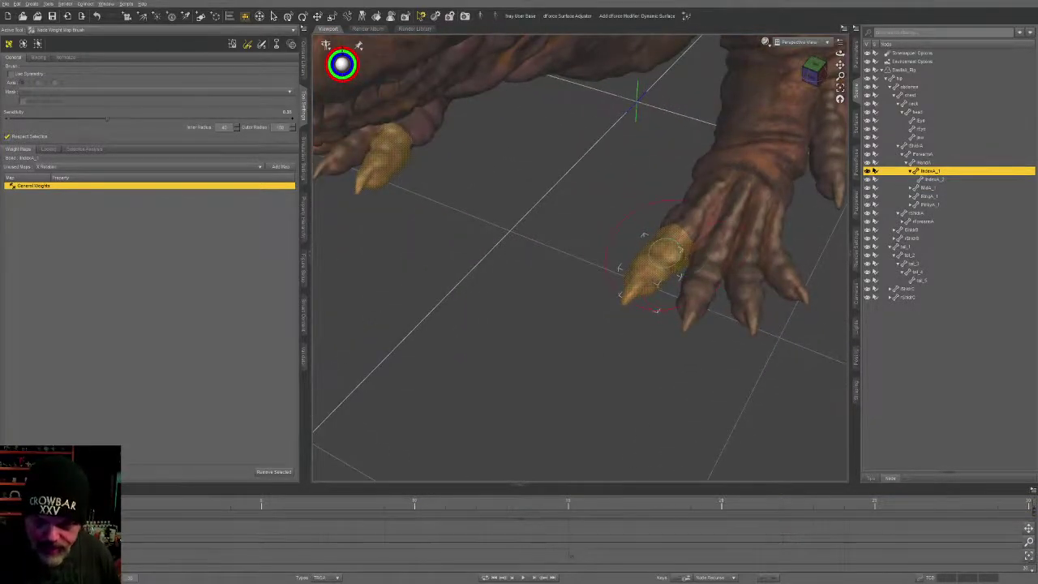
{"action": "key", "text": "alt+shift+r"}
{"action": "left_click_drag", "start_coordinate": [676, 267], "coordinate": [667, 281]}
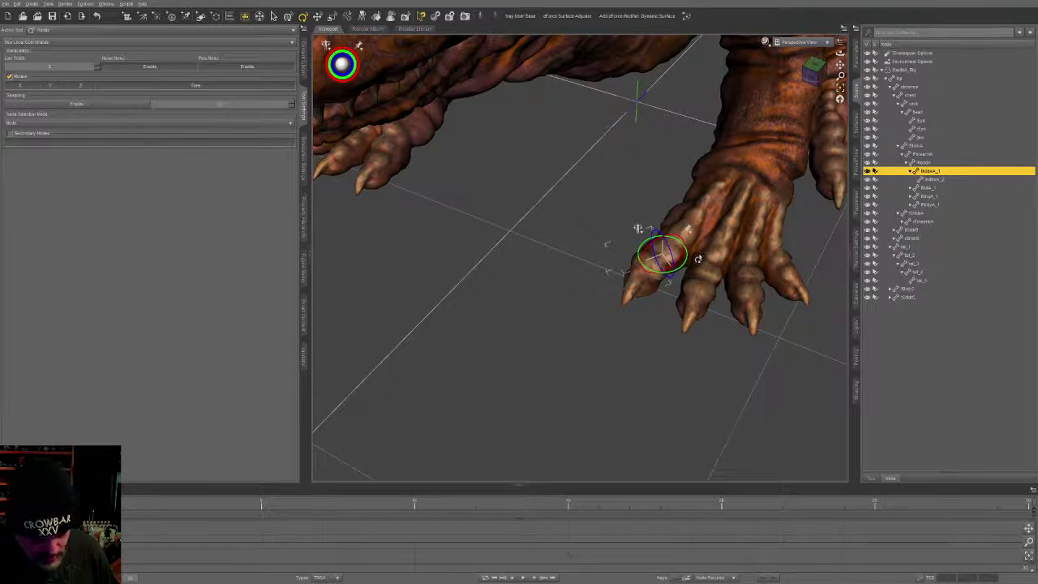
{"action": "key", "text": "alt+shift+w"}
{"action": "mouse_move", "coordinate": [631, 272]}
{"action": "left_mouse_down"}
{"action": "mouse_move", "coordinate": [640, 251]}
{"action": "mouse_move", "coordinate": [624, 280]}
{"action": "mouse_move", "coordinate": [604, 280]}
{"action": "mouse_move", "coordinate": [652, 275]}
{"action": "mouse_move", "coordinate": [659, 256]}
{"action": "mouse_move", "coordinate": [667, 268]}
{"action": "mouse_move", "coordinate": [641, 250]}
{"action": "mouse_move", "coordinate": [665, 270]}
{"action": "mouse_move", "coordinate": [653, 253]}
{"action": "left_mouse_up"}
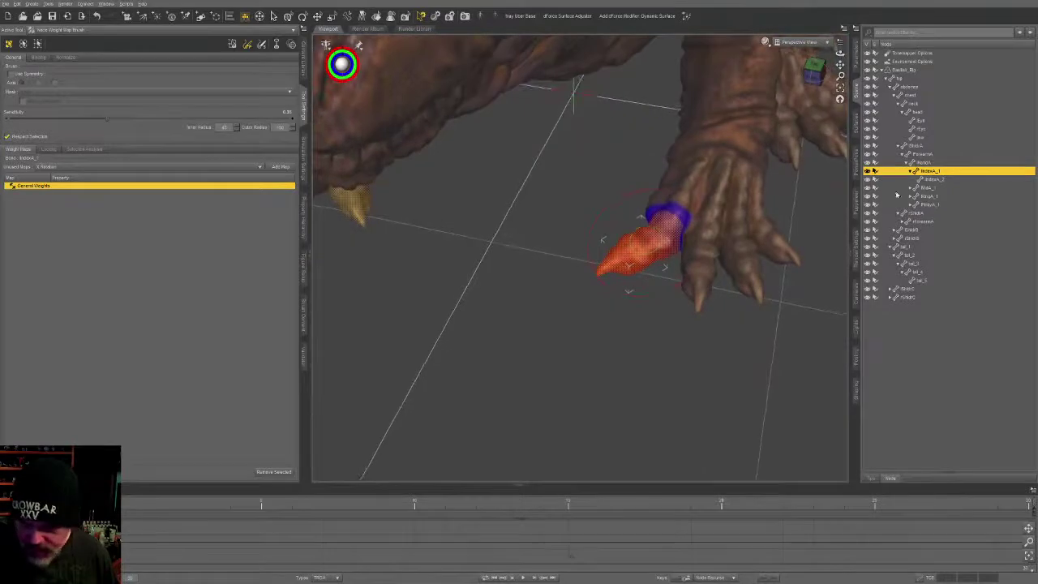
Step: Make lIndexA_2 the active bone and paint its weights over the index fingertip faces
{"action": "left_click", "coordinate": [950, 180]}
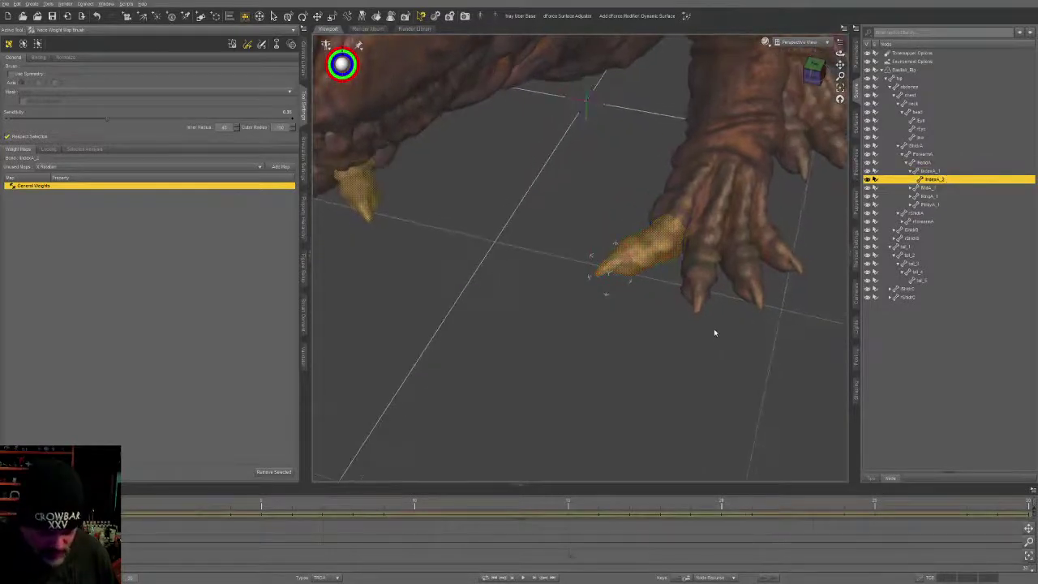
{"action": "key", "text": "ctrl+r"}
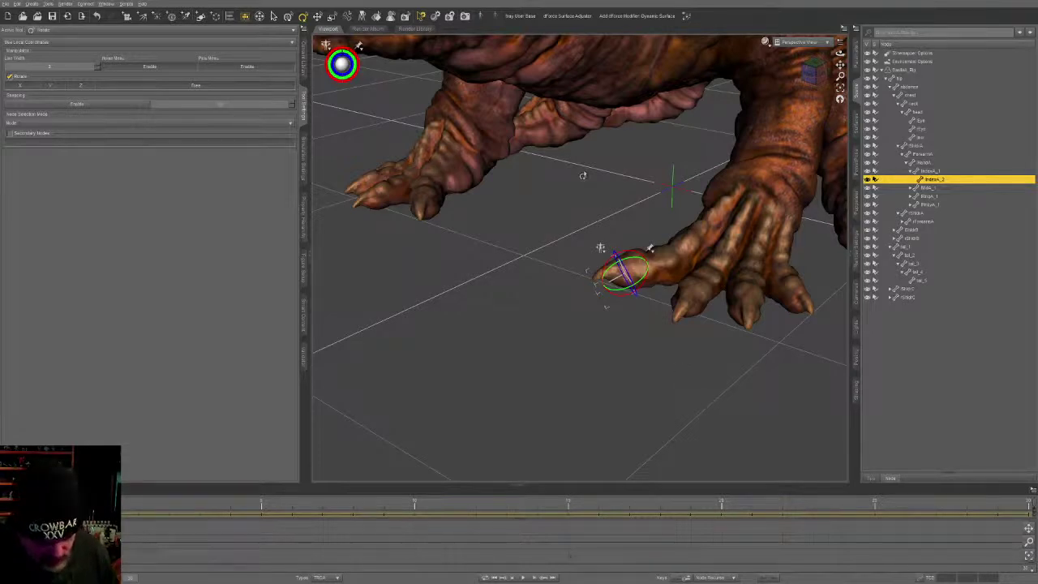
{"action": "key", "text": "ctrl+shift+w"}
{"action": "middle_click_drag", "start_coordinate": [583, 175], "coordinate": [698, 361]}
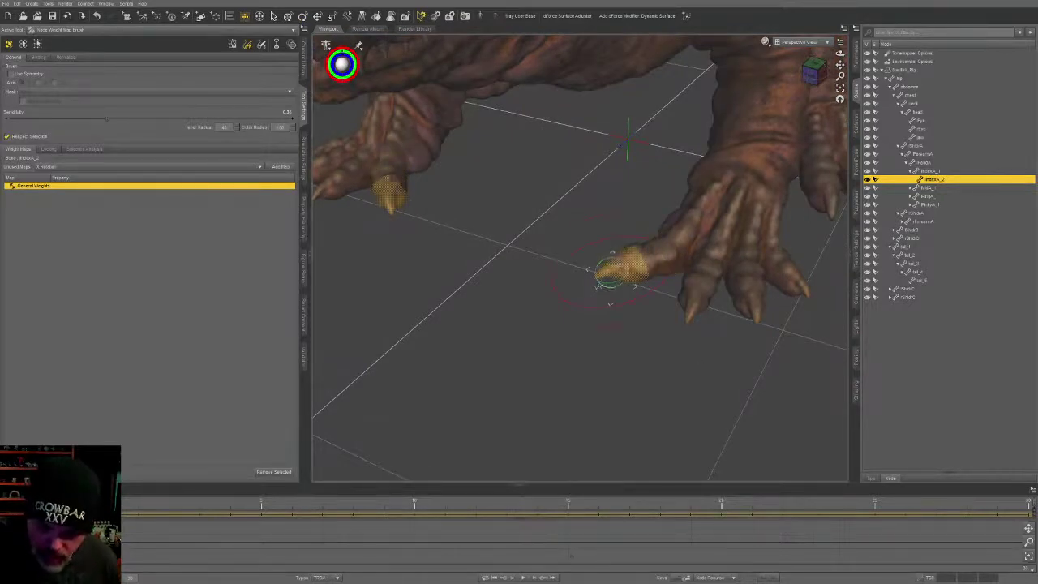
{"action": "left_click_drag", "start_coordinate": [610, 276], "coordinate": [626, 281]}
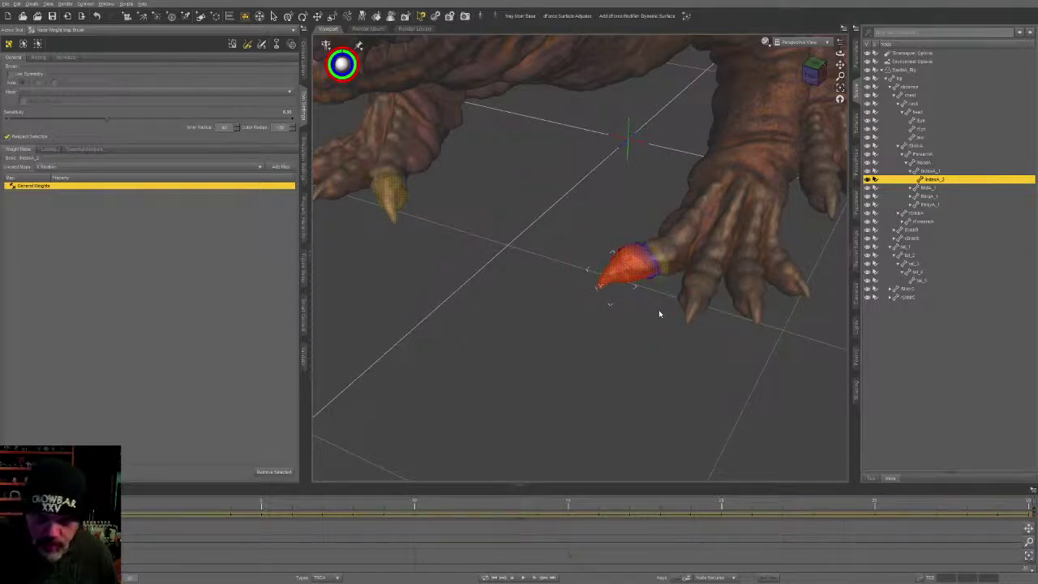
Step: Turn on brush symmetry and paint the lIndexA_2 weights more strongly from the claw toward the finger's middle joint
{"action": "left_click", "coordinate": [25, 74]}
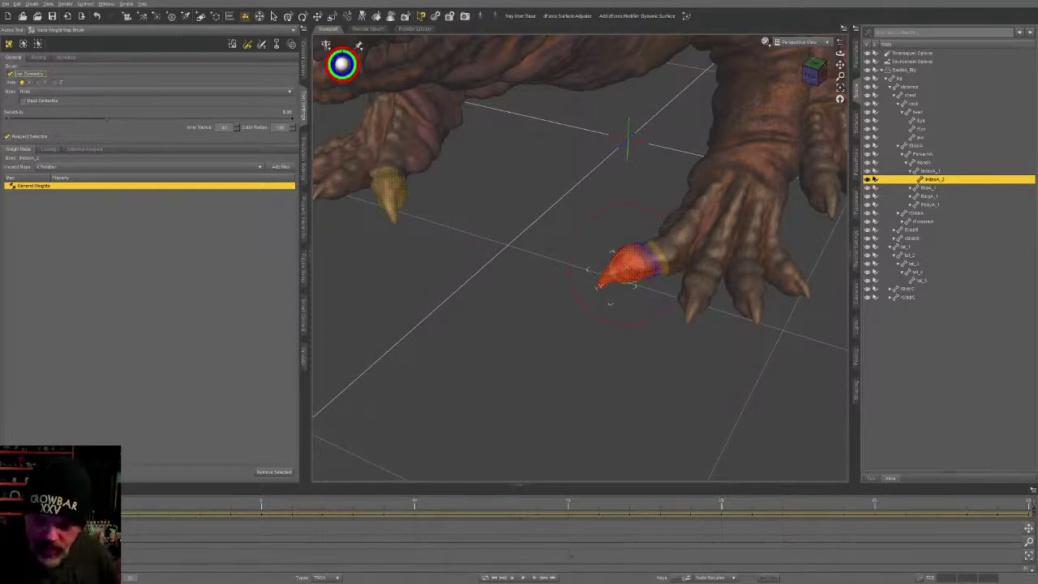
{"action": "left_click_drag", "start_coordinate": [616, 271], "coordinate": [623, 264]}
{"action": "middle_click_drag", "start_coordinate": [663, 315], "coordinate": [662, 312]}
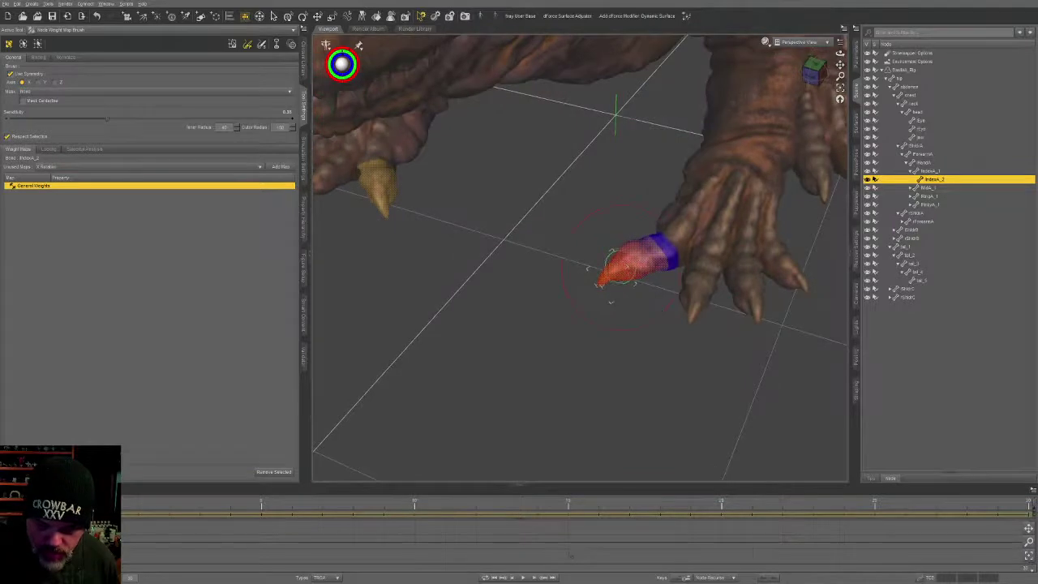
{"action": "left_click_drag", "start_coordinate": [620, 268], "coordinate": [614, 274]}
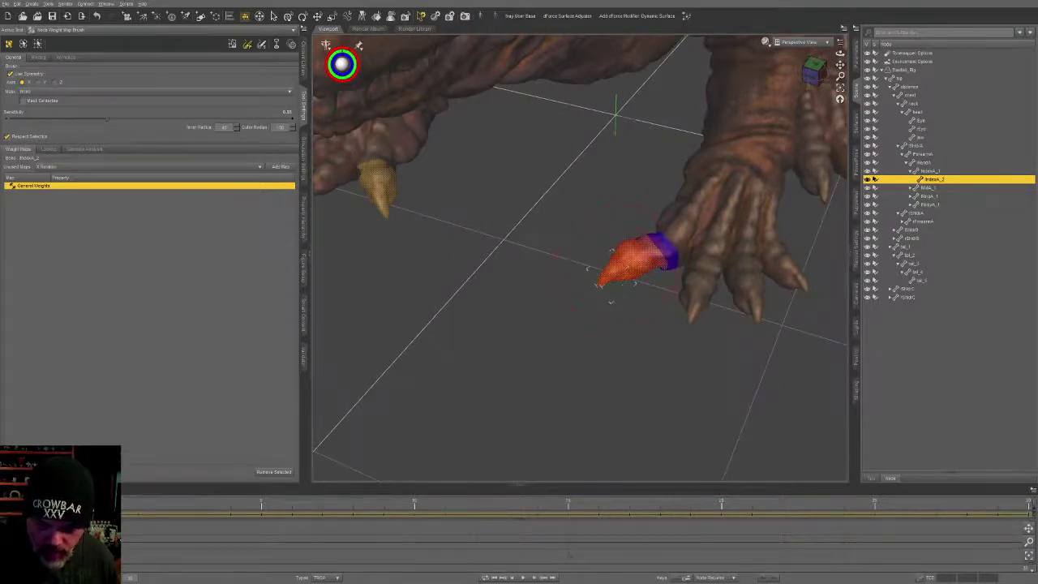
{"action": "mouse_move", "coordinate": [613, 274]}
{"action": "middle_mouse_down"}
{"action": "mouse_move", "coordinate": [728, 255]}
{"action": "mouse_move", "coordinate": [662, 295]}
{"action": "middle_mouse_up"}
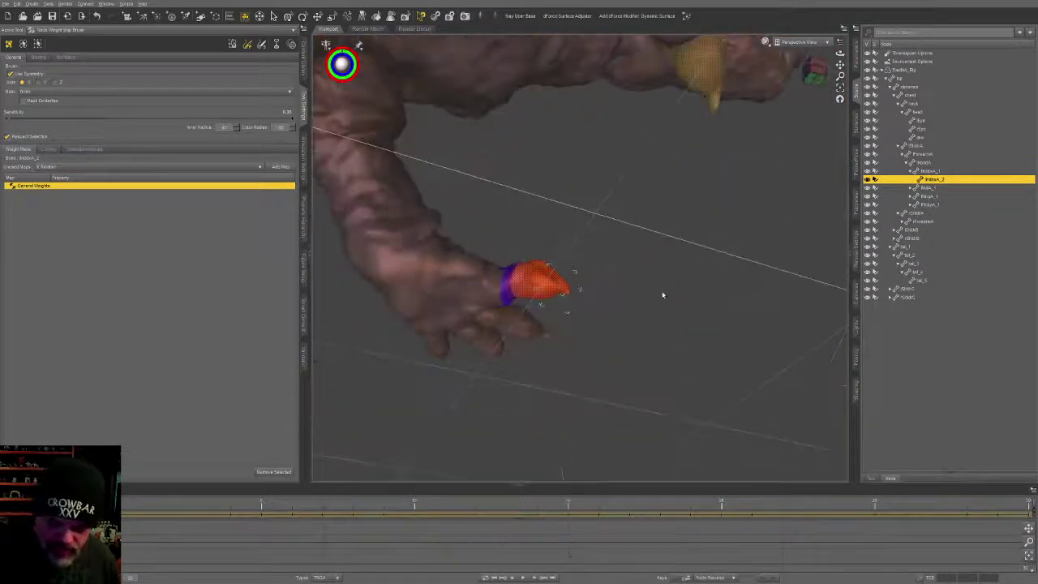
{"action": "mouse_move", "coordinate": [564, 284]}
{"action": "middle_mouse_down"}
{"action": "mouse_move", "coordinate": [640, 330]}
{"action": "mouse_move", "coordinate": [489, 317]}
{"action": "middle_mouse_up"}
Step: Rotate the lIndexA_2 bone to test how the index fingertip bends
{"action": "key", "text": "alt+shift+r"}
{"action": "mouse_move", "coordinate": [698, 319]}
{"action": "middle_mouse_down"}
{"action": "mouse_move", "coordinate": [649, 336]}
{"action": "mouse_move", "coordinate": [633, 324]}
{"action": "middle_mouse_up"}
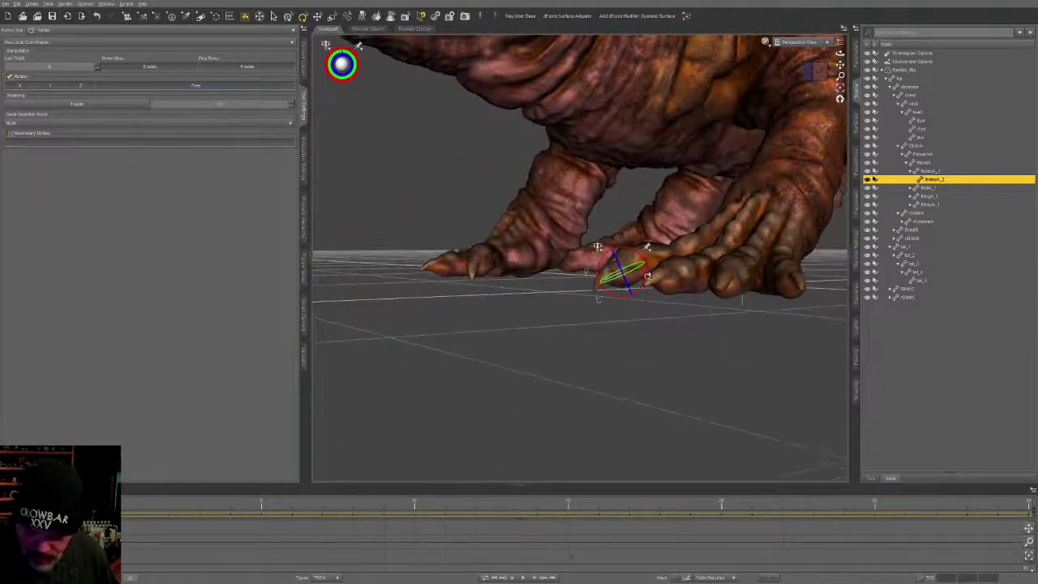
{"action": "left_click_drag", "start_coordinate": [598, 299], "coordinate": [660, 341]}
Step: In the Joint Editor, view the creature from below and move the lIndexA_2 and lIndexA_1 center points toward the palm
{"action": "key", "text": "ctrl+shift+j"}
{"action": "key", "text": "ctrl+z"}
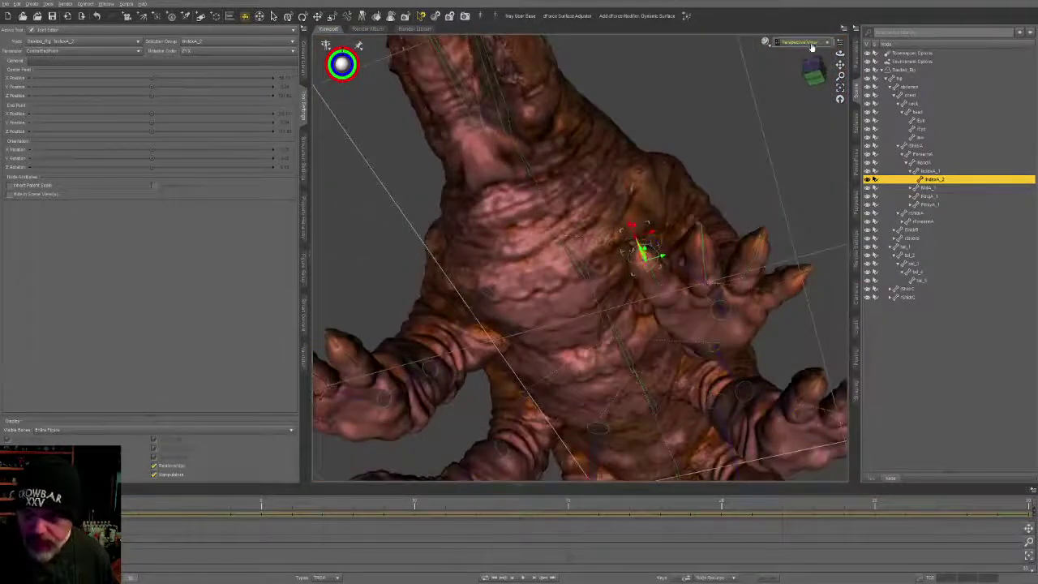
{"action": "left_click", "coordinate": [814, 85]}
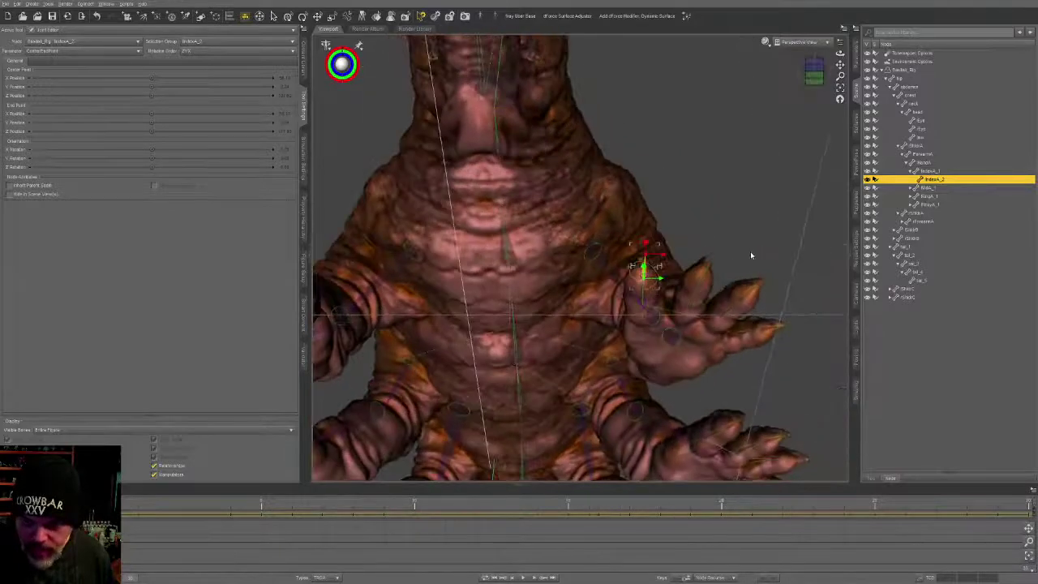
{"action": "left_click", "coordinate": [812, 81]}
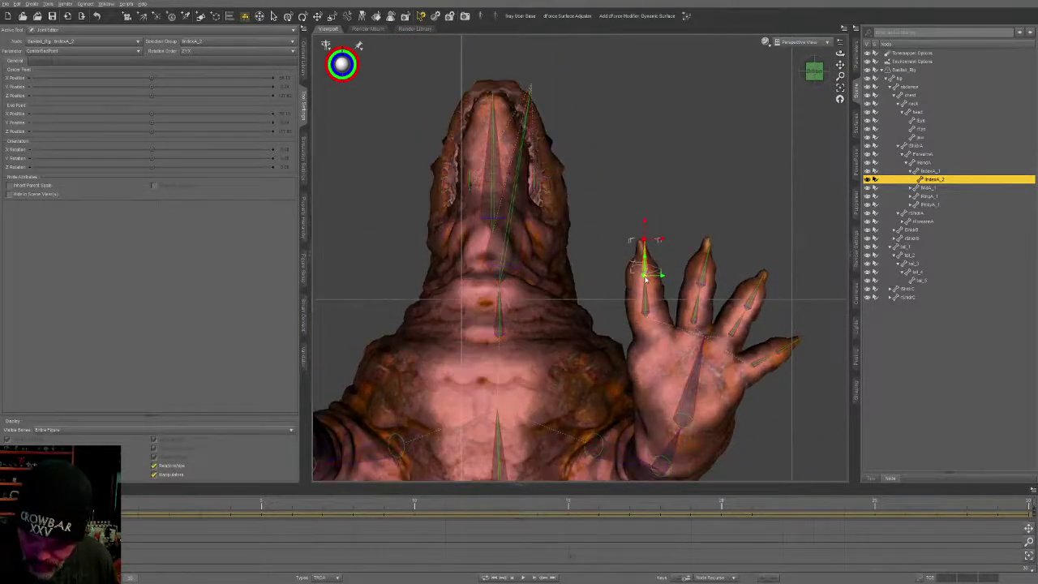
{"action": "left_click_drag", "start_coordinate": [647, 274], "coordinate": [653, 342]}
{"action": "left_click", "coordinate": [648, 316]}
Step: Undo the last joint changes on the lIndexA_1 bone and check its placement from the side
{"action": "key", "text": "ctrl+z"}
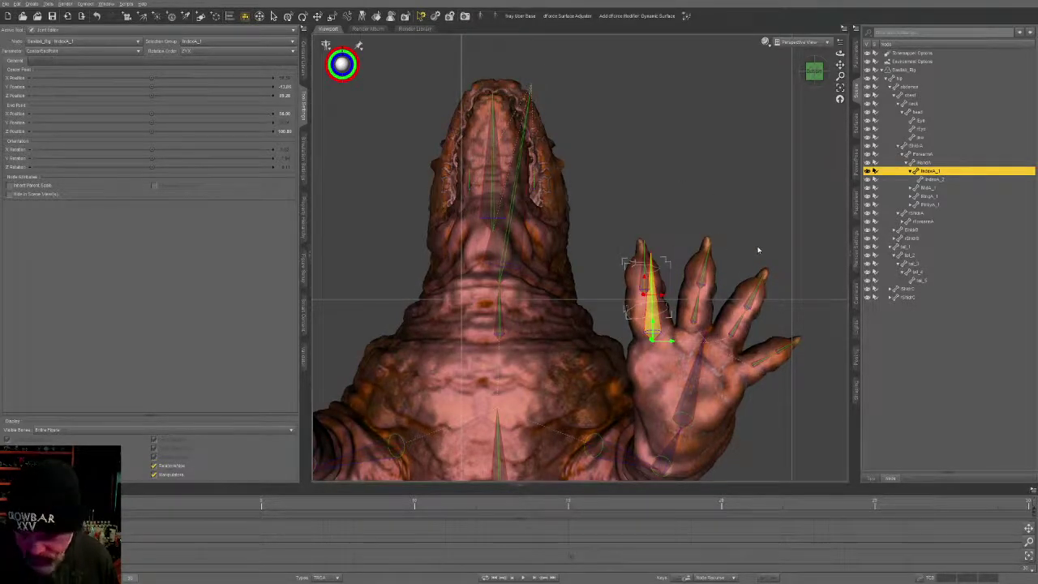
{"action": "key", "text": "ctrl+z"}
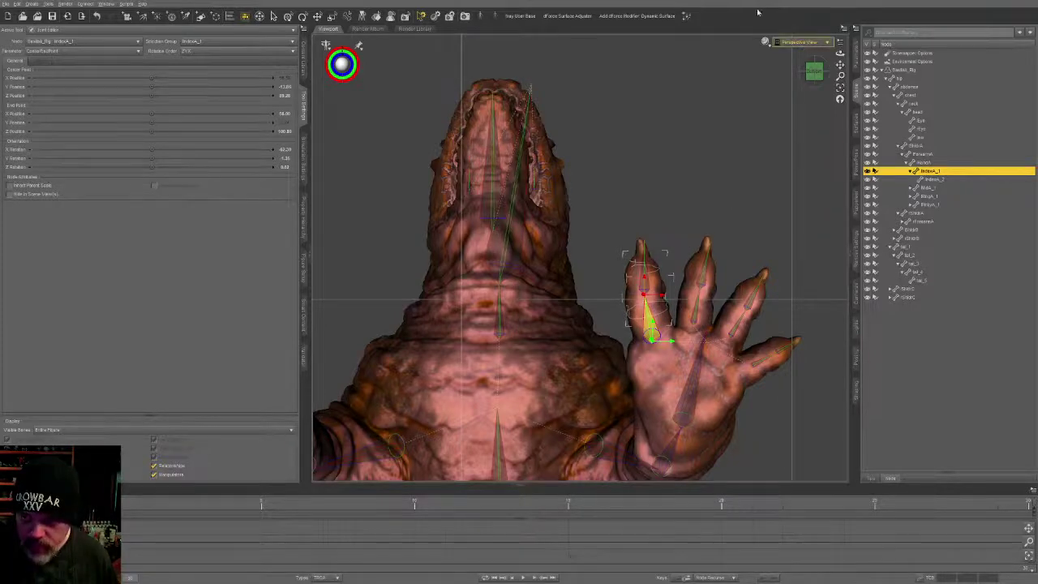
{"action": "middle_click_drag", "start_coordinate": [734, 154], "coordinate": [644, 430]}
{"action": "key", "text": "ctrl+z"}
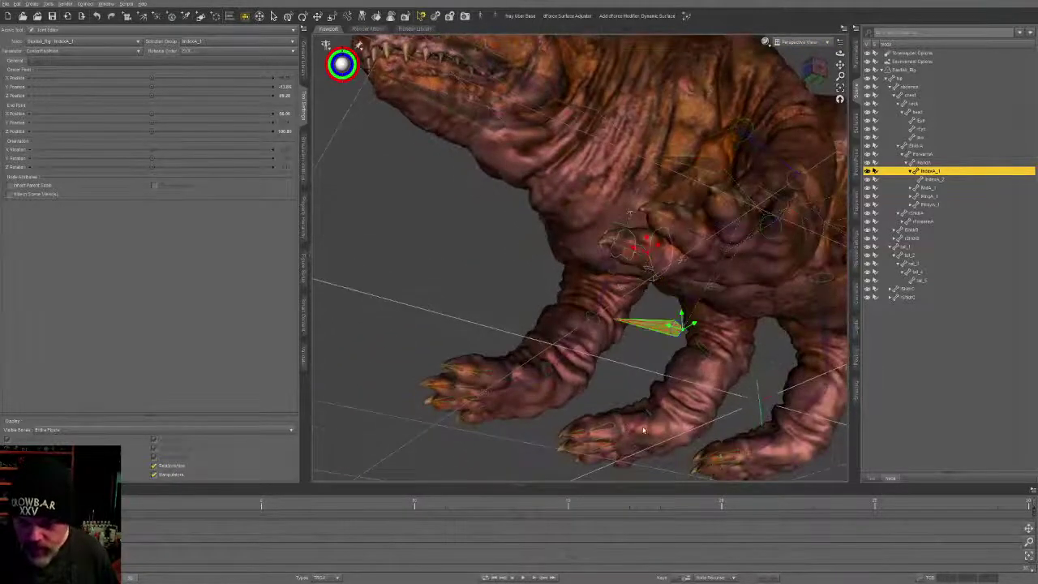
{"action": "key", "text": "ctrl+z"}
{"action": "middle_click_drag", "start_coordinate": [681, 348], "coordinate": [745, 190]}
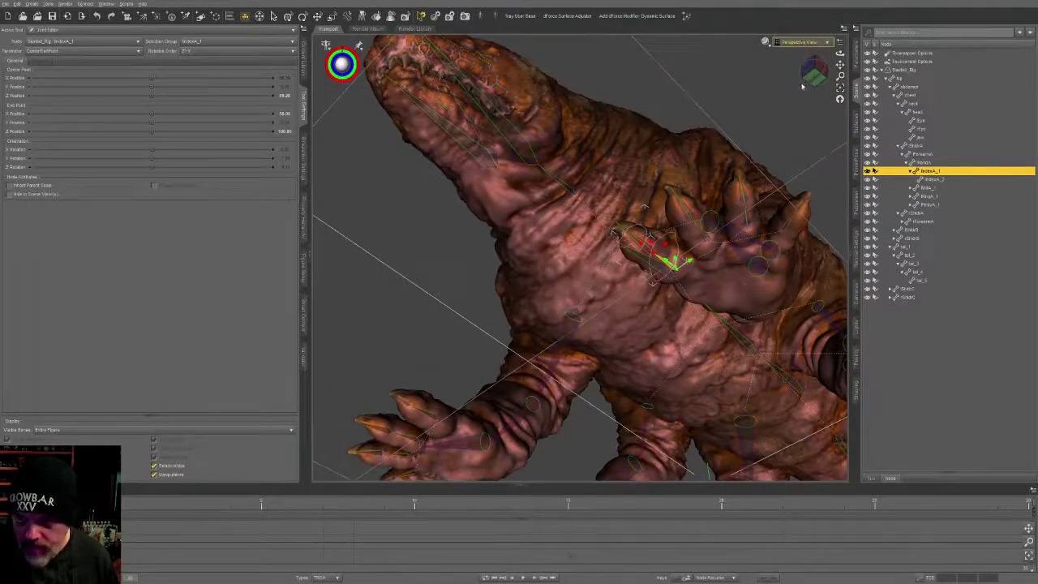
Step: From below, move the base joint center points of lIndexA_1, lMidA_1, lRingA_1 and lPinkyA_1 to the palm edge of the front foot
{"action": "left_click", "coordinate": [812, 80]}
{"action": "middle_click_drag", "start_coordinate": [742, 160], "coordinate": [721, 294]}
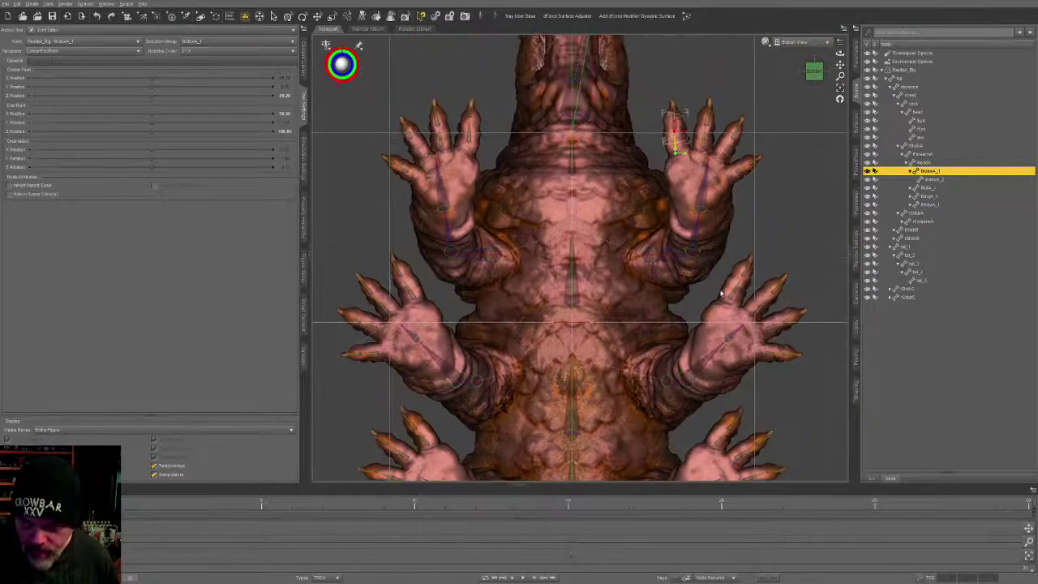
{"action": "left_click", "coordinate": [704, 143]}
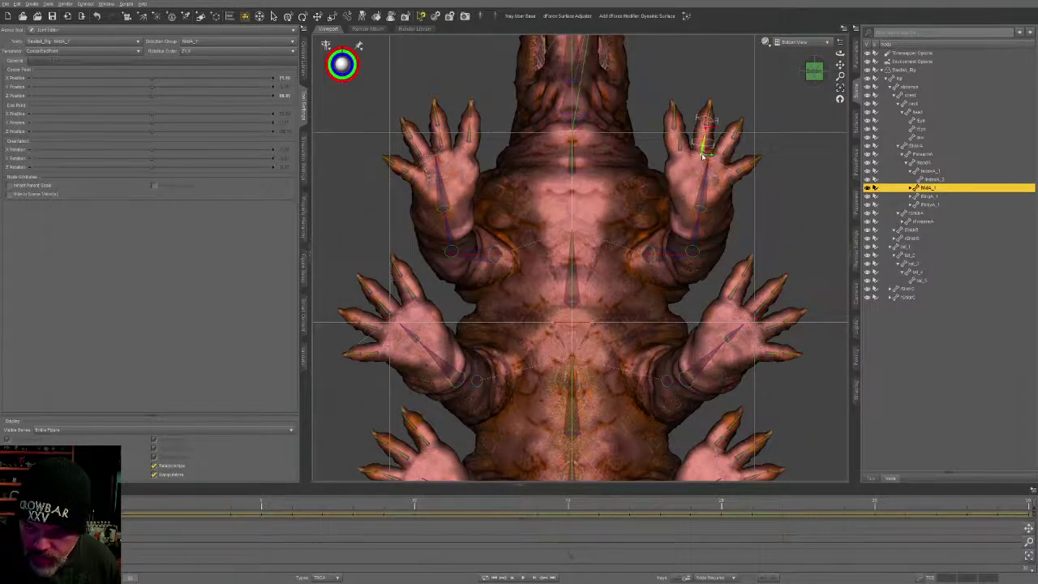
{"action": "left_click", "coordinate": [681, 153]}
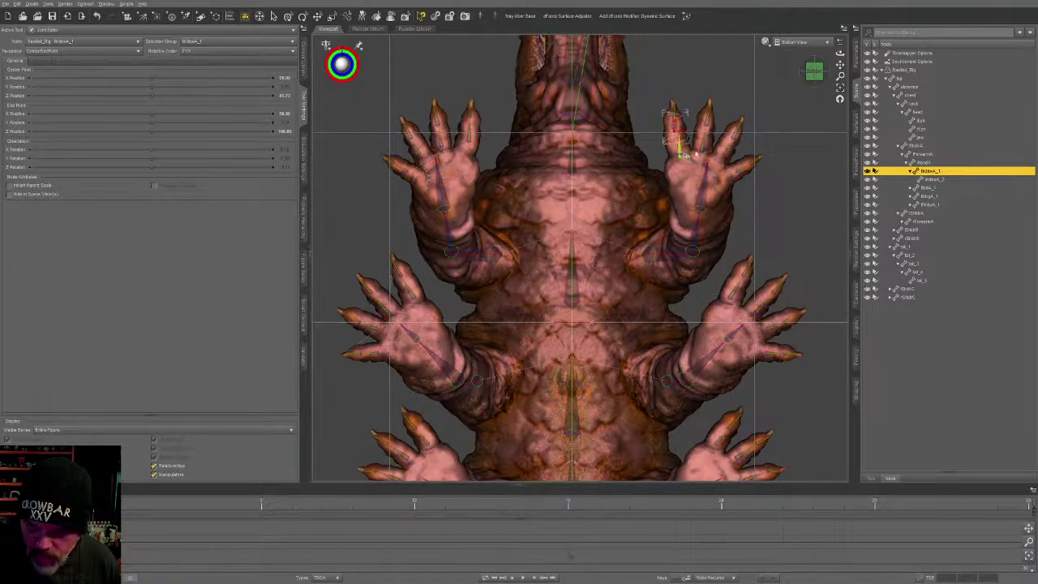
{"action": "left_click", "coordinate": [722, 155]}
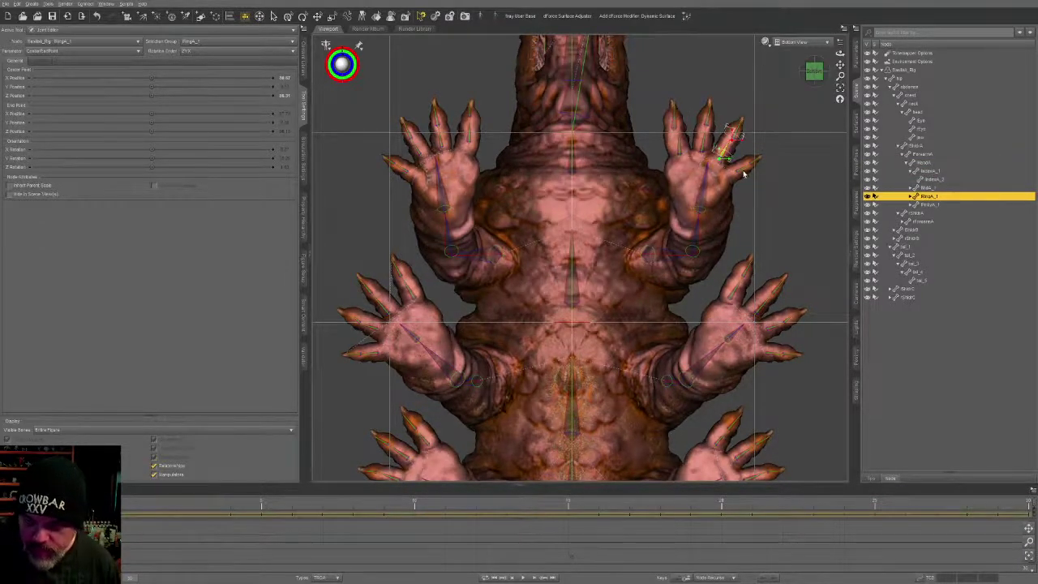
{"action": "left_click", "coordinate": [739, 172]}
{"action": "left_click_drag", "start_coordinate": [735, 175], "coordinate": [729, 171]}
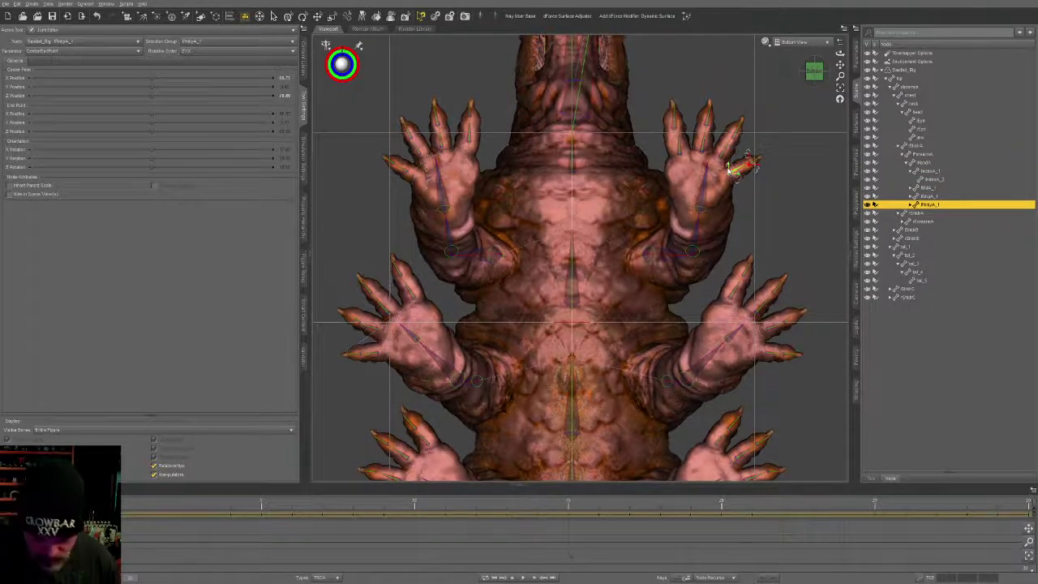
Step: Reposition the outer joints of lIndexA_2, lMidA_2, lRingA_2 and lPinkyA_2 along the front foot's fingers
{"action": "left_click", "coordinate": [675, 132]}
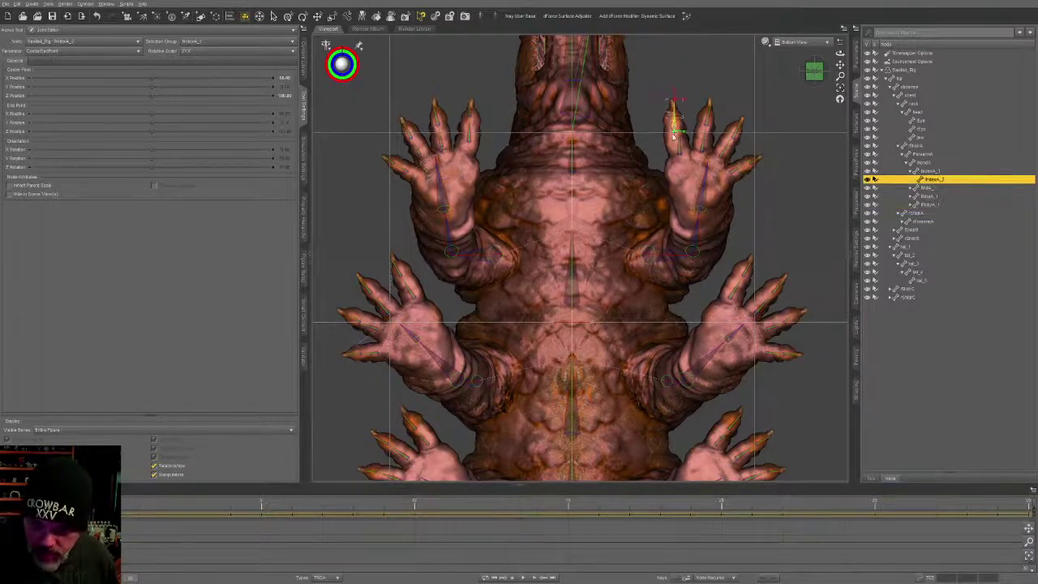
{"action": "left_click_drag", "start_coordinate": [674, 101], "coordinate": [676, 136]}
{"action": "left_click", "coordinate": [708, 126]}
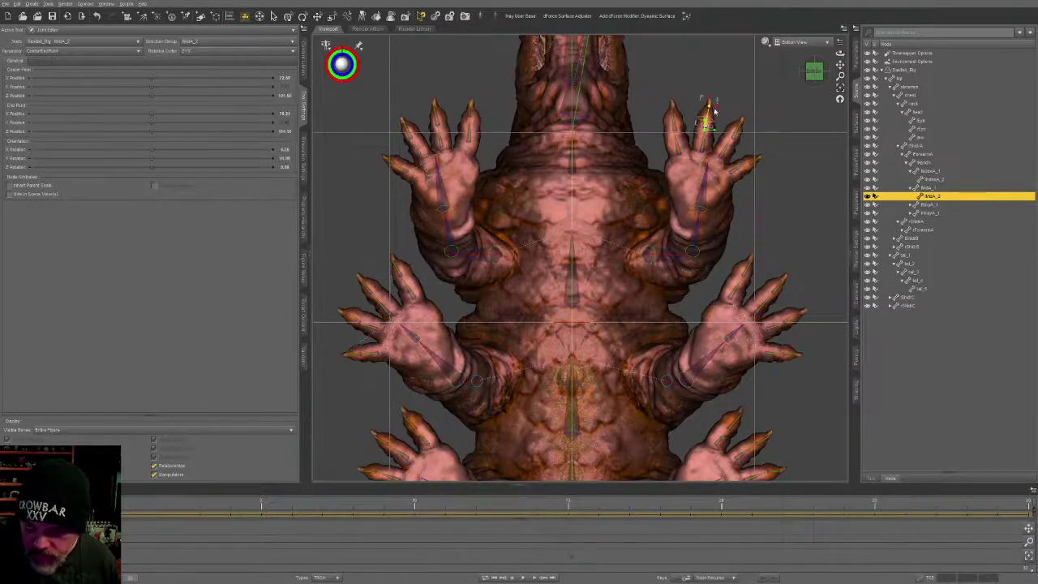
{"action": "left_click", "coordinate": [735, 137]}
{"action": "left_click_drag", "start_coordinate": [734, 143], "coordinate": [740, 127]}
{"action": "left_click", "coordinate": [747, 166]}
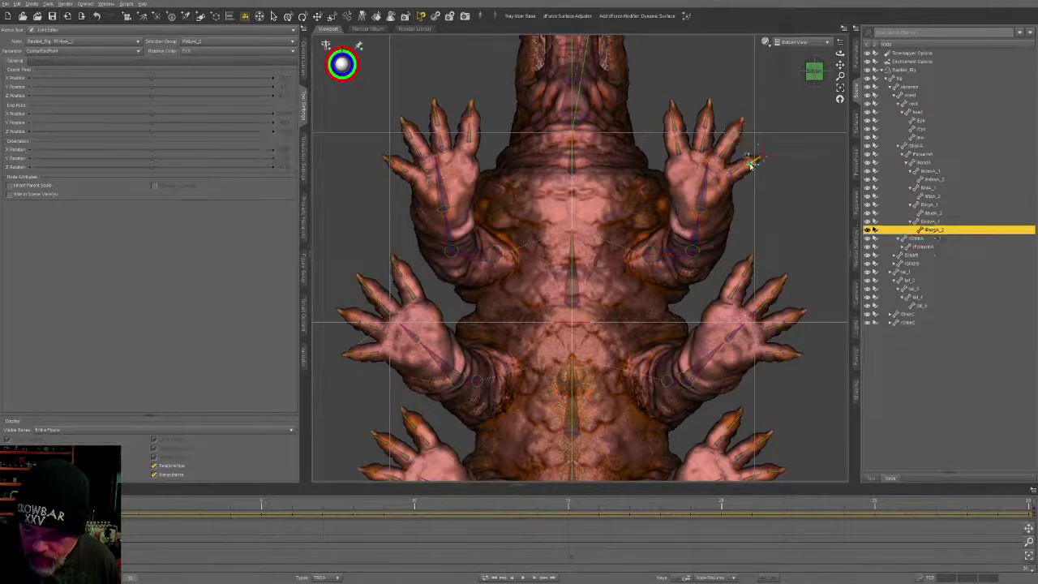
{"action": "left_click_drag", "start_coordinate": [747, 165], "coordinate": [755, 159]}
Step: Move the center points of lIndexB_1, lMidB_1, lRingB_1 and lPinkyB_1 toward the palm of the middle foot
{"action": "left_click", "coordinate": [744, 281]}
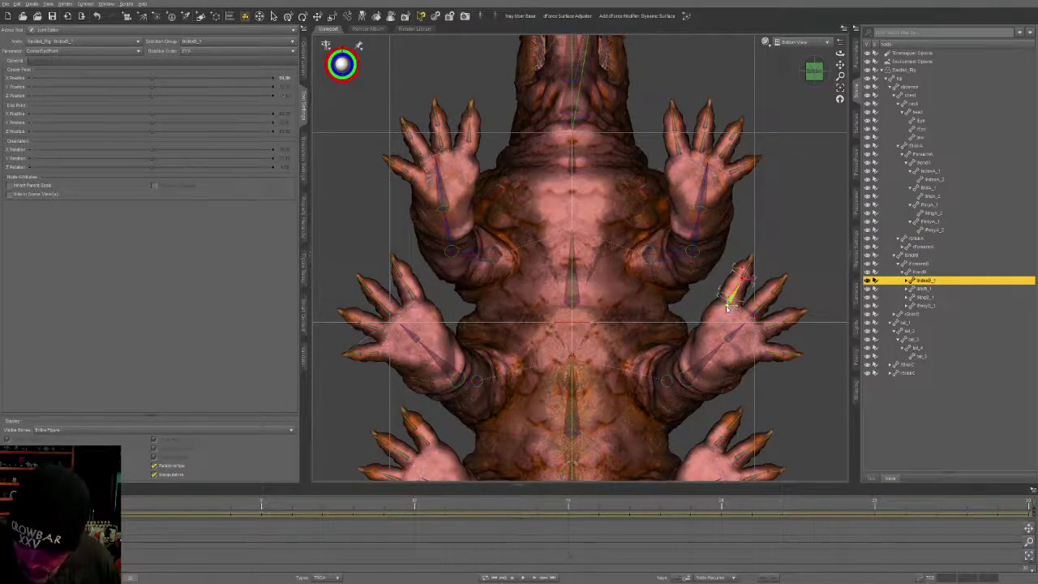
{"action": "left_click", "coordinate": [759, 311]}
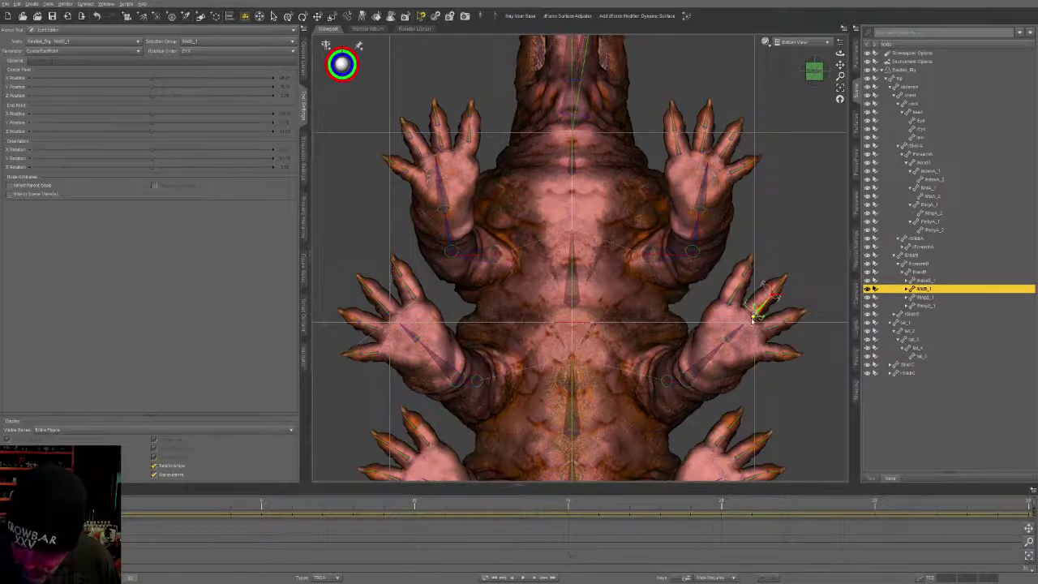
{"action": "left_click", "coordinate": [769, 331]}
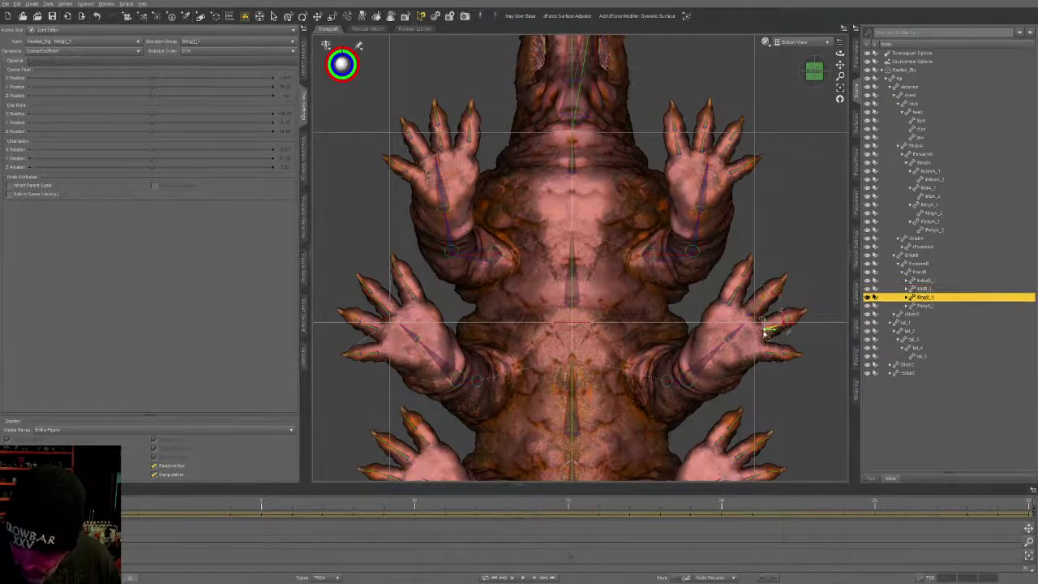
{"action": "left_click_drag", "start_coordinate": [767, 330], "coordinate": [762, 334]}
{"action": "left_click", "coordinate": [766, 351]}
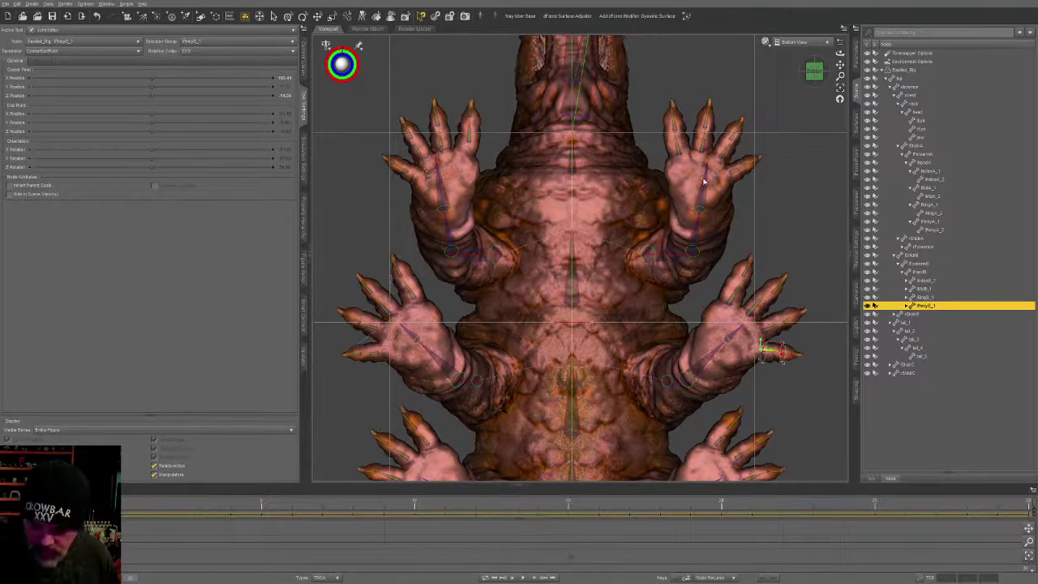
Step: Move the center points of lIndexC_1, lMidC_1, lRingC_1 and lPinkyC_1 toward the palm of the rear foot
{"action": "middle_click_drag", "start_coordinate": [822, 335], "coordinate": [627, 71]}
{"action": "left_click", "coordinate": [632, 315]}
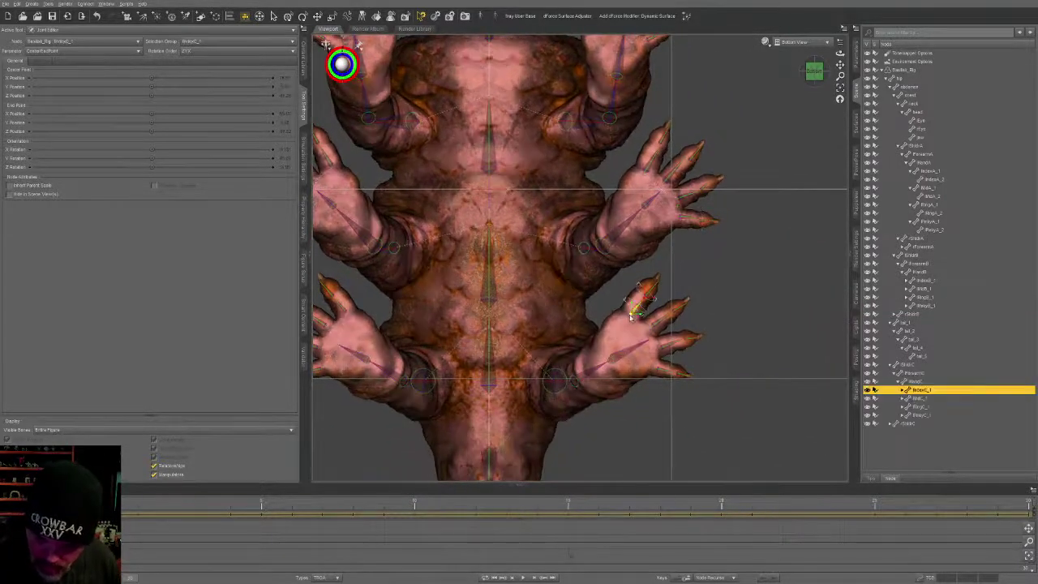
{"action": "left_click", "coordinate": [657, 325]}
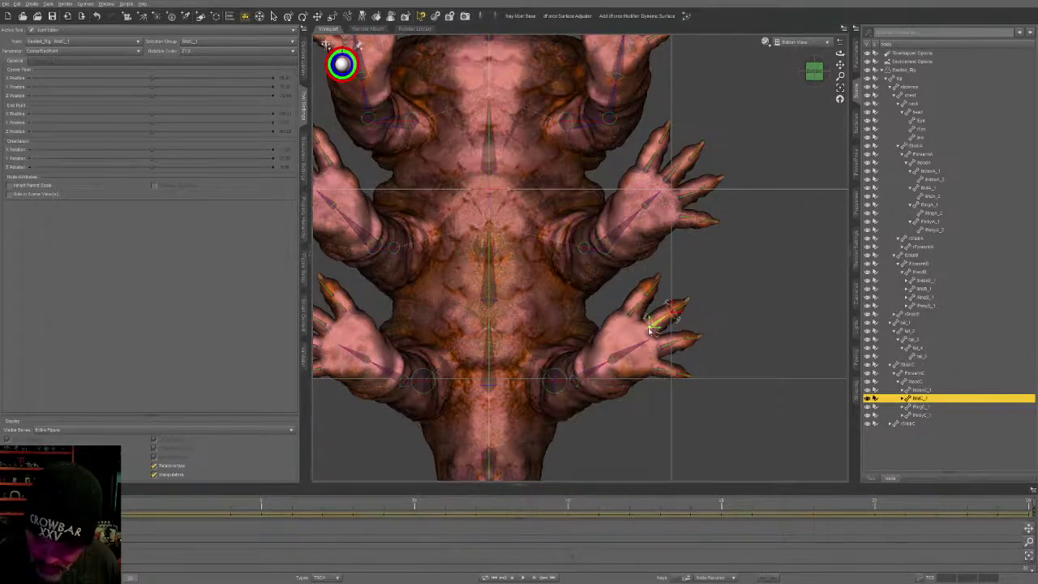
{"action": "left_click", "coordinate": [663, 347]}
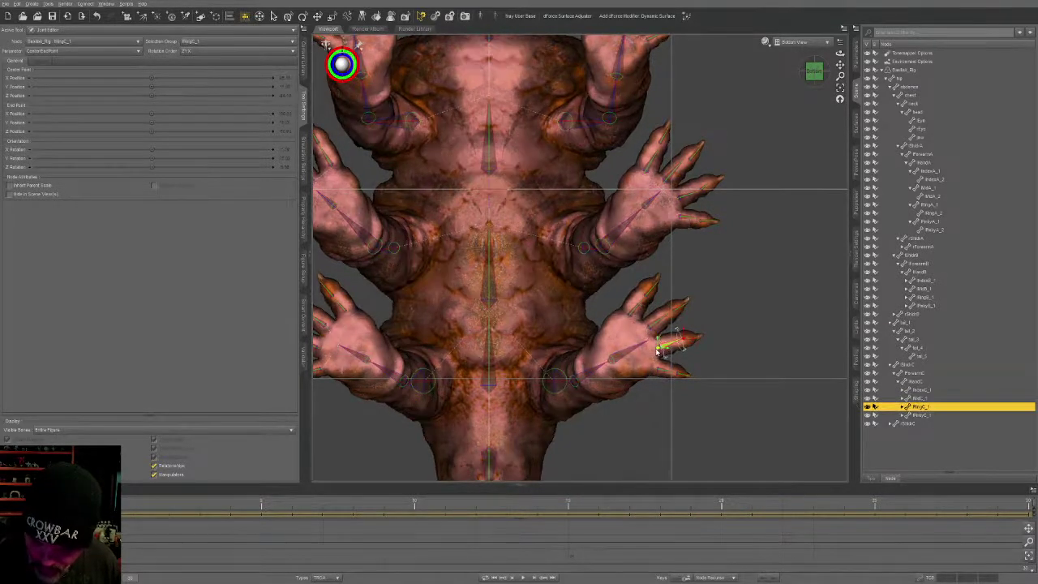
{"action": "left_click", "coordinate": [660, 369]}
{"action": "left_click", "coordinate": [658, 371]}
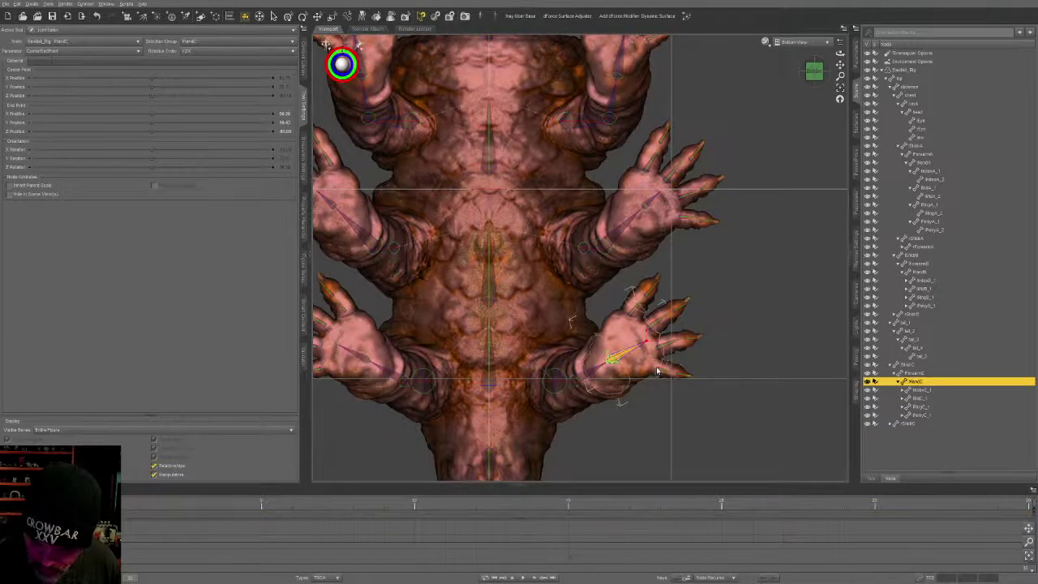
{"action": "left_click", "coordinate": [659, 371]}
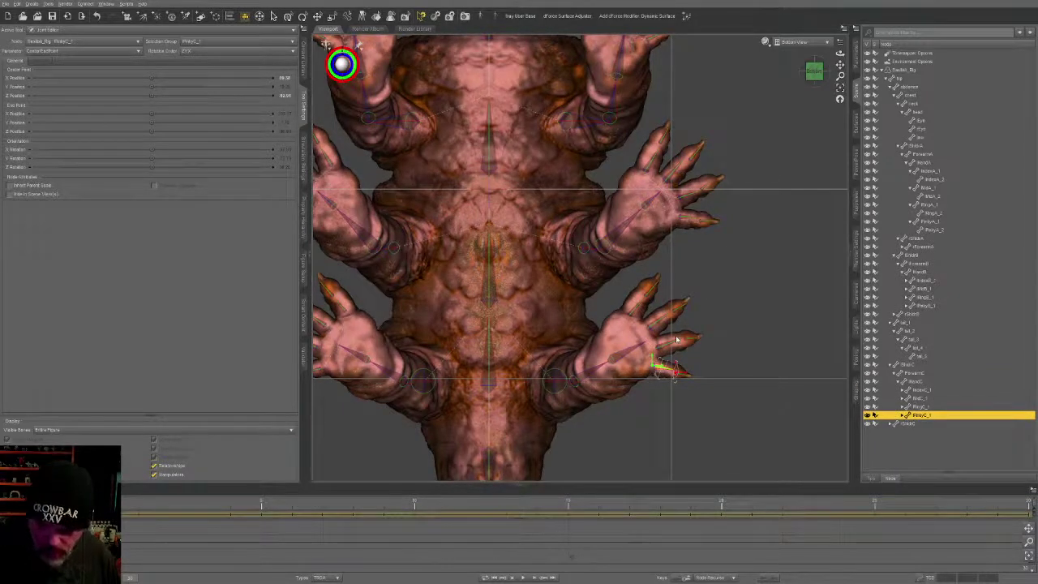
Step: Adjust the outer joints of the rear foot's pinky and ring fingers, aligning lRingC_2 with the end of lRingC_1
{"action": "left_click", "coordinate": [690, 378]}
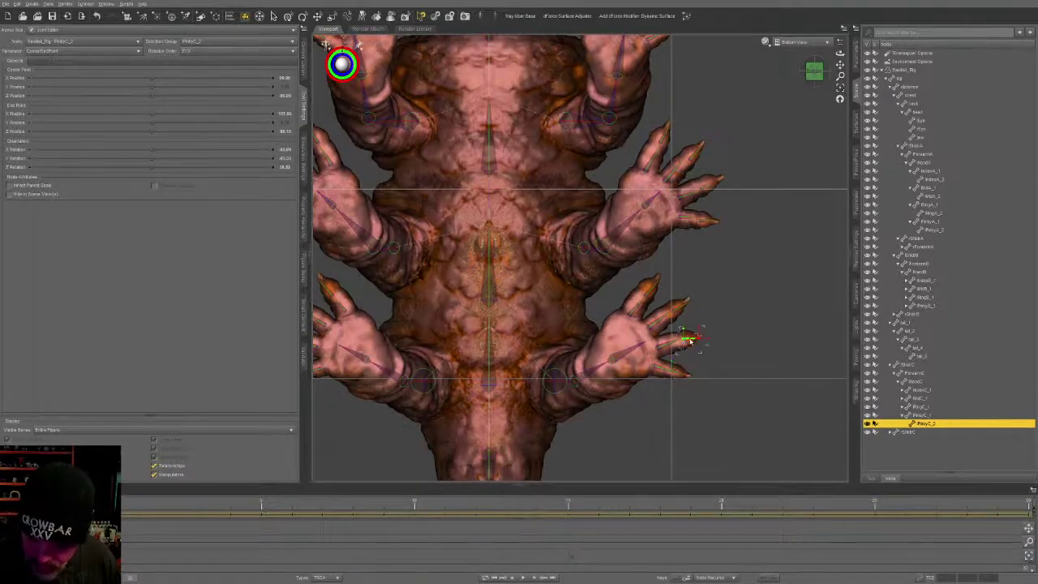
{"action": "left_click", "coordinate": [680, 340]}
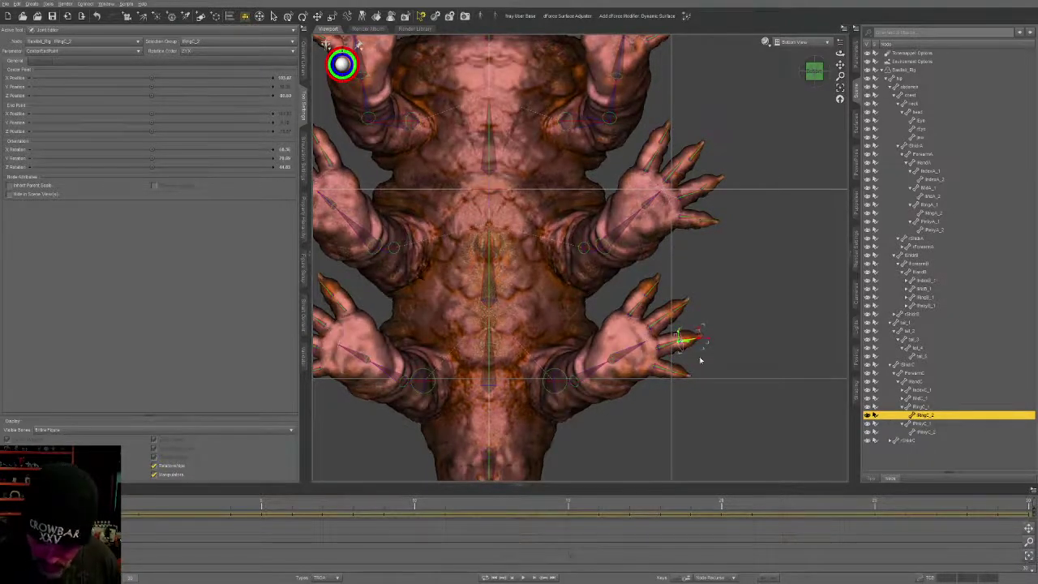
{"action": "mouse_move", "coordinate": [703, 340]}
{"action": "left_mouse_down"}
{"action": "mouse_move", "coordinate": [681, 347]}
{"action": "mouse_move", "coordinate": [700, 351]}
{"action": "left_mouse_up"}
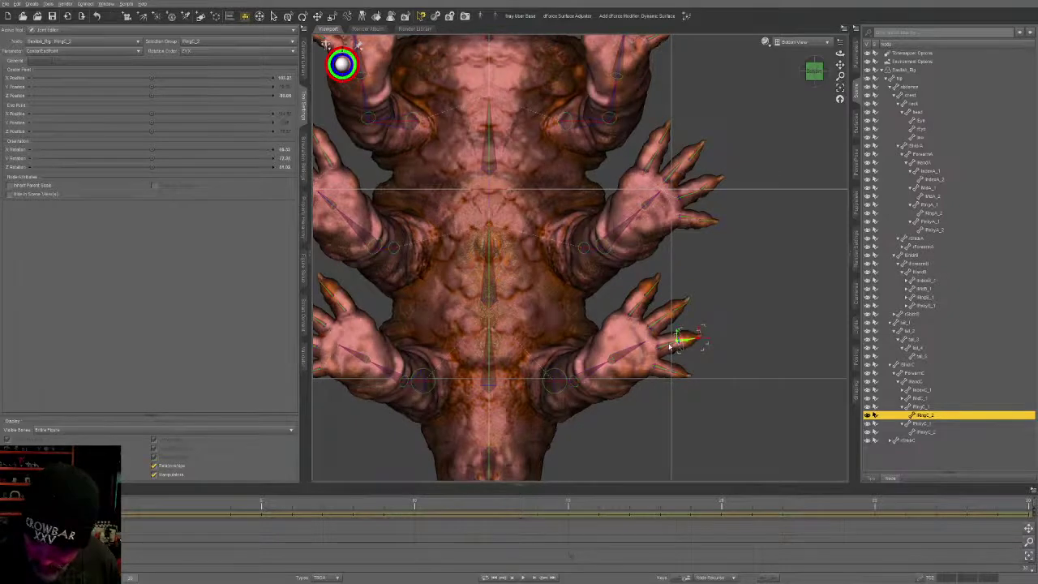
{"action": "left_click", "coordinate": [680, 344]}
{"action": "left_click_drag", "start_coordinate": [684, 342], "coordinate": [672, 344]}
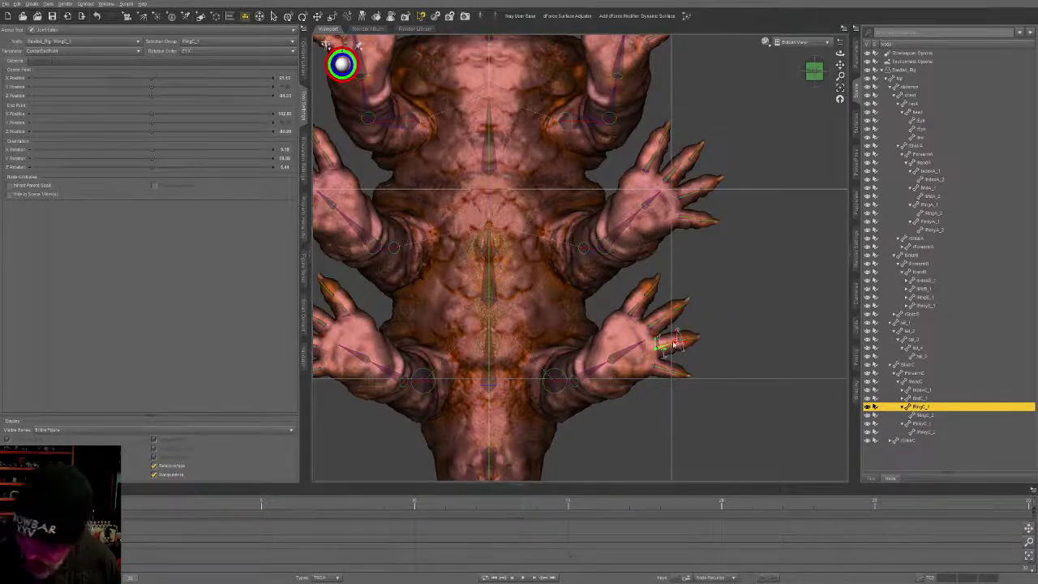
{"action": "left_click", "coordinate": [684, 342]}
{"action": "left_click_drag", "start_coordinate": [684, 342], "coordinate": [676, 338]}
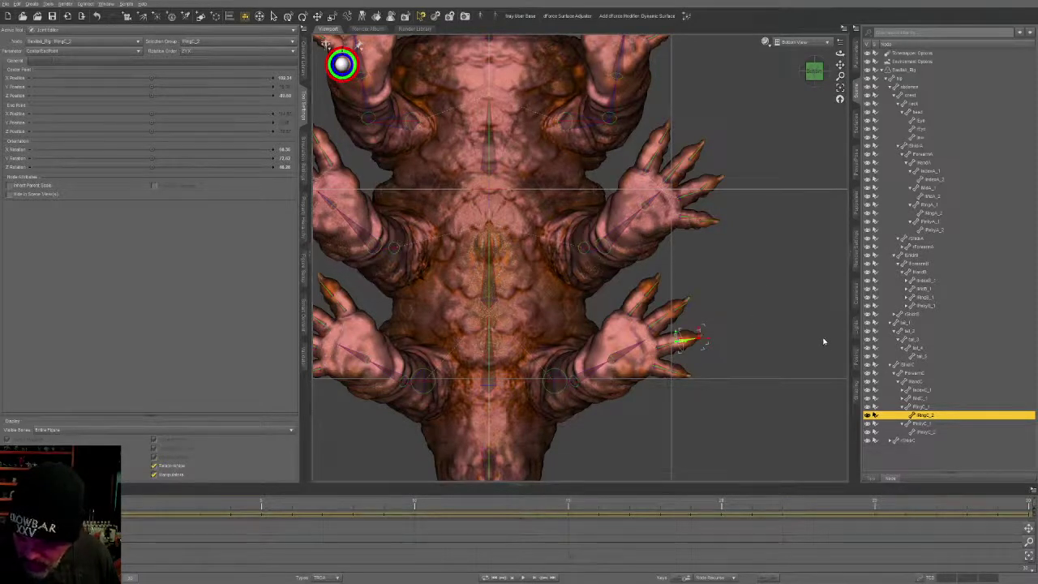
Step: Adjust the outer joint positions of lMidC_2 and lIndexC_2 on the rear foot
{"action": "mouse_move", "coordinate": [677, 344]}
{"action": "left_mouse_down"}
{"action": "mouse_move", "coordinate": [697, 341]}
{"action": "mouse_move", "coordinate": [674, 308]}
{"action": "mouse_move", "coordinate": [687, 305]}
{"action": "mouse_move", "coordinate": [640, 301]}
{"action": "mouse_move", "coordinate": [655, 277]}
{"action": "left_mouse_up"}
{"action": "left_click", "coordinate": [676, 313]}
{"action": "left_click", "coordinate": [645, 297]}
Step: Reposition the outer joints of lPinkyB_2, lRingB_2, lMidB_2 and lIndexB_2 on the middle foot
{"action": "left_click", "coordinate": [683, 221]}
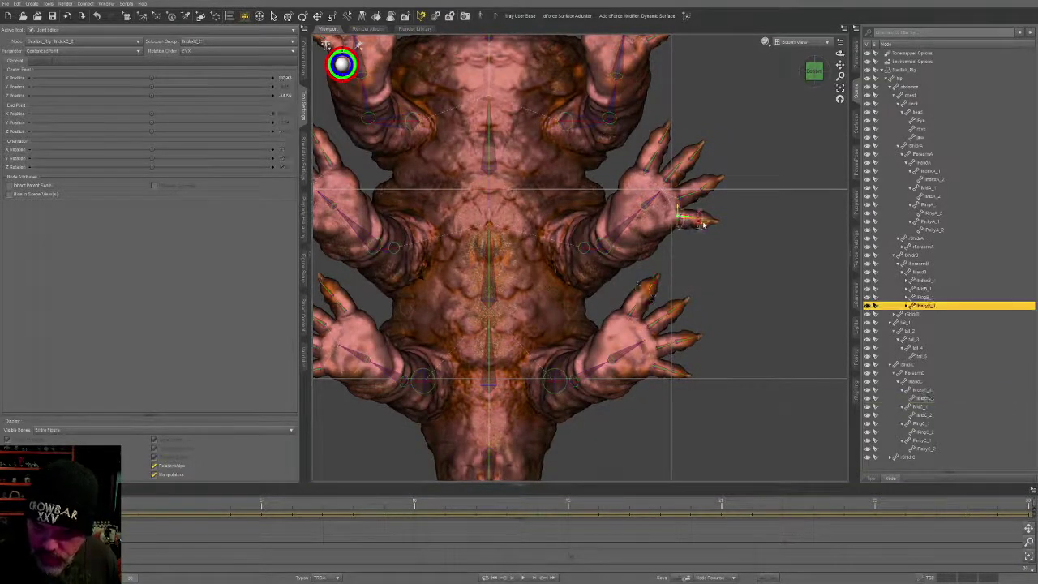
{"action": "mouse_move", "coordinate": [700, 221]}
{"action": "left_mouse_down"}
{"action": "mouse_move", "coordinate": [715, 223]}
{"action": "mouse_move", "coordinate": [696, 190]}
{"action": "mouse_move", "coordinate": [712, 181]}
{"action": "mouse_move", "coordinate": [696, 188]}
{"action": "left_mouse_up"}
{"action": "left_click", "coordinate": [703, 191]}
{"action": "left_click", "coordinate": [693, 159]}
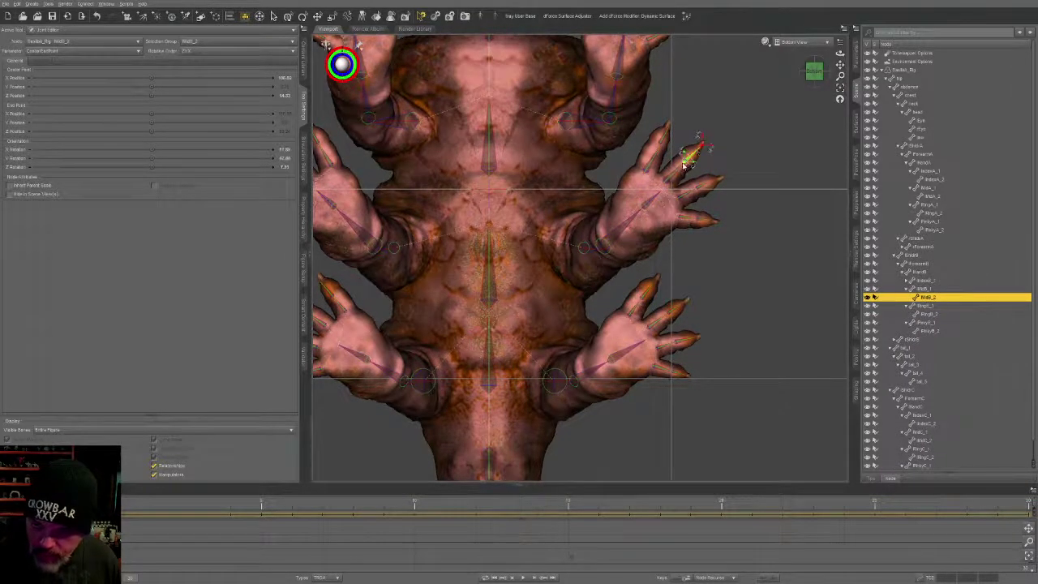
{"action": "left_click", "coordinate": [659, 148]}
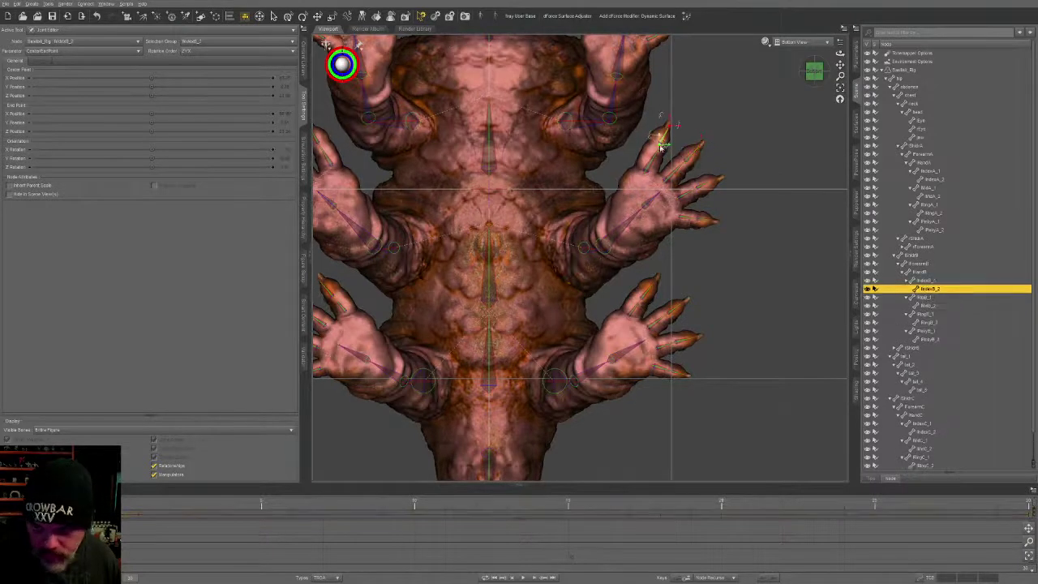
{"action": "left_click", "coordinate": [661, 140]}
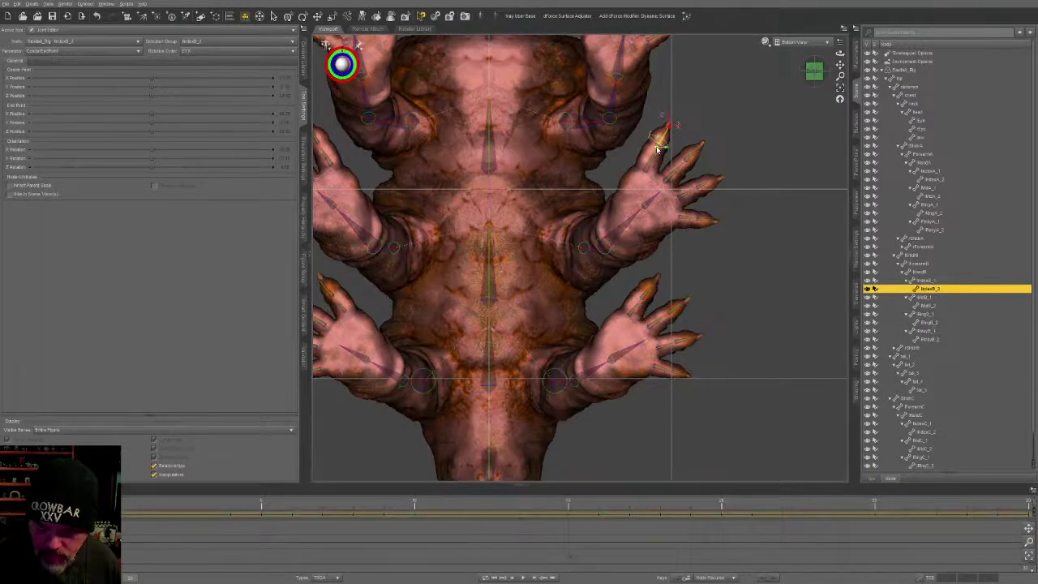
{"action": "left_click_drag", "start_coordinate": [669, 129], "coordinate": [666, 130]}
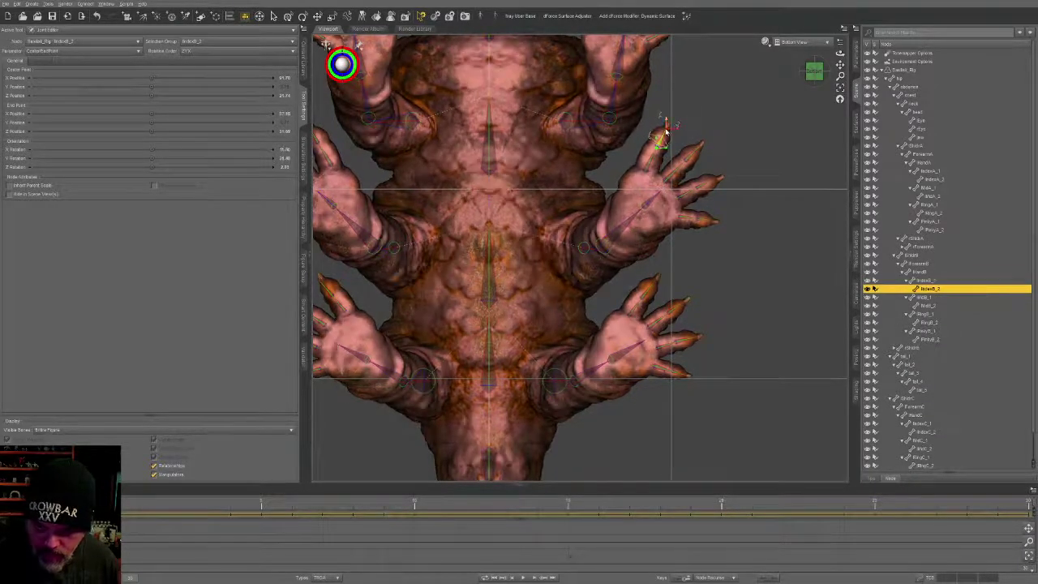
{"action": "left_click_drag", "start_coordinate": [841, 65], "coordinate": [839, 157]}
{"action": "scroll", "coordinate": [719, 359], "scroll_direction": "up", "scroll_amount": 2}
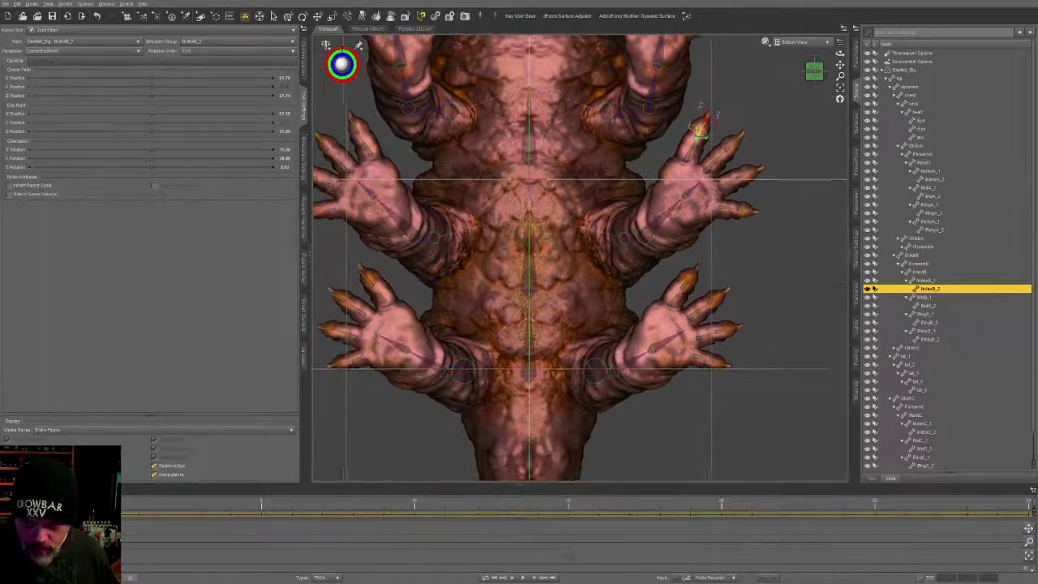
{"action": "left_click", "coordinate": [528, 365]}
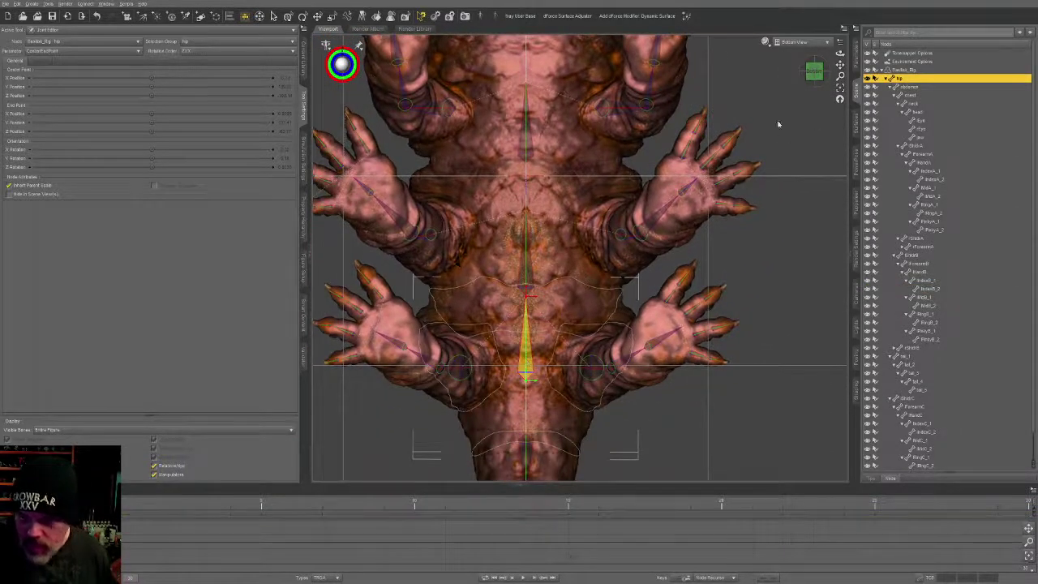
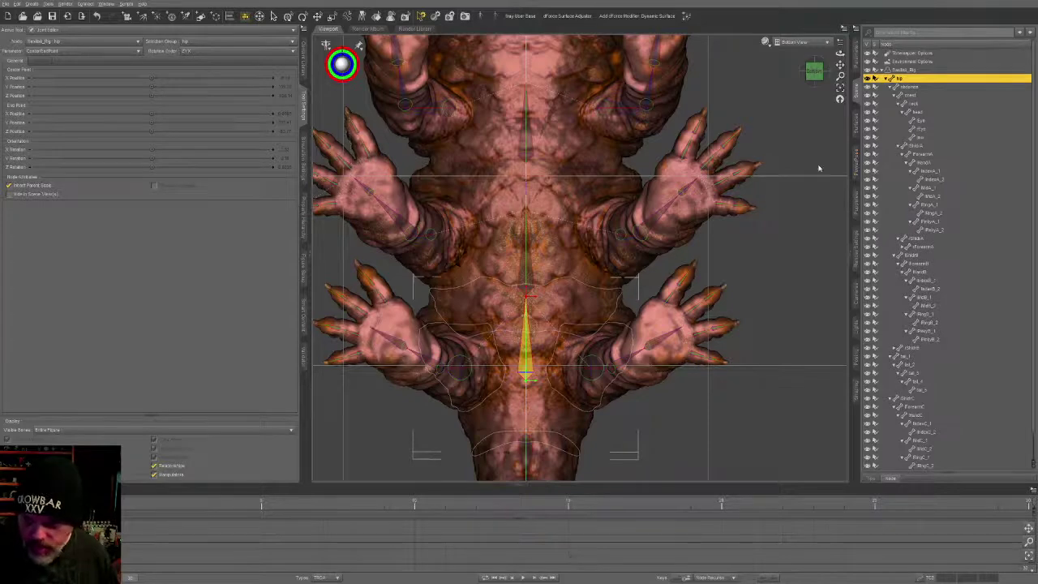
Step: Return to the perspective view, frame the front foot and rotate the lMidA_2 bone to test how the middle fingertip bends
{"action": "left_click_drag", "start_coordinate": [803, 53], "coordinate": [811, 67]}
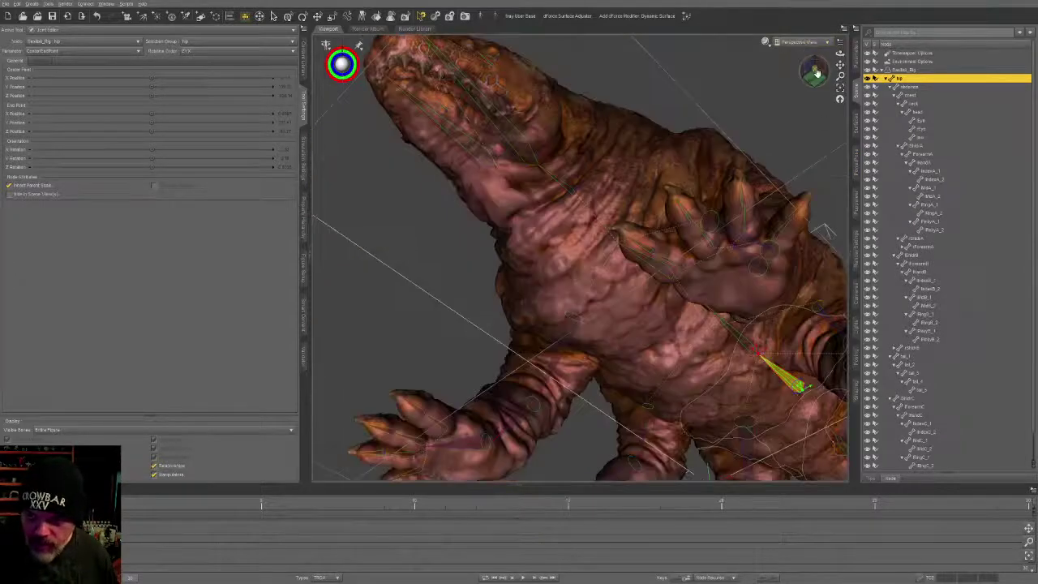
{"action": "left_click_drag", "start_coordinate": [771, 128], "coordinate": [414, 431], "text": "alt"}
{"action": "left_click_drag", "start_coordinate": [729, 231], "coordinate": [662, 270], "text": "alt"}
{"action": "left_click", "coordinate": [685, 207]}
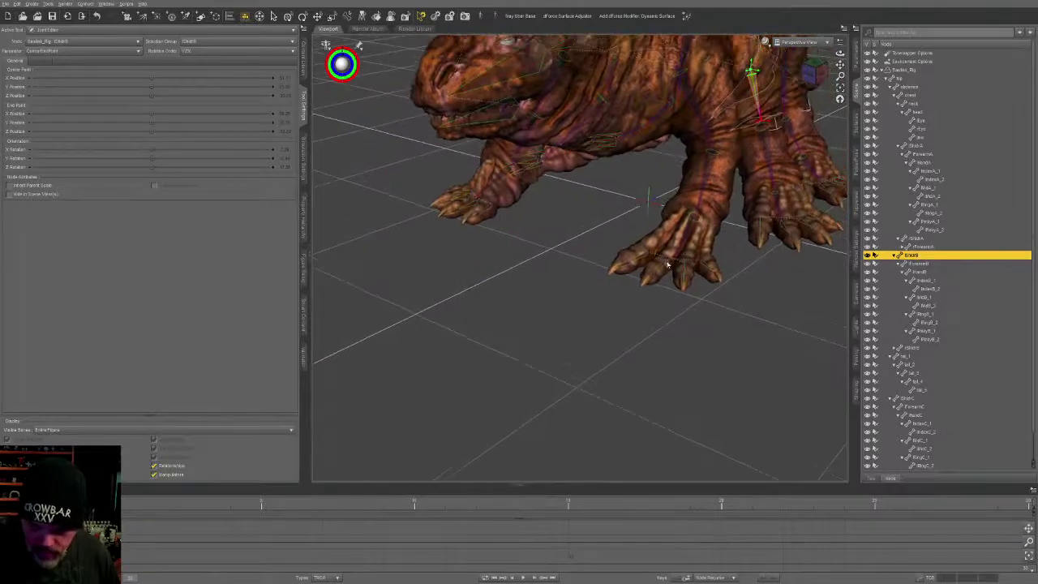
{"action": "left_click", "coordinate": [665, 272]}
{"action": "key", "text": "ctrl+f"}
{"action": "scroll", "coordinate": [666, 329], "scroll_direction": "down", "scroll_amount": 3}
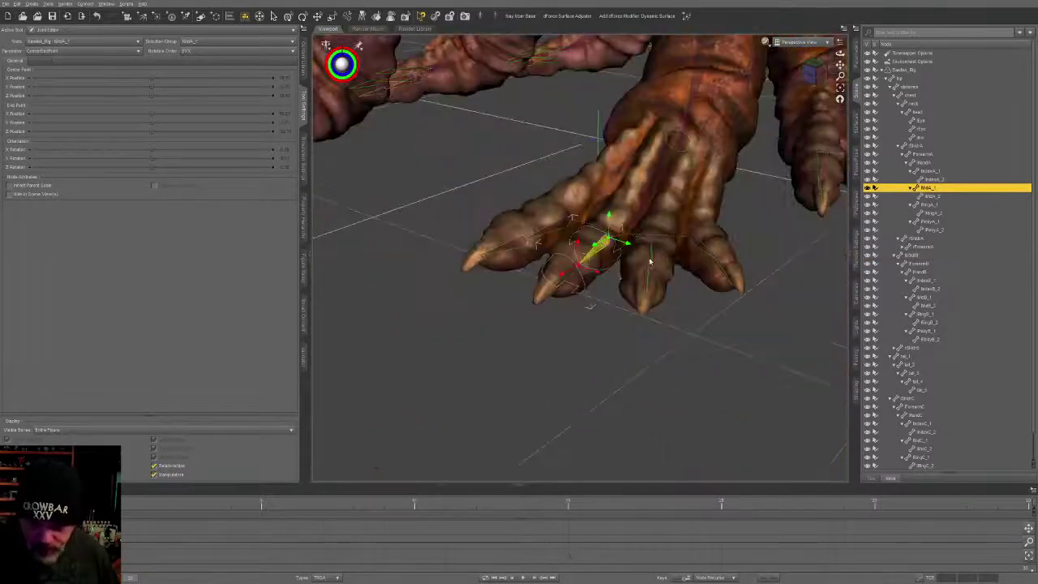
{"action": "scroll", "coordinate": [623, 375], "scroll_direction": "up", "scroll_amount": 3}
{"action": "left_click_drag", "start_coordinate": [623, 375], "coordinate": [683, 326], "text": "alt"}
{"action": "key", "text": "ctrl+r"}
{"action": "left_click", "coordinate": [649, 357]}
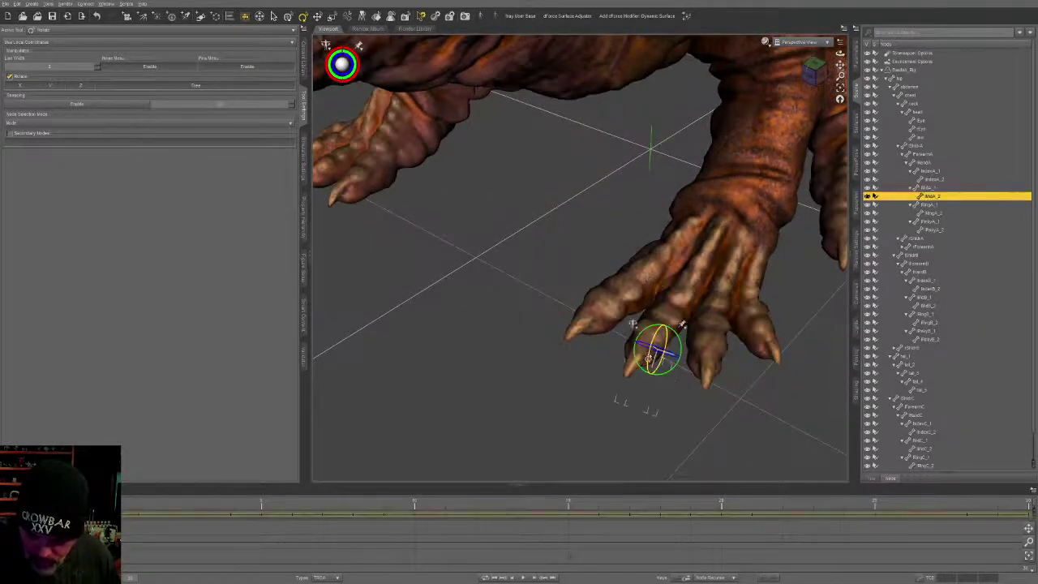
{"action": "left_click_drag", "start_coordinate": [647, 365], "coordinate": [640, 345]}
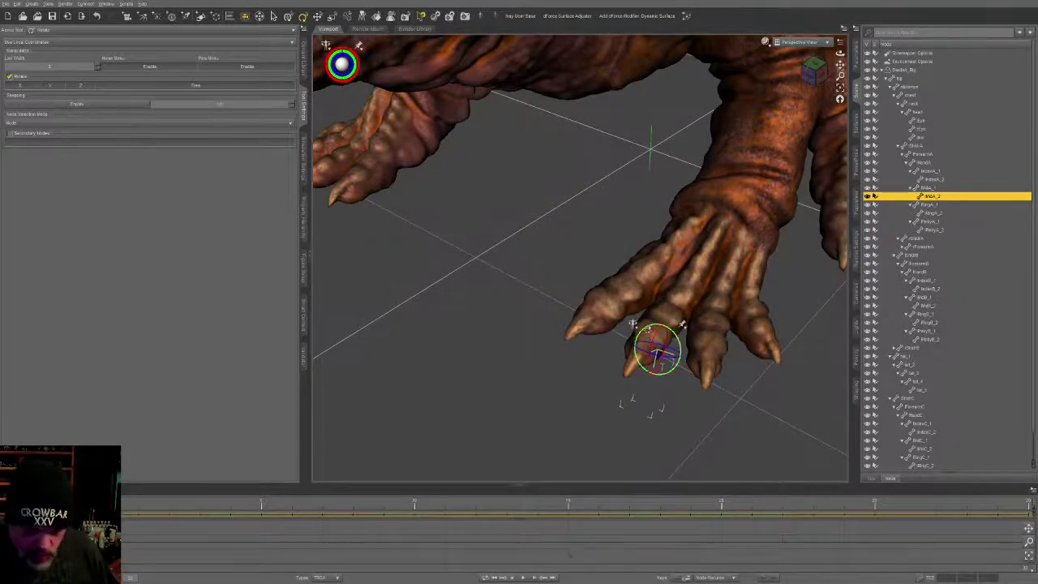
Step: Select the lMidA_1 bone and pick the faces of the front foot's middle finger, growing the selection back from the claw
{"action": "left_click", "coordinate": [673, 318]}
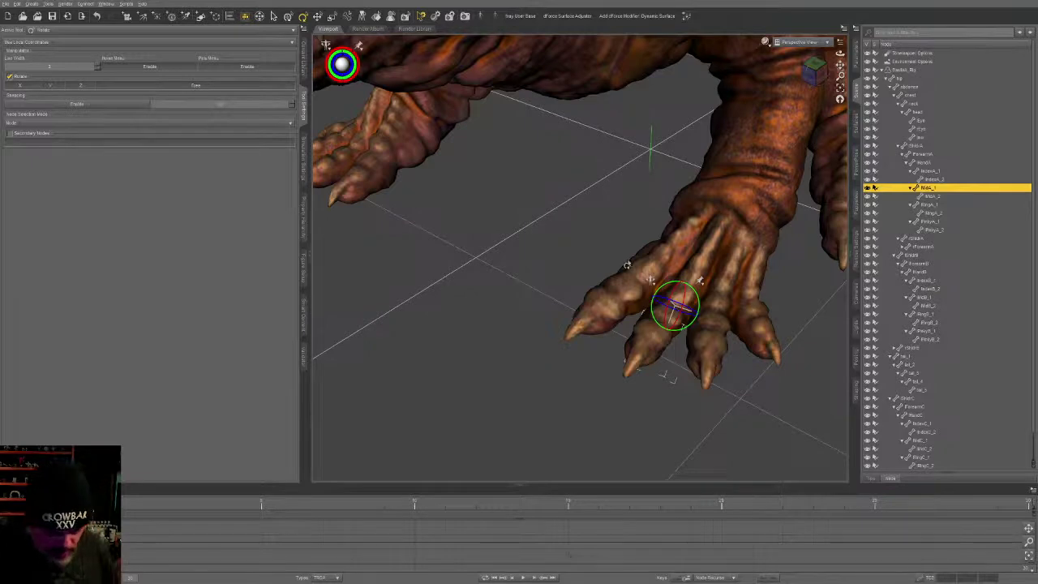
{"action": "key", "text": "ctrl+shift+w"}
{"action": "key", "text": "alt+shift+g"}
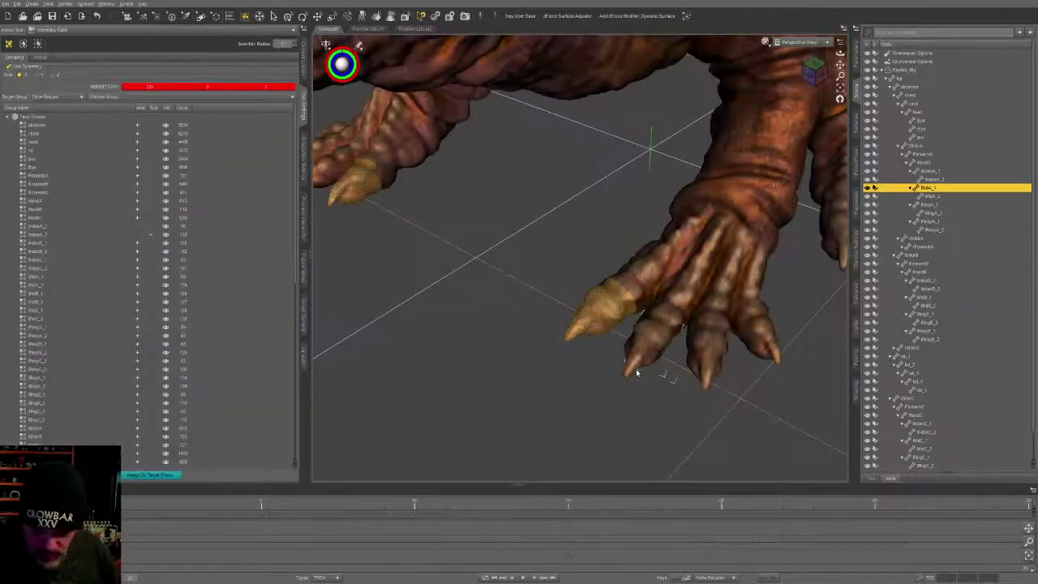
{"action": "left_click", "coordinate": [627, 376]}
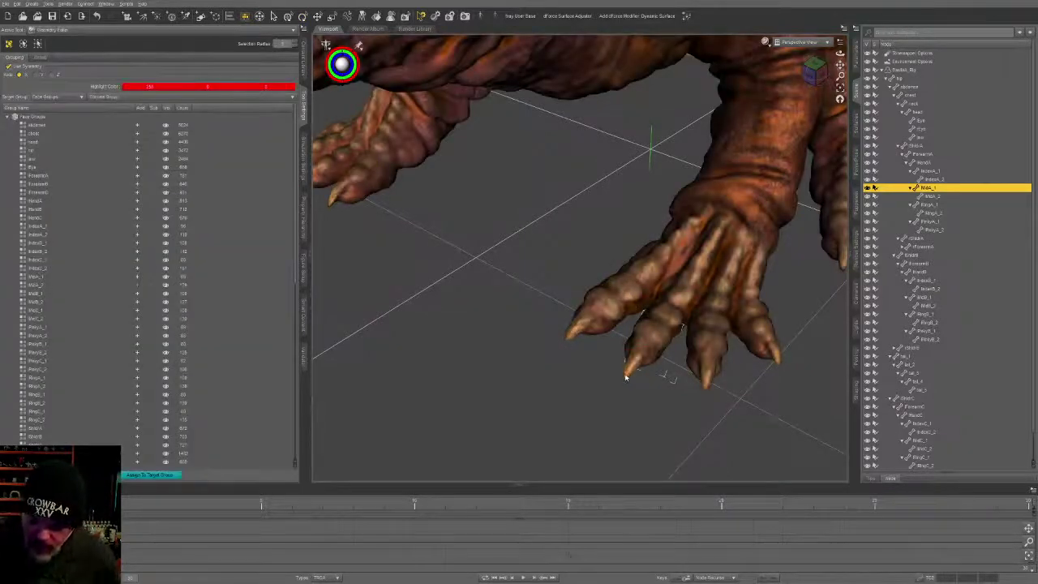
{"action": "double_click", "coordinate": [627, 377]}
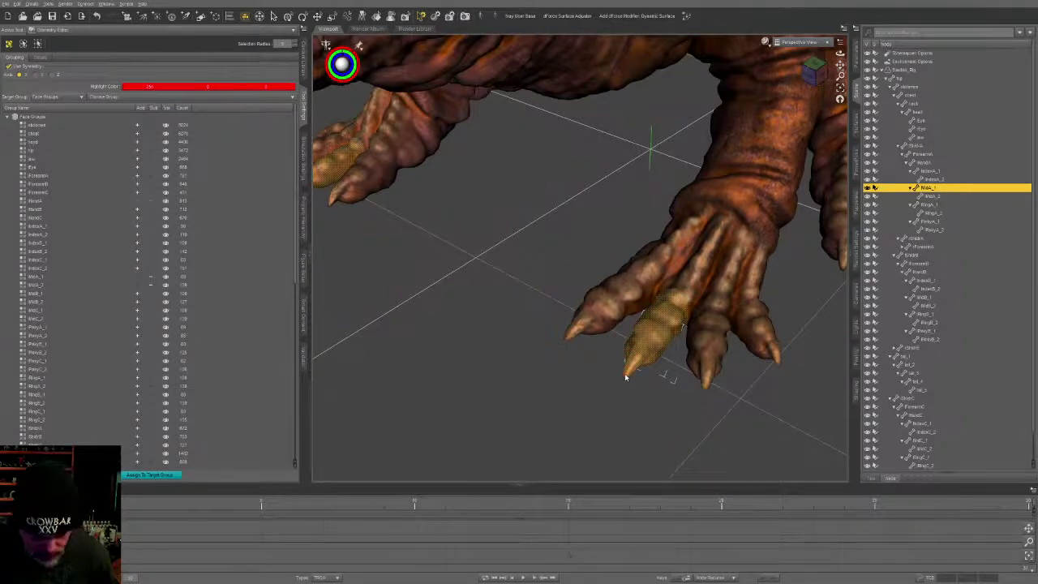
Step: Paint lMidA_1 weights over the selected middle finger faces with the weight map brush, covering it from base to claw
{"action": "key", "text": "alt+shift+w"}
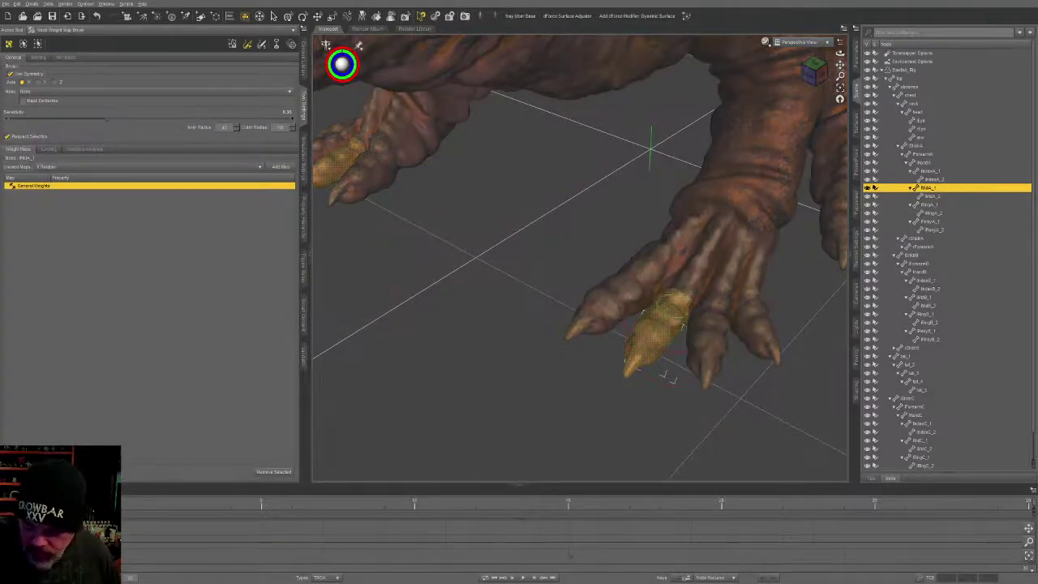
{"action": "left_click", "coordinate": [702, 321]}
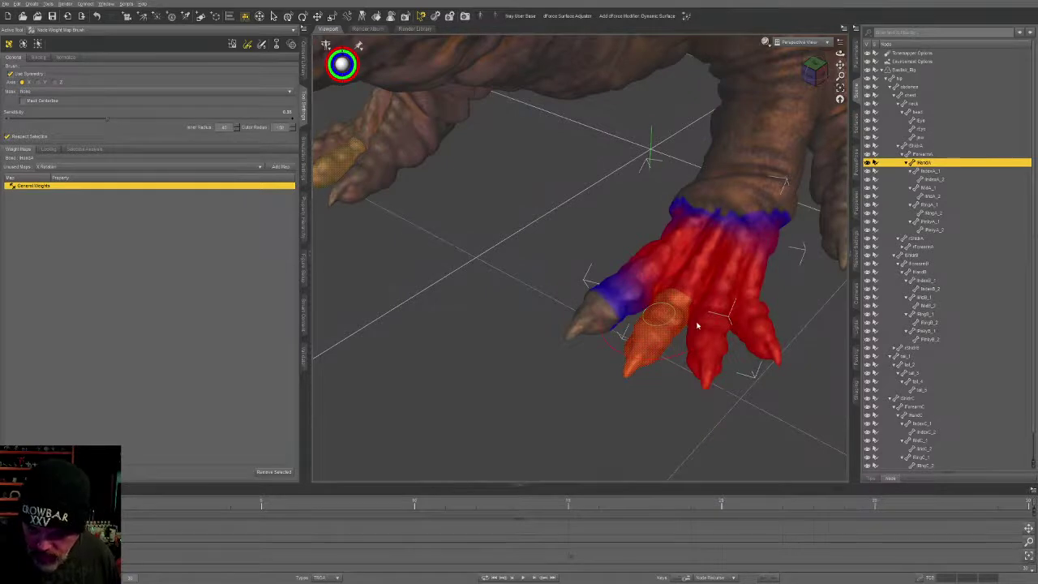
{"action": "key", "text": "ctrl+z"}
{"action": "middle_click_drag", "start_coordinate": [717, 296], "coordinate": [693, 305]}
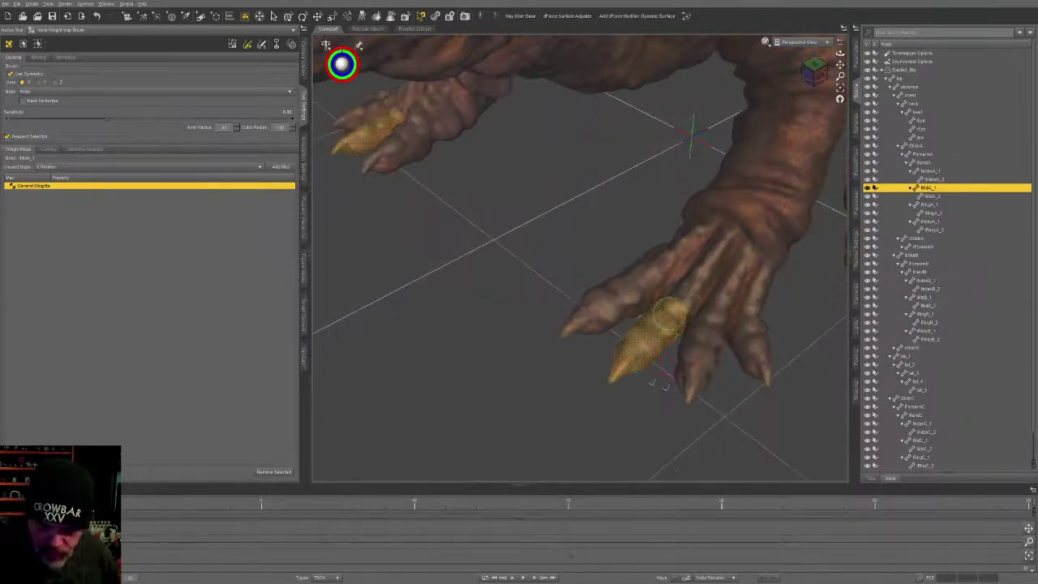
{"action": "left_click", "coordinate": [667, 316]}
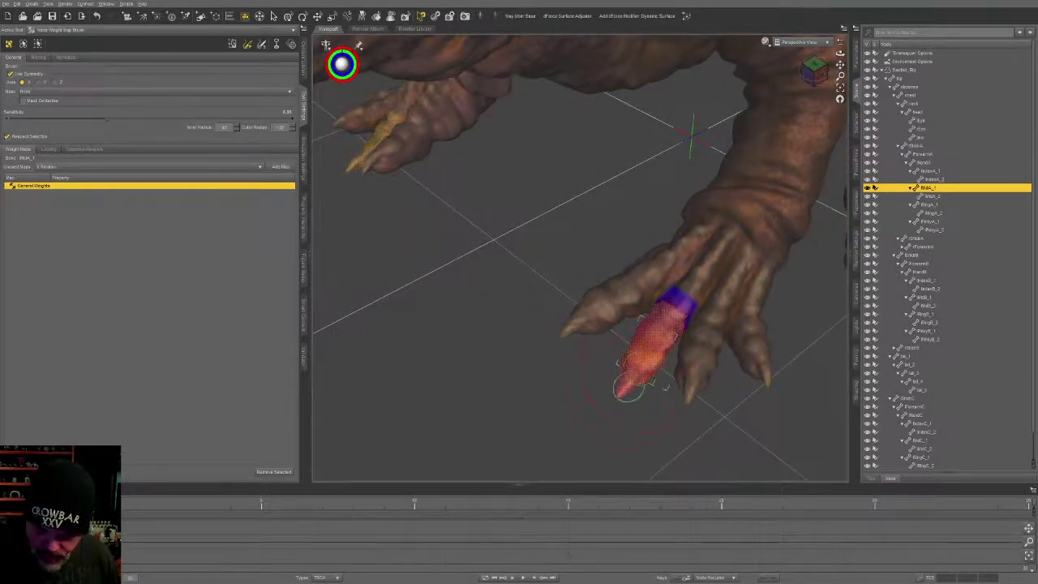
{"action": "left_click_drag", "start_coordinate": [629, 388], "coordinate": [644, 383]}
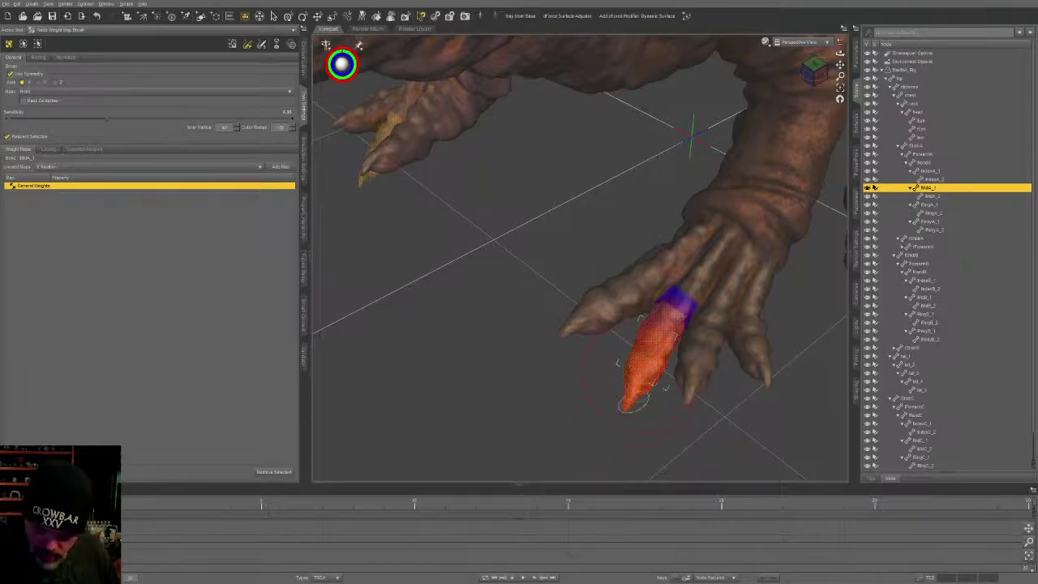
{"action": "mouse_move", "coordinate": [661, 321]}
{"action": "middle_mouse_down"}
{"action": "mouse_move", "coordinate": [390, 146]}
{"action": "mouse_move", "coordinate": [703, 371]}
{"action": "middle_mouse_up"}
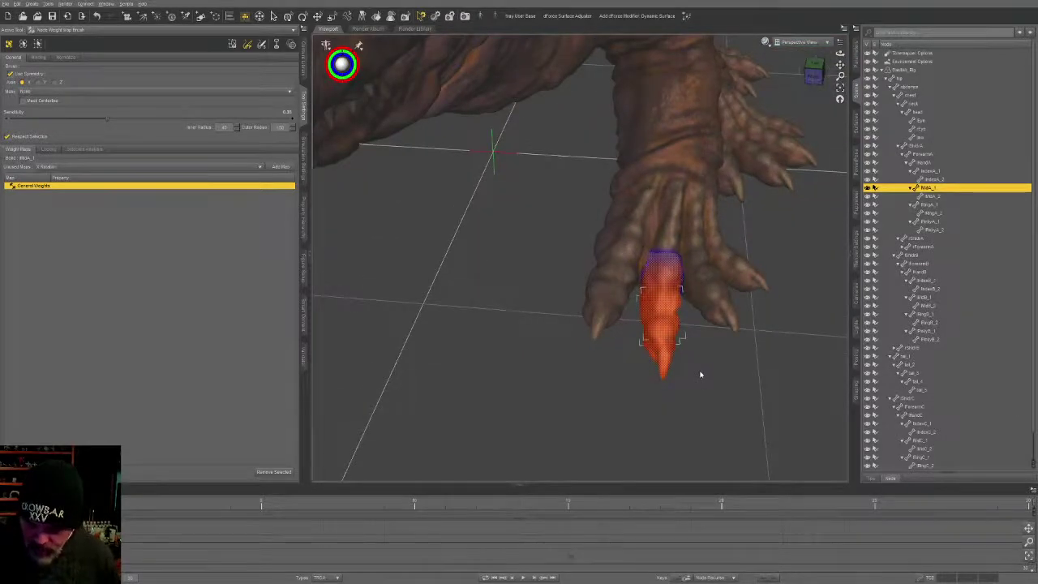
{"action": "key", "text": "ctrl+plus"}
{"action": "middle_click_drag", "start_coordinate": [691, 308], "coordinate": [620, 271]}
{"action": "left_click_drag", "start_coordinate": [674, 311], "coordinate": [663, 343]}
Step: Paint lMidA_2 weights over the front foot's middle fingertip, raising the brush sensitivity to 0.40 for the remaining strokes
{"action": "left_click", "coordinate": [934, 195]}
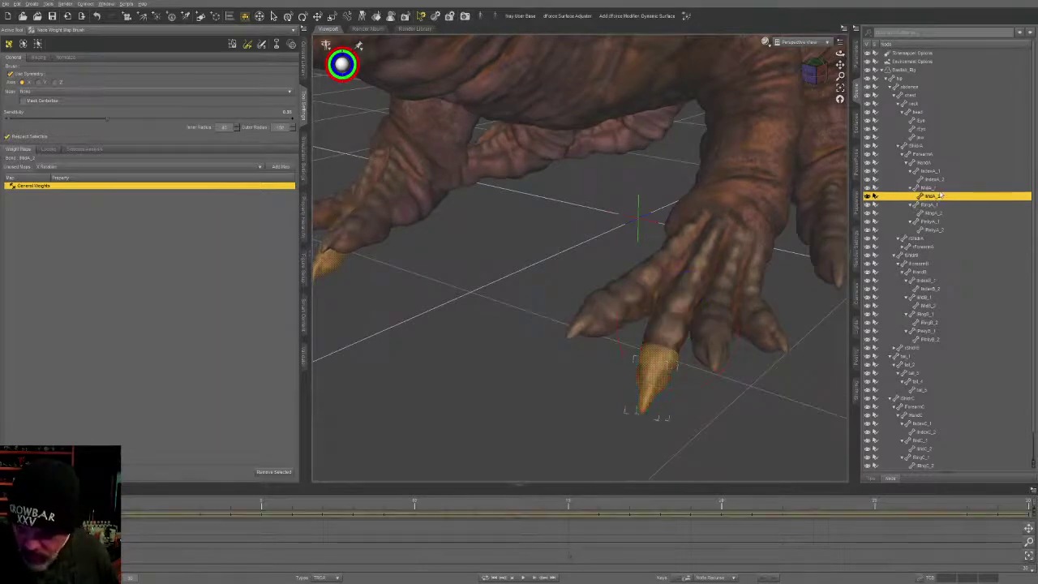
{"action": "left_click_drag", "start_coordinate": [654, 394], "coordinate": [661, 379]}
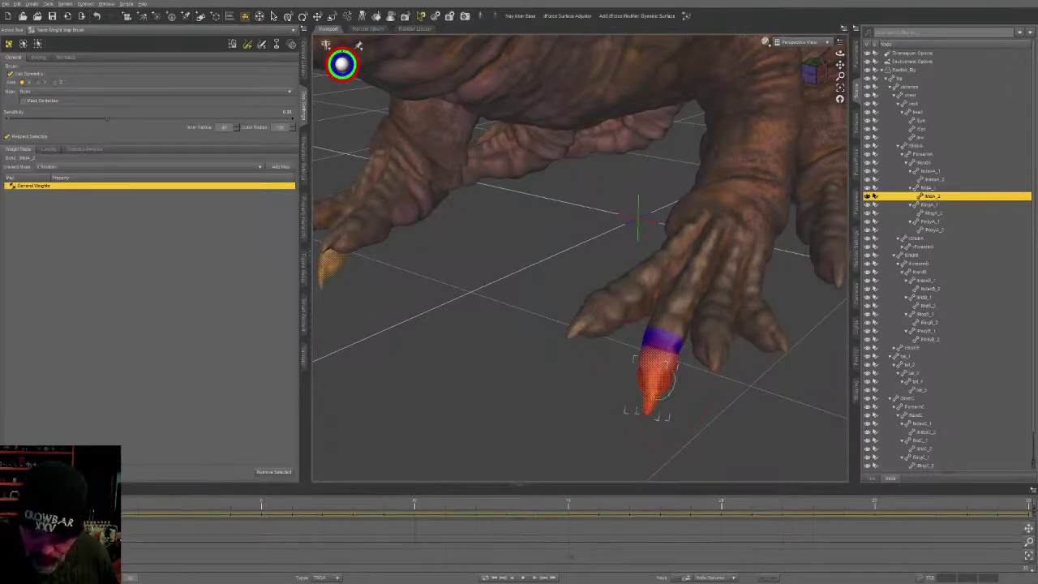
{"action": "left_click_drag", "start_coordinate": [110, 121], "coordinate": [122, 120]}
{"action": "middle_click_drag", "start_coordinate": [689, 410], "coordinate": [647, 364]}
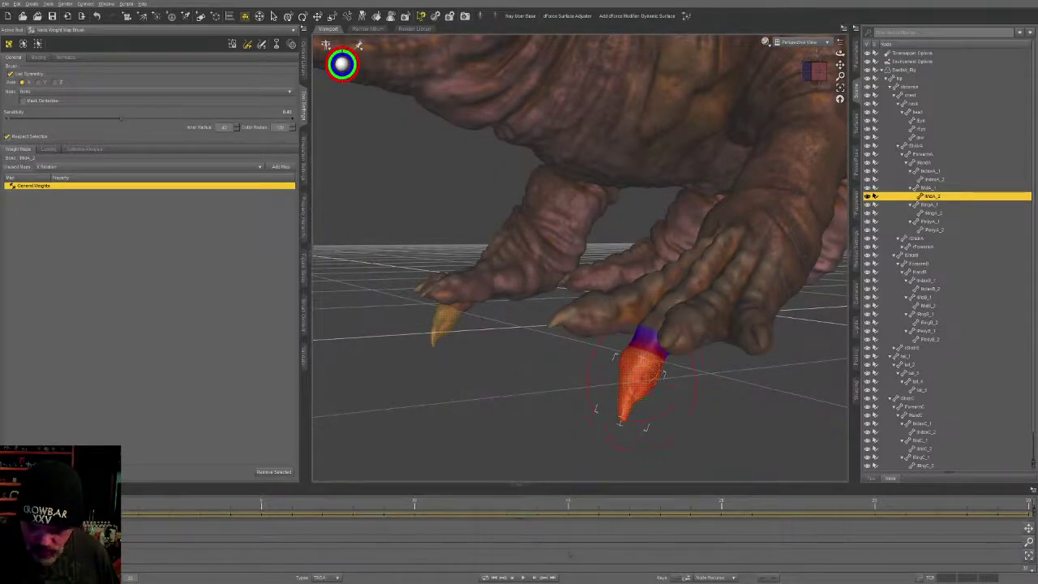
{"action": "left_click_drag", "start_coordinate": [641, 383], "coordinate": [643, 357]}
{"action": "mouse_move", "coordinate": [681, 405]}
{"action": "middle_mouse_down"}
{"action": "mouse_move", "coordinate": [615, 330]}
{"action": "mouse_move", "coordinate": [798, 408]}
{"action": "mouse_move", "coordinate": [771, 292]}
{"action": "mouse_move", "coordinate": [680, 344]}
{"action": "middle_mouse_up"}
{"action": "mouse_move", "coordinate": [744, 380]}
{"action": "middle_mouse_down"}
{"action": "mouse_move", "coordinate": [738, 312]}
{"action": "mouse_move", "coordinate": [739, 341]}
{"action": "middle_mouse_up"}
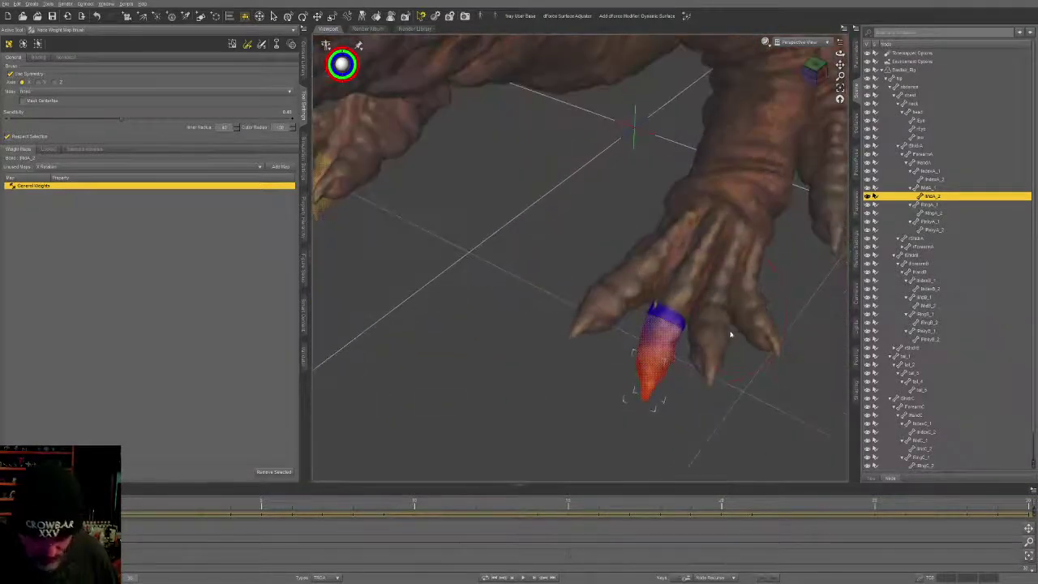
Step: Check the pivot positions of lRingA_1 and lRingA_2 on the front foot with the Rotate tool, ending on lRingA_1
{"action": "key", "text": "alt+shift+s"}
{"action": "left_click", "coordinate": [717, 320]}
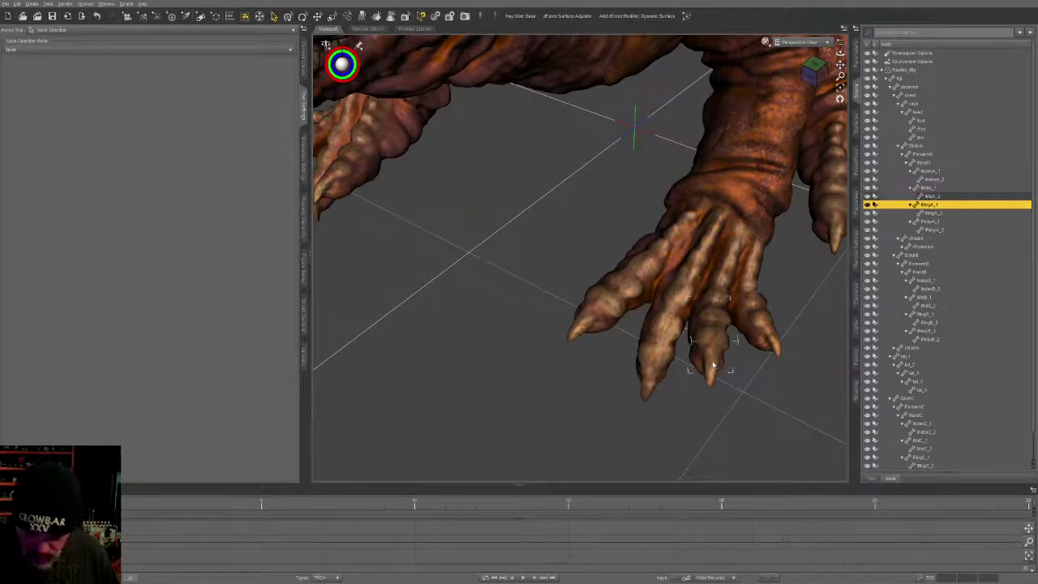
{"action": "key", "text": "alt+shift+r"}
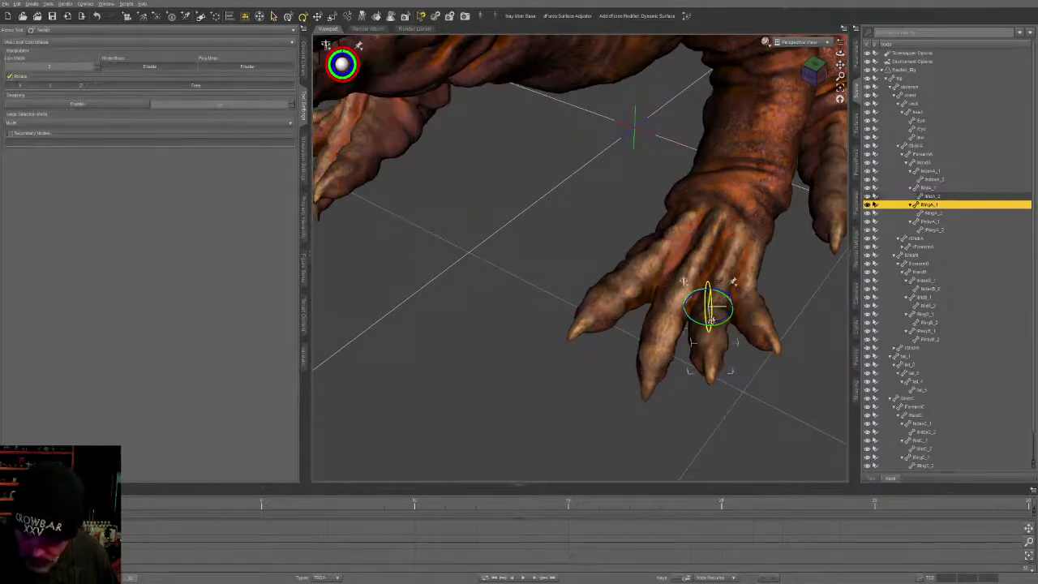
{"action": "left_click_drag", "start_coordinate": [712, 320], "coordinate": [711, 324]}
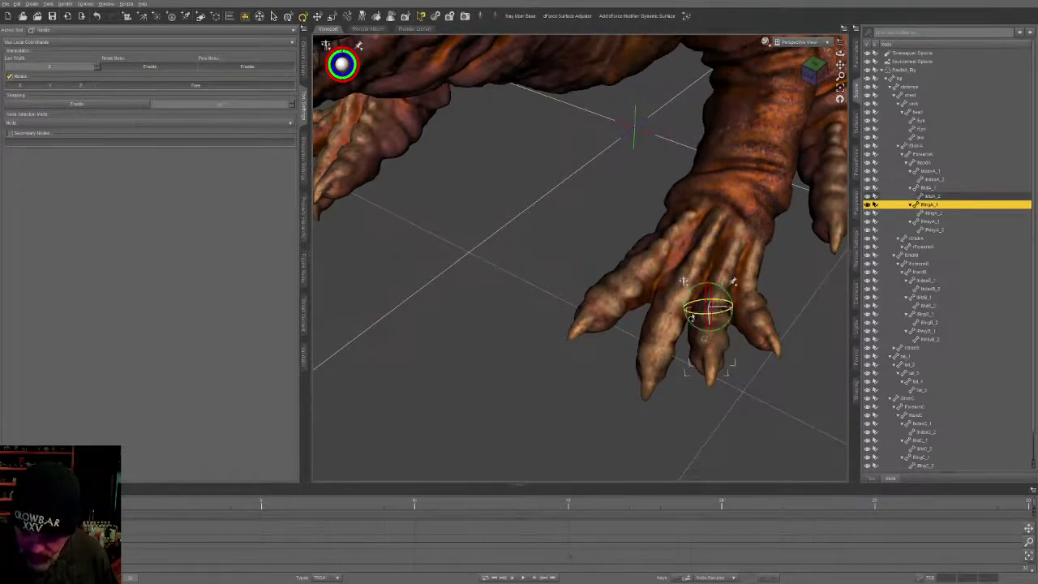
{"action": "left_click", "coordinate": [711, 342]}
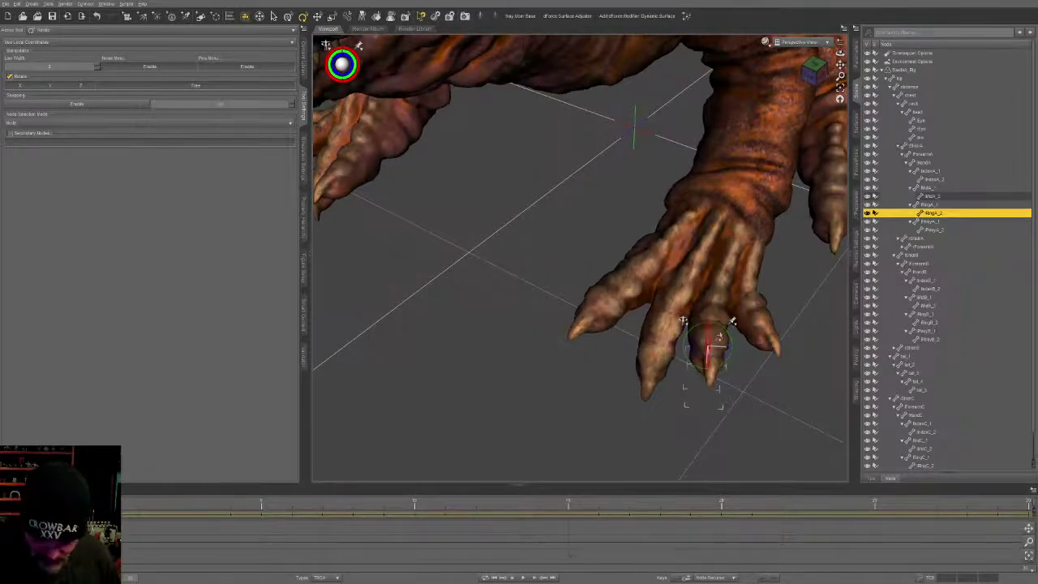
{"action": "left_click", "coordinate": [719, 324]}
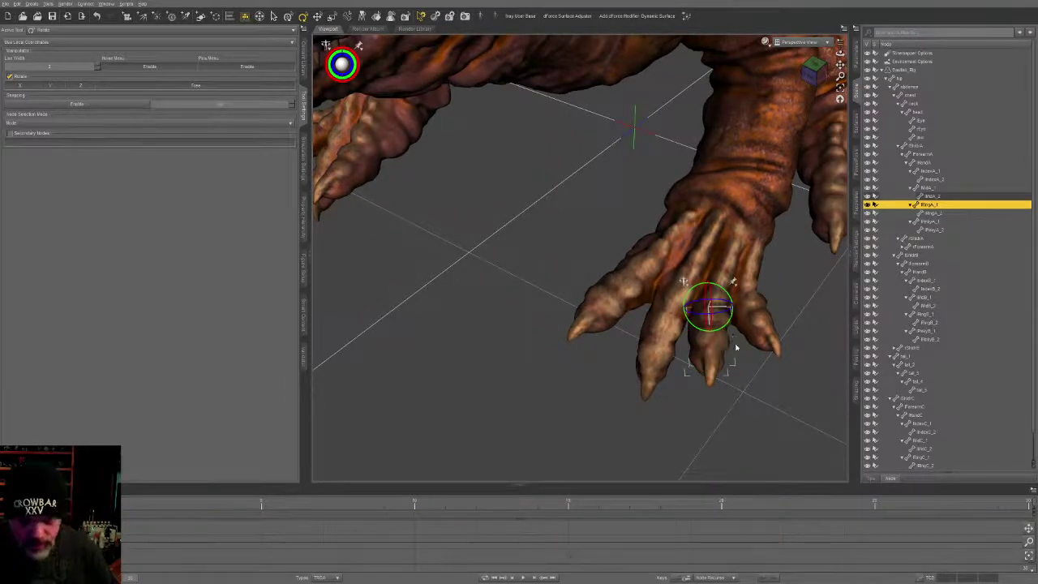
Step: Select the faces of the front foot's ring finger in the Geometry Editor, growing the selection from the claw tip to the finger base
{"action": "middle_click_drag", "start_coordinate": [765, 383], "coordinate": [739, 341]}
{"action": "key", "text": "alt+shift+g"}
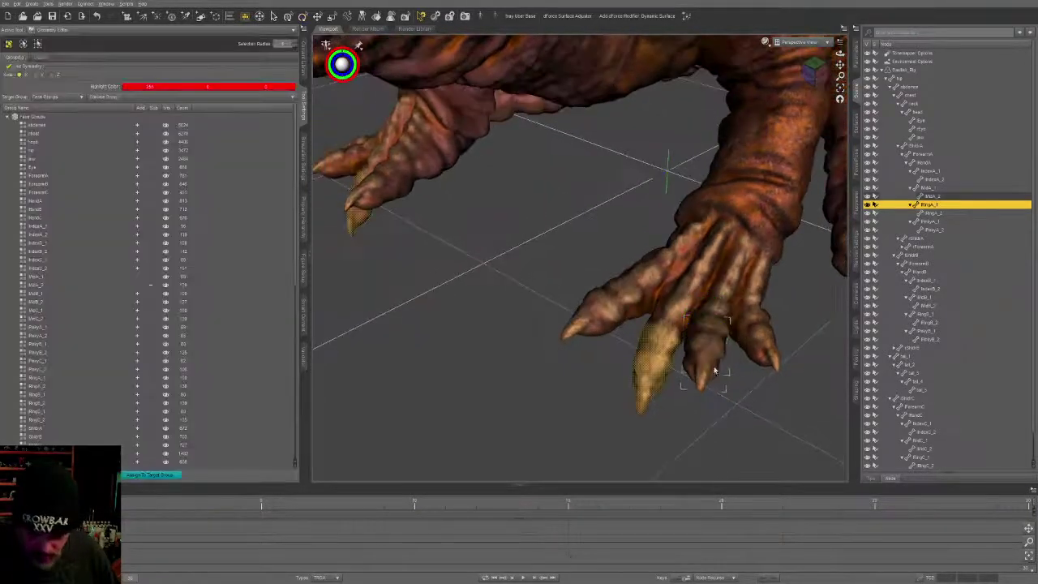
{"action": "left_click", "coordinate": [703, 389]}
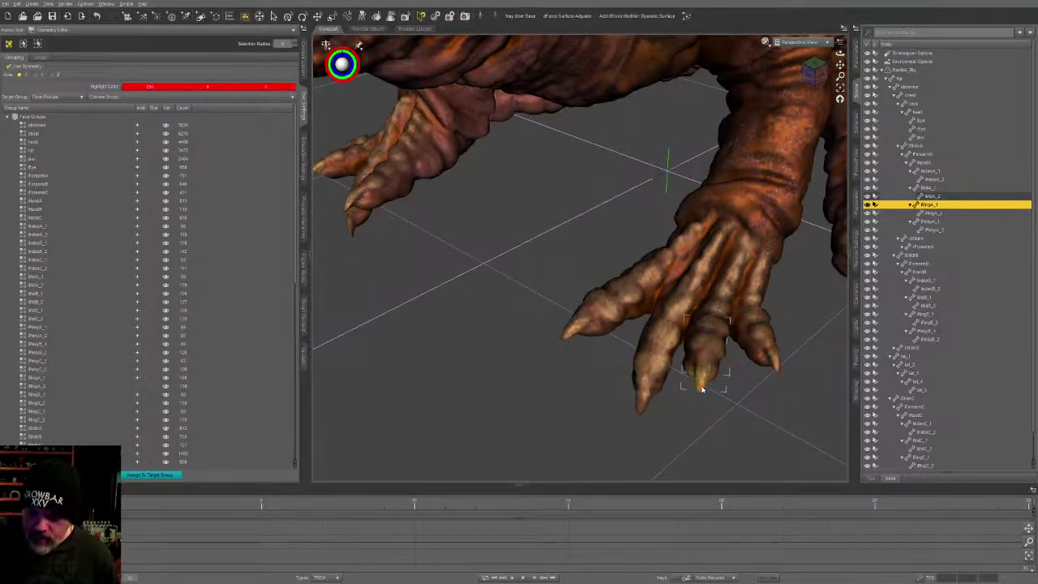
{"action": "key", "text": "ctrl+plus"}
{"action": "key", "text": "ctrl+plus"}
{"action": "key", "text": "ctrl+plus"}
{"action": "key", "text": "ctrl+plus"}
{"action": "key", "text": "ctrl+plus"}
{"action": "key", "text": "ctrl+plus"}
{"action": "key", "text": "ctrl+plus"}
{"action": "key", "text": "ctrl+plus"}
{"action": "key", "text": "ctrl+minus"}
{"action": "key", "text": "ctrl+minus"}
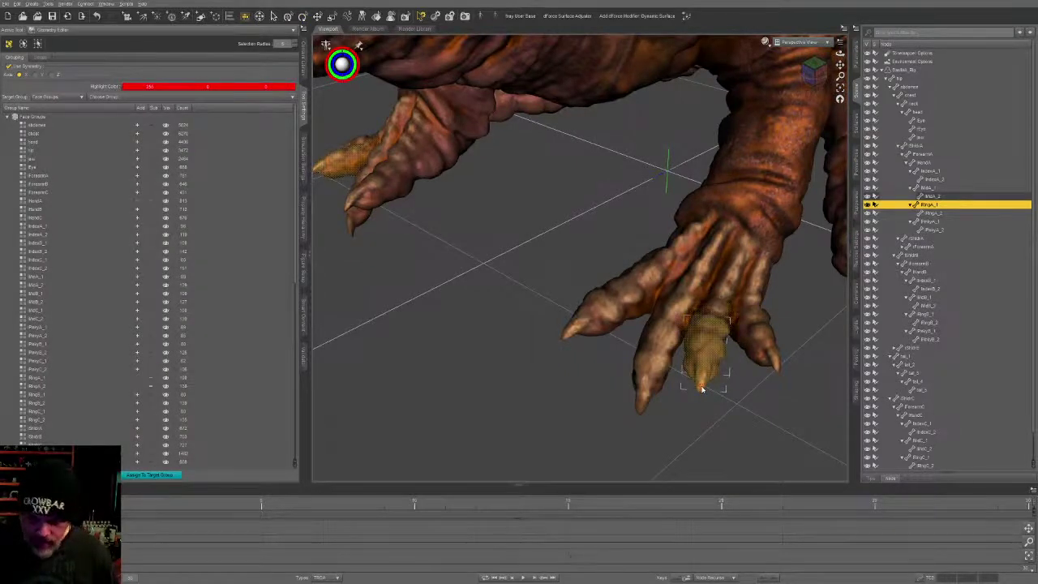
Step: Paint lRingA_1 weights over the selected ring finger and blend them back toward the hand
{"action": "key", "text": "ctrl+shift+w"}
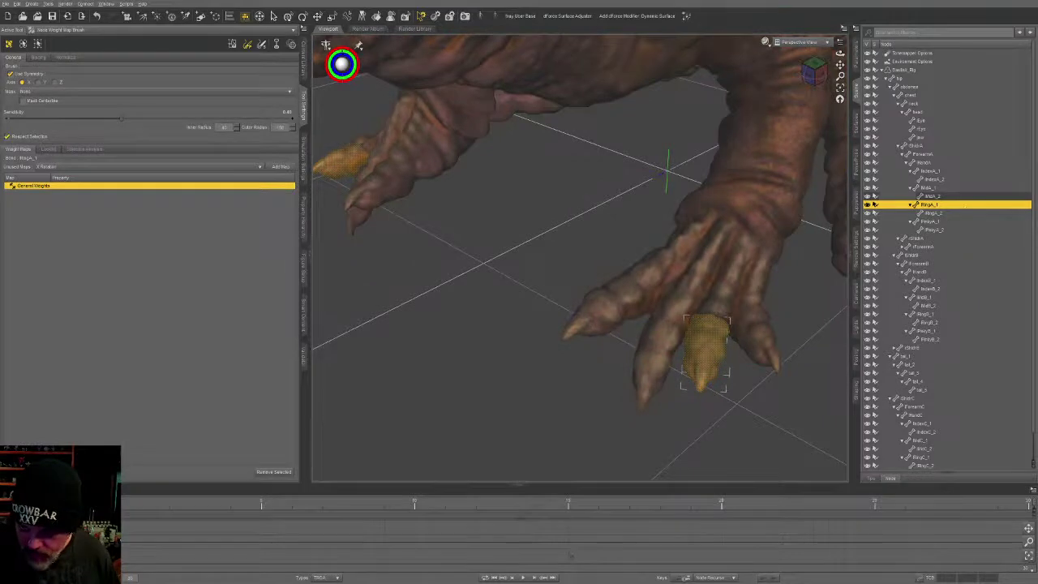
{"action": "mouse_move", "coordinate": [706, 335]}
{"action": "left_mouse_down"}
{"action": "mouse_move", "coordinate": [706, 398]}
{"action": "mouse_move", "coordinate": [708, 340]}
{"action": "left_mouse_up"}
{"action": "left_click_drag", "start_coordinate": [711, 387], "coordinate": [609, 258], "text": "alt"}
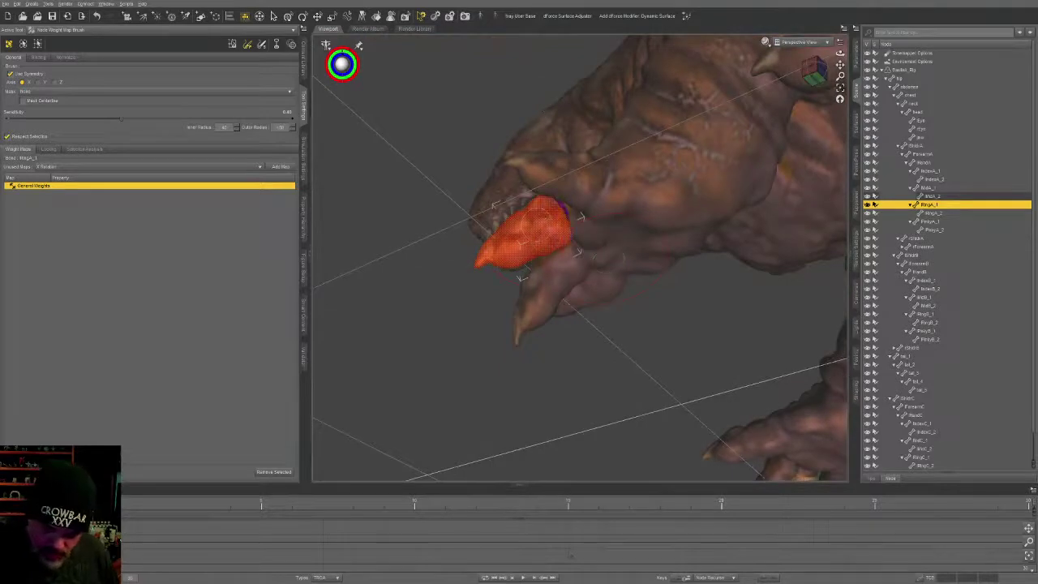
{"action": "mouse_move", "coordinate": [570, 215]}
{"action": "left_mouse_down"}
{"action": "mouse_move", "coordinate": [571, 284]}
{"action": "mouse_move", "coordinate": [675, 312]}
{"action": "mouse_move", "coordinate": [689, 303]}
{"action": "mouse_move", "coordinate": [656, 285]}
{"action": "mouse_move", "coordinate": [658, 312]}
{"action": "mouse_move", "coordinate": [662, 285]}
{"action": "left_mouse_up"}
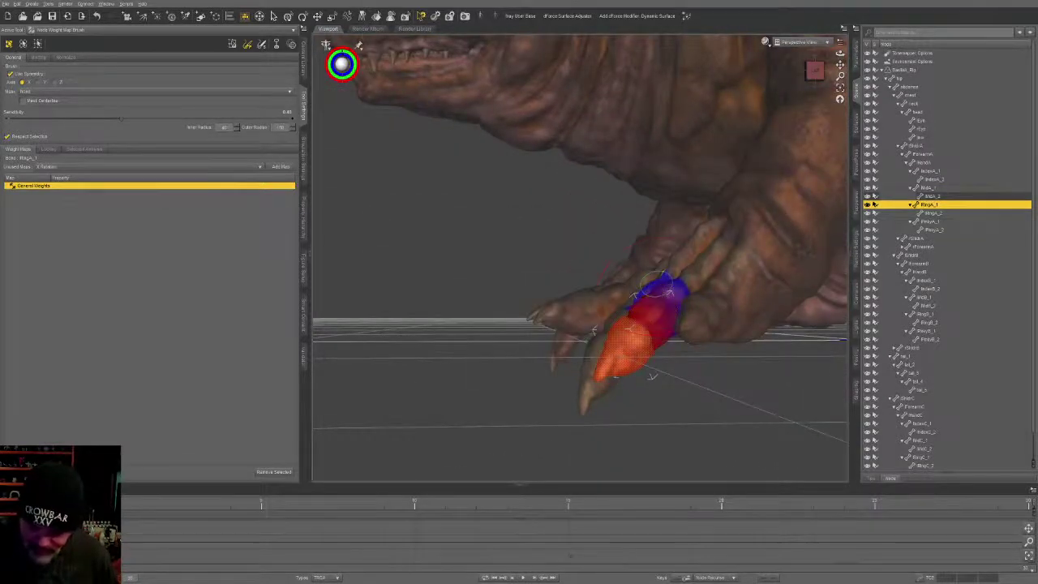
Step: Paint lRingA_2 weights over the front foot's ring fingertip and extend the selected faces slightly toward the knuckle
{"action": "left_click", "coordinate": [931, 213]}
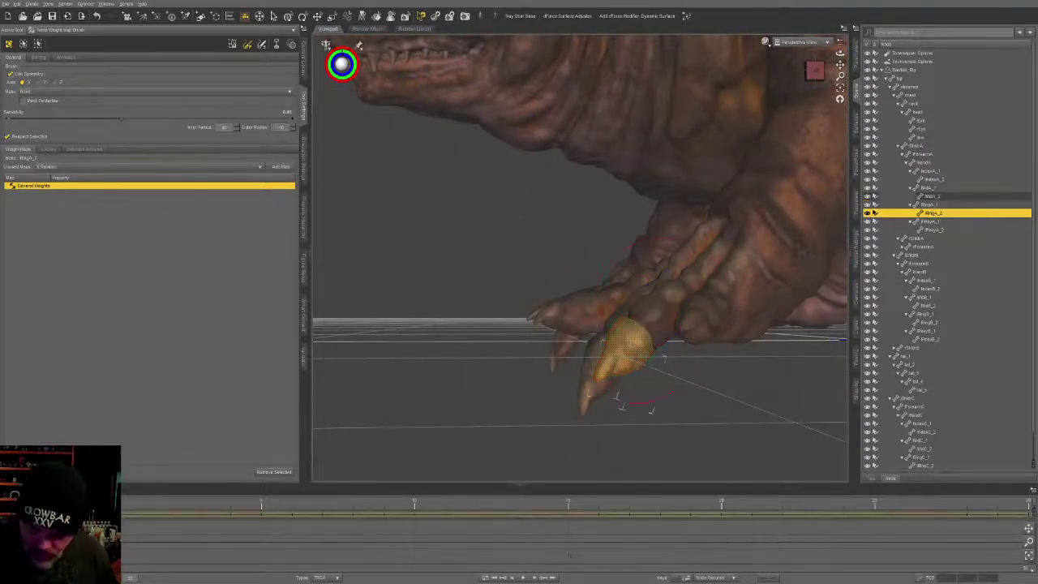
{"action": "left_click_drag", "start_coordinate": [635, 340], "coordinate": [626, 401]}
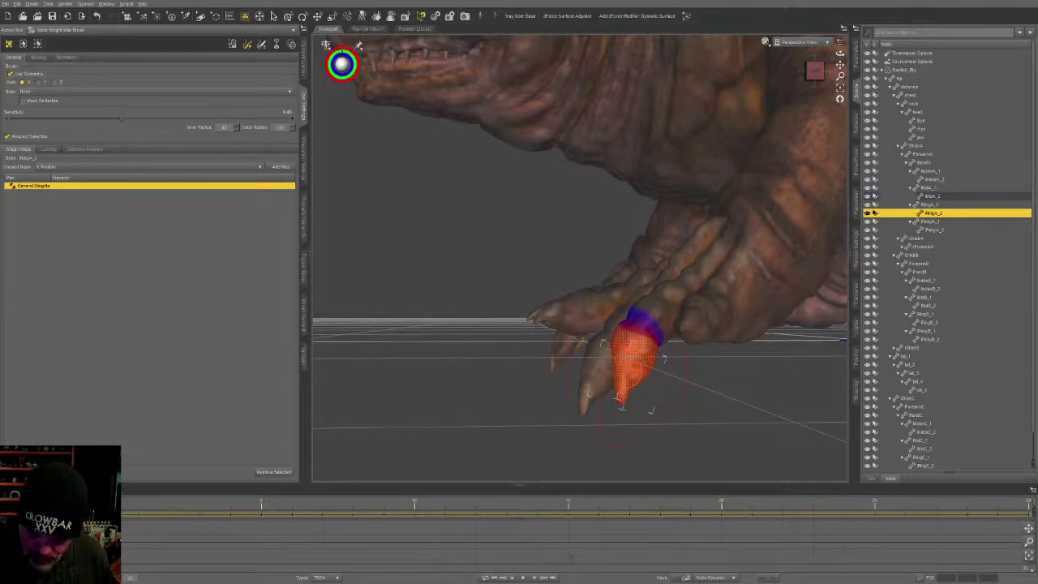
{"action": "middle_click_drag", "start_coordinate": [633, 365], "coordinate": [730, 352]}
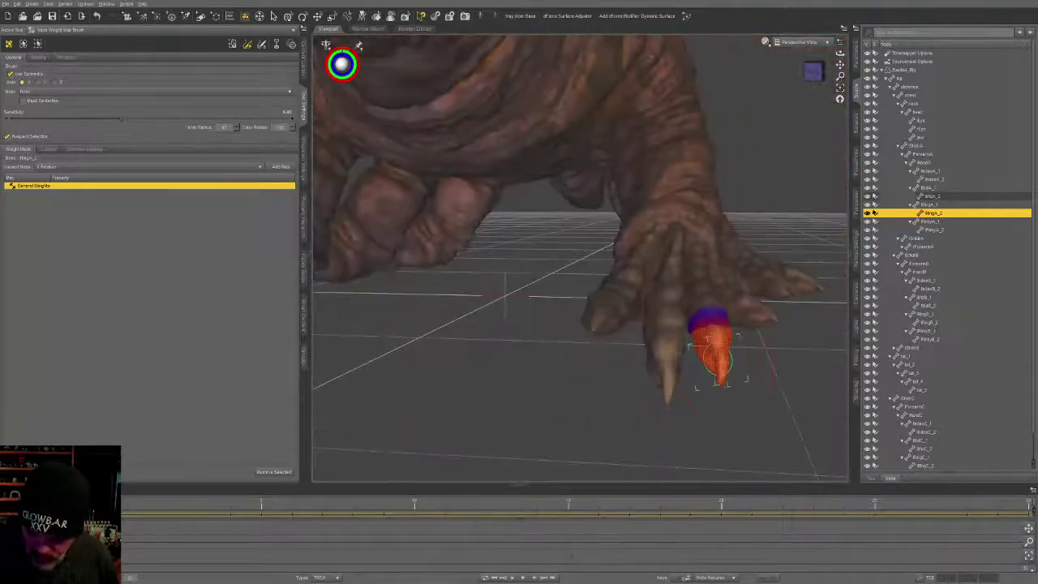
{"action": "key", "text": "ctrl+plus"}
{"action": "key", "text": "ctrl+plus"}
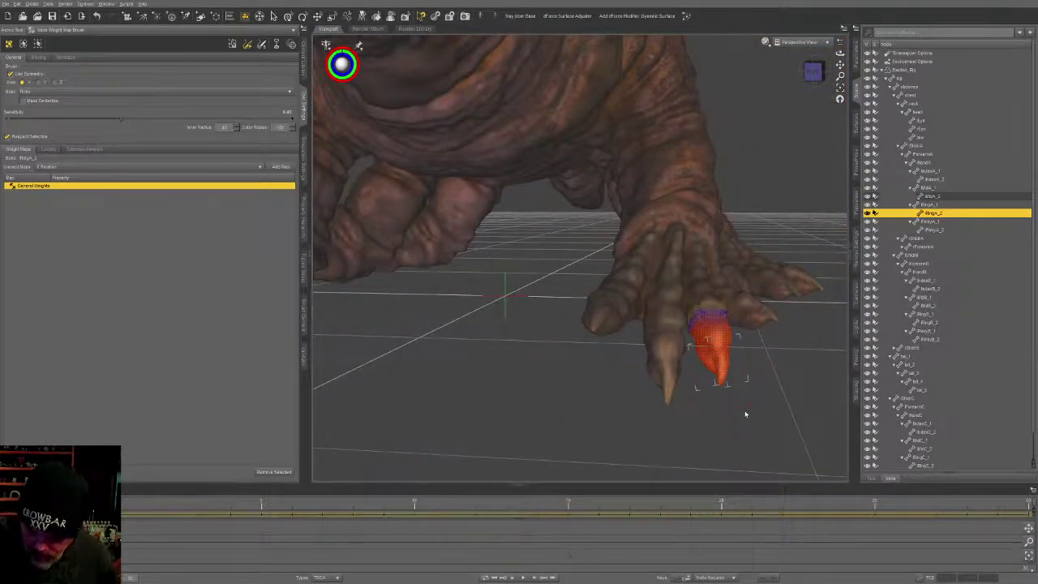
Step: Check the pivot positions of lPinkyA_1 and lPinkyA_2 on the front foot with the Rotate tool, ending on lPinkyA_1
{"action": "key", "text": "s"}
{"action": "middle_click_drag", "start_coordinate": [746, 414], "coordinate": [684, 320]}
{"action": "key", "text": "alt+shift+s"}
{"action": "left_click", "coordinate": [684, 320]}
{"action": "key", "text": "ctrl+alt+r"}
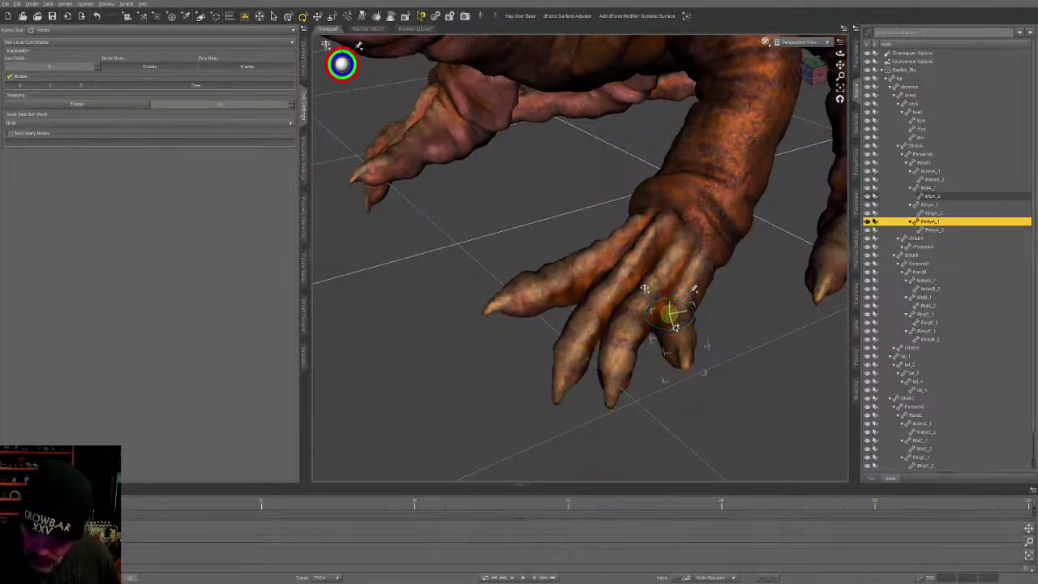
{"action": "left_click", "coordinate": [684, 357]}
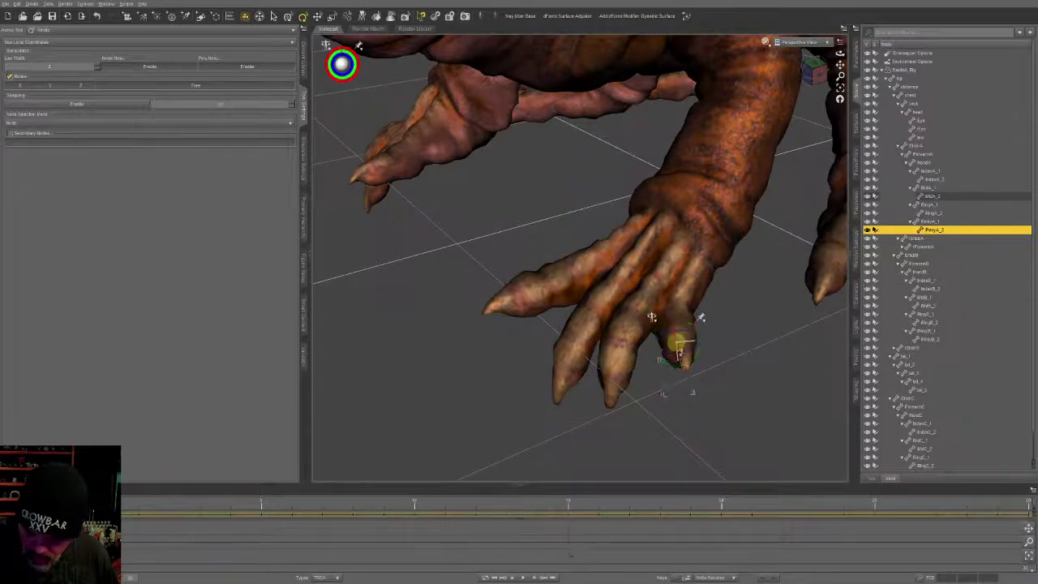
{"action": "key", "text": "ctrl+shift+n"}
{"action": "left_click", "coordinate": [686, 320]}
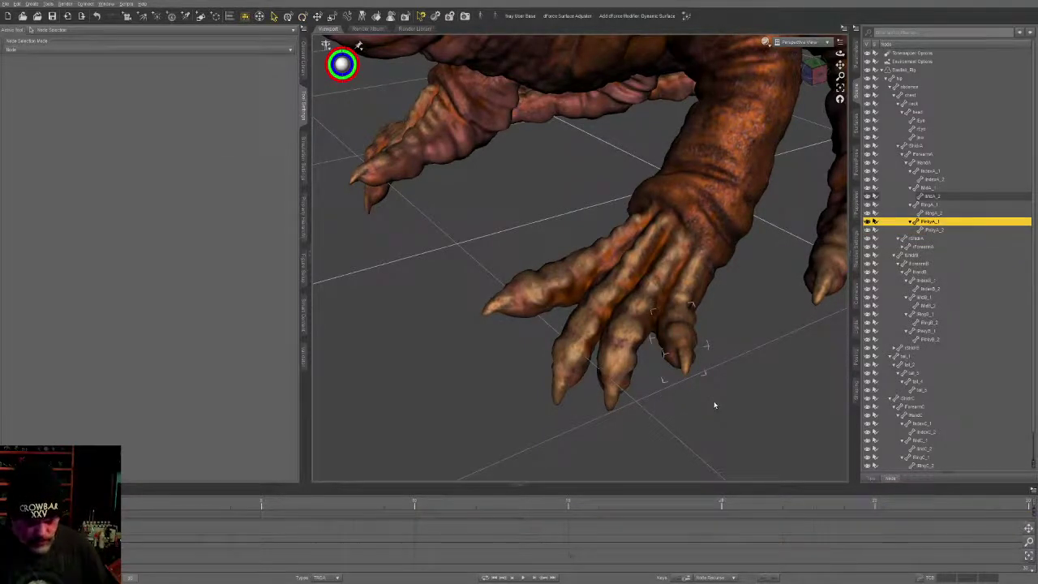
Step: Grow a face selection from the front pinky's claw tip over the whole finger and activate the weight map brush for lPinkyA_1
{"action": "key", "text": "ctrl+shift+e"}
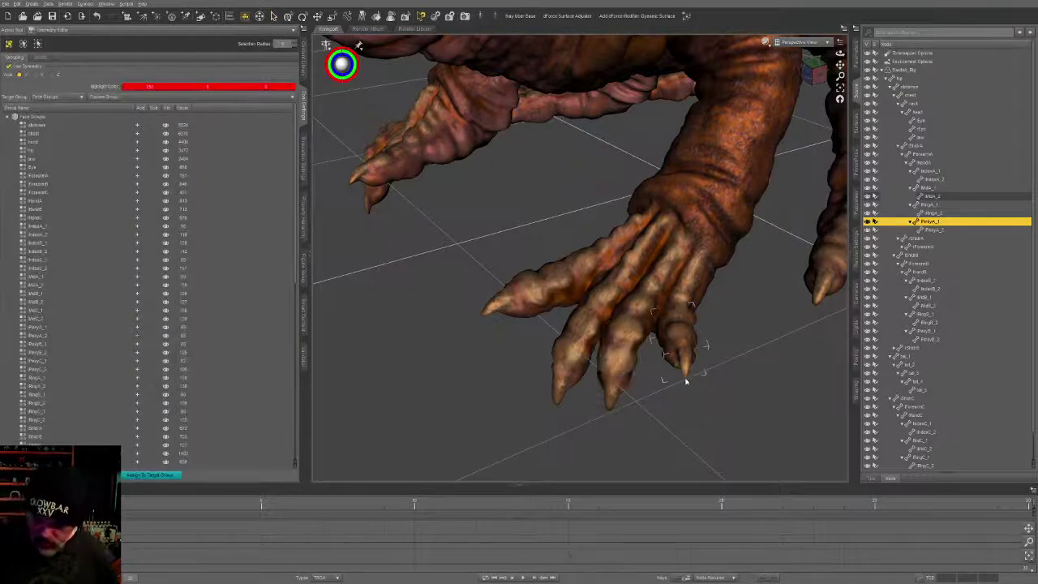
{"action": "key", "text": "ctrl+plus"}
{"action": "key", "text": "ctrl+plus"}
{"action": "key", "text": "ctrl+plus"}
{"action": "key", "text": "ctrl+plus"}
{"action": "key", "text": "ctrl+plus"}
{"action": "key", "text": "ctrl+plus"}
{"action": "key", "text": "ctrl+plus"}
{"action": "key", "text": "ctrl+plus"}
{"action": "key", "text": "ctrl+minus"}
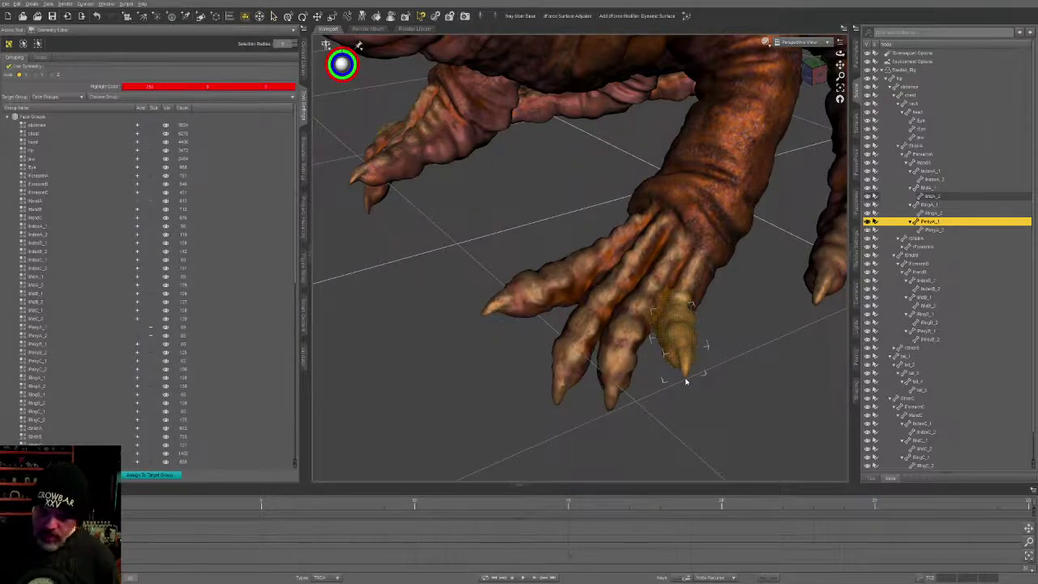
{"action": "key", "text": "ctrl+shift+w"}
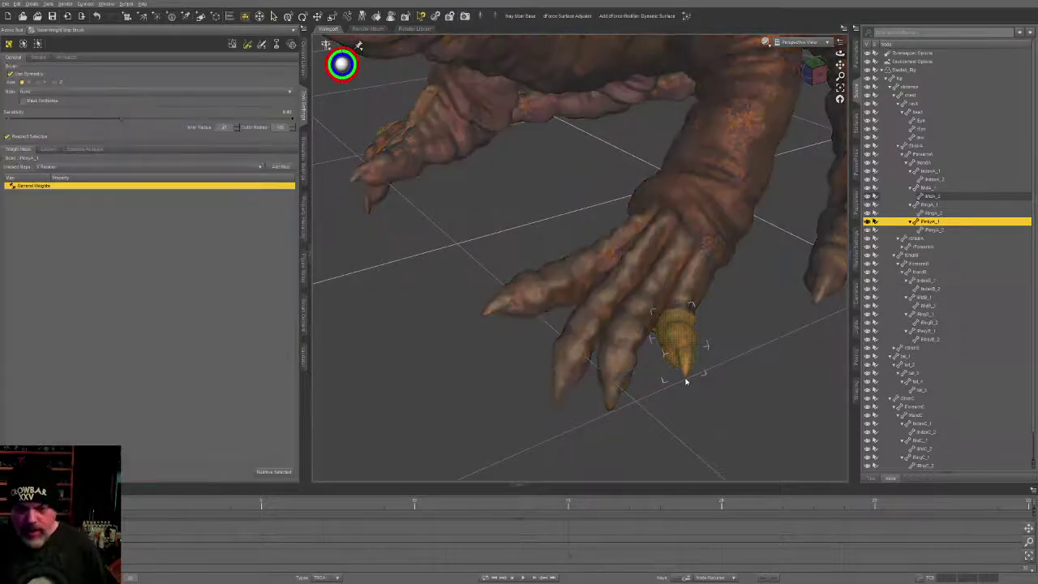
Step: Paint lPinkyA_1 weights over the selected pinky, extend the selected faces past its base, and blend the weights back toward the hand
{"action": "left_click_drag", "start_coordinate": [704, 344], "coordinate": [688, 373]}
{"action": "middle_click_drag", "start_coordinate": [686, 373], "coordinate": [536, 252]}
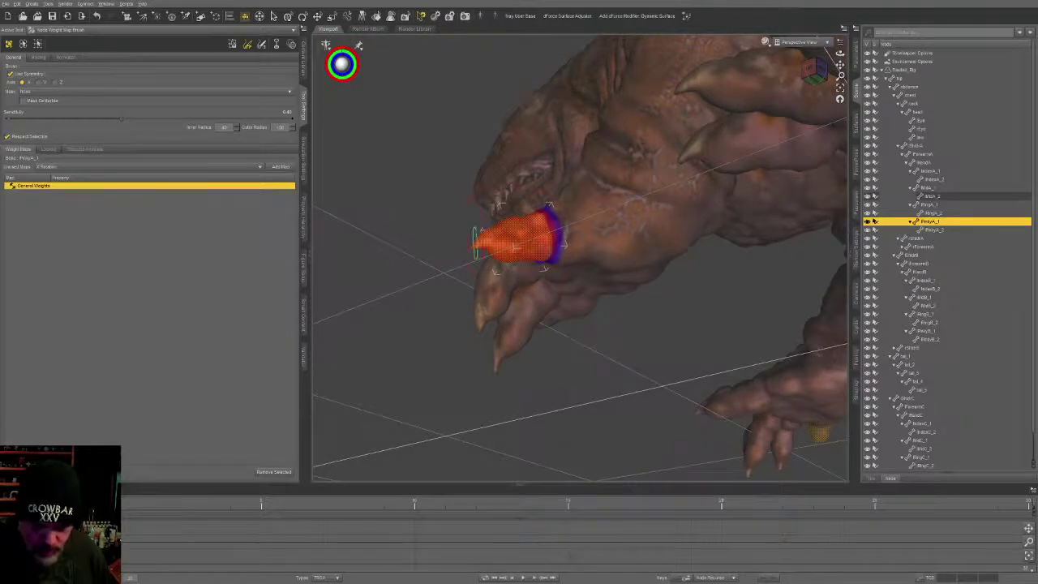
{"action": "middle_click_drag", "start_coordinate": [527, 239], "coordinate": [617, 150]}
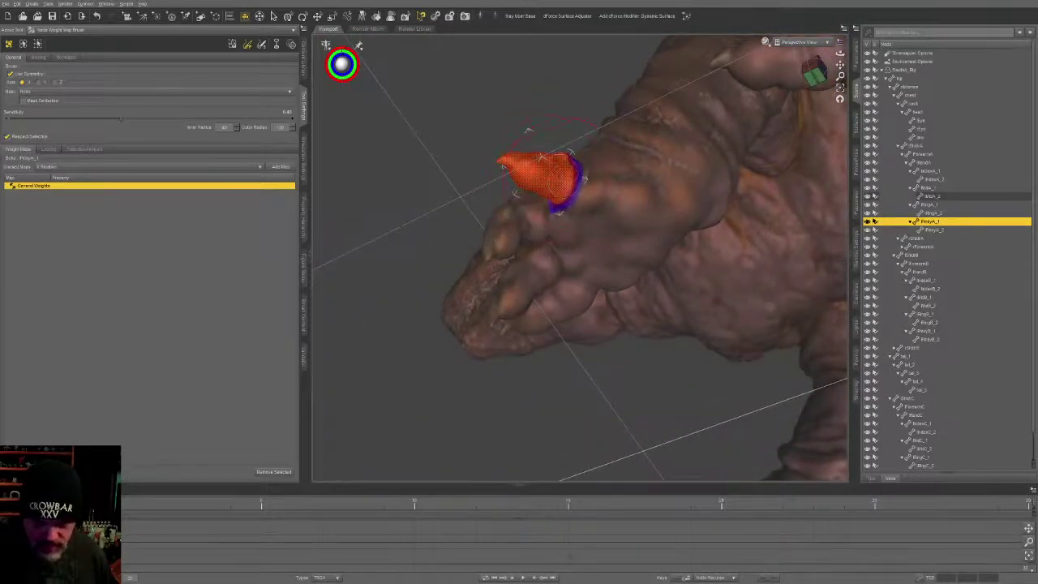
{"action": "left_click", "coordinate": [560, 187]}
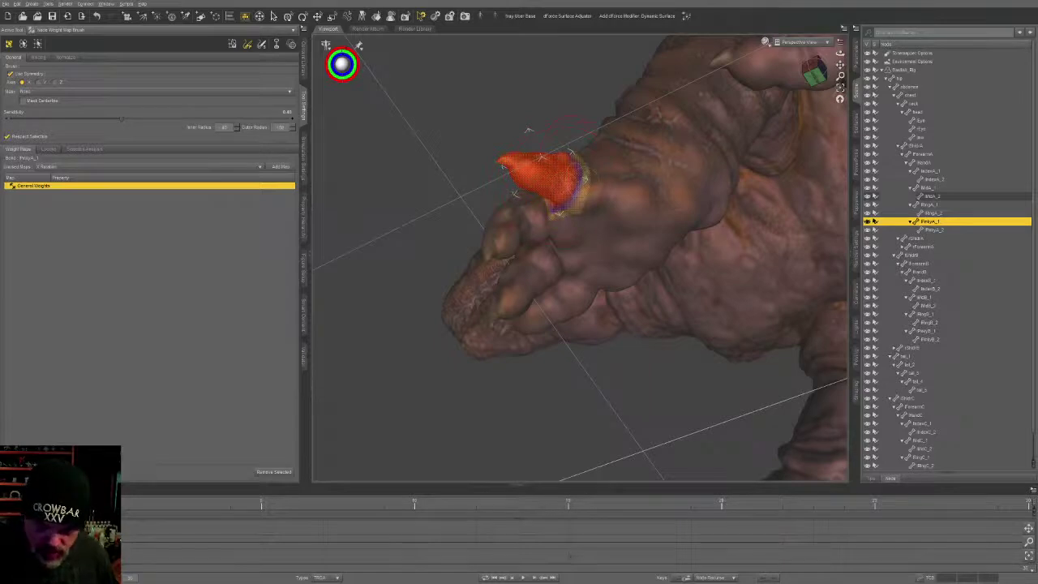
{"action": "mouse_move", "coordinate": [571, 127]}
{"action": "middle_mouse_down"}
{"action": "mouse_move", "coordinate": [642, 411]}
{"action": "mouse_move", "coordinate": [695, 343]}
{"action": "middle_mouse_up"}
{"action": "left_click_drag", "start_coordinate": [695, 343], "coordinate": [694, 349]}
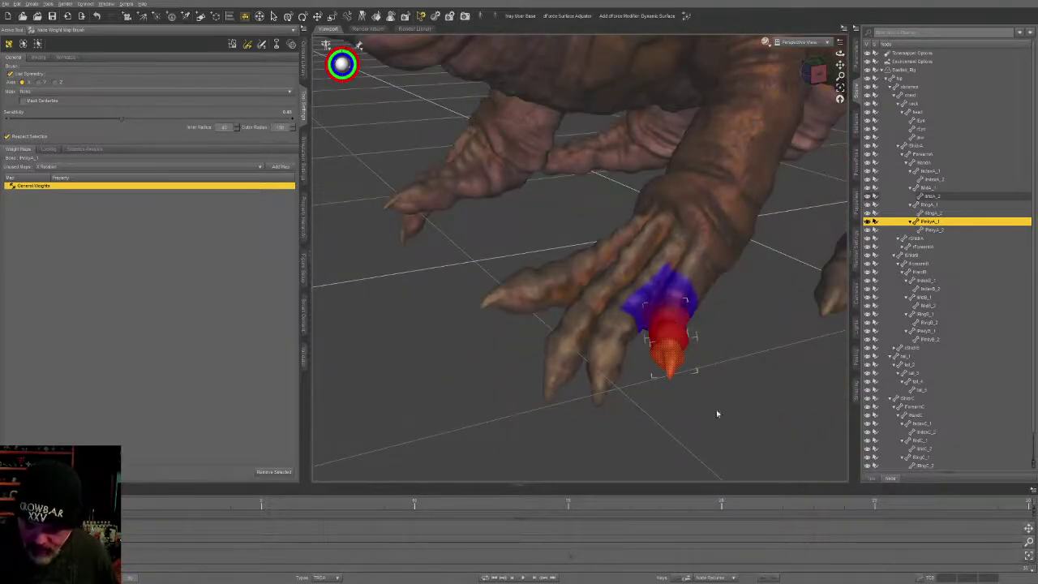
Step: Paint lPinkyA_2 weights over the front foot's pinky fingertip and blend them at the joint
{"action": "left_click", "coordinate": [933, 231]}
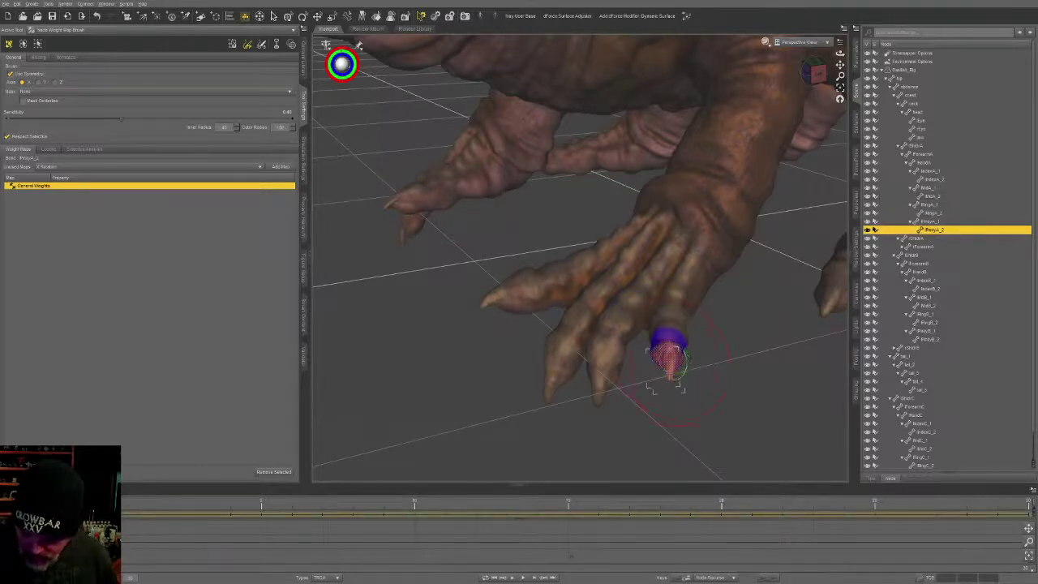
{"action": "left_click_drag", "start_coordinate": [666, 361], "coordinate": [667, 380]}
{"action": "left_click_drag", "start_coordinate": [729, 354], "coordinate": [453, 198], "text": "alt"}
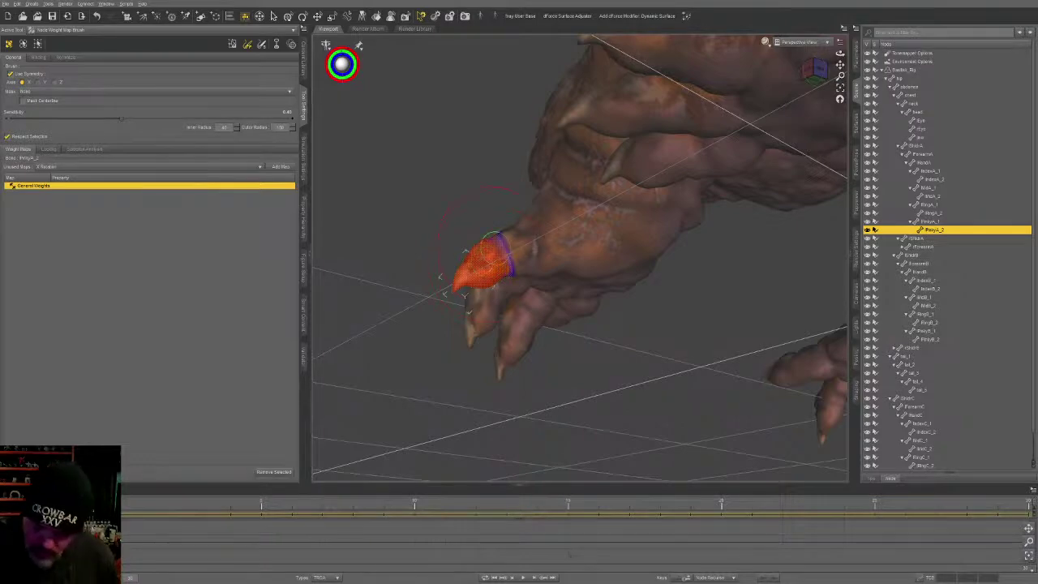
{"action": "left_click_drag", "start_coordinate": [840, 54], "coordinate": [868, 260]}
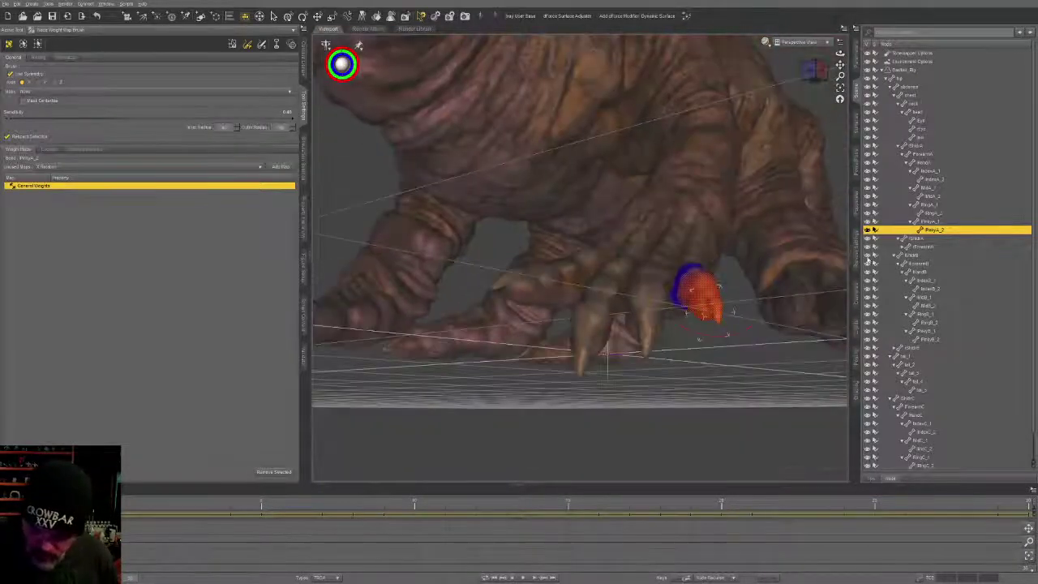
{"action": "left_click_drag", "start_coordinate": [734, 312], "coordinate": [704, 348], "text": "ctrl+alt"}
Step: Leave the weight map brush and examine the whole creature and the pose of its feet from several angles
{"action": "key", "text": "alt+shift+n"}
{"action": "scroll", "coordinate": [704, 349], "scroll_direction": "down", "scroll_amount": 5}
{"action": "right_click_drag", "start_coordinate": [703, 285], "coordinate": [719, 312], "text": "ctrl+alt"}
{"action": "left_click_drag", "start_coordinate": [719, 311], "coordinate": [720, 285], "text": "ctrl+alt"}
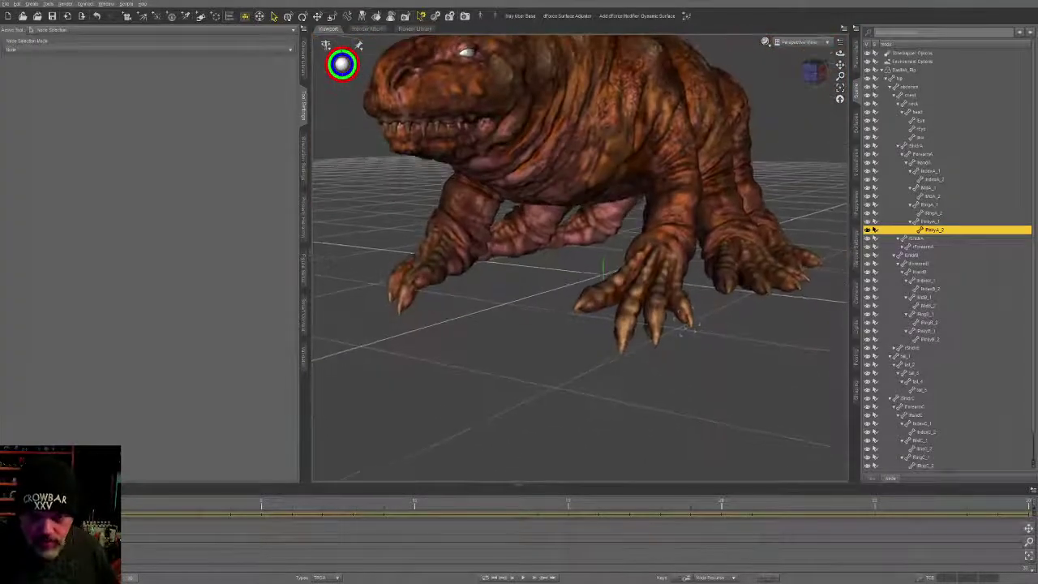
{"action": "right_click_drag", "start_coordinate": [720, 300], "coordinate": [720, 362], "text": "ctrl+alt"}
{"action": "left_click_drag", "start_coordinate": [719, 362], "coordinate": [694, 358], "text": "ctrl+alt"}
{"action": "right_click_drag", "start_coordinate": [694, 361], "coordinate": [694, 380], "text": "ctrl+alt"}
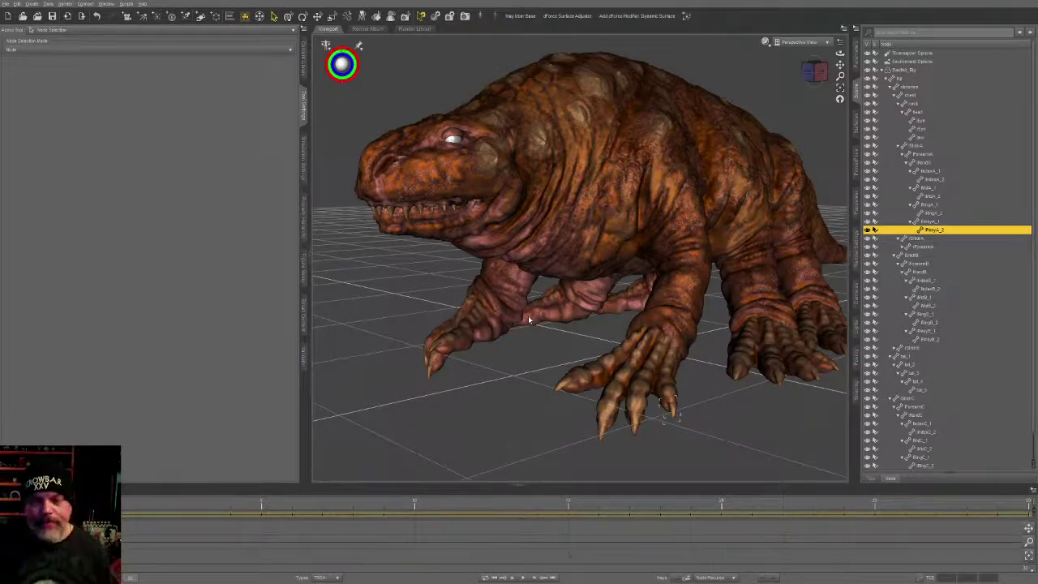
{"action": "middle_click_drag", "start_coordinate": [807, 304], "coordinate": [674, 286]}
{"action": "scroll", "coordinate": [637, 315], "scroll_direction": "down", "scroll_amount": 4}
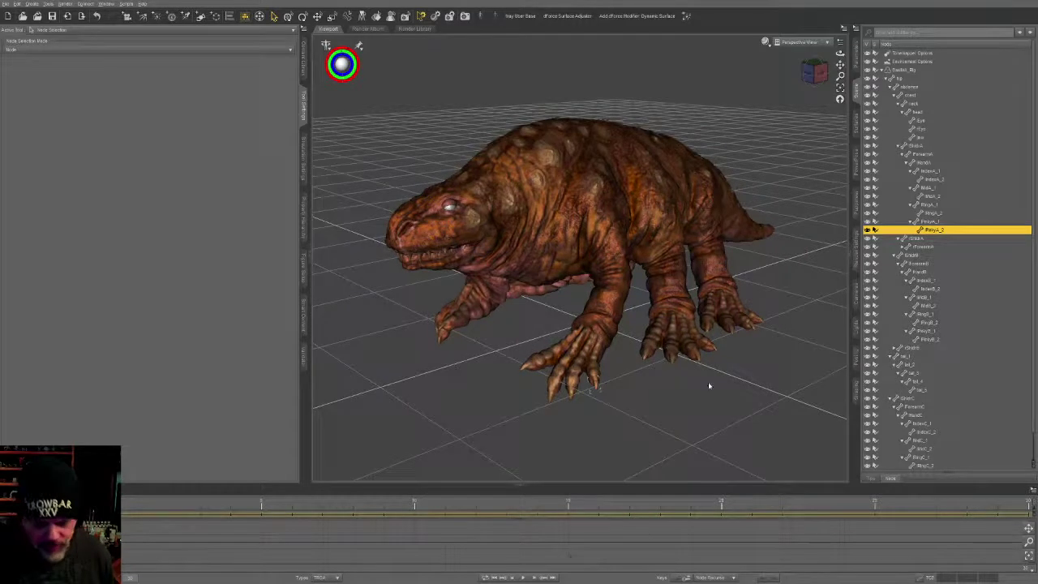
{"action": "middle_click_drag", "start_coordinate": [711, 406], "coordinate": [685, 306]}
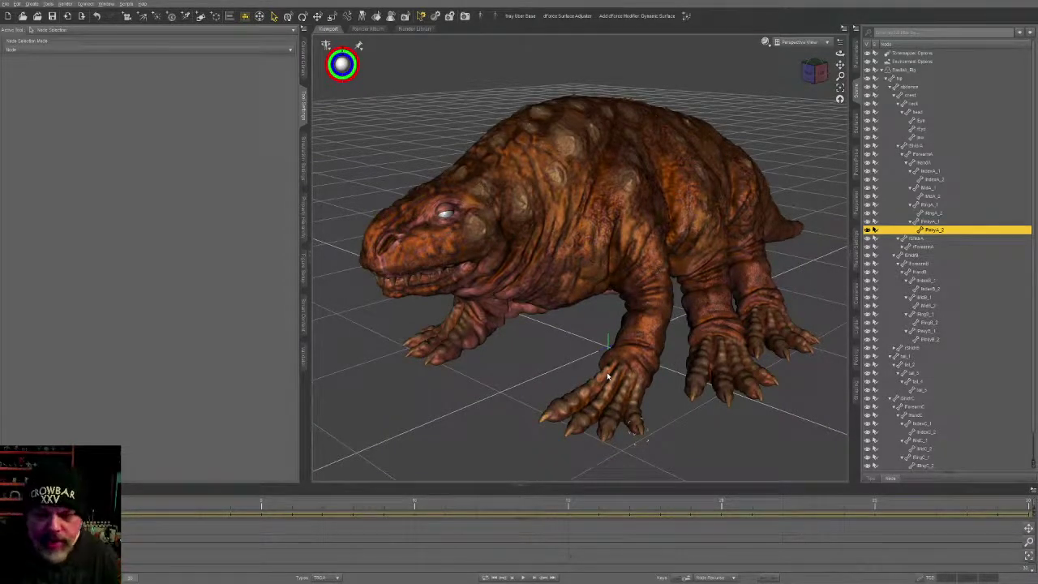
Step: Set the creature figure's BaseShapeFinal morph to 100%
{"action": "left_click", "coordinate": [857, 51]}
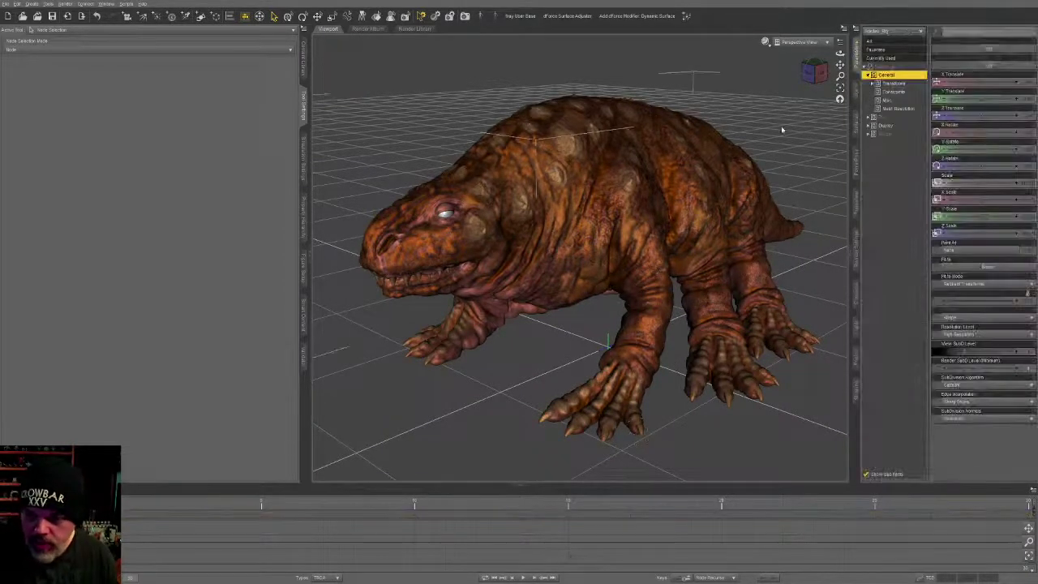
{"action": "left_click", "coordinate": [892, 133]}
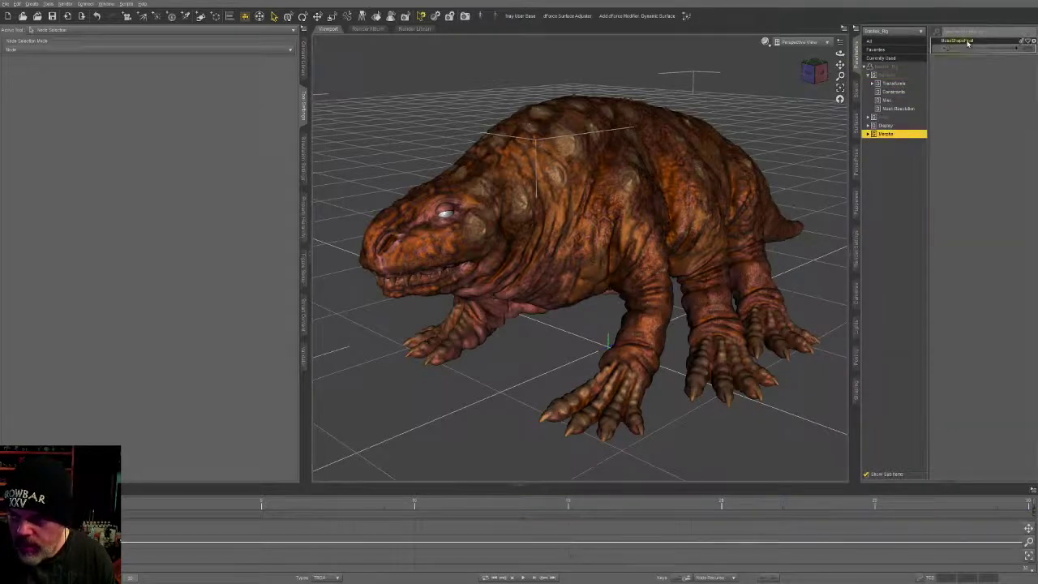
{"action": "left_click_drag", "start_coordinate": [969, 47], "coordinate": [1023, 47]}
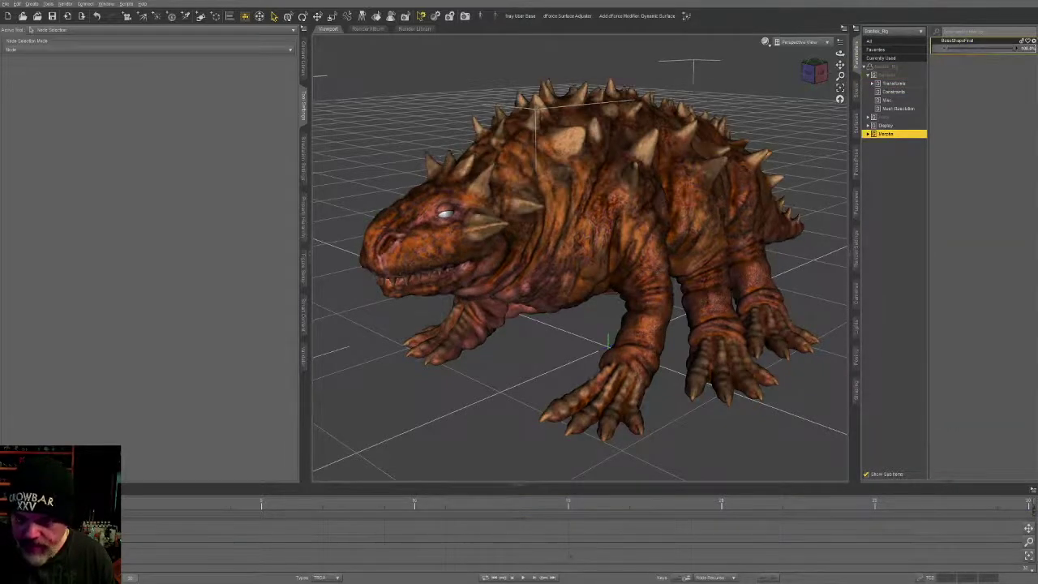
Step: Try posing the head and neck freely to check how the spiked shape deforms, and return them to the rest pose
{"action": "left_click", "coordinate": [465, 229]}
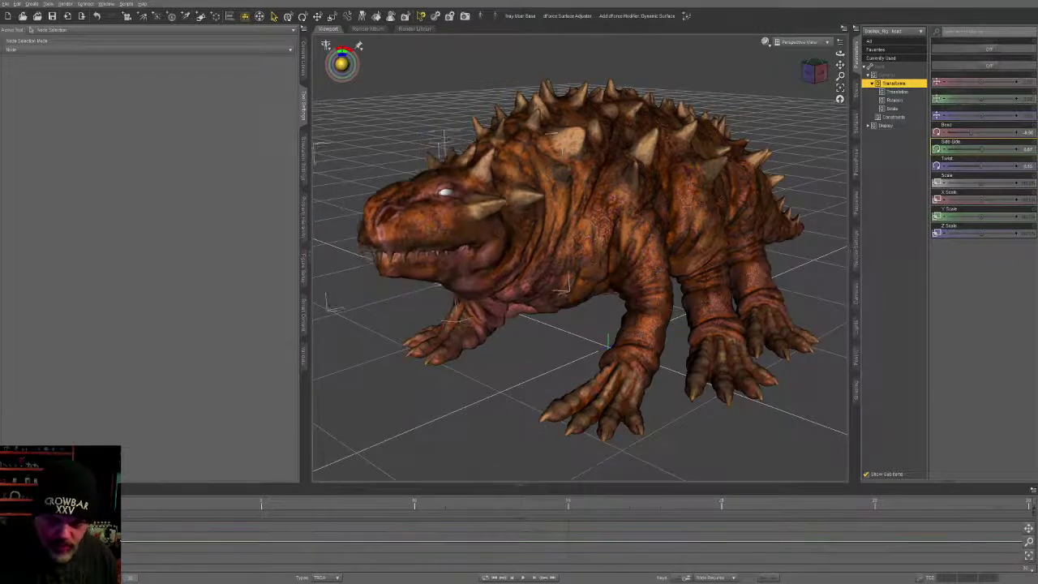
{"action": "left_click_drag", "start_coordinate": [564, 284], "coordinate": [575, 262]}
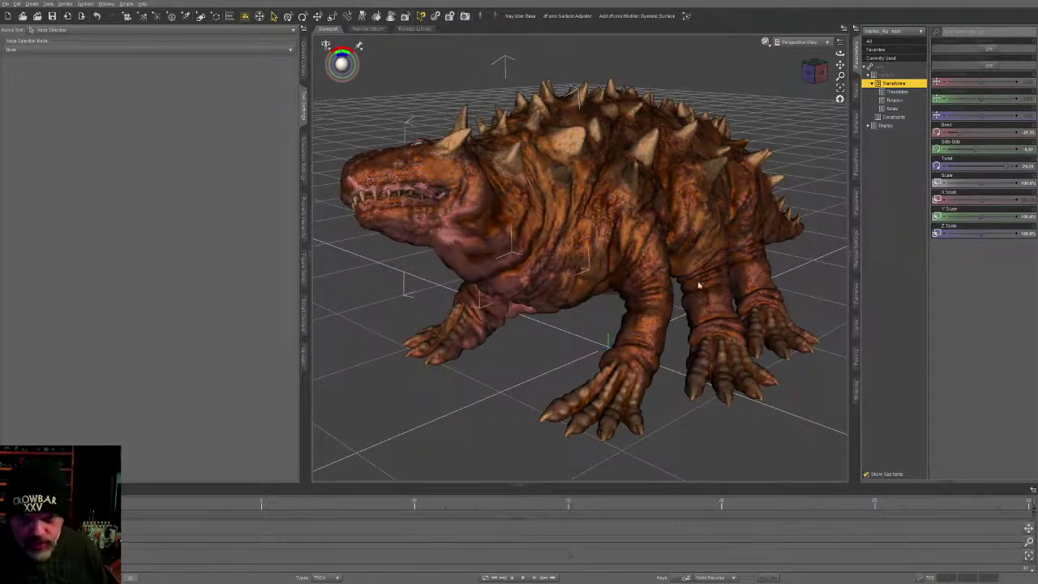
{"action": "left_click_drag", "start_coordinate": [710, 296], "coordinate": [616, 284]}
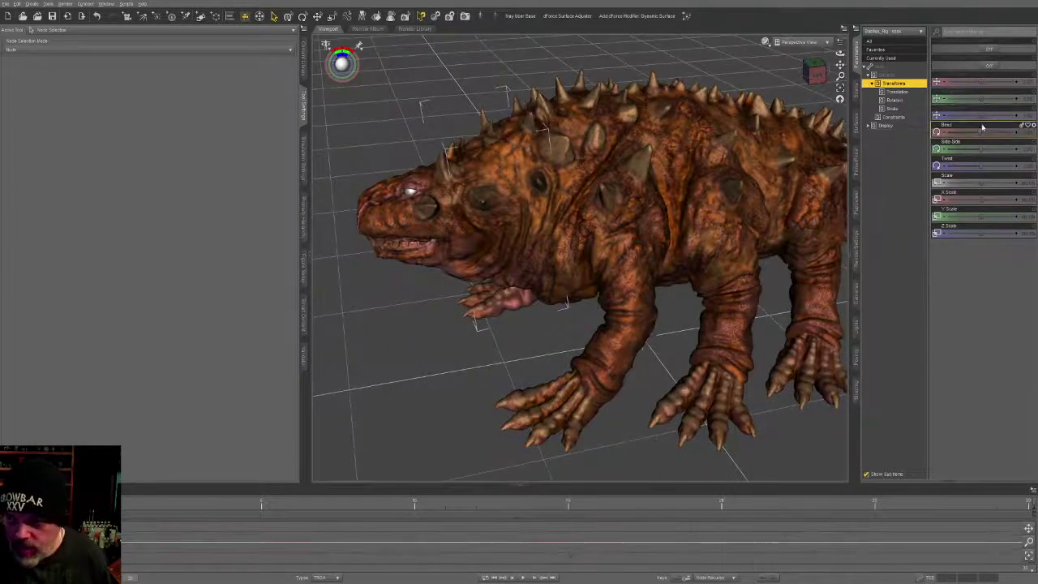
Step: Test the neck's Bend and Side-Side rotations and undo them
{"action": "left_click_drag", "start_coordinate": [980, 132], "coordinate": [1033, 126]}
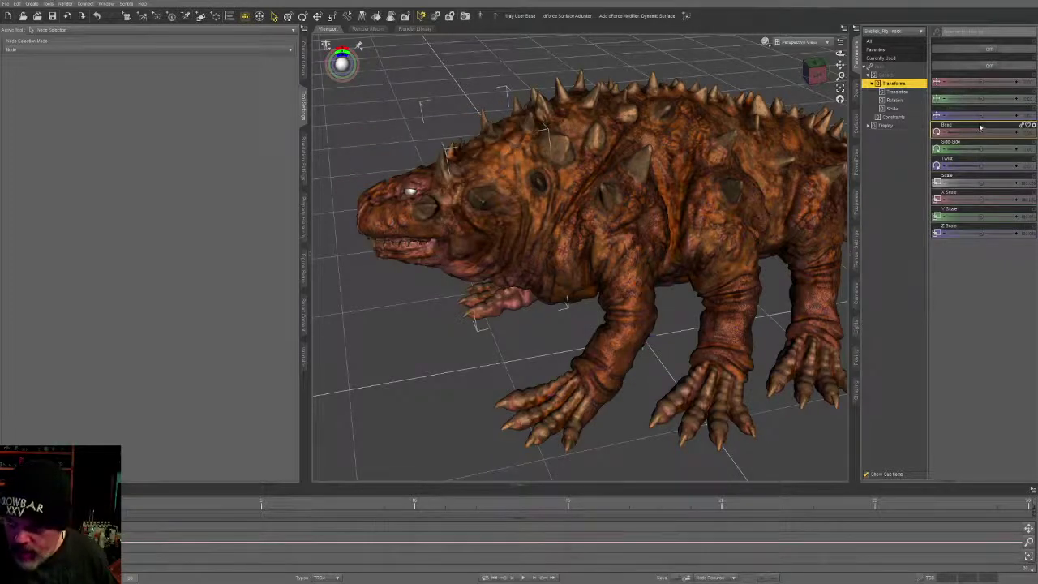
{"action": "left_click_drag", "start_coordinate": [982, 130], "coordinate": [1029, 149]}
{"action": "key", "text": "ctrl+z"}
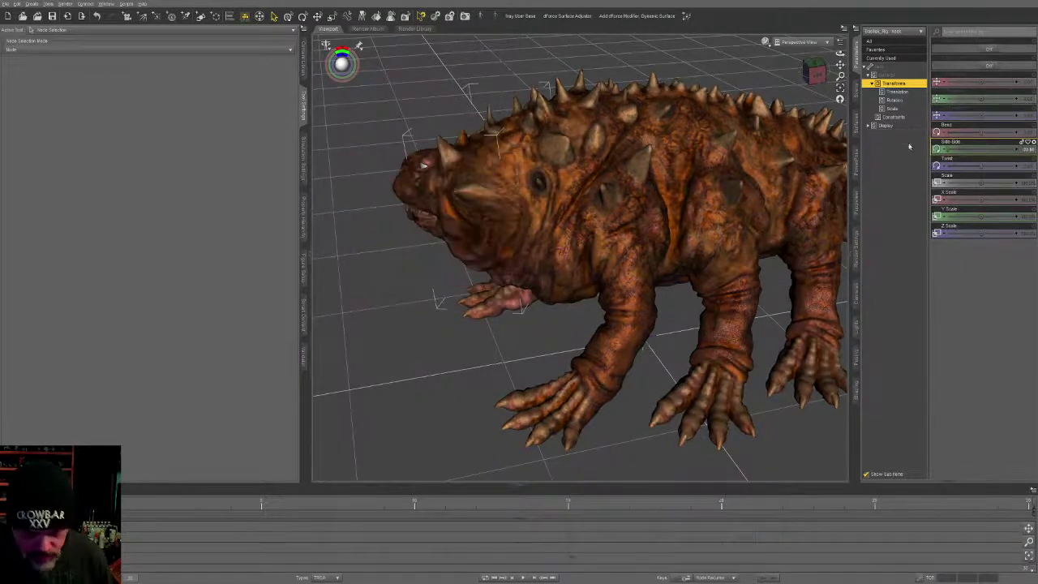
Step: Test the neck's Side-Side and Twist rotations from the front, undoing each one
{"action": "left_click_drag", "start_coordinate": [819, 206], "coordinate": [584, 349], "text": "alt"}
{"action": "left_click_drag", "start_coordinate": [993, 149], "coordinate": [1004, 149]}
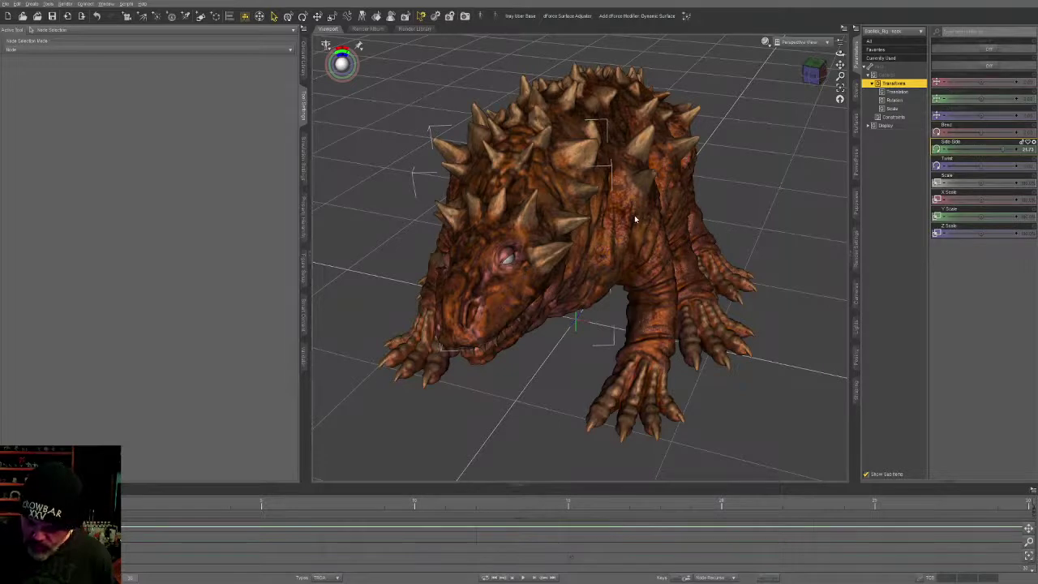
{"action": "key", "text": "ctrl+z"}
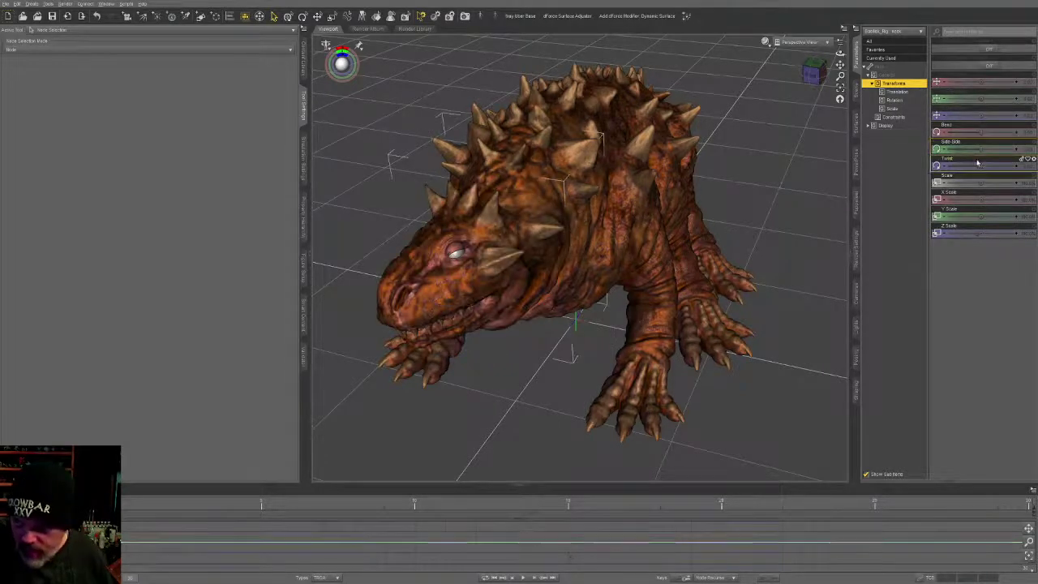
{"action": "left_click_drag", "start_coordinate": [981, 166], "coordinate": [906, 189]}
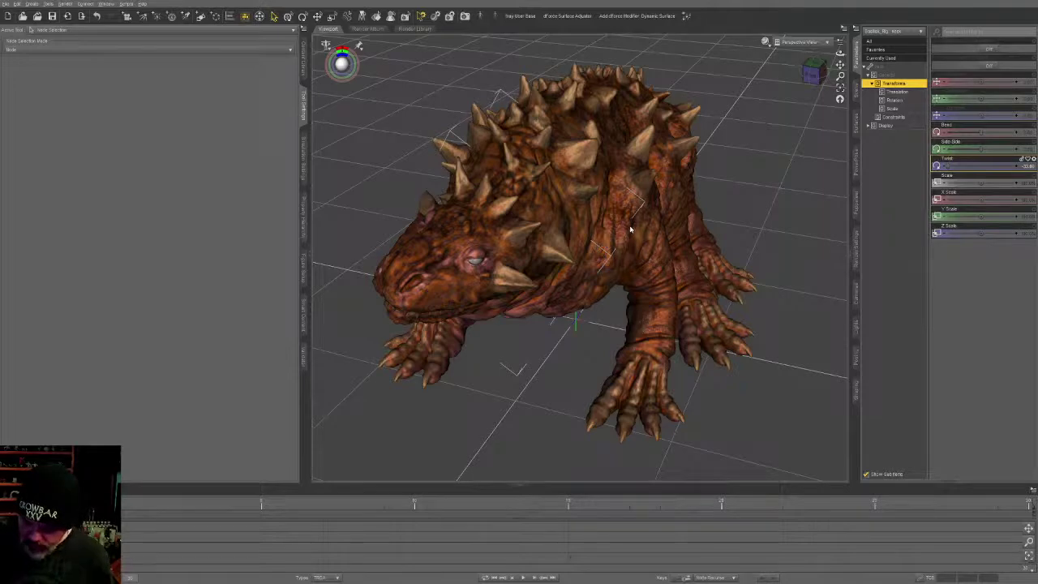
{"action": "key", "text": "ctrl+z"}
Step: Test the head's rotation from the side and undo the pose changes
{"action": "middle_click_drag", "start_coordinate": [747, 310], "coordinate": [623, 266]}
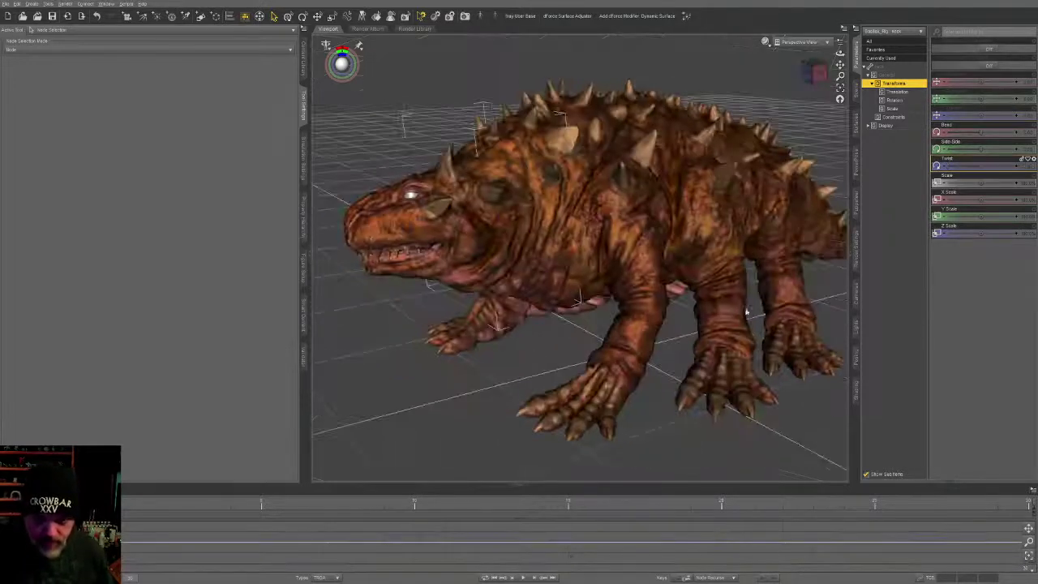
{"action": "key", "text": "ctrl+z"}
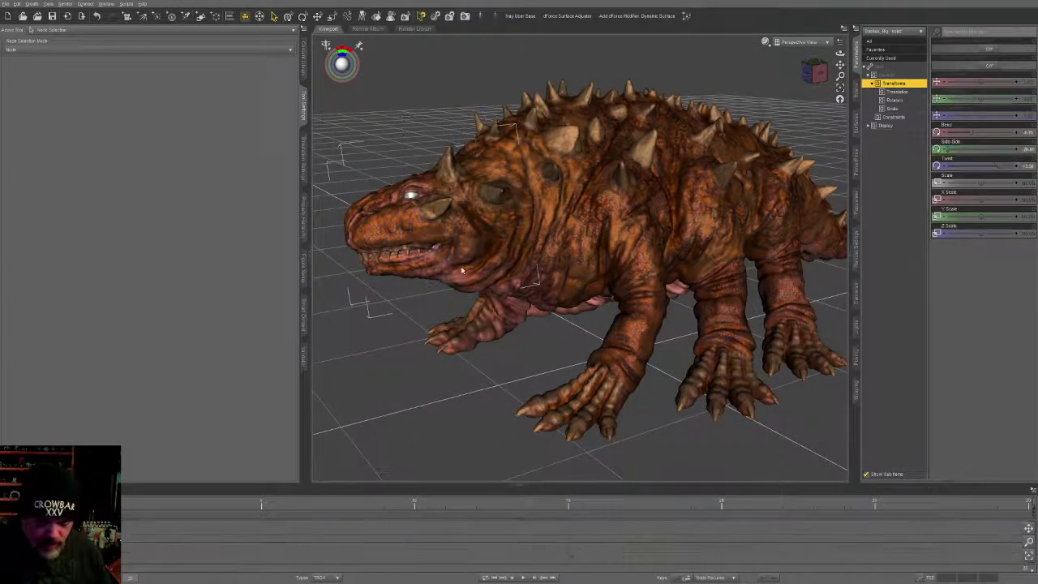
{"action": "key", "text": "ctrl+z"}
{"action": "middle_click_drag", "start_coordinate": [659, 146], "coordinate": [617, 193]}
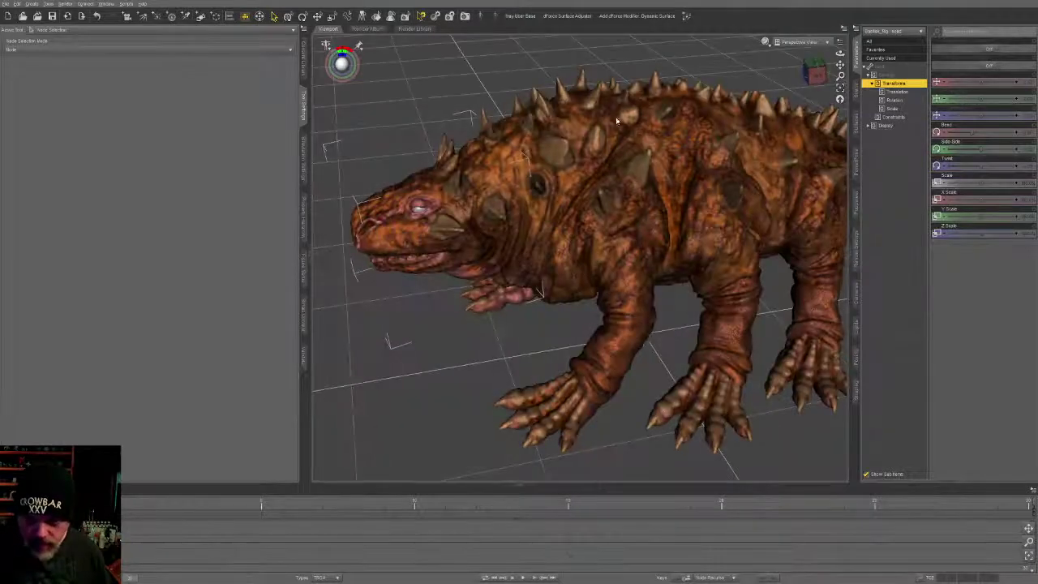
Step: Rotate the chest with Side-Side and activate the weight map brush to examine its weights from above
{"action": "mouse_move", "coordinate": [970, 150]}
{"action": "left_mouse_down"}
{"action": "mouse_move", "coordinate": [984, 149]}
{"action": "mouse_move", "coordinate": [971, 144]}
{"action": "left_mouse_up"}
{"action": "mouse_move", "coordinate": [750, 219]}
{"action": "middle_mouse_down"}
{"action": "mouse_move", "coordinate": [755, 329]}
{"action": "mouse_move", "coordinate": [618, 333]}
{"action": "mouse_move", "coordinate": [672, 249]}
{"action": "mouse_move", "coordinate": [637, 243]}
{"action": "mouse_move", "coordinate": [749, 336]}
{"action": "middle_mouse_up"}
{"action": "scroll", "coordinate": [679, 287], "scroll_direction": "down", "scroll_amount": 2}
{"action": "key", "text": "alt+shift+w"}
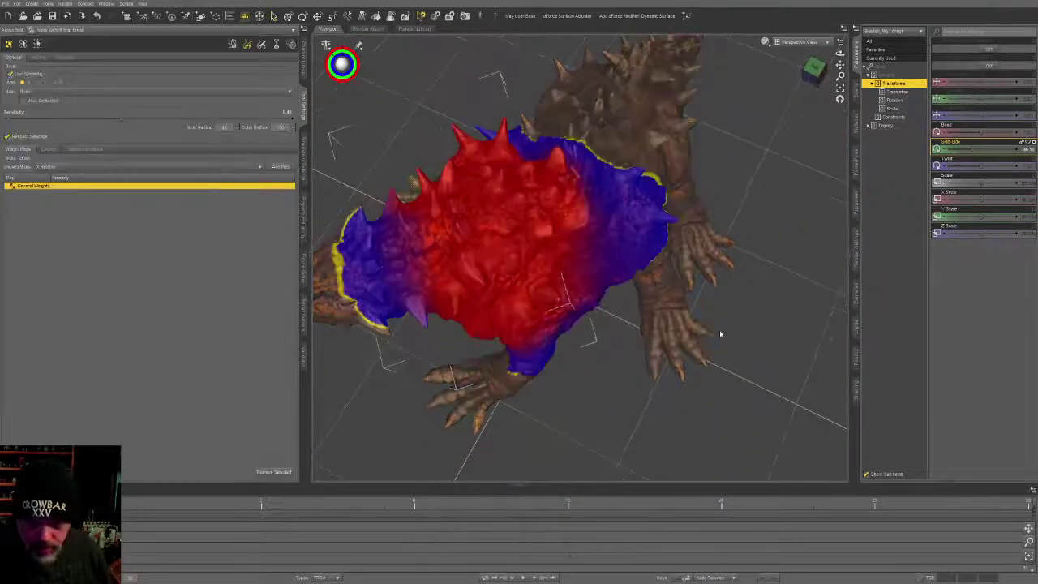
{"action": "mouse_move", "coordinate": [651, 317]}
{"action": "middle_mouse_down"}
{"action": "mouse_move", "coordinate": [499, 250]}
{"action": "mouse_move", "coordinate": [509, 286]}
{"action": "middle_mouse_up"}
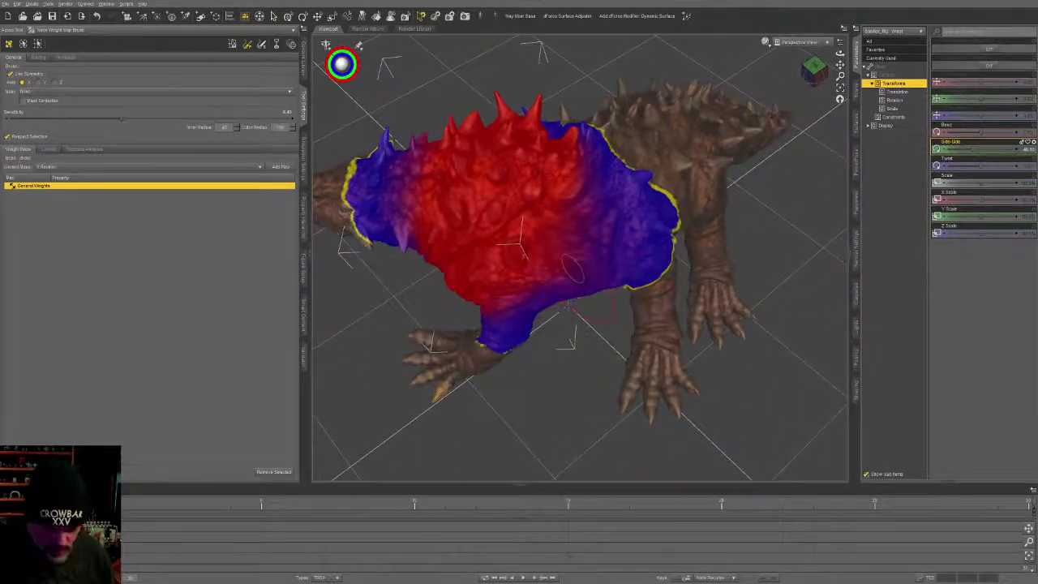
Step: Select all faces of the chest face group in the Geometry Editor and reactivate the weight map brush
{"action": "key", "text": "alt+shift+g"}
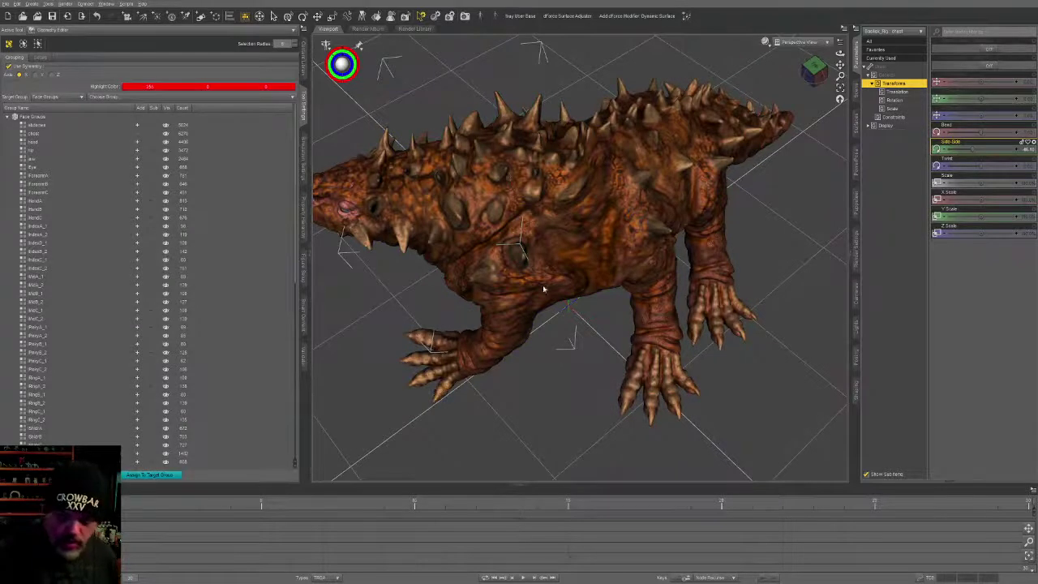
{"action": "left_click", "coordinate": [57, 135]}
{"action": "left_click", "coordinate": [138, 134]}
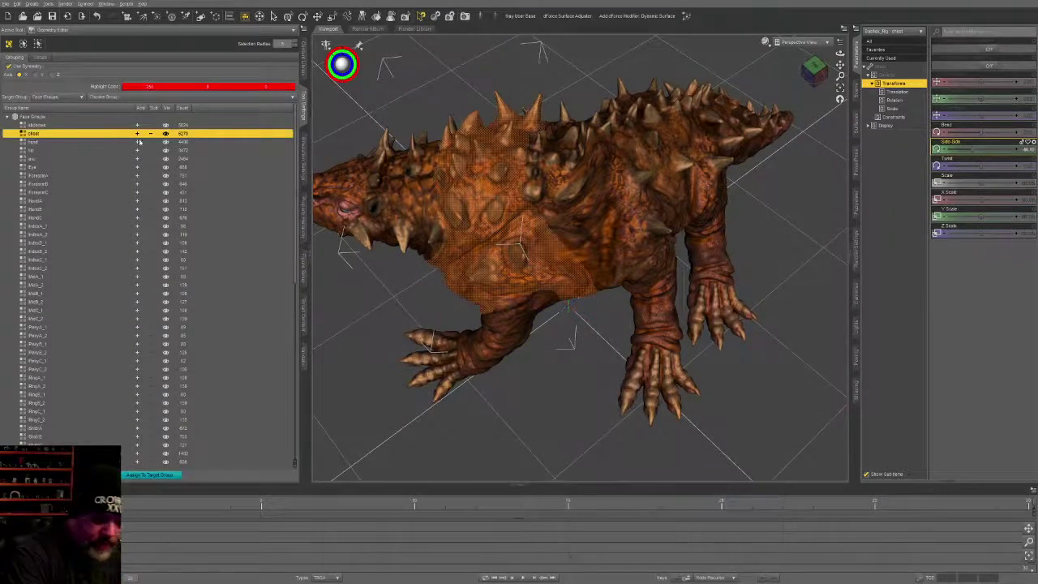
{"action": "key", "text": "alt+shift+w"}
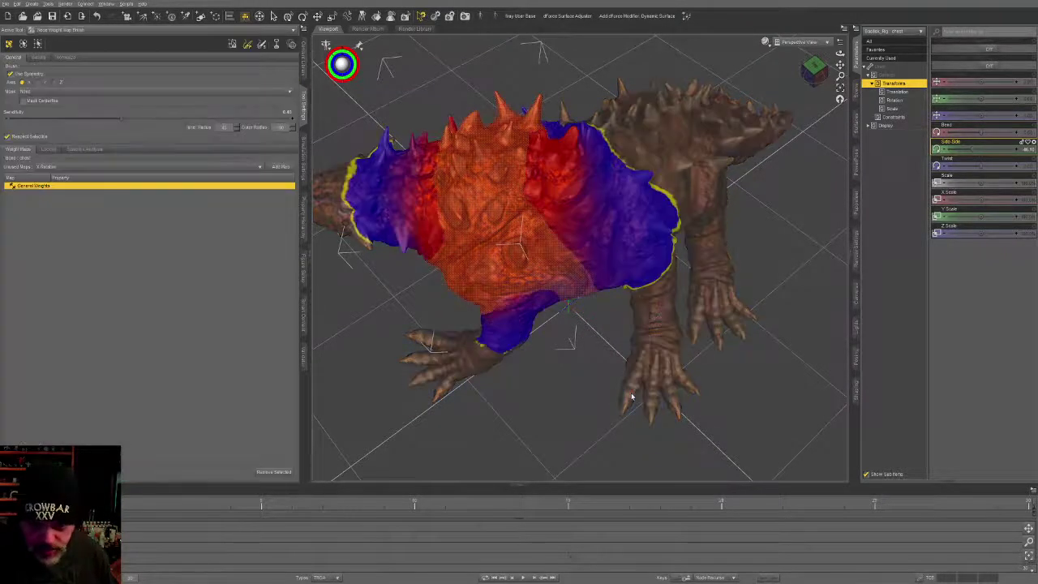
Step: Grow the face selection from the chest group outward over the neck, shoulder and abdomen borders
{"action": "middle_click_drag", "start_coordinate": [570, 307], "coordinate": [662, 264]}
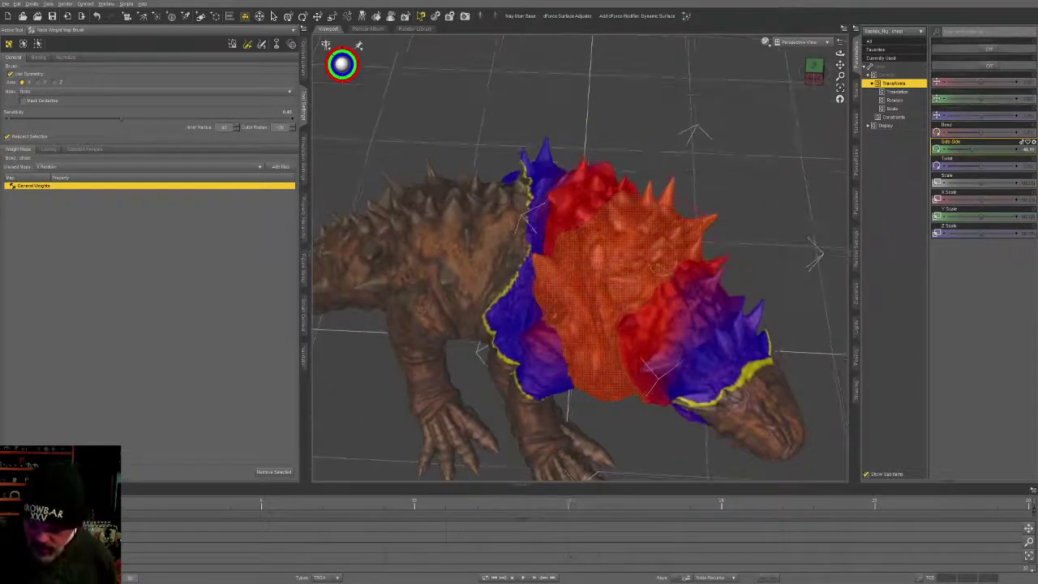
{"action": "mouse_move", "coordinate": [663, 261]}
{"action": "left_mouse_down"}
{"action": "mouse_move", "coordinate": [672, 308]}
{"action": "mouse_move", "coordinate": [661, 341]}
{"action": "mouse_move", "coordinate": [662, 258]}
{"action": "left_mouse_up"}
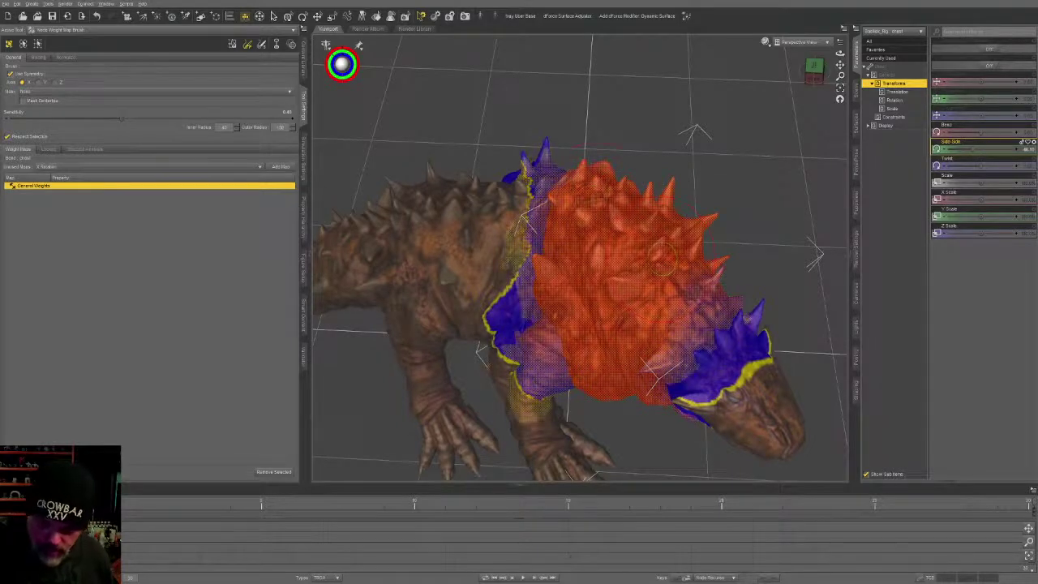
{"action": "middle_click_drag", "start_coordinate": [590, 192], "coordinate": [594, 189]}
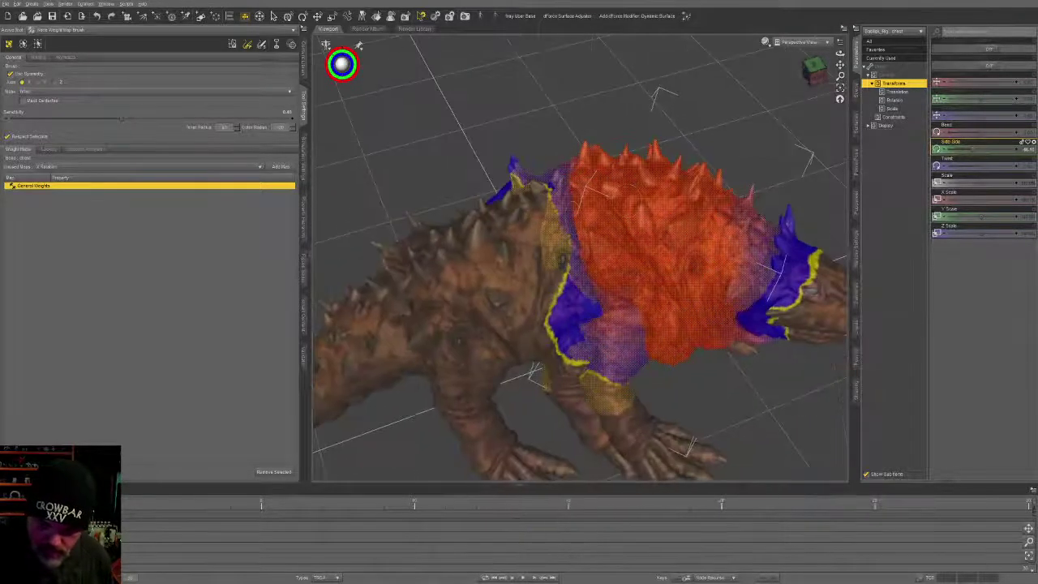
Step: Smooth the chest weights along the border with the abdomen, over the back and down both flanks
{"action": "left_click_drag", "start_coordinate": [567, 231], "coordinate": [592, 274]}
{"action": "middle_click_drag", "start_coordinate": [592, 274], "coordinate": [637, 236]}
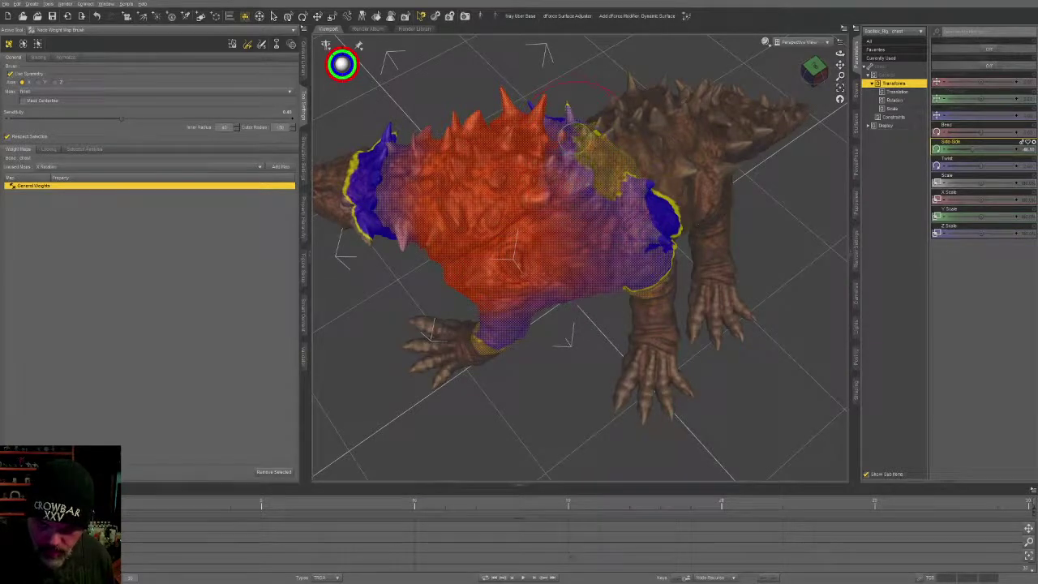
{"action": "middle_click_drag", "start_coordinate": [571, 137], "coordinate": [587, 258]}
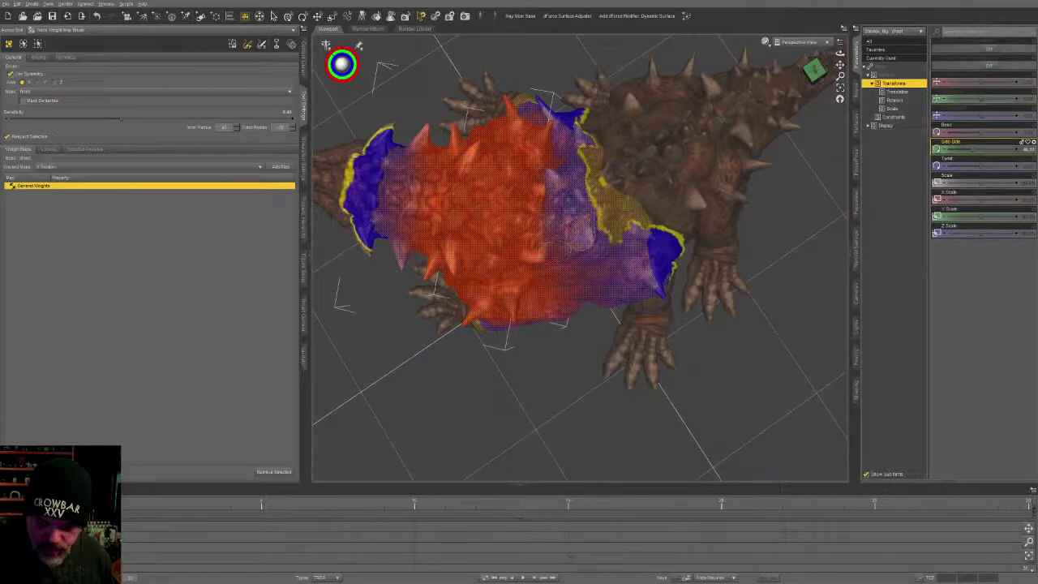
{"action": "left_click_drag", "start_coordinate": [570, 197], "coordinate": [578, 172]}
{"action": "middle_click_drag", "start_coordinate": [571, 167], "coordinate": [559, 223]}
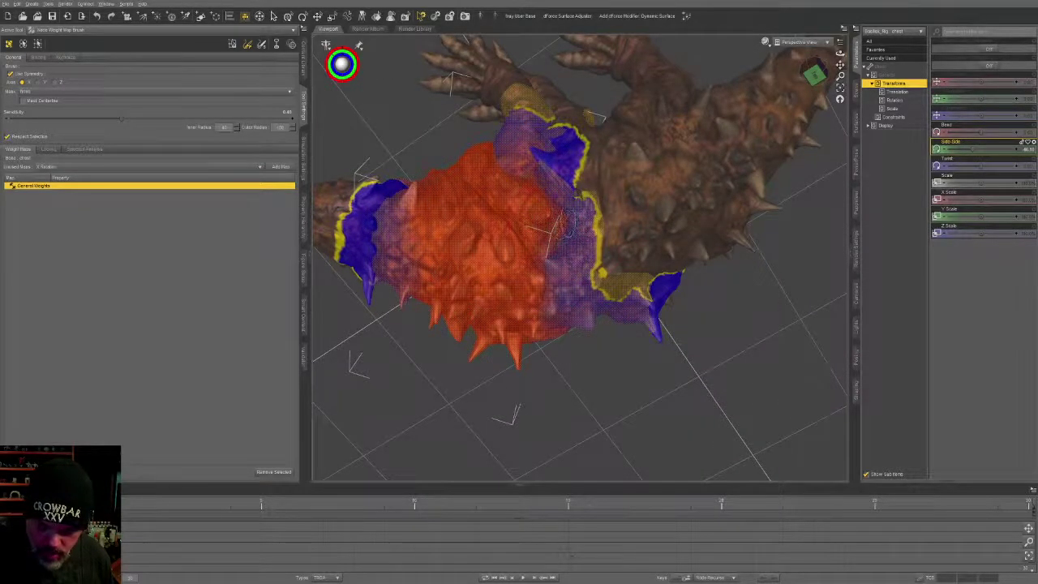
{"action": "middle_click_drag", "start_coordinate": [571, 222], "coordinate": [606, 137]}
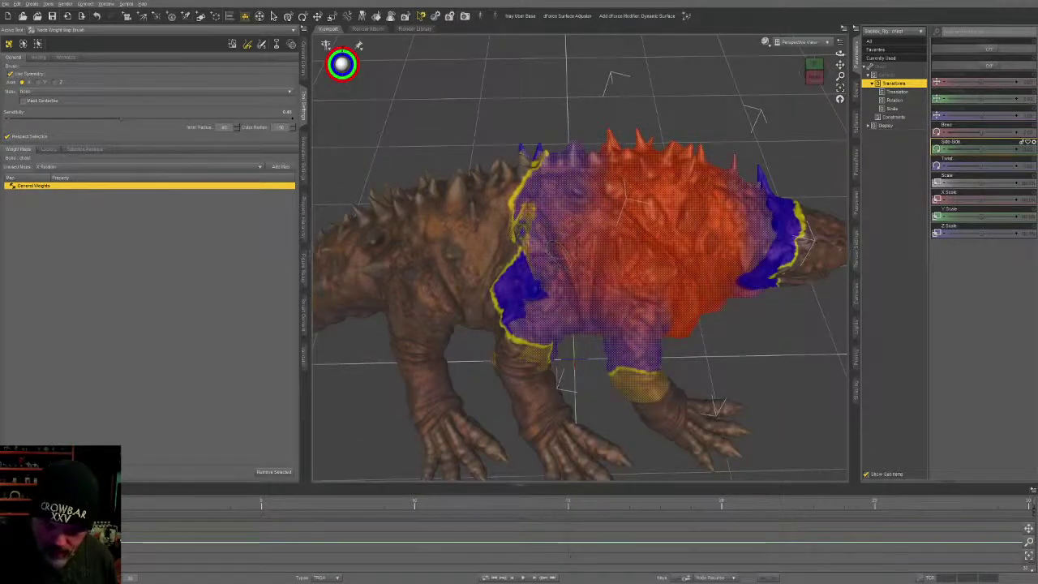
{"action": "left_click_drag", "start_coordinate": [525, 229], "coordinate": [572, 247]}
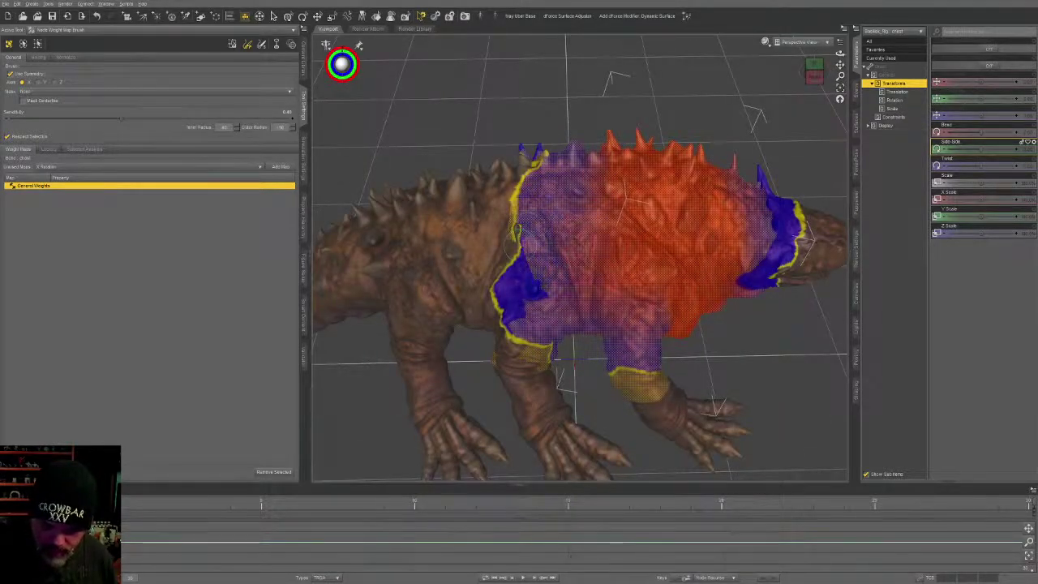
{"action": "middle_click_drag", "start_coordinate": [516, 234], "coordinate": [739, 231]}
Step: Bend the chest downward and smooth its weights across the upper back where it meets the abdomen
{"action": "key", "text": "alt+shift+s"}
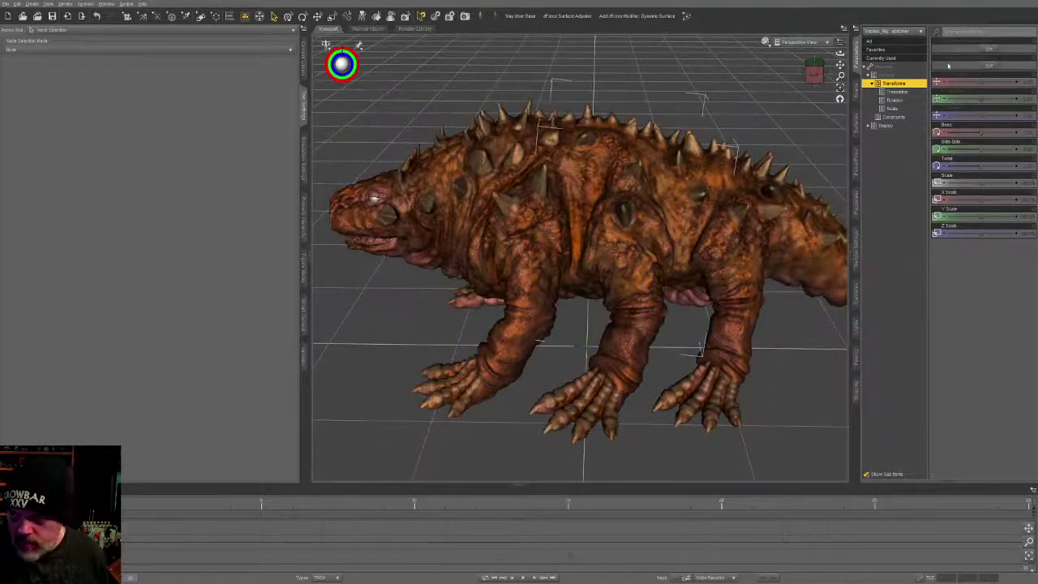
{"action": "left_click", "coordinate": [525, 135]}
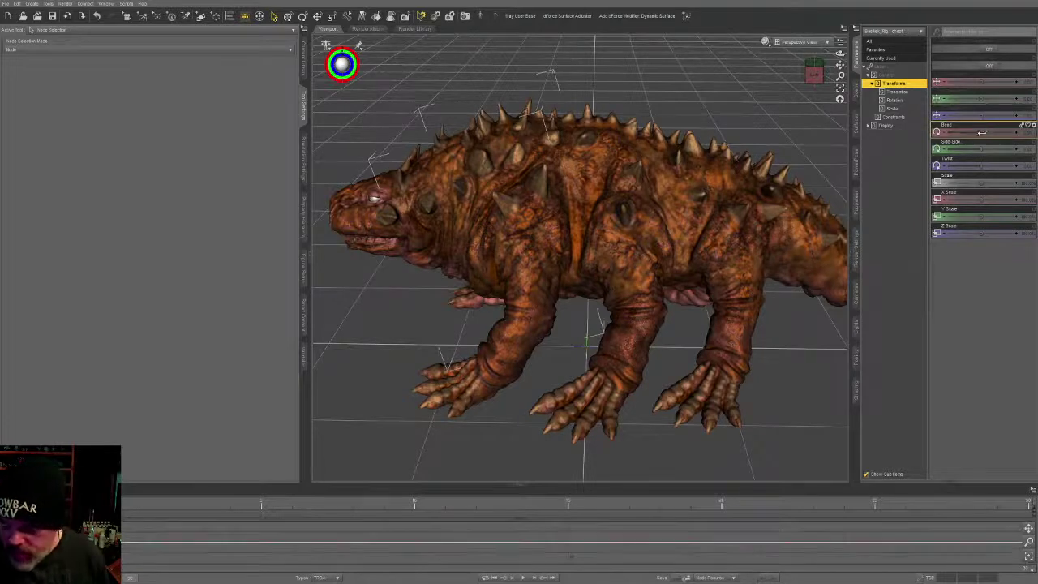
{"action": "left_click_drag", "start_coordinate": [981, 133], "coordinate": [988, 129]}
{"action": "key", "text": "alt+shift+w"}
{"action": "middle_click_drag", "start_coordinate": [560, 121], "coordinate": [608, 177]}
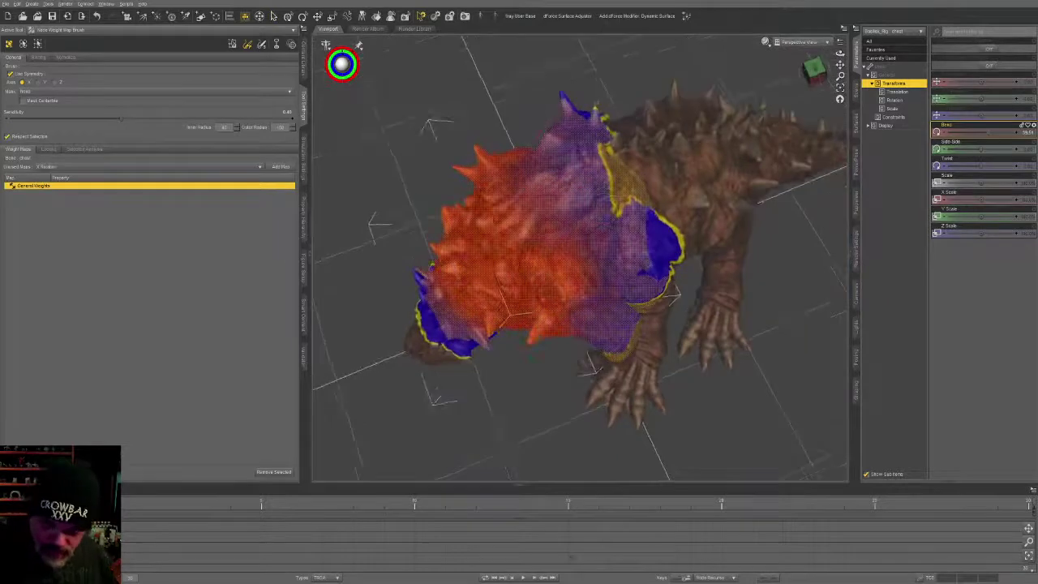
{"action": "mouse_move", "coordinate": [604, 174]}
{"action": "left_mouse_down", "text": "alt"}
{"action": "mouse_move", "coordinate": [560, 138]}
{"action": "mouse_move", "coordinate": [556, 179]}
{"action": "mouse_move", "coordinate": [552, 166]}
{"action": "mouse_move", "coordinate": [526, 221]}
{"action": "left_mouse_up", "text": "alt"}
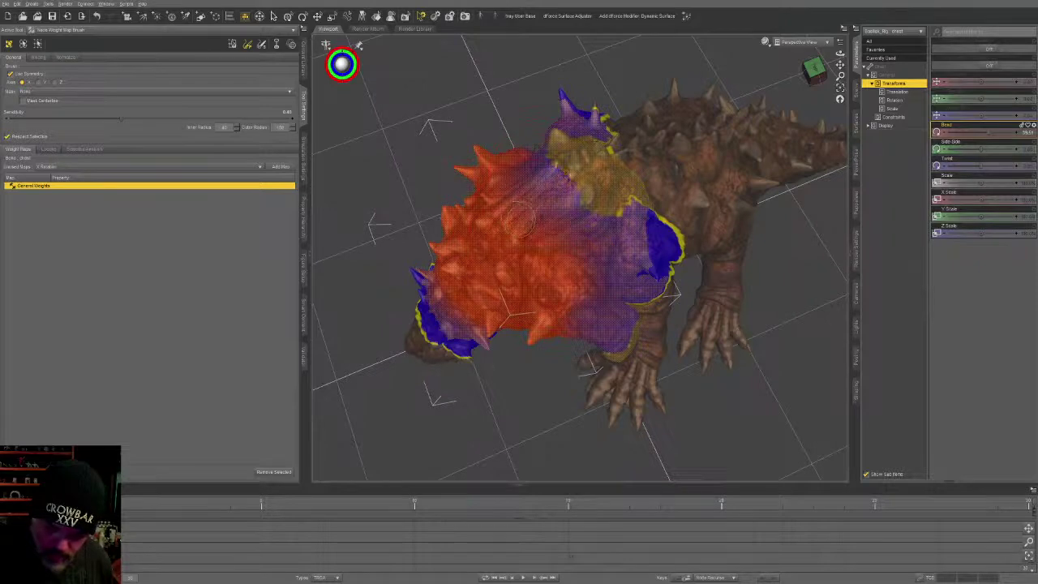
{"action": "mouse_move", "coordinate": [560, 153]}
{"action": "left_mouse_down"}
{"action": "mouse_move", "coordinate": [572, 175]}
{"action": "mouse_move", "coordinate": [555, 168]}
{"action": "mouse_move", "coordinate": [513, 195]}
{"action": "mouse_move", "coordinate": [518, 180]}
{"action": "mouse_move", "coordinate": [545, 198]}
{"action": "mouse_move", "coordinate": [551, 189]}
{"action": "left_mouse_up"}
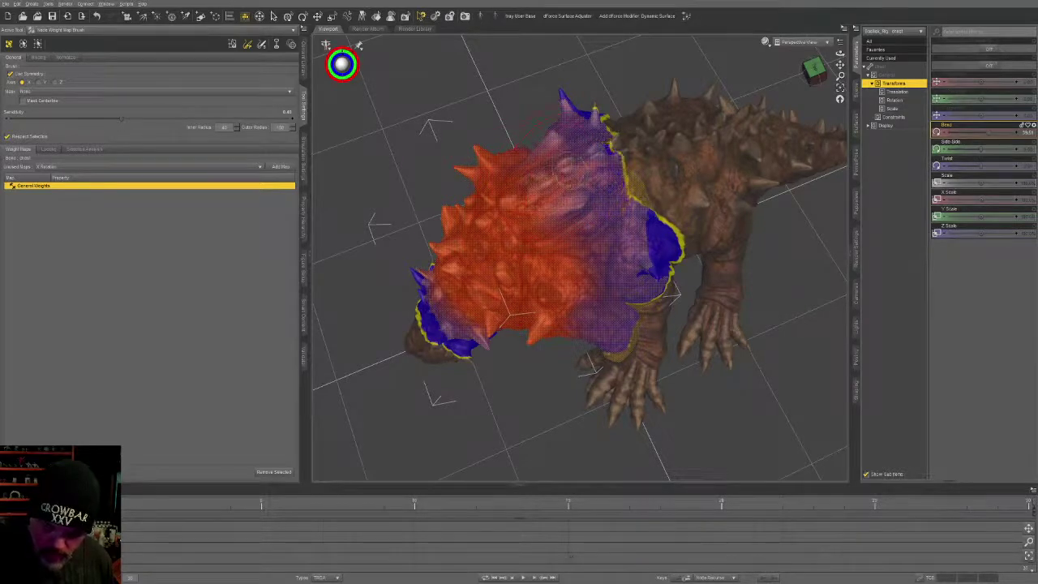
{"action": "mouse_move", "coordinate": [554, 185]}
{"action": "middle_mouse_down"}
{"action": "mouse_move", "coordinate": [649, 195]}
{"action": "mouse_move", "coordinate": [568, 213]}
{"action": "mouse_move", "coordinate": [537, 240]}
{"action": "mouse_move", "coordinate": [584, 310]}
{"action": "middle_mouse_up"}
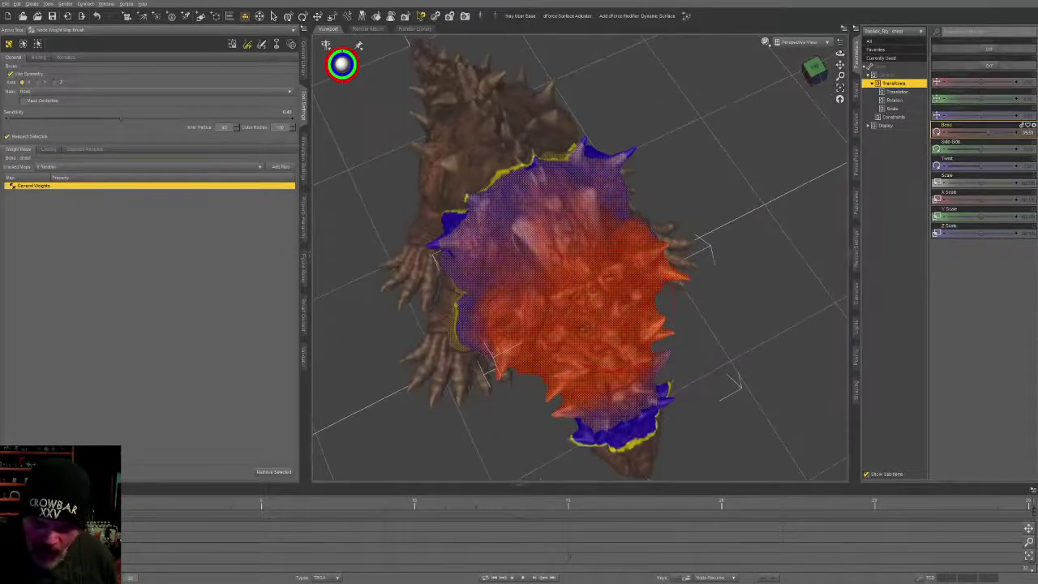
Step: Test the chest's Bend in both directions and its Side-Side rotation, undoing the last rotation
{"action": "middle_click_drag", "start_coordinate": [578, 234], "coordinate": [746, 260]}
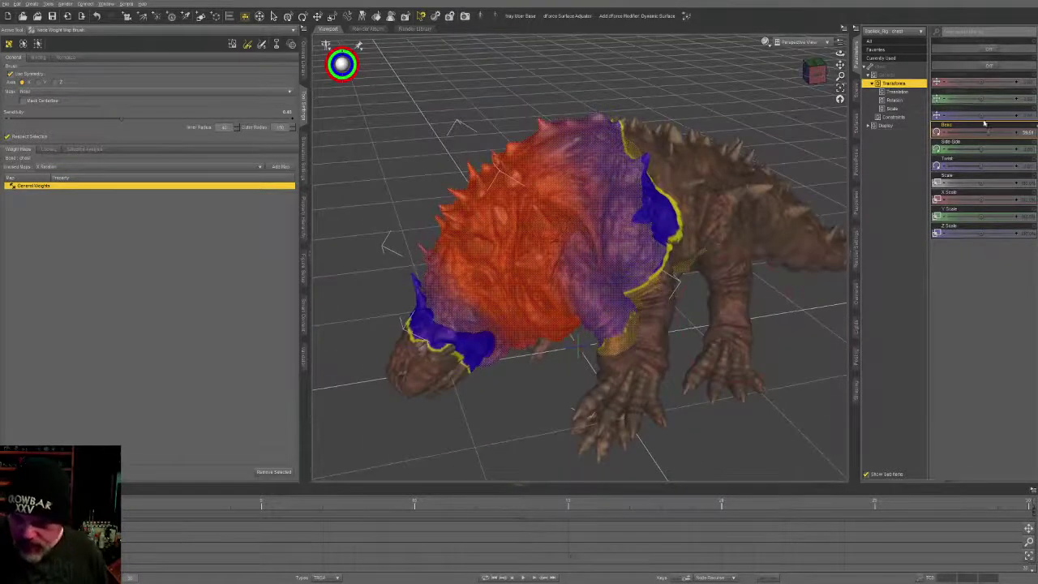
{"action": "left_click_drag", "start_coordinate": [988, 131], "coordinate": [982, 131]}
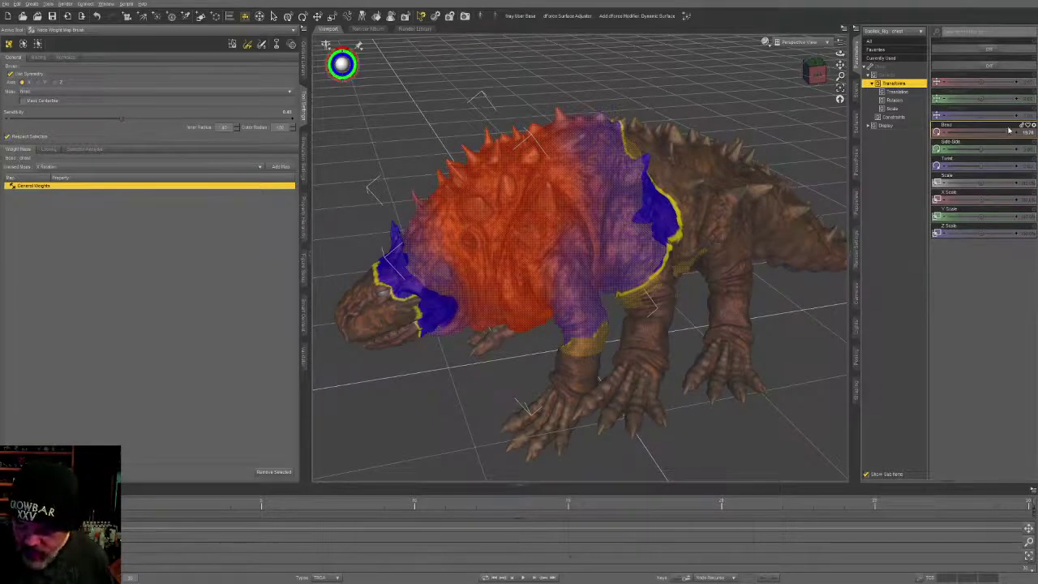
{"action": "left_click_drag", "start_coordinate": [1010, 129], "coordinate": [1018, 131]}
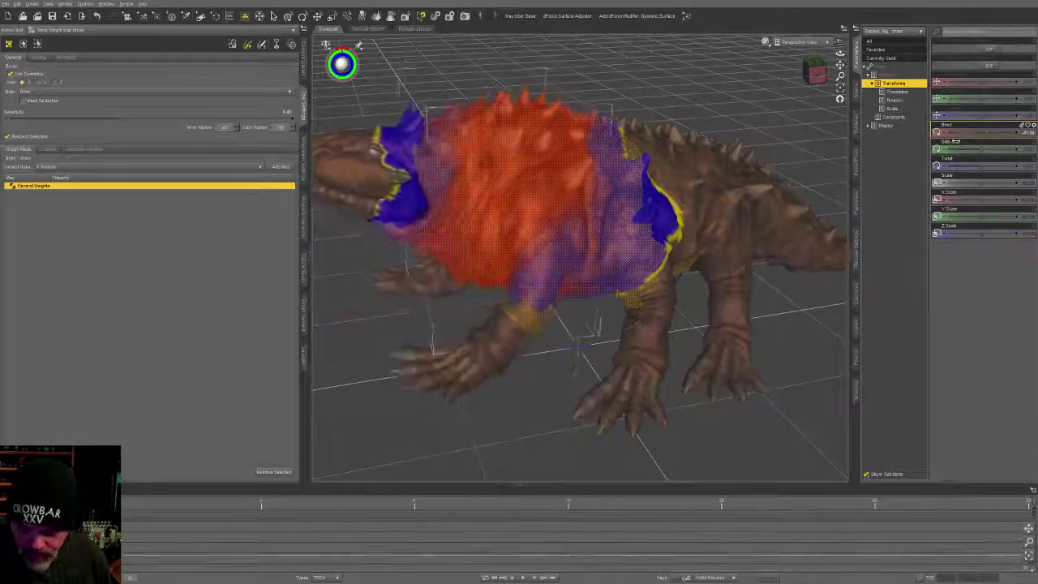
{"action": "left_click_drag", "start_coordinate": [957, 142], "coordinate": [943, 142]}
{"action": "left_click_drag", "start_coordinate": [840, 53], "coordinate": [785, 115]}
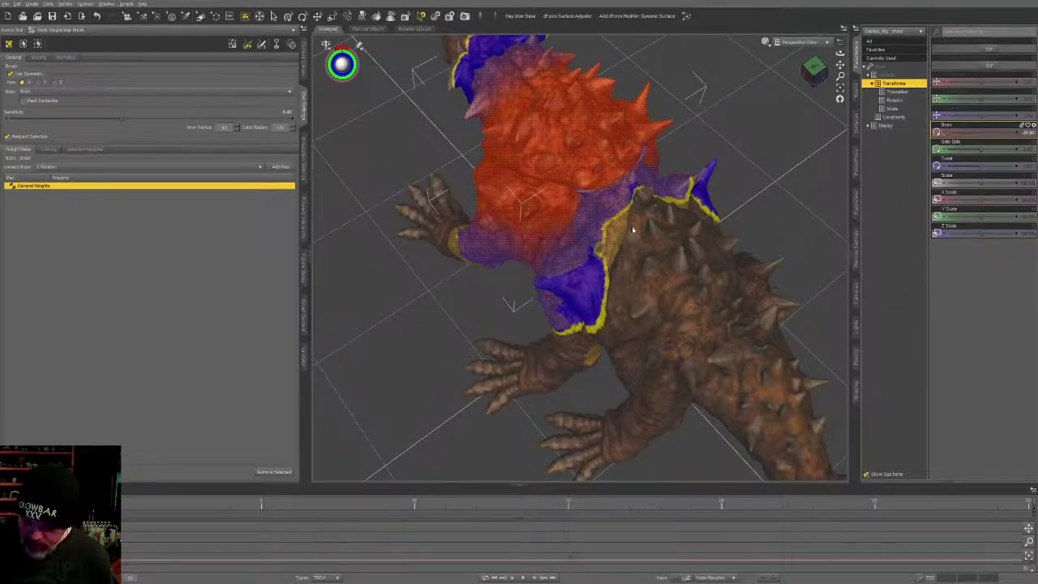
{"action": "key", "text": "ctrl+z"}
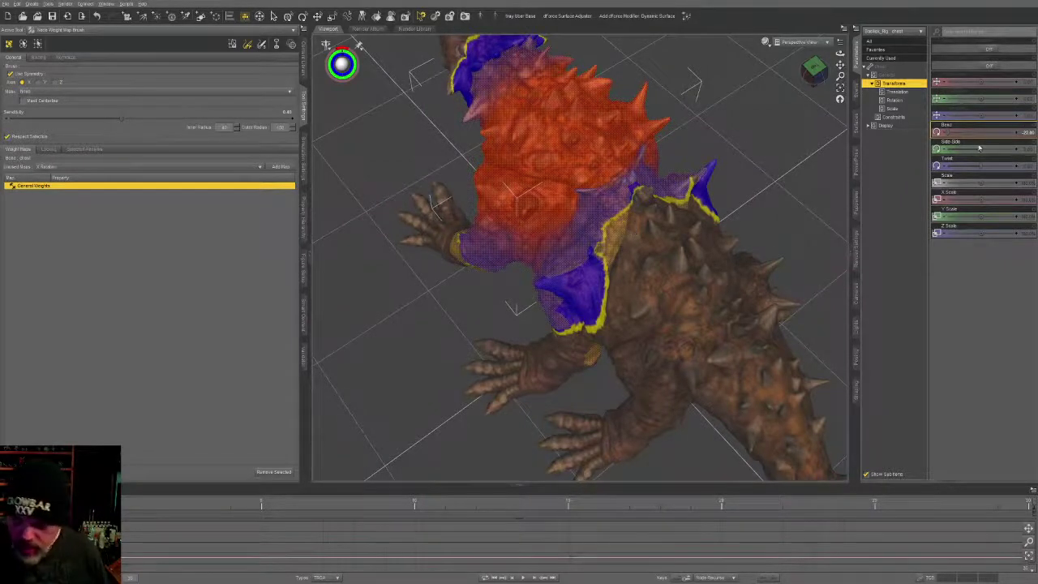
Step: Bend the abdomen so the front body lifts and activate the weight map brush on it
{"action": "mouse_move", "coordinate": [755, 229]}
{"action": "left_mouse_down", "text": "ctrl+alt"}
{"action": "mouse_move", "coordinate": [717, 154]}
{"action": "mouse_move", "coordinate": [730, 191]}
{"action": "mouse_move", "coordinate": [718, 162]}
{"action": "mouse_move", "coordinate": [649, 173]}
{"action": "left_mouse_up", "text": "ctrl+alt"}
{"action": "key", "text": "alt+shift+n"}
{"action": "left_click", "coordinate": [631, 167]}
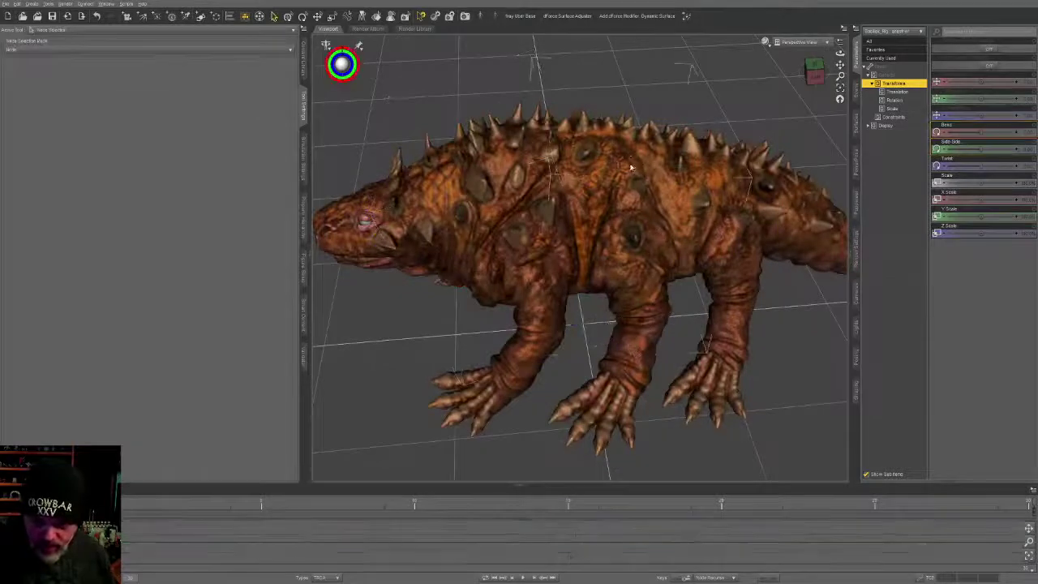
{"action": "mouse_move", "coordinate": [980, 131]}
{"action": "left_mouse_down"}
{"action": "mouse_move", "coordinate": [967, 132]}
{"action": "mouse_move", "coordinate": [976, 132]}
{"action": "left_mouse_up"}
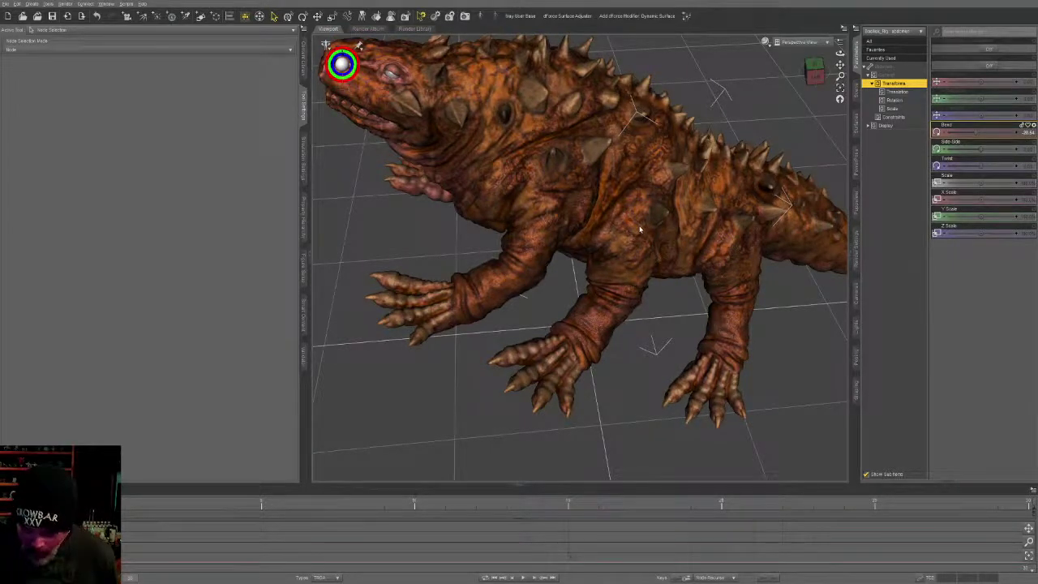
{"action": "key", "text": "ctrl+z"}
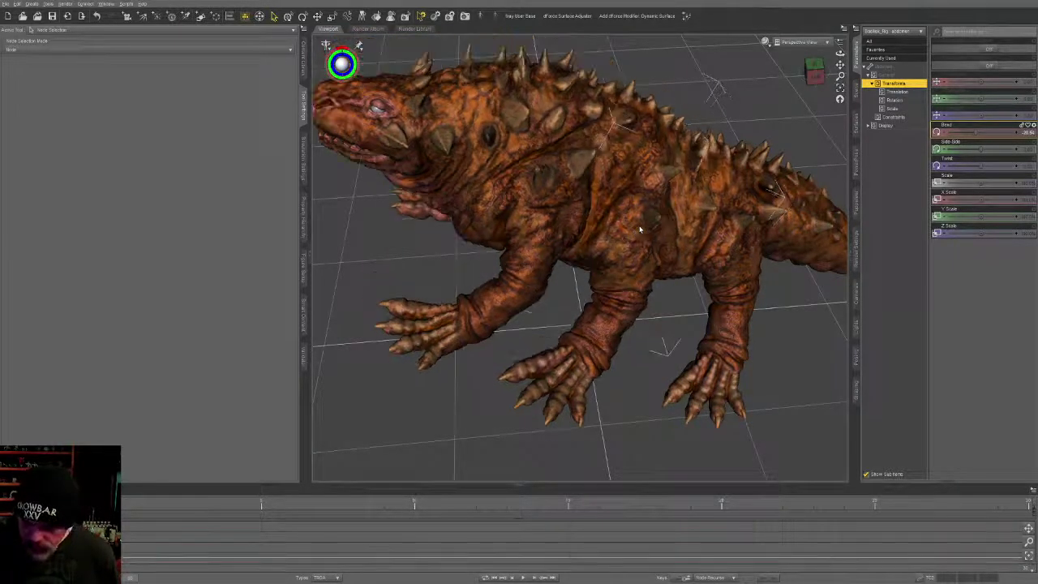
{"action": "mouse_move", "coordinate": [825, 290]}
{"action": "left_mouse_down", "text": "alt"}
{"action": "mouse_move", "coordinate": [665, 313]}
{"action": "mouse_move", "coordinate": [676, 302]}
{"action": "left_mouse_up", "text": "alt"}
{"action": "key", "text": "alt+shift+w"}
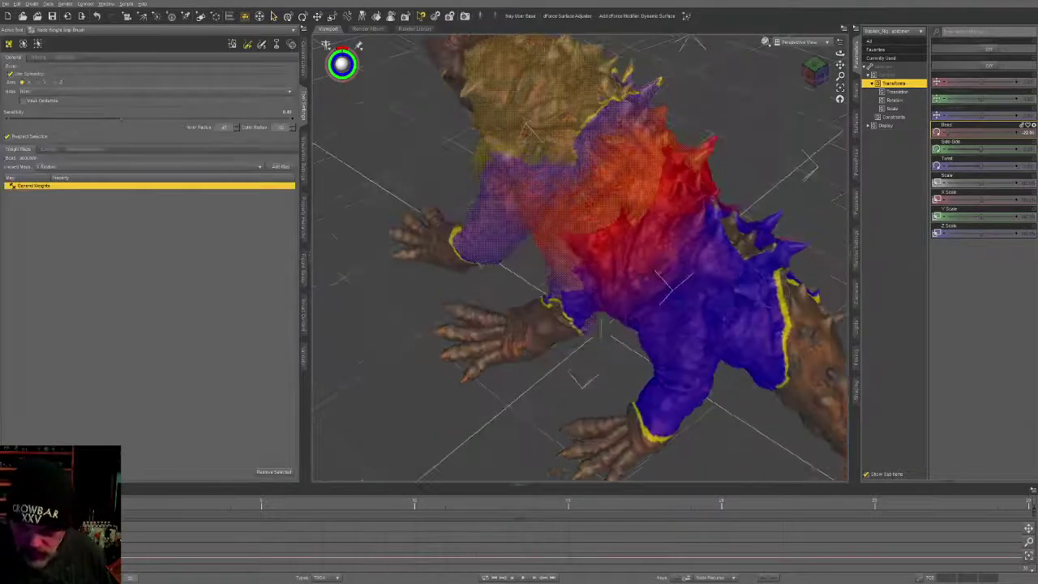
Step: Select all faces of the abdomen face group in the Geometry Editor and smooth the abdomen weights within them
{"action": "key", "text": "alt+shift+g"}
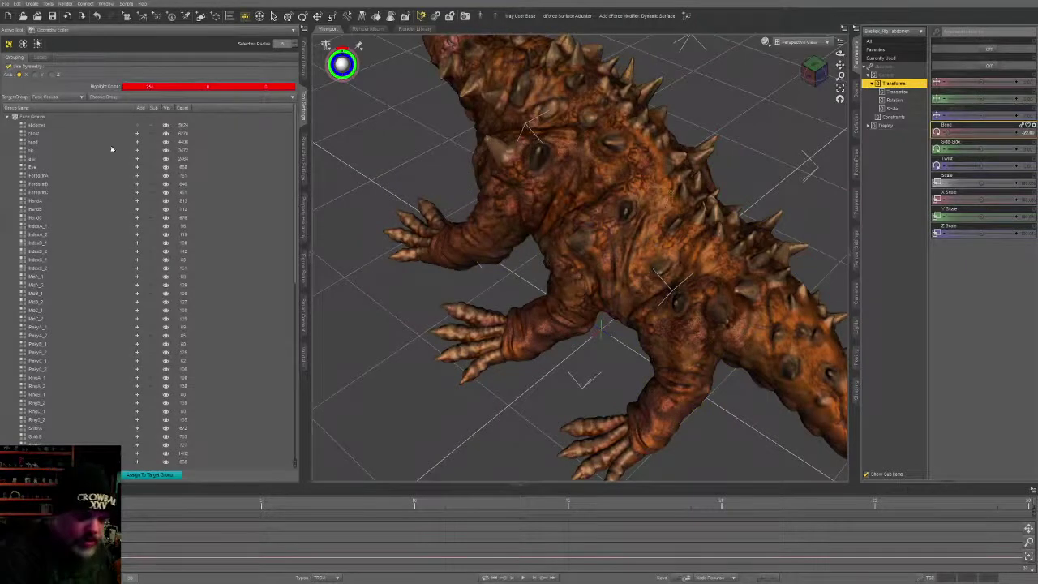
{"action": "left_click", "coordinate": [137, 124]}
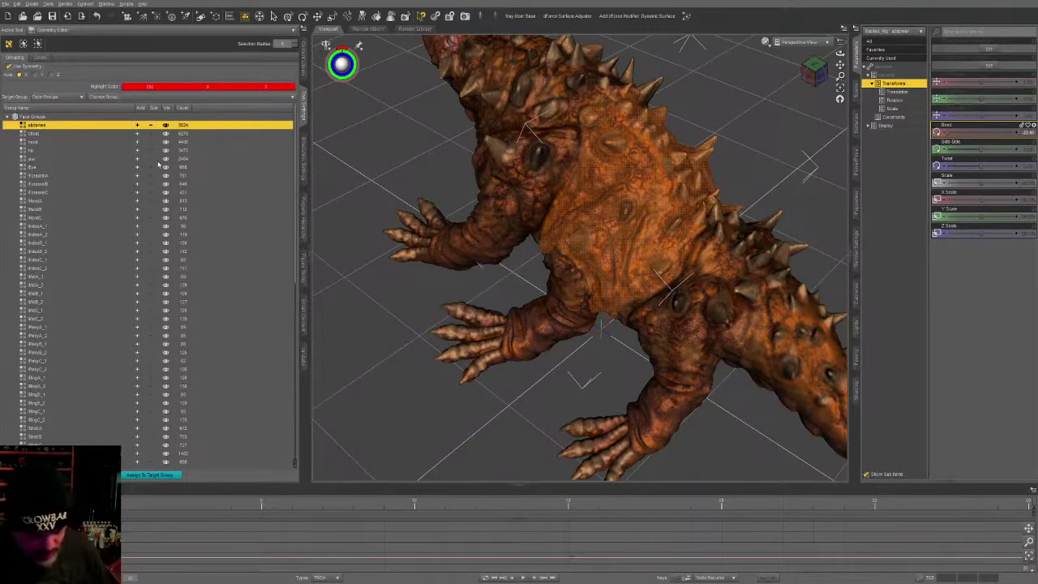
{"action": "key", "text": "alt+shift+w"}
{"action": "left_click_drag", "start_coordinate": [617, 267], "coordinate": [649, 341], "text": "alt"}
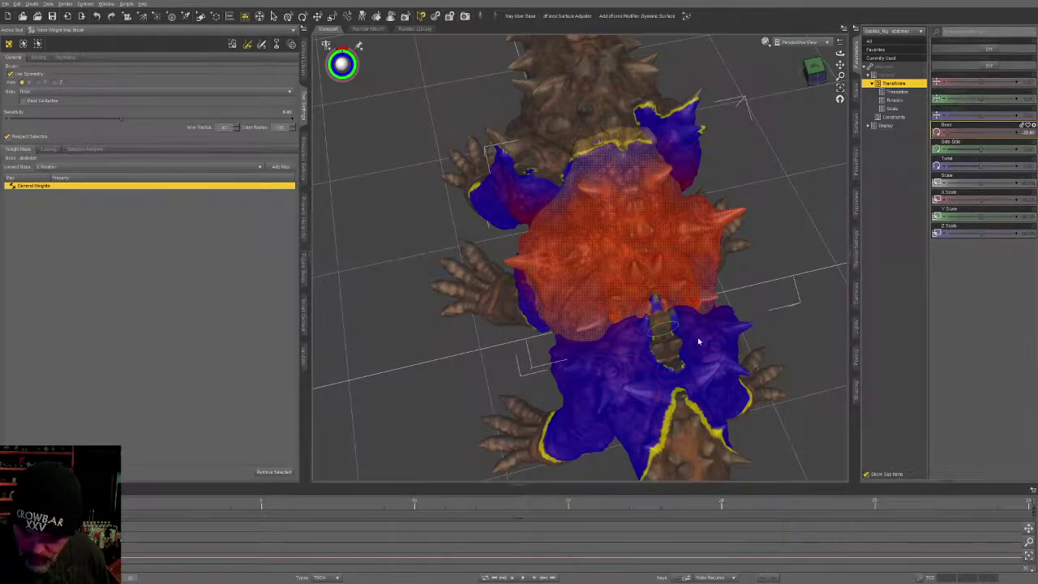
Step: Switch to the hip bone and smooth its weights across the back and flank where it meets the abdomen
{"action": "left_click", "coordinate": [656, 312]}
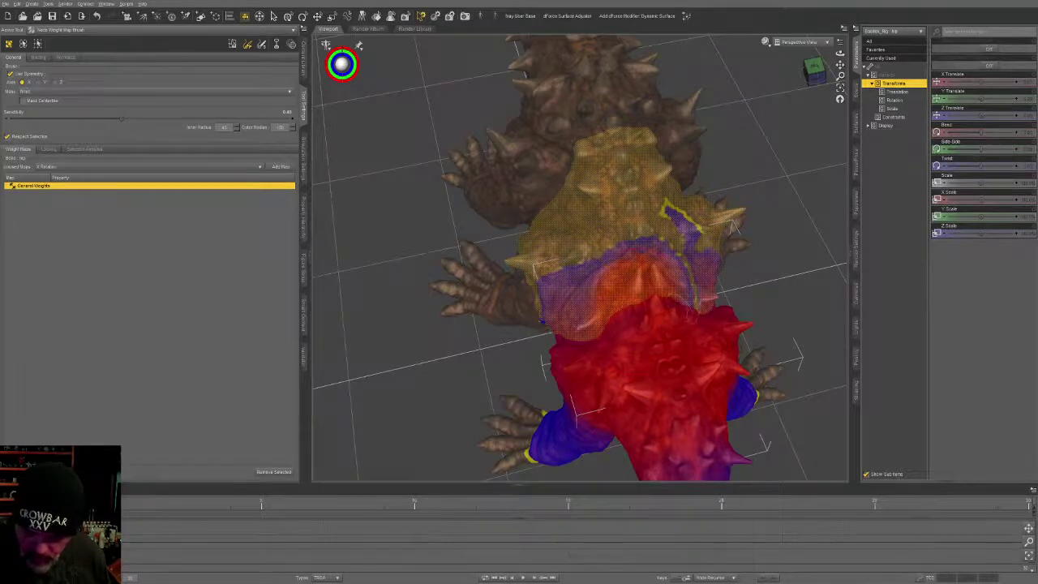
{"action": "middle_click_drag", "start_coordinate": [654, 324], "coordinate": [661, 344]}
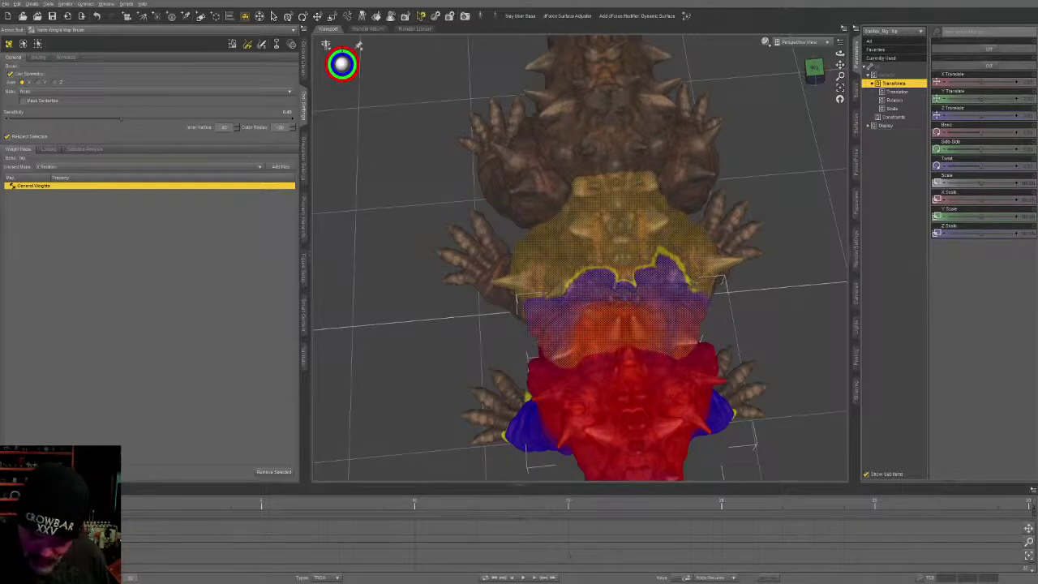
{"action": "middle_click_drag", "start_coordinate": [704, 371], "coordinate": [667, 360]}
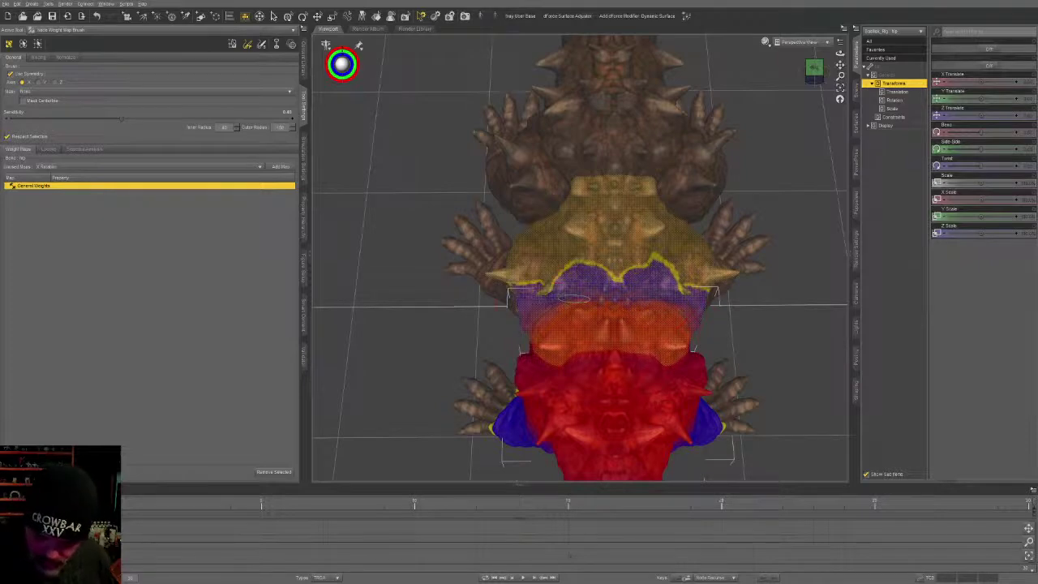
{"action": "middle_click_drag", "start_coordinate": [617, 341], "coordinate": [551, 325]}
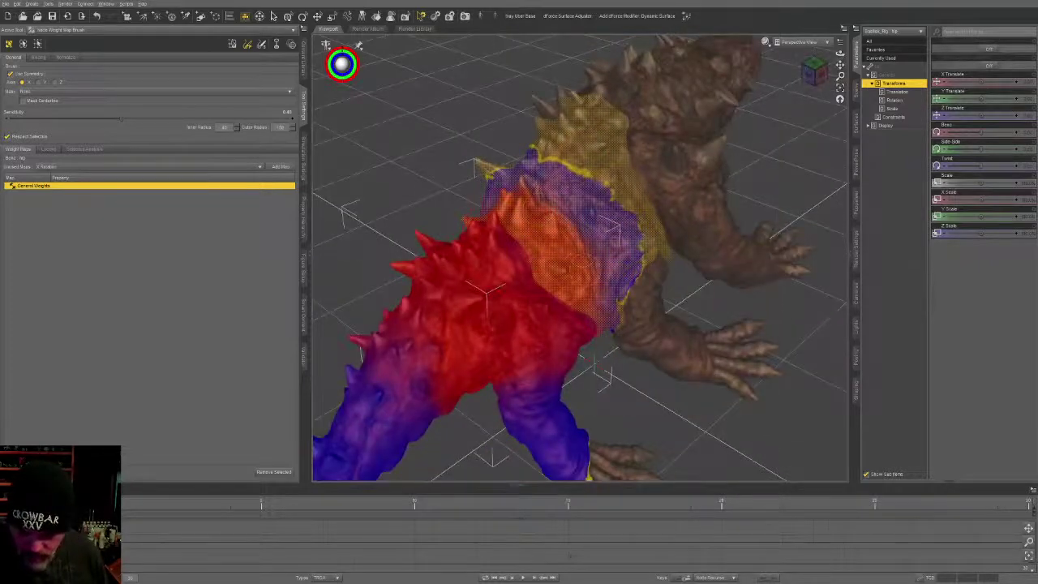
{"action": "middle_click_drag", "start_coordinate": [563, 272], "coordinate": [735, 96]}
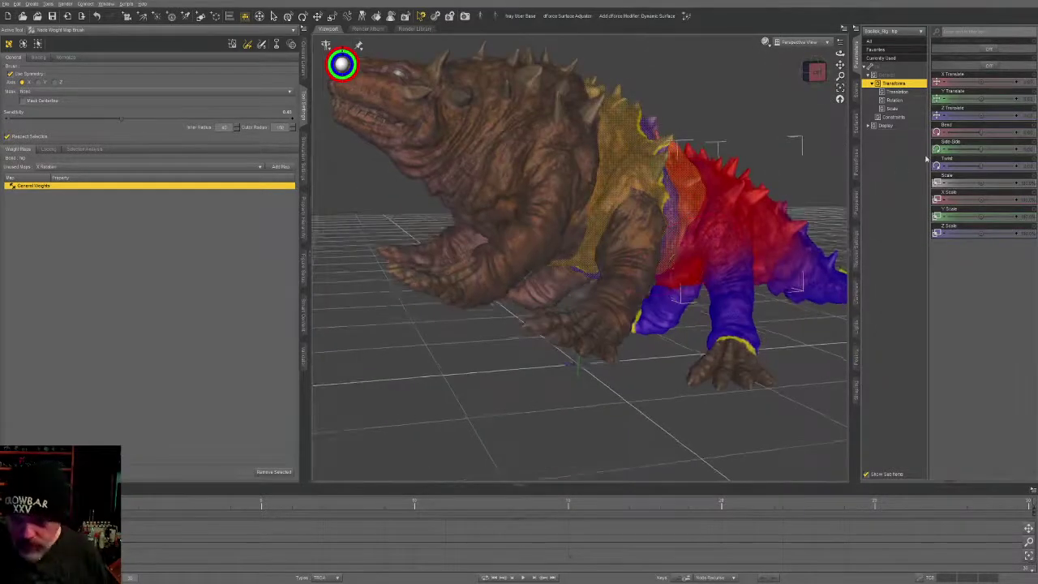
Step: Clear the abdomen's bend, rotate it with Side-Side and examine its weight map along the hip border
{"action": "left_click", "coordinate": [274, 16]}
{"action": "left_click", "coordinate": [651, 160]}
{"action": "key", "text": "ctrl+shift+f"}
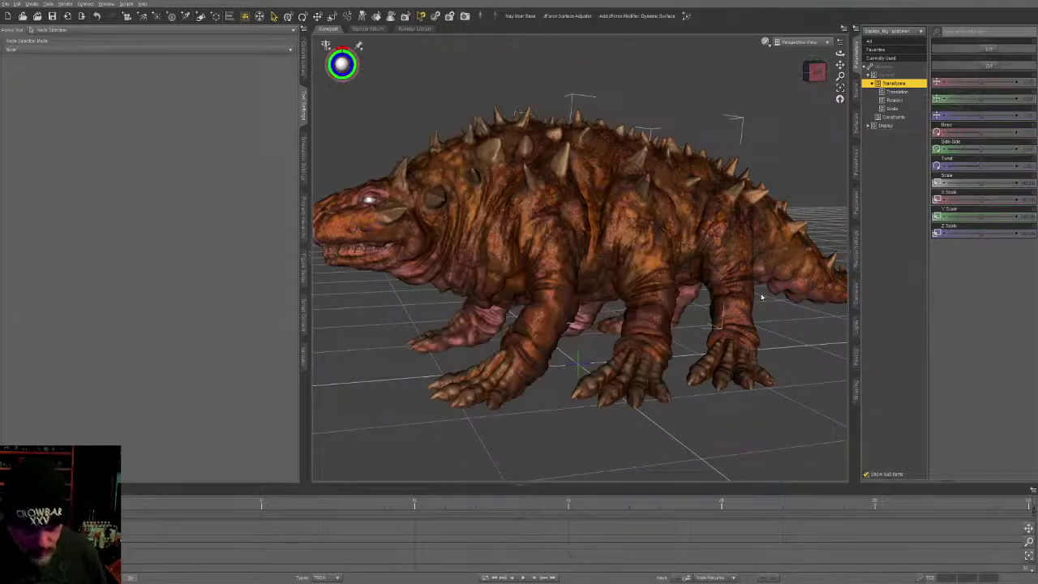
{"action": "mouse_move", "coordinate": [983, 149]}
{"action": "left_mouse_down"}
{"action": "mouse_move", "coordinate": [975, 149]}
{"action": "mouse_move", "coordinate": [984, 148]}
{"action": "left_mouse_up"}
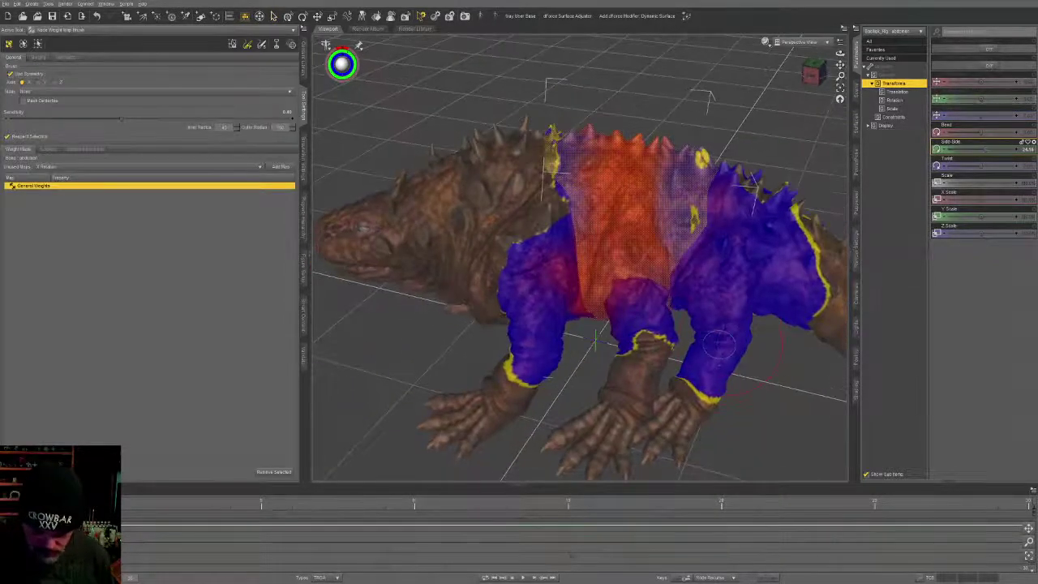
{"action": "key", "text": "ctrl+i"}
{"action": "mouse_move", "coordinate": [735, 232]}
{"action": "left_mouse_down", "text": "alt"}
{"action": "mouse_move", "coordinate": [714, 300]}
{"action": "mouse_move", "coordinate": [714, 260]}
{"action": "mouse_move", "coordinate": [681, 280]}
{"action": "mouse_move", "coordinate": [704, 315]}
{"action": "mouse_move", "coordinate": [698, 365]}
{"action": "mouse_move", "coordinate": [799, 260]}
{"action": "mouse_move", "coordinate": [748, 179]}
{"action": "left_mouse_up", "text": "alt"}
{"action": "mouse_move", "coordinate": [730, 243]}
{"action": "middle_mouse_down"}
{"action": "mouse_move", "coordinate": [560, 253]}
{"action": "mouse_move", "coordinate": [777, 328]}
{"action": "middle_mouse_up"}
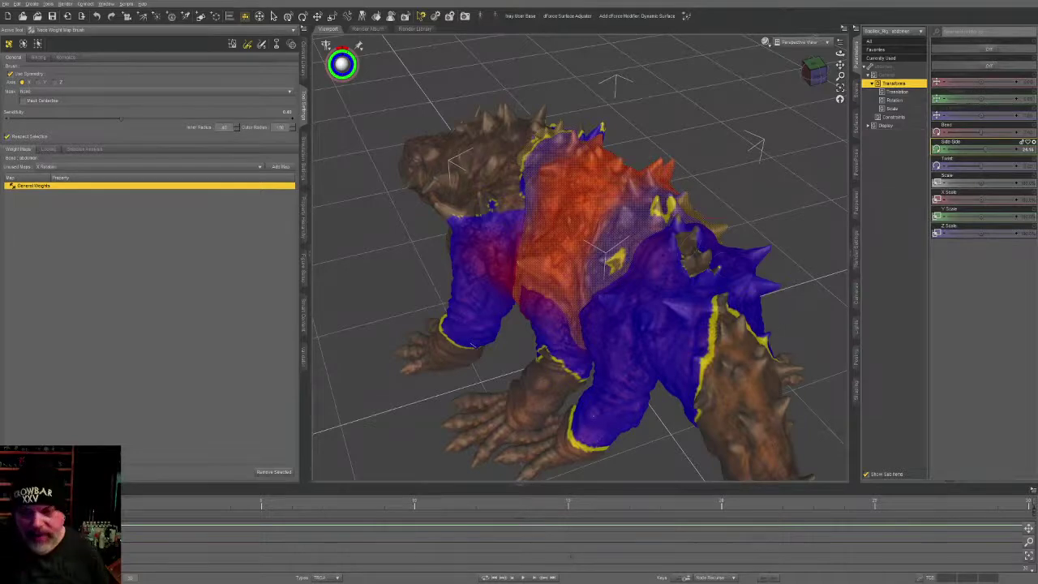
Step: Check the hip's weight map along the flank, rotate the abdomen with Side-Side and activate the weight map brush on it
{"action": "left_click", "coordinate": [722, 253]}
{"action": "mouse_move", "coordinate": [734, 258]}
{"action": "middle_mouse_down"}
{"action": "mouse_move", "coordinate": [765, 301]}
{"action": "mouse_move", "coordinate": [575, 270]}
{"action": "mouse_move", "coordinate": [661, 259]}
{"action": "mouse_move", "coordinate": [653, 298]}
{"action": "mouse_move", "coordinate": [671, 315]}
{"action": "middle_mouse_up"}
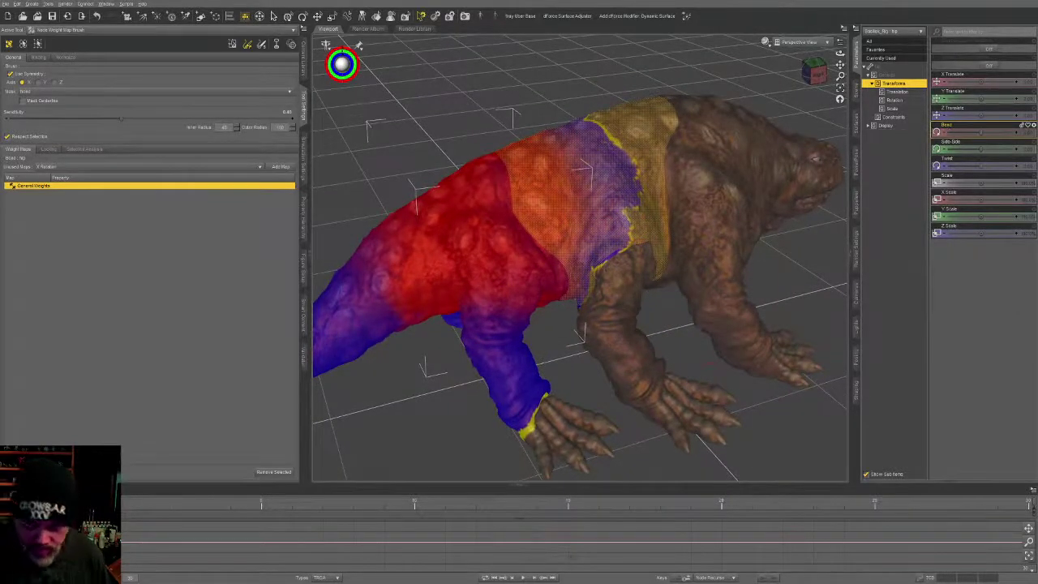
{"action": "key", "text": "alt+shift+n"}
{"action": "left_click", "coordinate": [598, 235]}
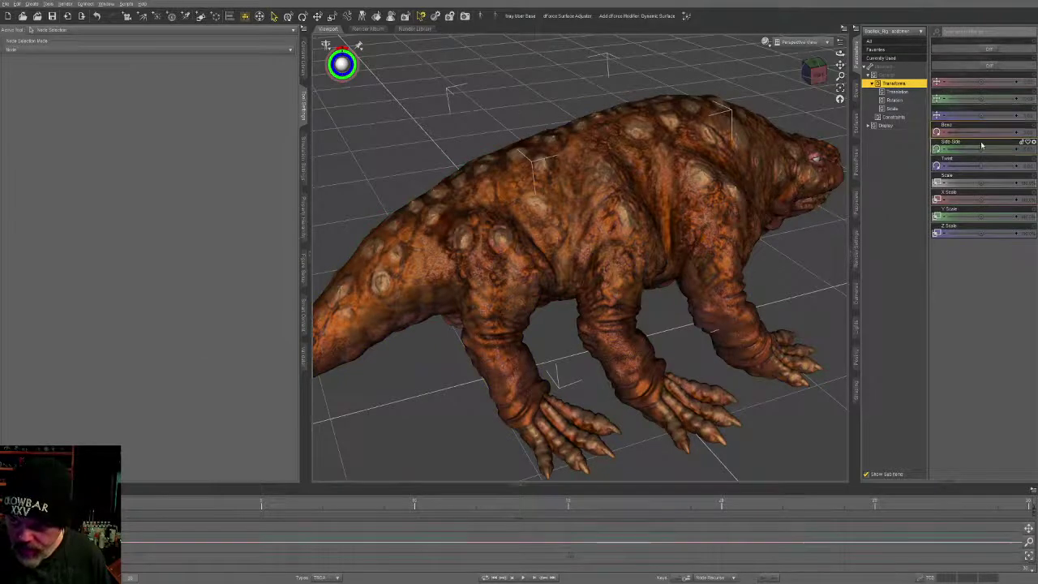
{"action": "left_click_drag", "start_coordinate": [982, 145], "coordinate": [983, 149]}
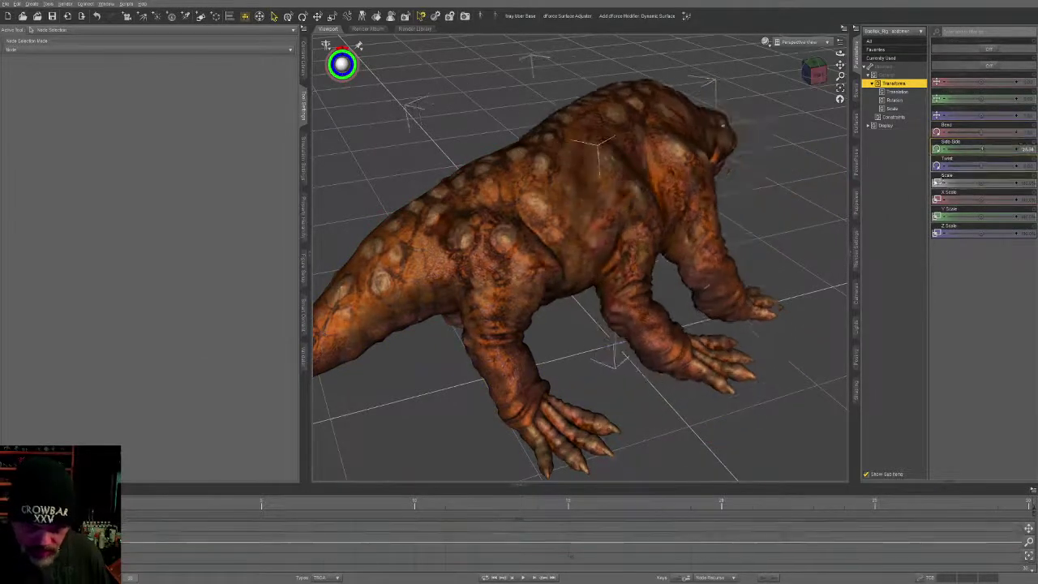
{"action": "key", "text": "alt+shift+w"}
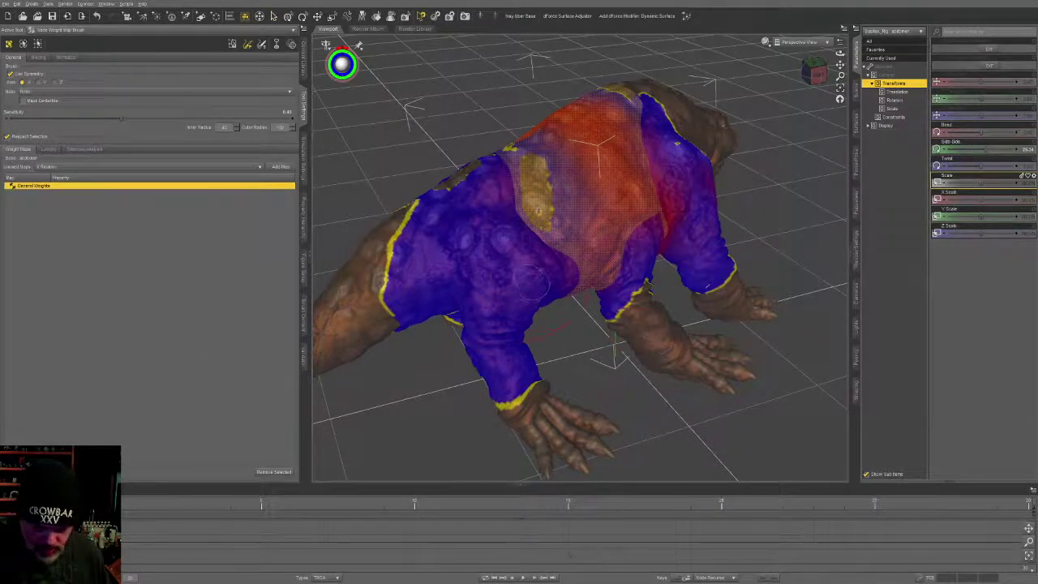
Step: Invert the face selection and, with brush symmetry off, erase the abdomen weights over the hips and hind legs on both sides
{"action": "key", "text": "ctrl+i"}
{"action": "left_click", "coordinate": [28, 74]}
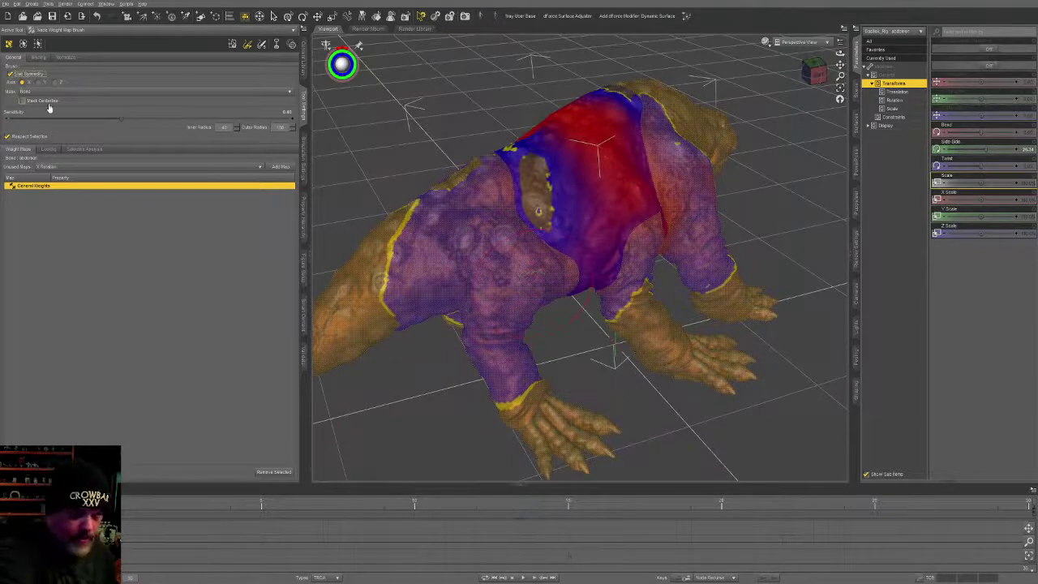
{"action": "left_click", "coordinate": [26, 75]}
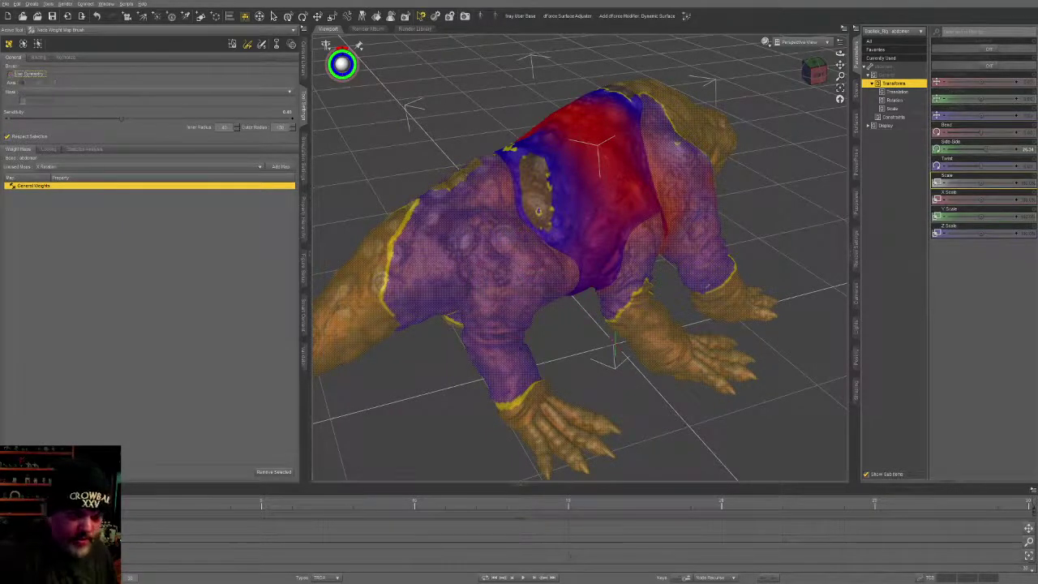
{"action": "mouse_move", "coordinate": [539, 274]}
{"action": "left_mouse_down", "text": "alt"}
{"action": "mouse_move", "coordinate": [500, 286]}
{"action": "mouse_move", "coordinate": [543, 268]}
{"action": "mouse_move", "coordinate": [495, 207]}
{"action": "mouse_move", "coordinate": [438, 215]}
{"action": "mouse_move", "coordinate": [442, 317]}
{"action": "mouse_move", "coordinate": [513, 349]}
{"action": "mouse_move", "coordinate": [526, 322]}
{"action": "left_mouse_up", "text": "alt"}
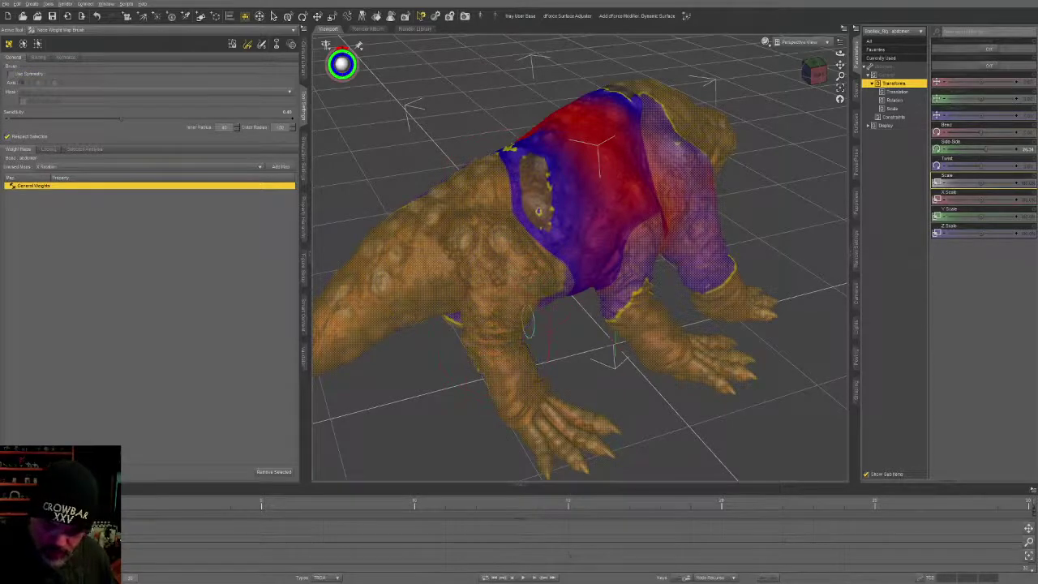
{"action": "middle_click_drag", "start_coordinate": [533, 284], "coordinate": [542, 209]}
{"action": "mouse_move", "coordinate": [539, 208]}
{"action": "left_mouse_down", "text": "alt"}
{"action": "mouse_move", "coordinate": [454, 228]}
{"action": "mouse_move", "coordinate": [438, 308]}
{"action": "mouse_move", "coordinate": [391, 247]}
{"action": "left_mouse_up", "text": "alt"}
{"action": "middle_click_drag", "start_coordinate": [469, 191], "coordinate": [717, 274]}
{"action": "mouse_move", "coordinate": [717, 274]}
{"action": "left_mouse_down", "text": "alt"}
{"action": "mouse_move", "coordinate": [706, 256]}
{"action": "mouse_move", "coordinate": [734, 211]}
{"action": "mouse_move", "coordinate": [690, 203]}
{"action": "mouse_move", "coordinate": [775, 182]}
{"action": "left_mouse_up", "text": "alt"}
{"action": "middle_click_drag", "start_coordinate": [775, 182], "coordinate": [793, 326]}
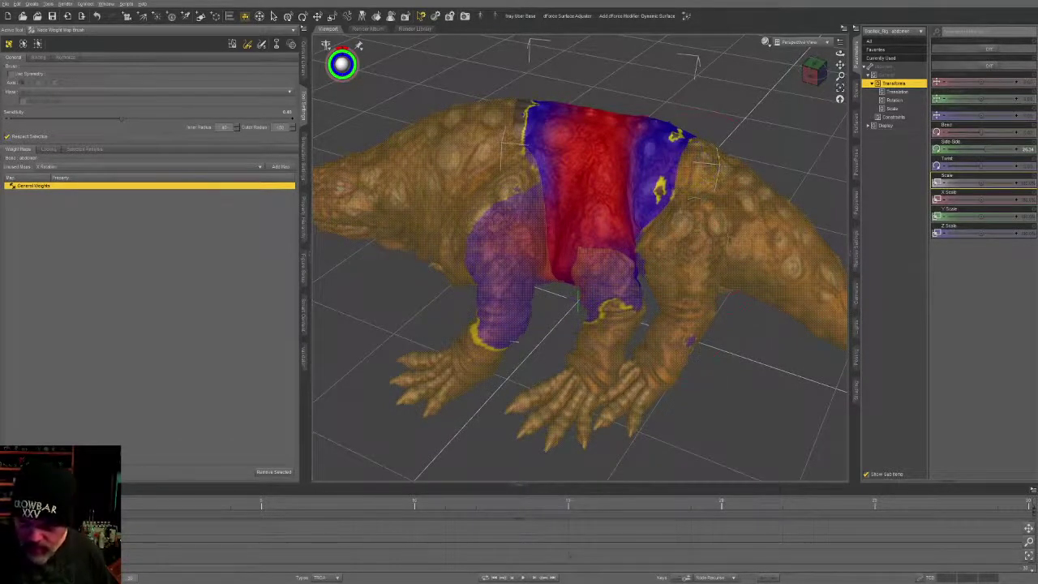
Step: Invert the selection back to the torso faces and paint over the unweighted patches of the abdomen along the hip border
{"action": "middle_click_drag", "start_coordinate": [760, 275], "coordinate": [538, 292]}
{"action": "middle_click_drag", "start_coordinate": [762, 346], "coordinate": [690, 304]}
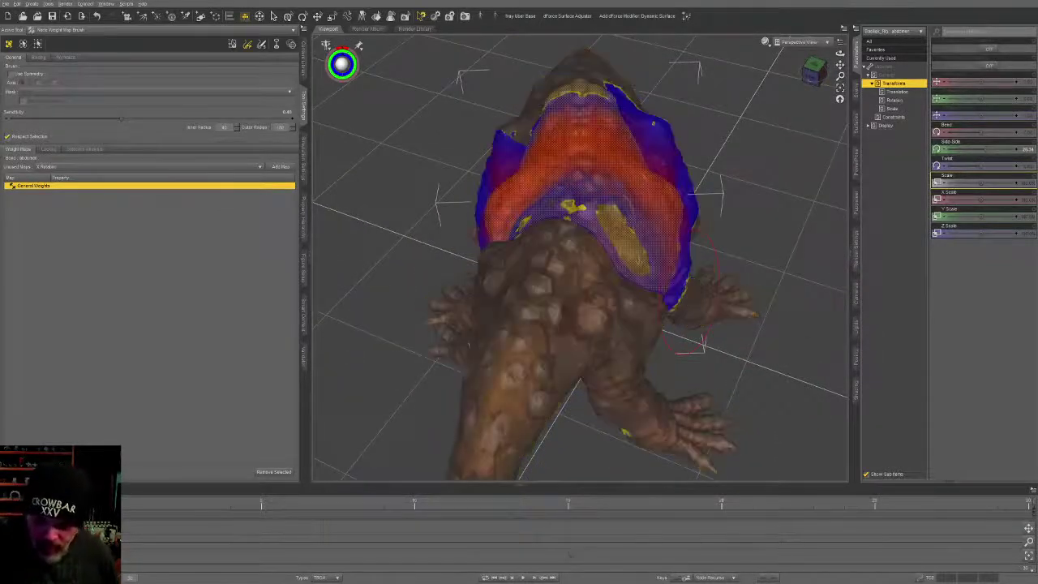
{"action": "mouse_move", "coordinate": [638, 260]}
{"action": "left_mouse_down"}
{"action": "mouse_move", "coordinate": [627, 231]}
{"action": "mouse_move", "coordinate": [580, 202]}
{"action": "left_mouse_up"}
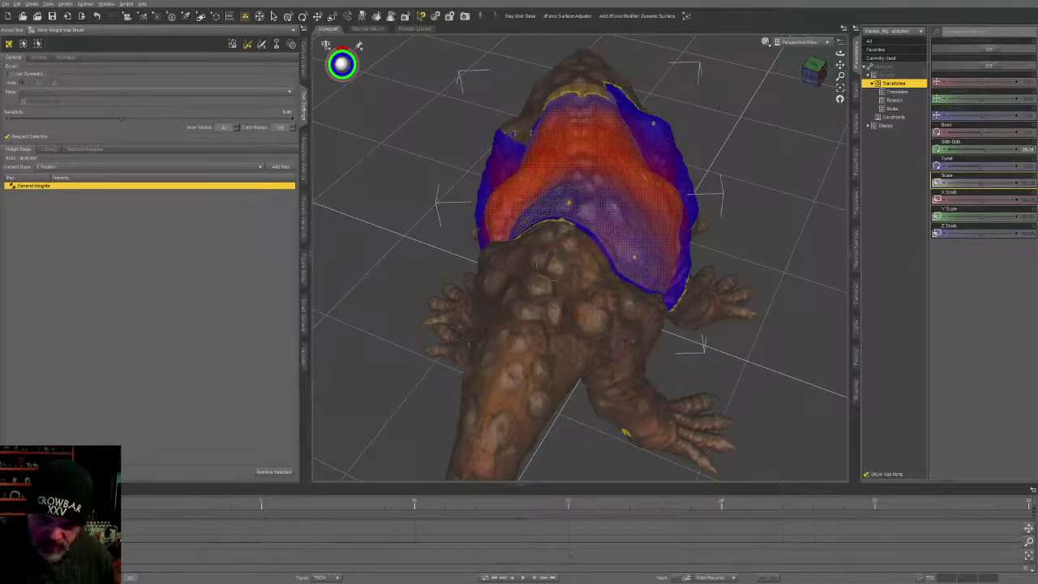
{"action": "middle_click_drag", "start_coordinate": [531, 213], "coordinate": [766, 258]}
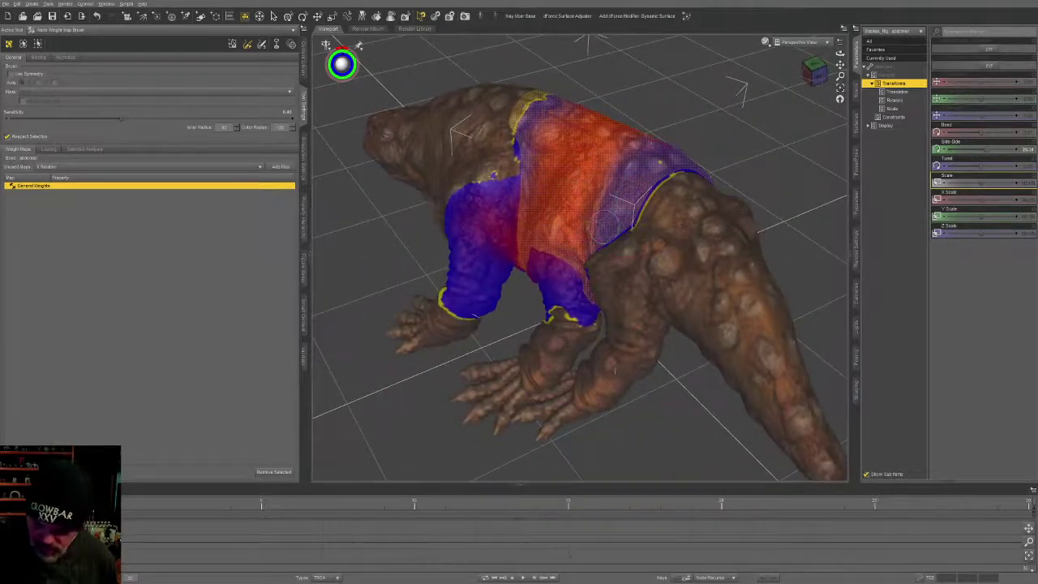
Step: Grow the torso face selection four times, review the abdomen weights from both flanks and zero the abdomen's Side-Side rotation
{"action": "key", "text": "ctrl+plus"}
{"action": "key", "text": "ctrl+plus"}
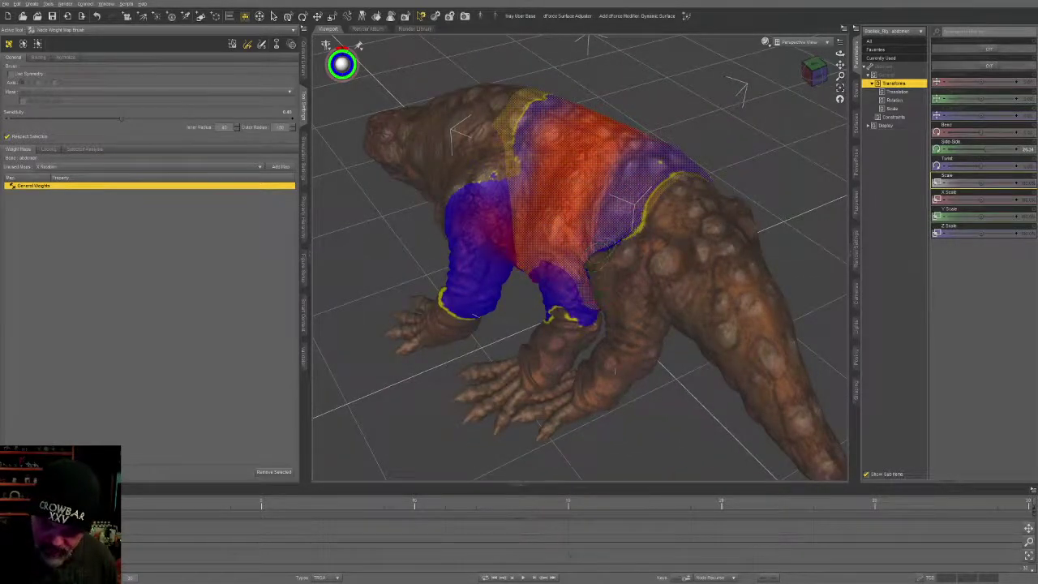
{"action": "key", "text": "ctrl+plus"}
{"action": "key", "text": "ctrl+plus"}
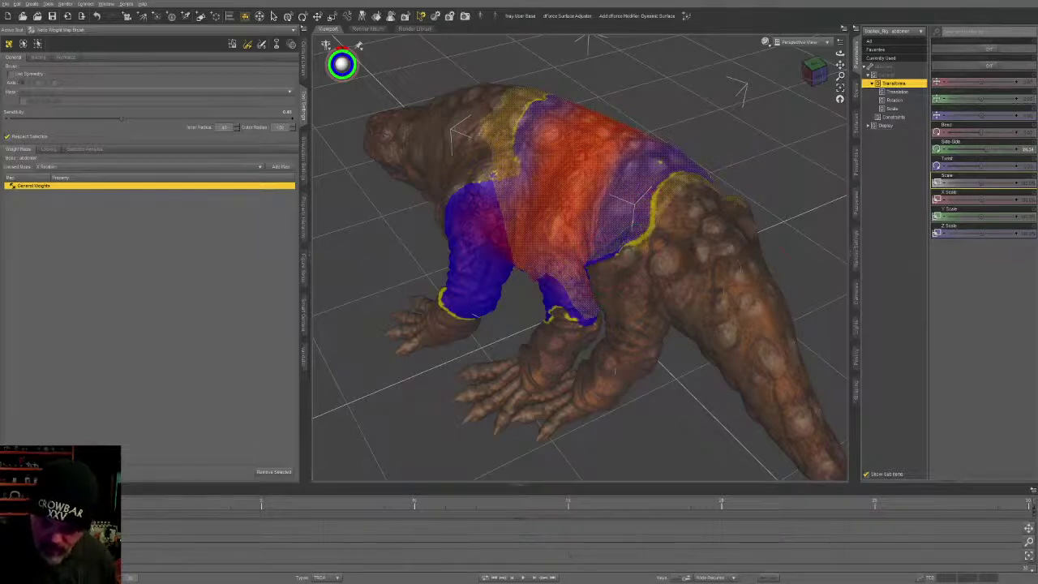
{"action": "middle_click_drag", "start_coordinate": [633, 237], "coordinate": [501, 227]}
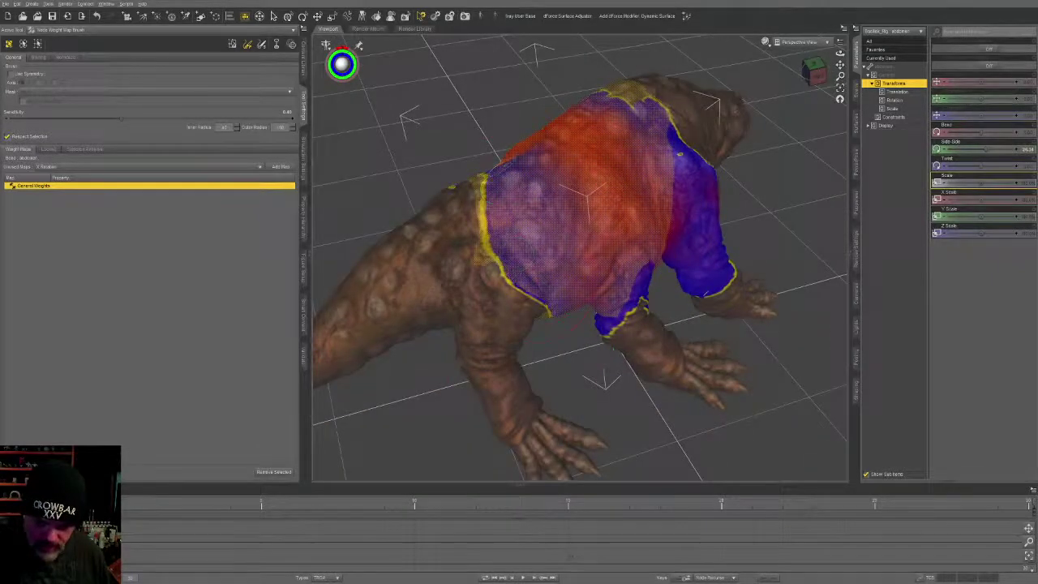
{"action": "middle_click_drag", "start_coordinate": [495, 162], "coordinate": [625, 235]}
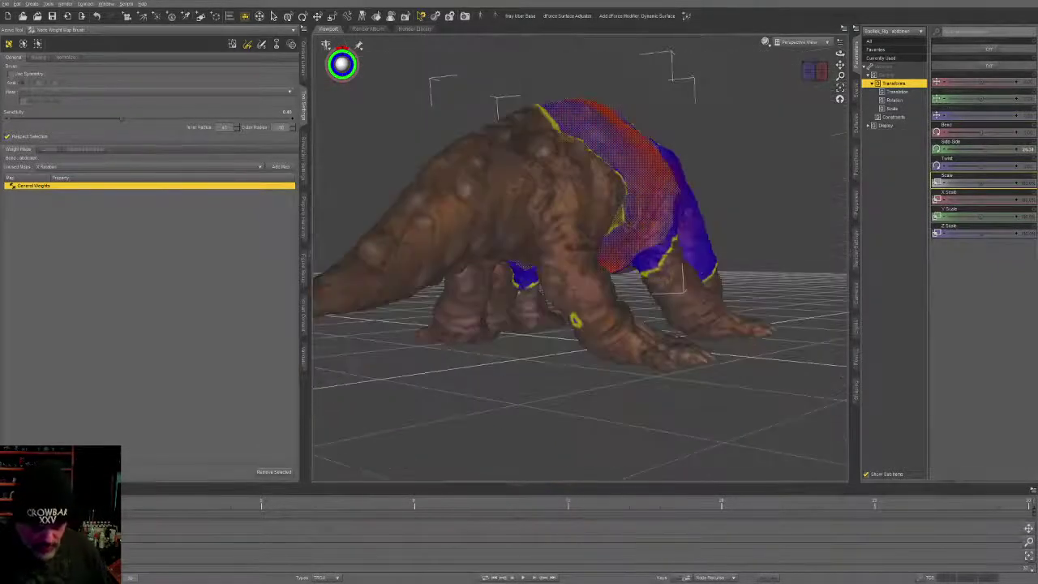
{"action": "key", "text": "alt+shift+n"}
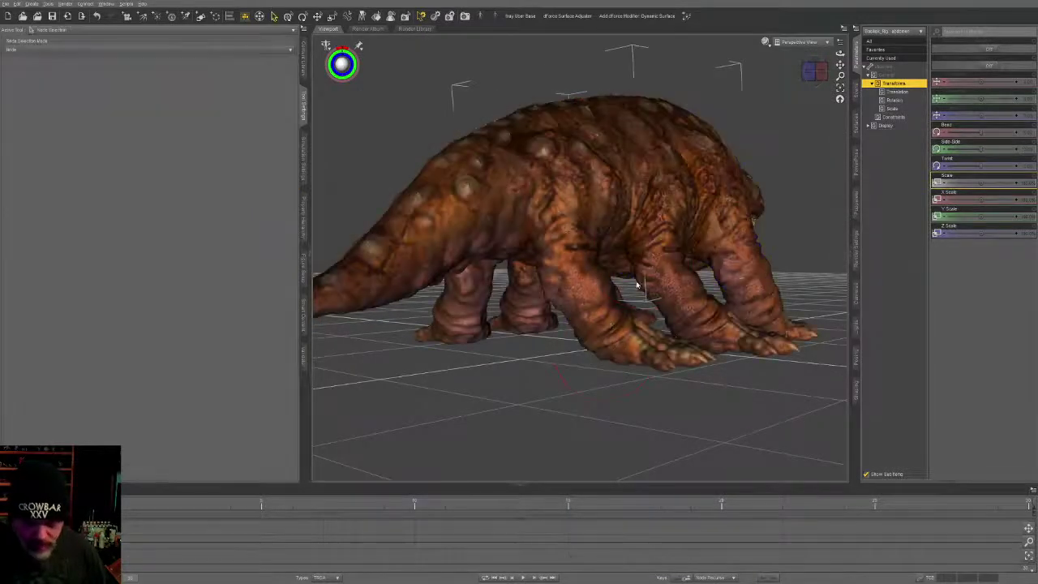
Step: Test the hind legs by bending one and rotating the other with Side-Side, undoing each test
{"action": "middle_click_drag", "start_coordinate": [638, 283], "coordinate": [573, 297]}
{"action": "left_click", "coordinate": [546, 314]}
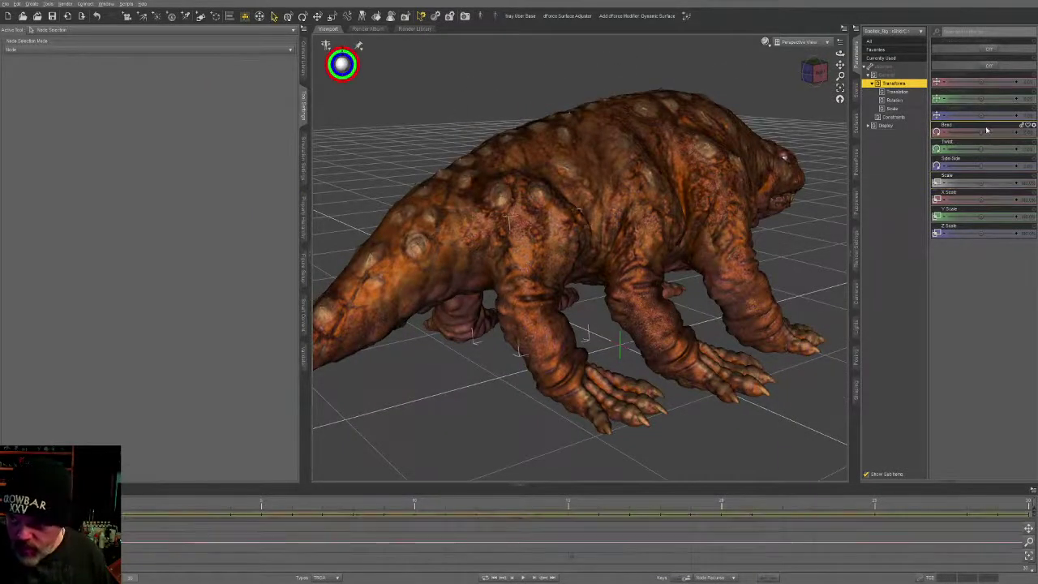
{"action": "left_click_drag", "start_coordinate": [983, 131], "coordinate": [976, 148]}
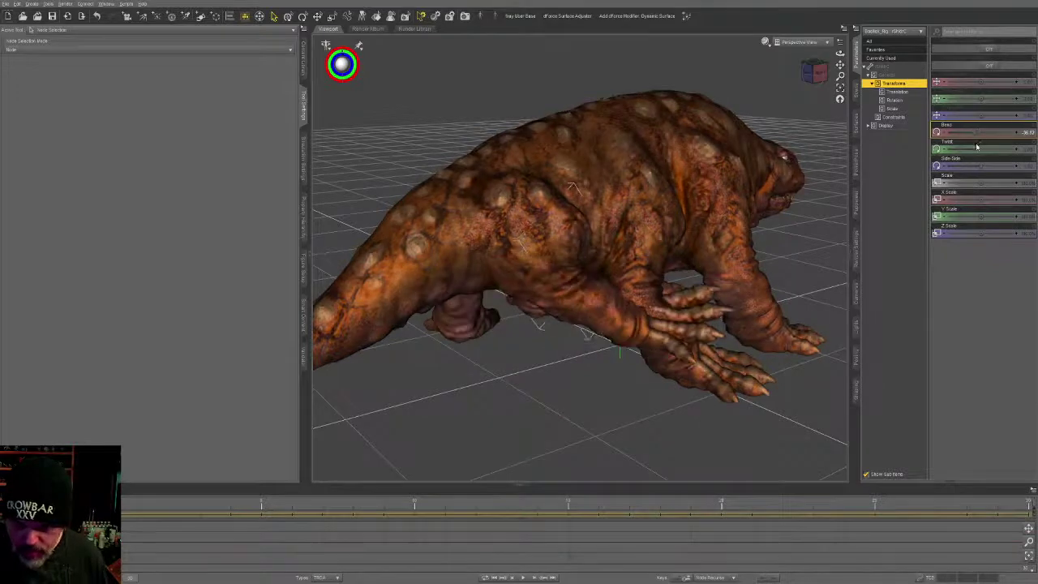
{"action": "key", "text": "ctrl+z"}
{"action": "middle_click_drag", "start_coordinate": [811, 271], "coordinate": [687, 291]}
{"action": "left_click", "coordinate": [687, 292]}
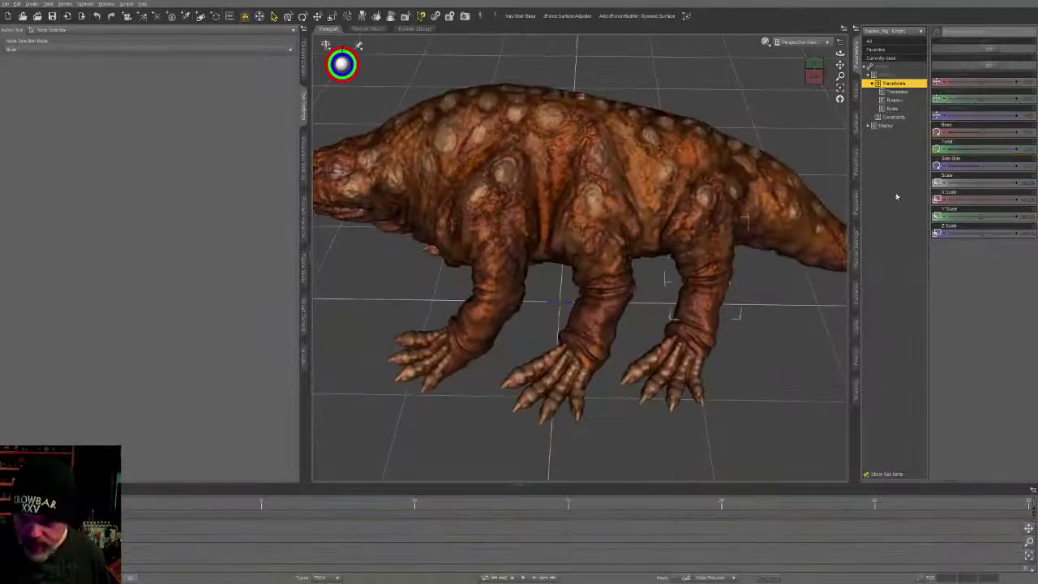
{"action": "left_click_drag", "start_coordinate": [989, 160], "coordinate": [990, 160]}
{"action": "key", "text": "ctrl+z"}
Step: Select the abdomen, hip and chest bones together and try rotating them as one group
{"action": "middle_click_drag", "start_coordinate": [783, 260], "coordinate": [697, 272]}
{"action": "middle_click_drag", "start_coordinate": [622, 156], "coordinate": [668, 146]}
{"action": "left_click", "coordinate": [668, 146]}
{"action": "left_click", "coordinate": [553, 127]}
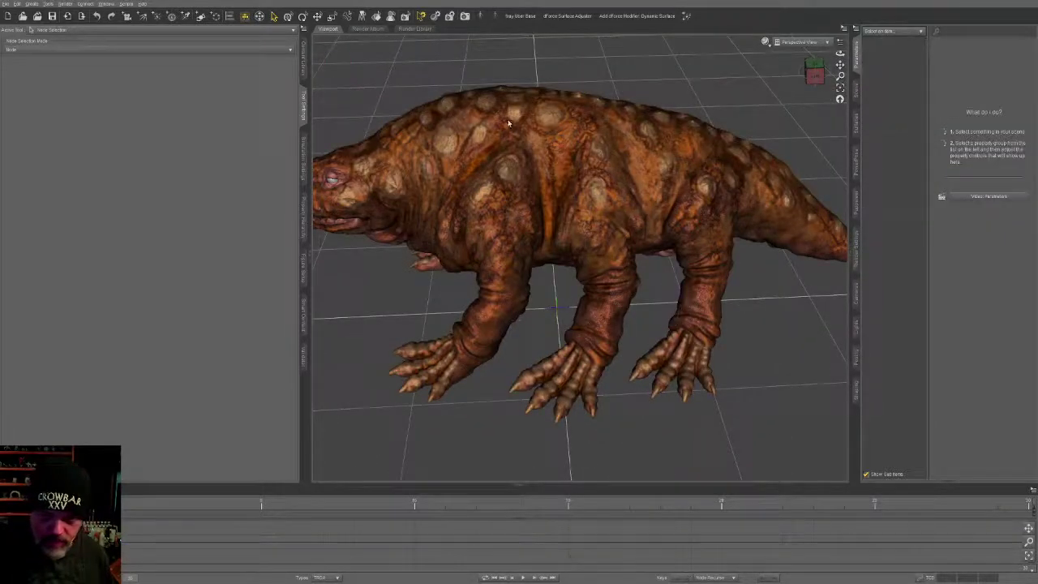
{"action": "left_click", "coordinate": [579, 142]}
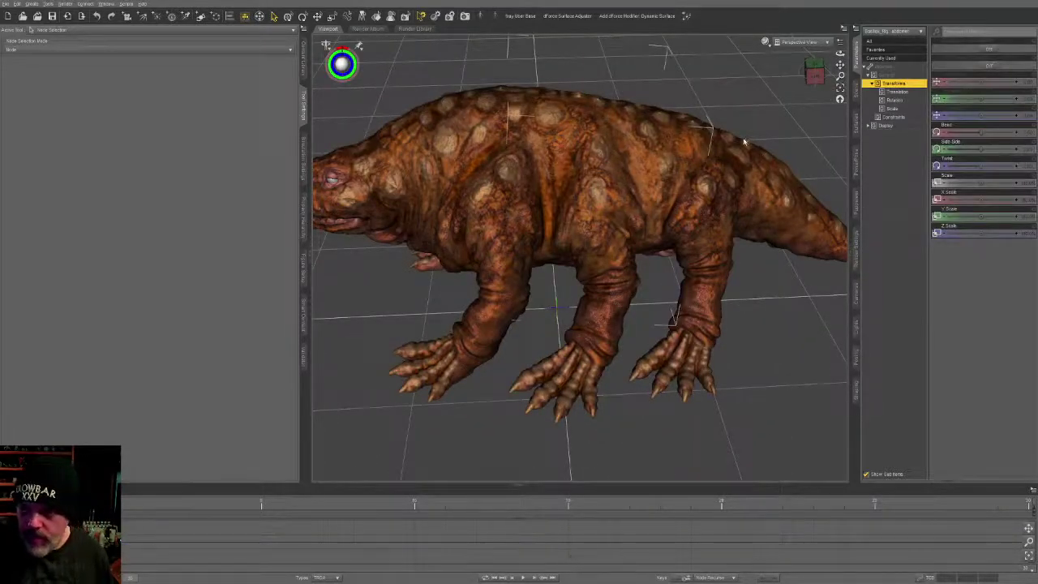
{"action": "left_click", "coordinate": [650, 136]}
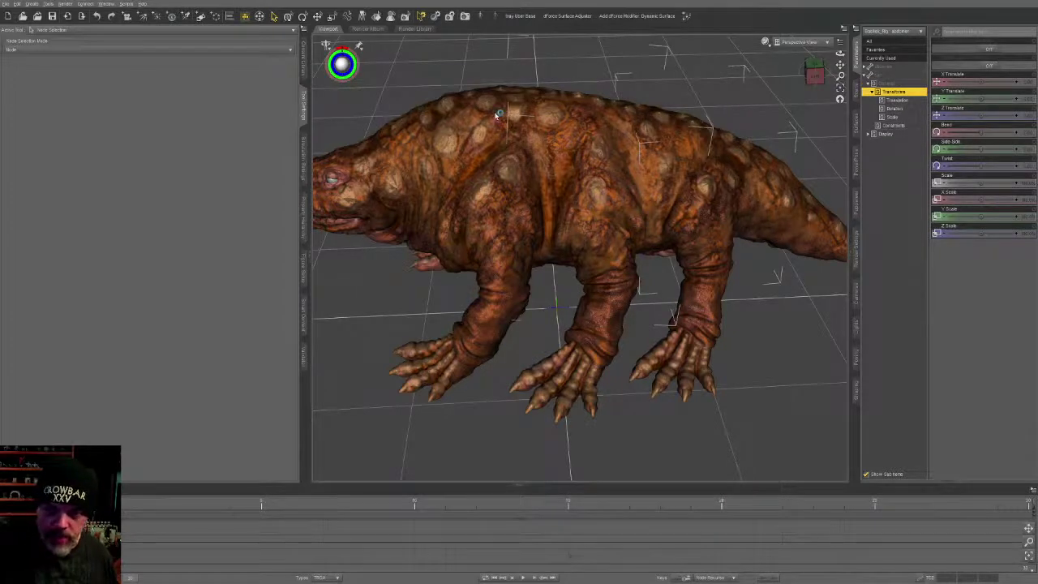
{"action": "left_click", "coordinate": [497, 114], "text": "ctrl"}
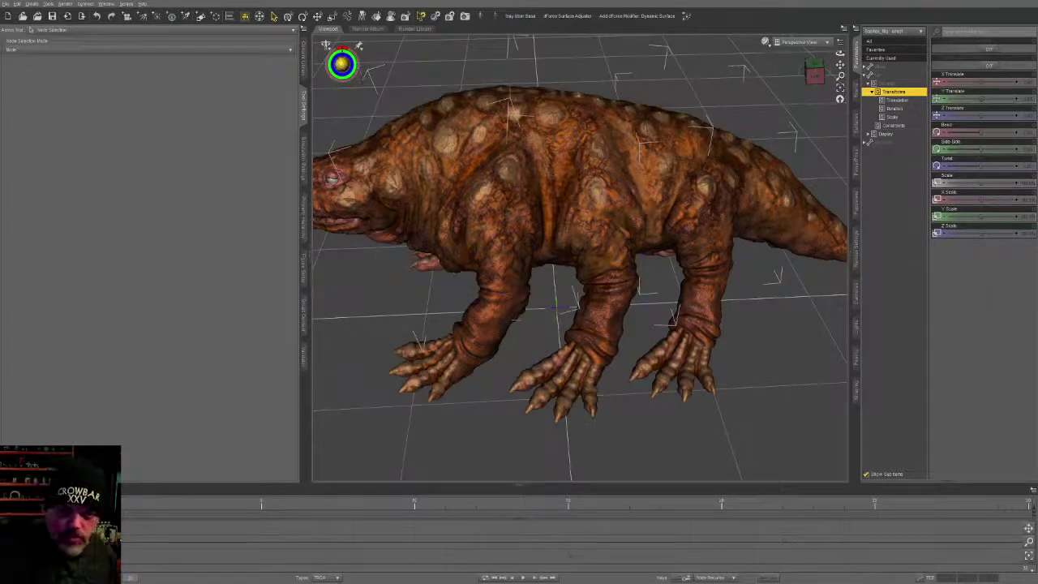
{"action": "left_click_drag", "start_coordinate": [341, 63], "coordinate": [342, 63]}
{"action": "middle_click_drag", "start_coordinate": [513, 261], "coordinate": [582, 230]}
Step: Activate the weight map brush on a front leg bone, invert the face selection and check how its weights spill onto the torso
{"action": "key", "text": "ctrl+shift+w"}
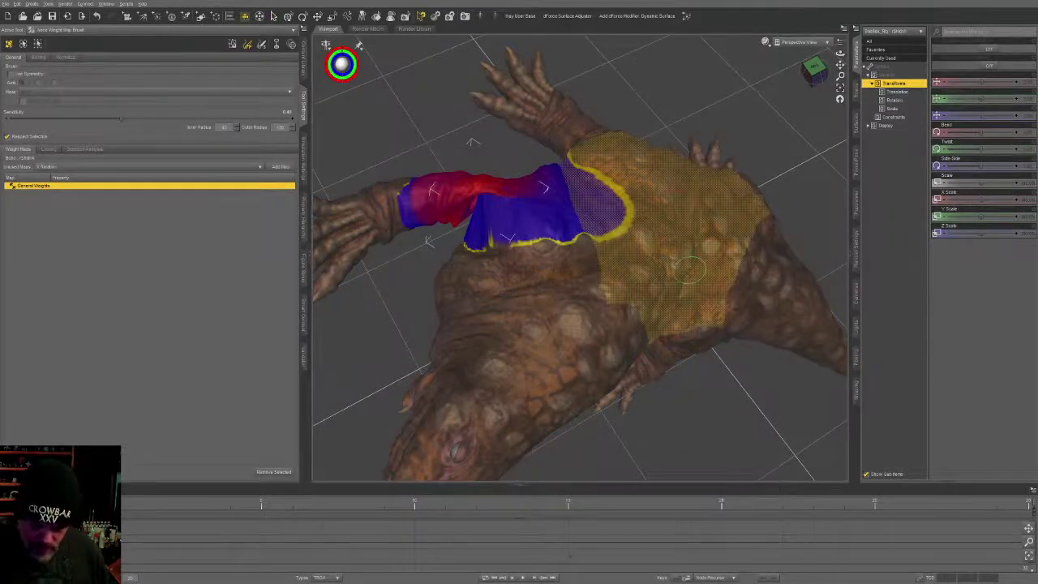
{"action": "left_click_drag", "start_coordinate": [688, 268], "coordinate": [627, 258], "text": "alt"}
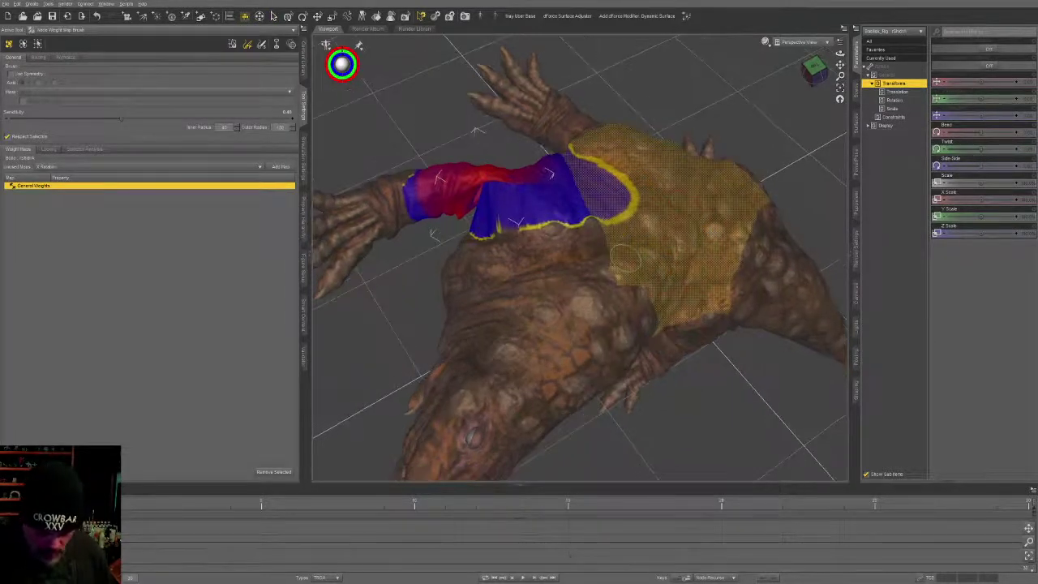
{"action": "key", "text": "ctrl+shift+i"}
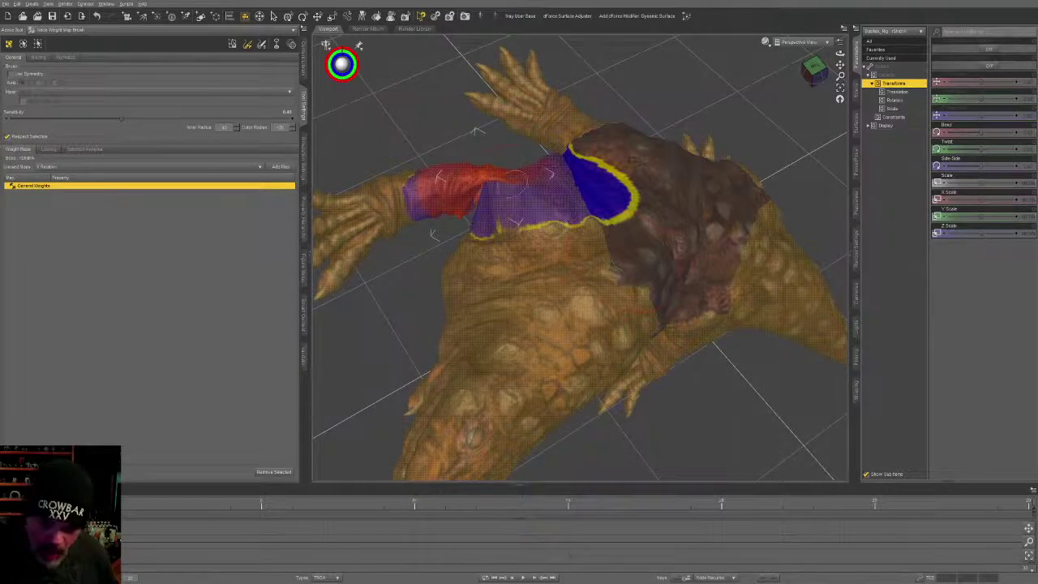
{"action": "left_click_drag", "start_coordinate": [509, 185], "coordinate": [531, 93], "text": "alt"}
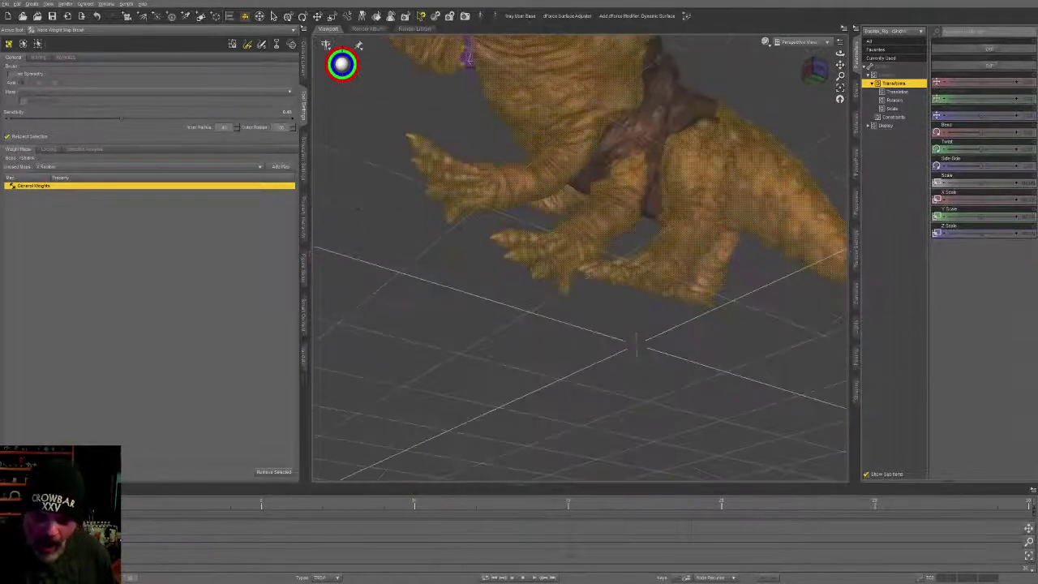
{"action": "left_click_drag", "start_coordinate": [617, 310], "coordinate": [592, 380], "text": "alt"}
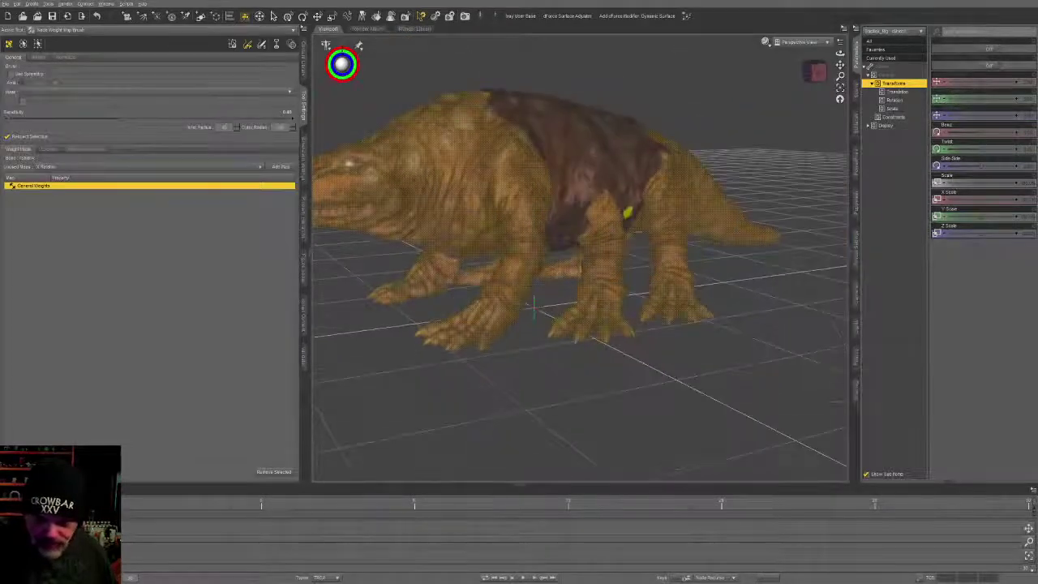
Step: Switch to the opposite front leg's bone and erase its stray weights from the far flank of the torso
{"action": "left_click", "coordinate": [554, 229]}
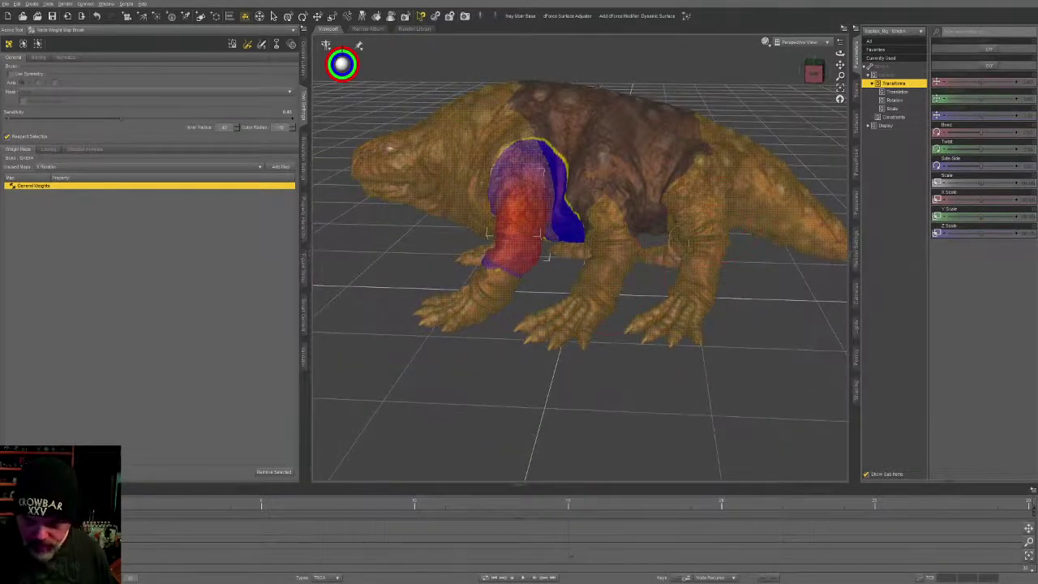
{"action": "left_click_drag", "start_coordinate": [534, 307], "coordinate": [554, 348], "text": "alt"}
{"action": "left_click_drag", "start_coordinate": [829, 233], "coordinate": [832, 236], "text": "alt"}
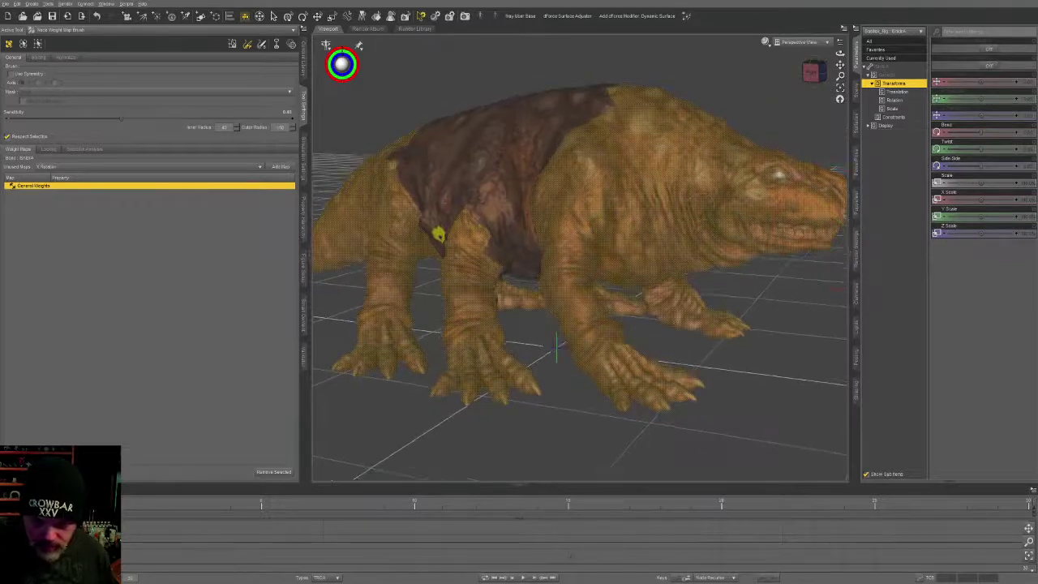
{"action": "left_click_drag", "start_coordinate": [557, 349], "coordinate": [655, 272], "text": "alt"}
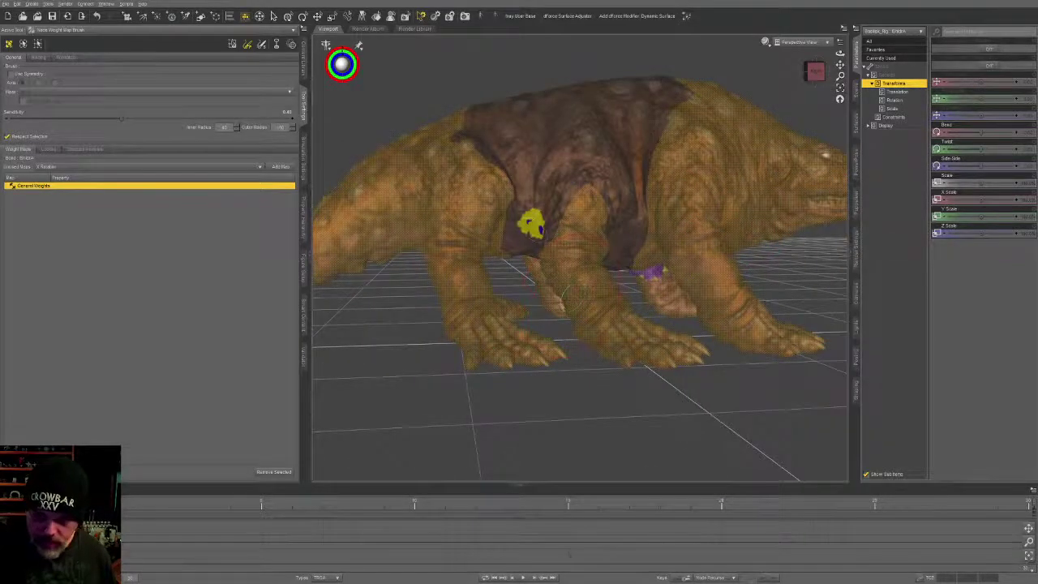
{"action": "key", "text": "ctrl+shift+i"}
{"action": "left_click_drag", "start_coordinate": [536, 221], "coordinate": [535, 222], "text": "alt"}
{"action": "key", "text": "ctrl+shift+i"}
{"action": "left_click_drag", "start_coordinate": [805, 294], "coordinate": [632, 197], "text": "alt"}
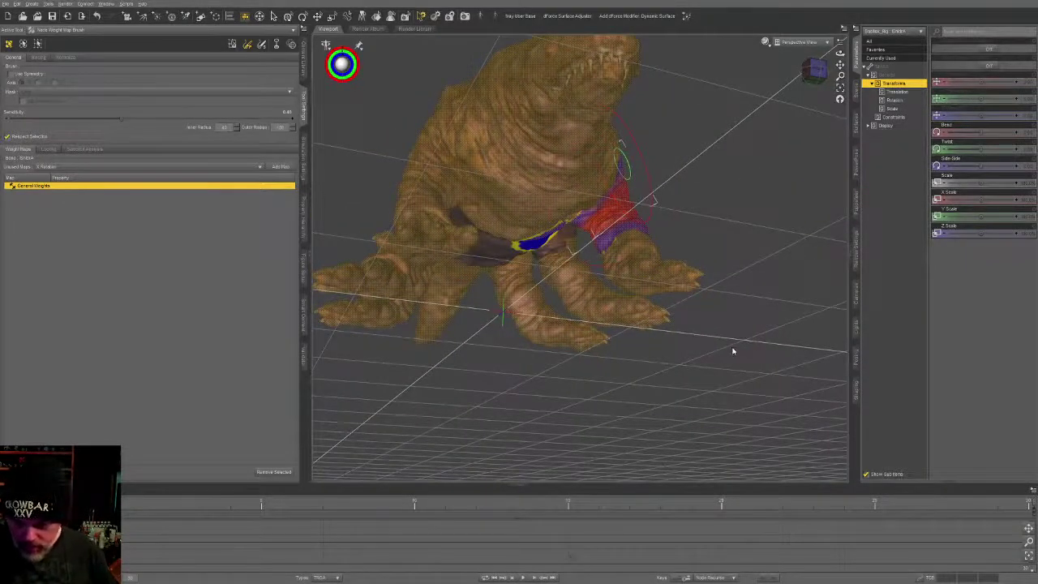
{"action": "left_click_drag", "start_coordinate": [714, 322], "coordinate": [714, 359], "text": "alt"}
Step: Select the chest and test its Side-Side rotation with the Rotate tool and its parameter
{"action": "key", "text": "alt+shift+s"}
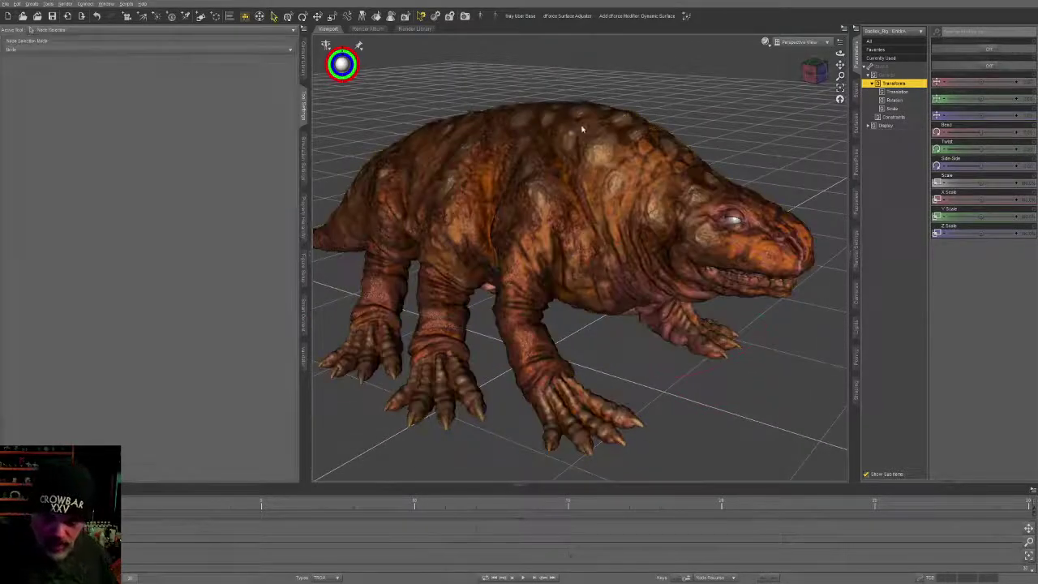
{"action": "left_click", "coordinate": [656, 197]}
{"action": "key", "text": "alt+shift+r"}
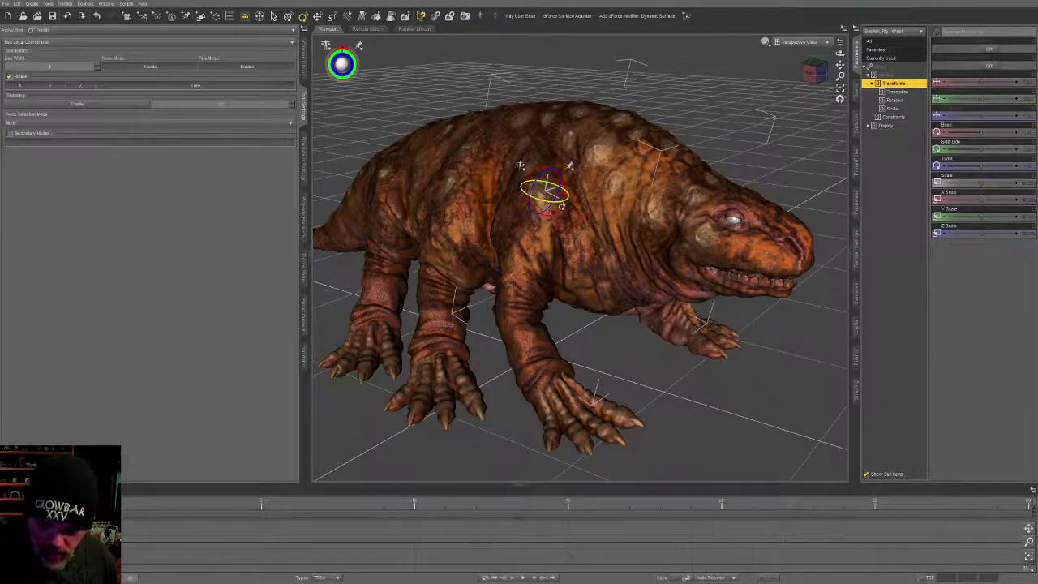
{"action": "left_click_drag", "start_coordinate": [622, 197], "coordinate": [378, 301]}
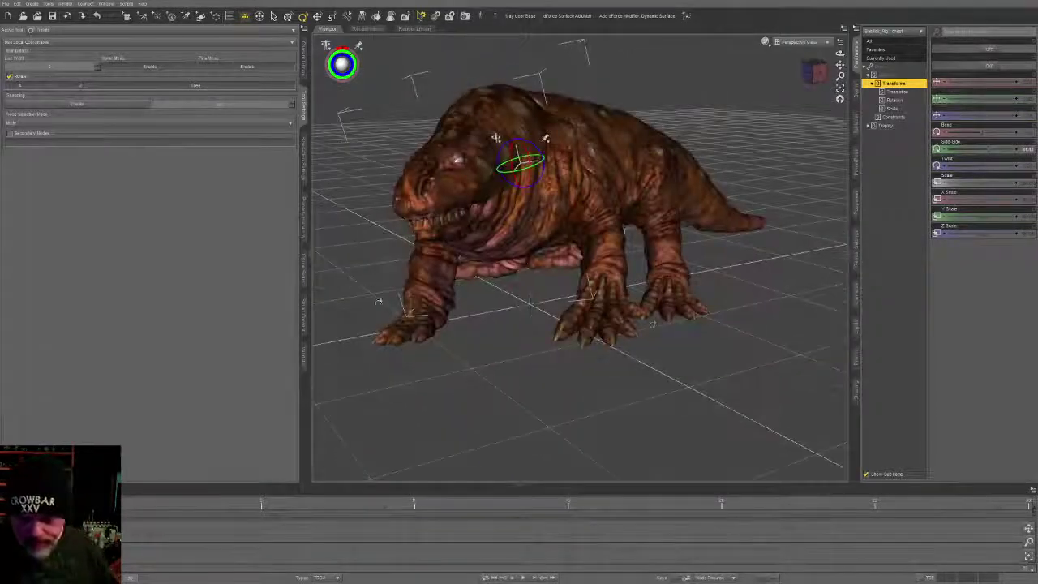
{"action": "left_click_drag", "start_coordinate": [726, 293], "coordinate": [699, 350], "text": "alt"}
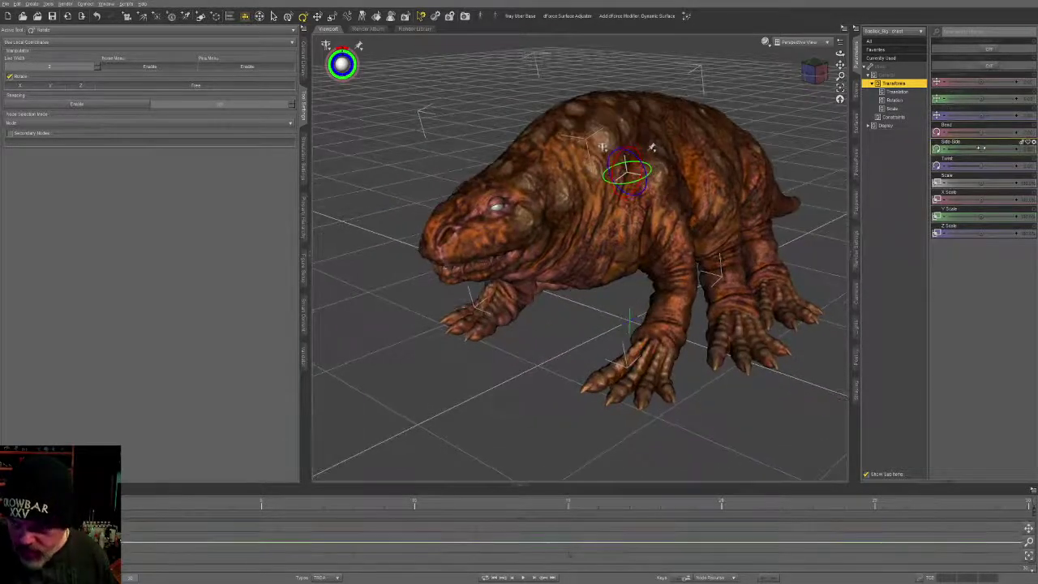
{"action": "left_click_drag", "start_coordinate": [981, 149], "coordinate": [976, 145]}
{"action": "left_click_drag", "start_coordinate": [699, 324], "coordinate": [627, 373], "text": "alt"}
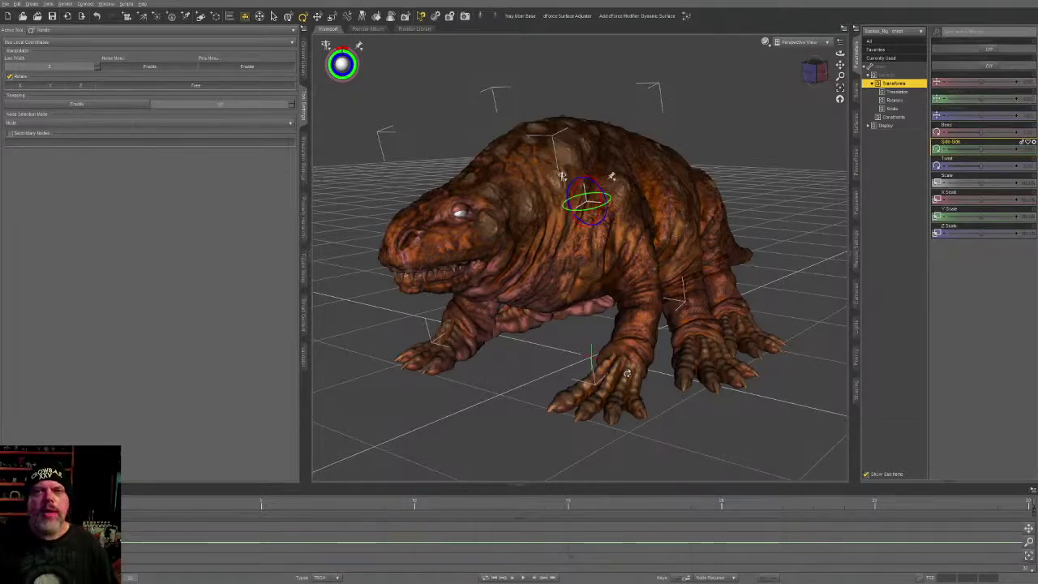
{"action": "left_click_drag", "start_coordinate": [627, 373], "coordinate": [953, 382], "text": "alt"}
{"action": "left_click_drag", "start_coordinate": [742, 300], "coordinate": [721, 300], "text": "alt"}
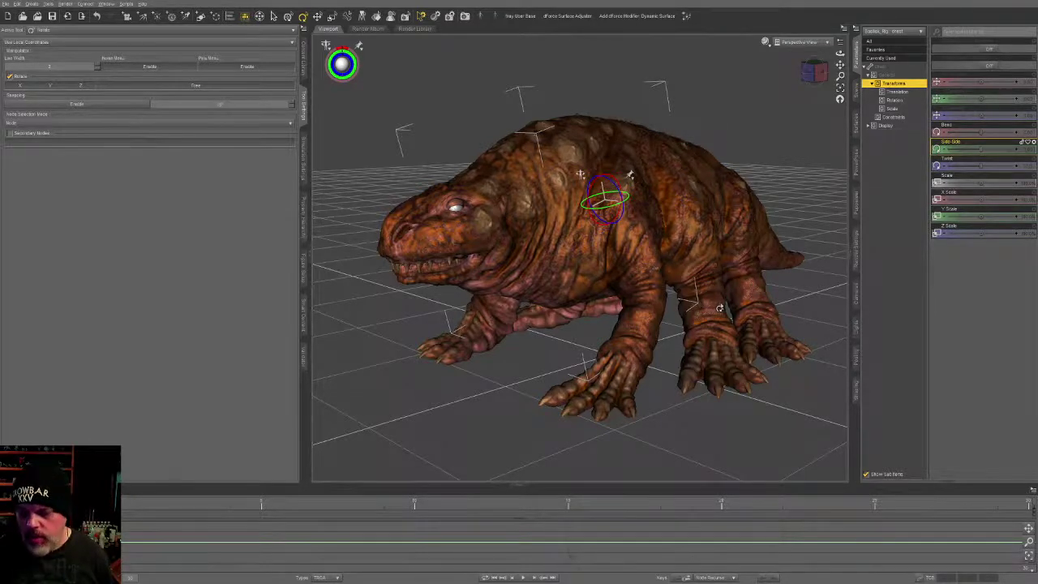
{"action": "left_click_drag", "start_coordinate": [686, 282], "coordinate": [719, 300], "text": "alt"}
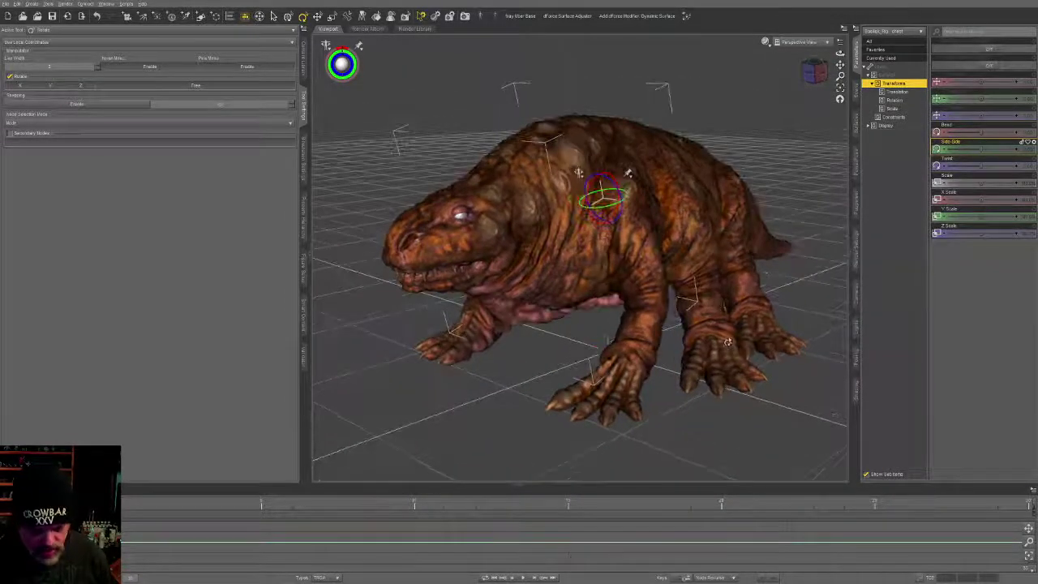
{"action": "key", "text": "alt+shift+s"}
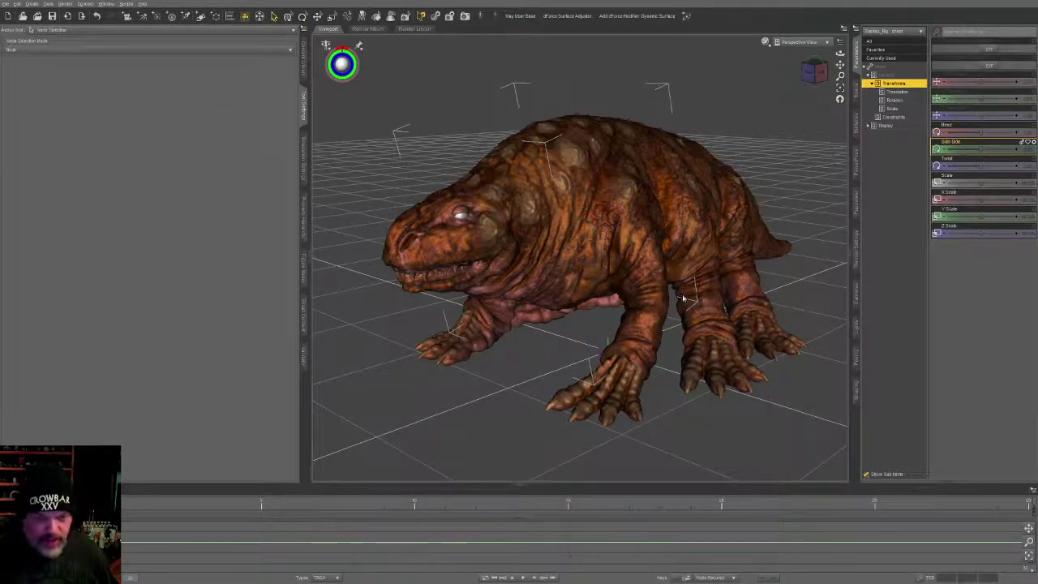